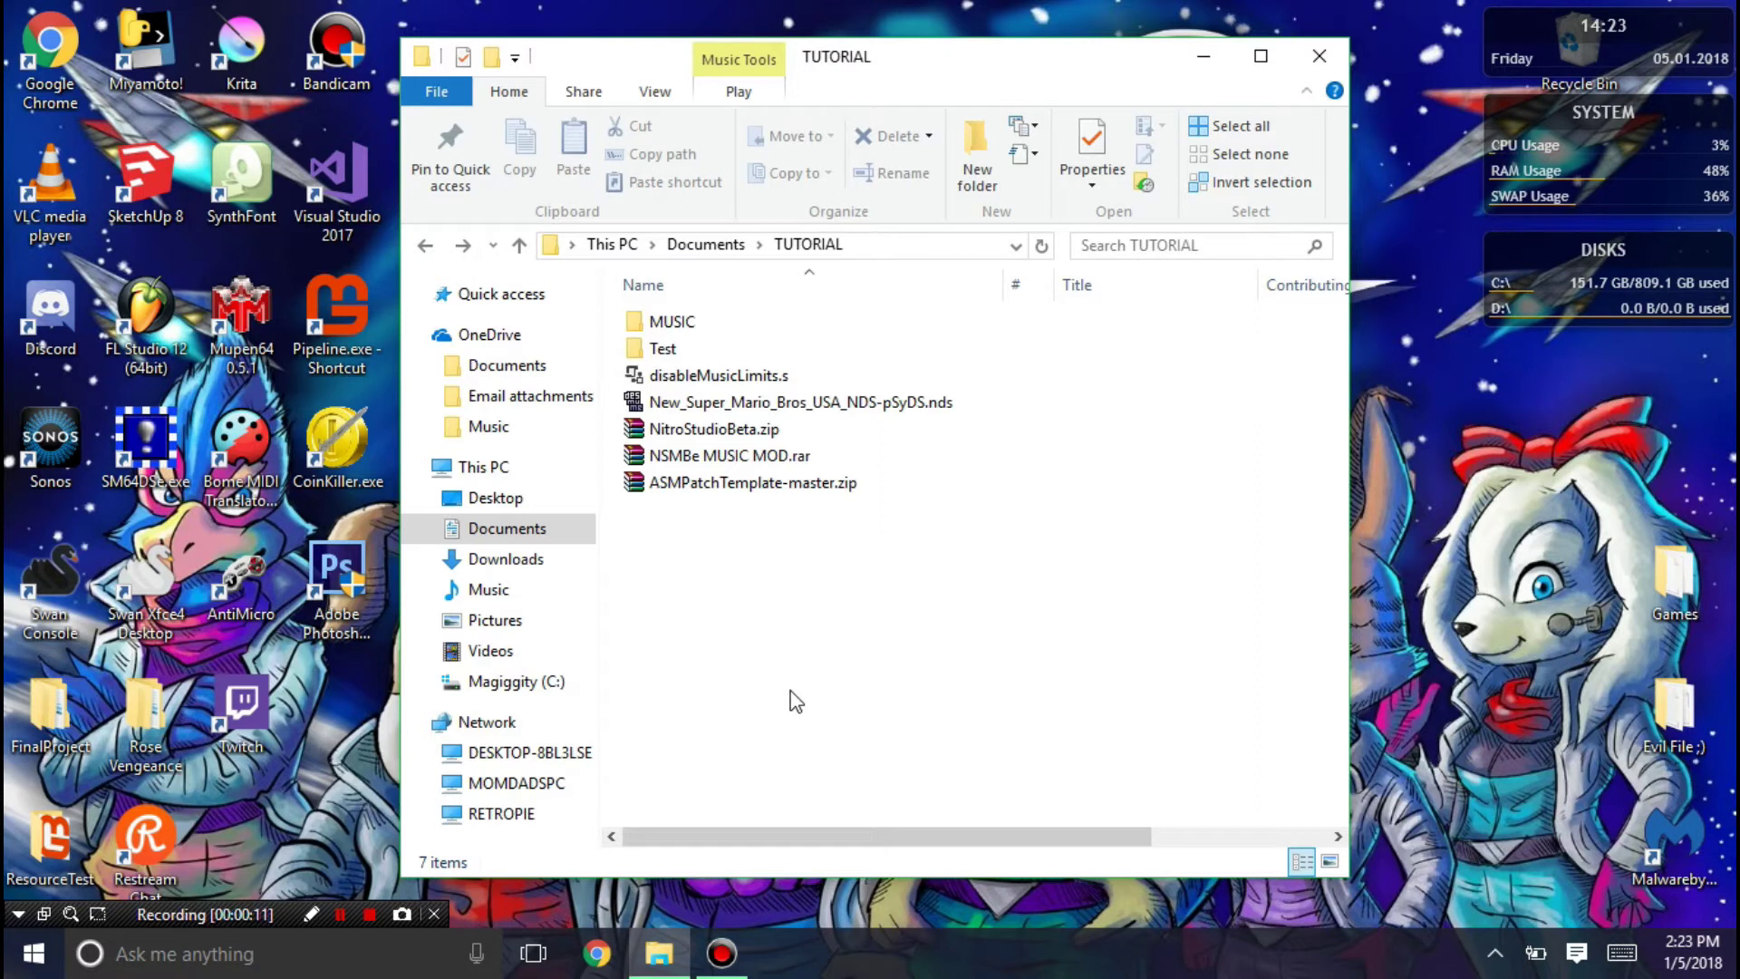
Go over the tutorial files: the ROM, disableMusicLimits.s, NitroStudioBeta.zip, NSMBe MUSIC MOD.rar and ASMPatchTemplate-master.zip
left_click(823, 411)
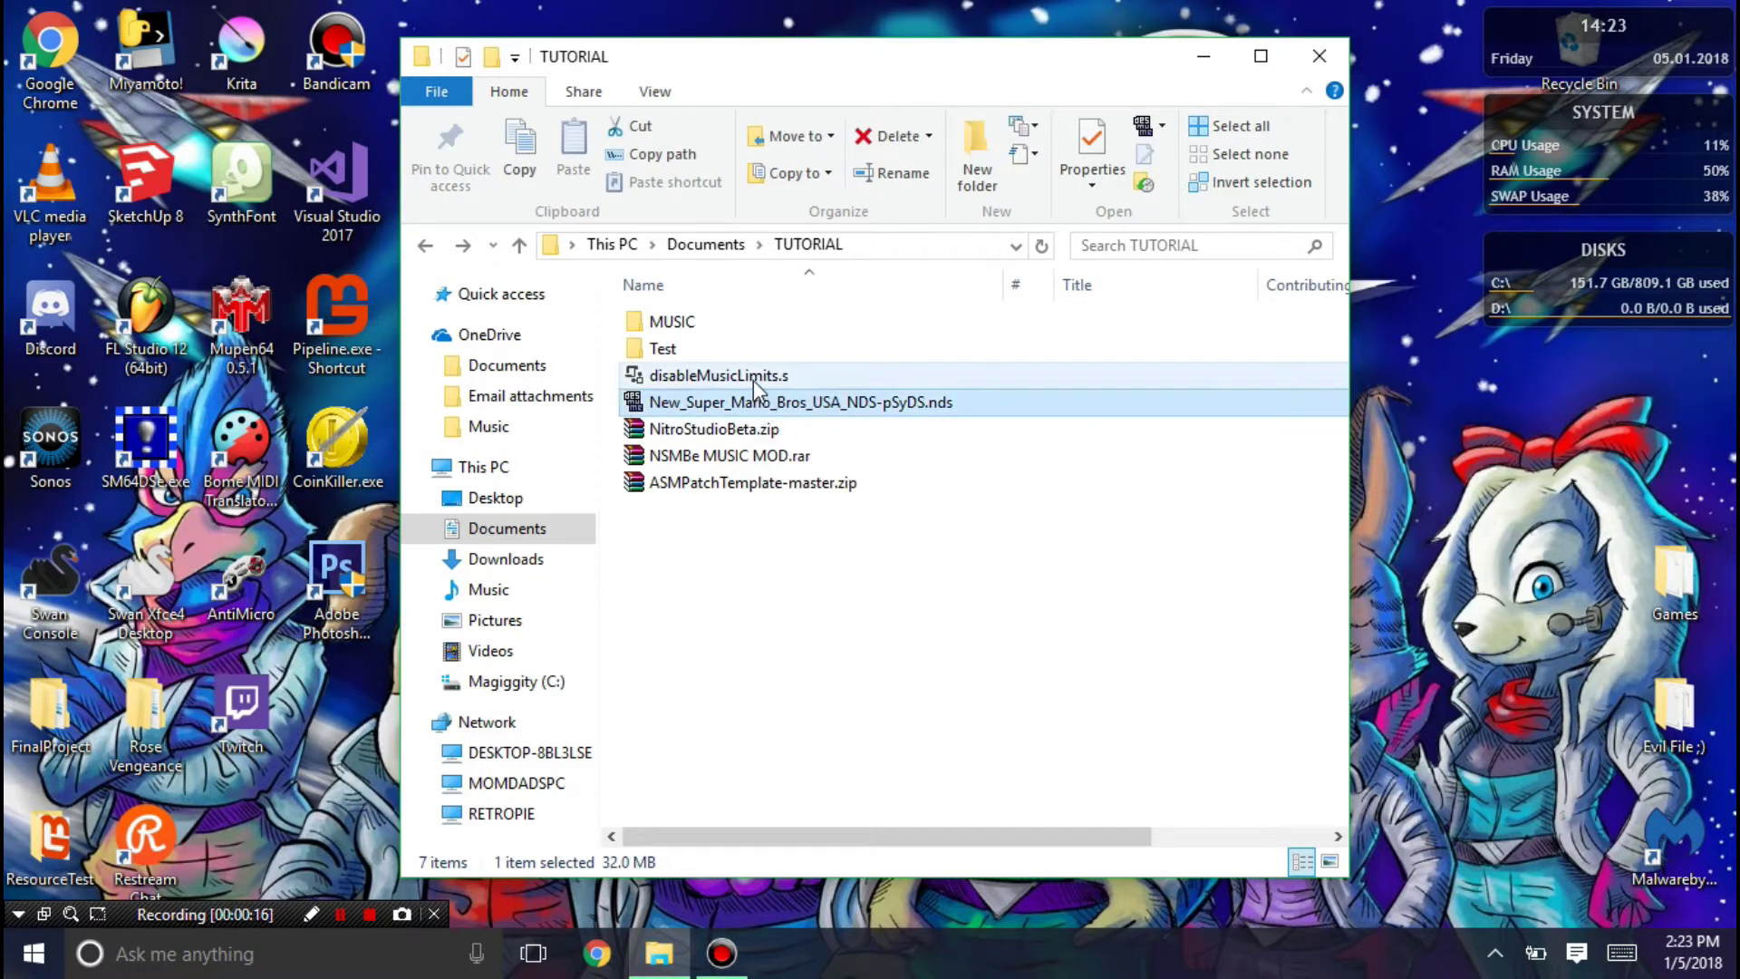
left_click(727, 381)
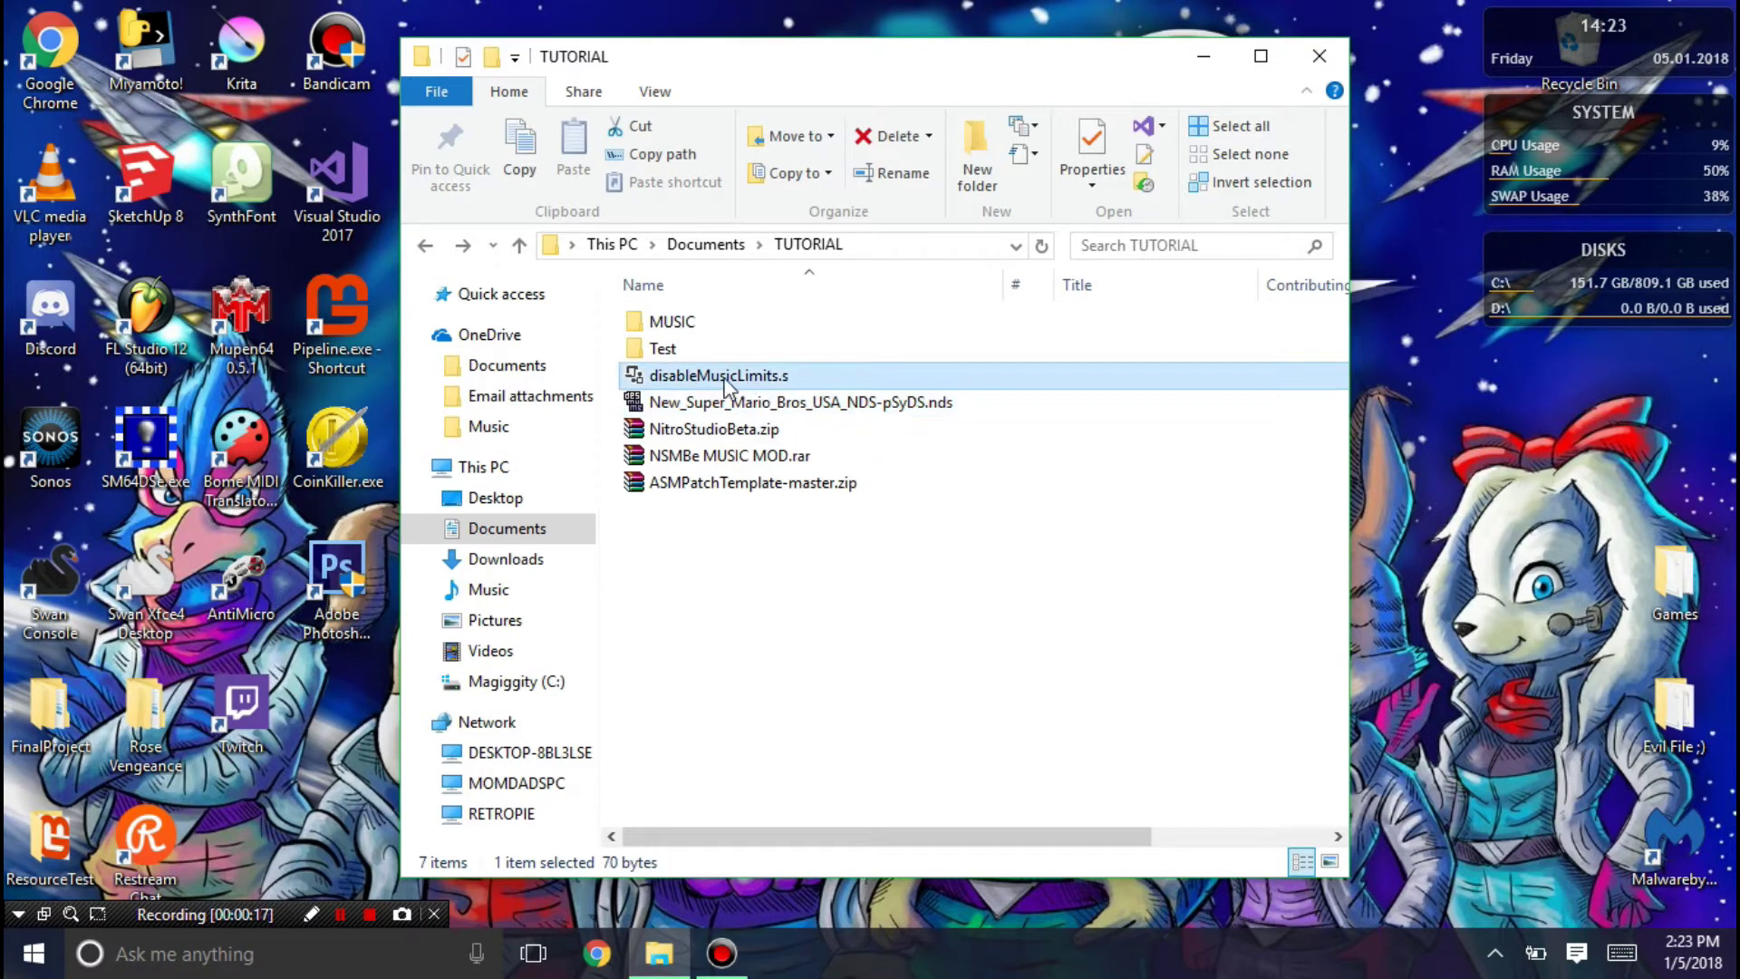
left_click(738, 431)
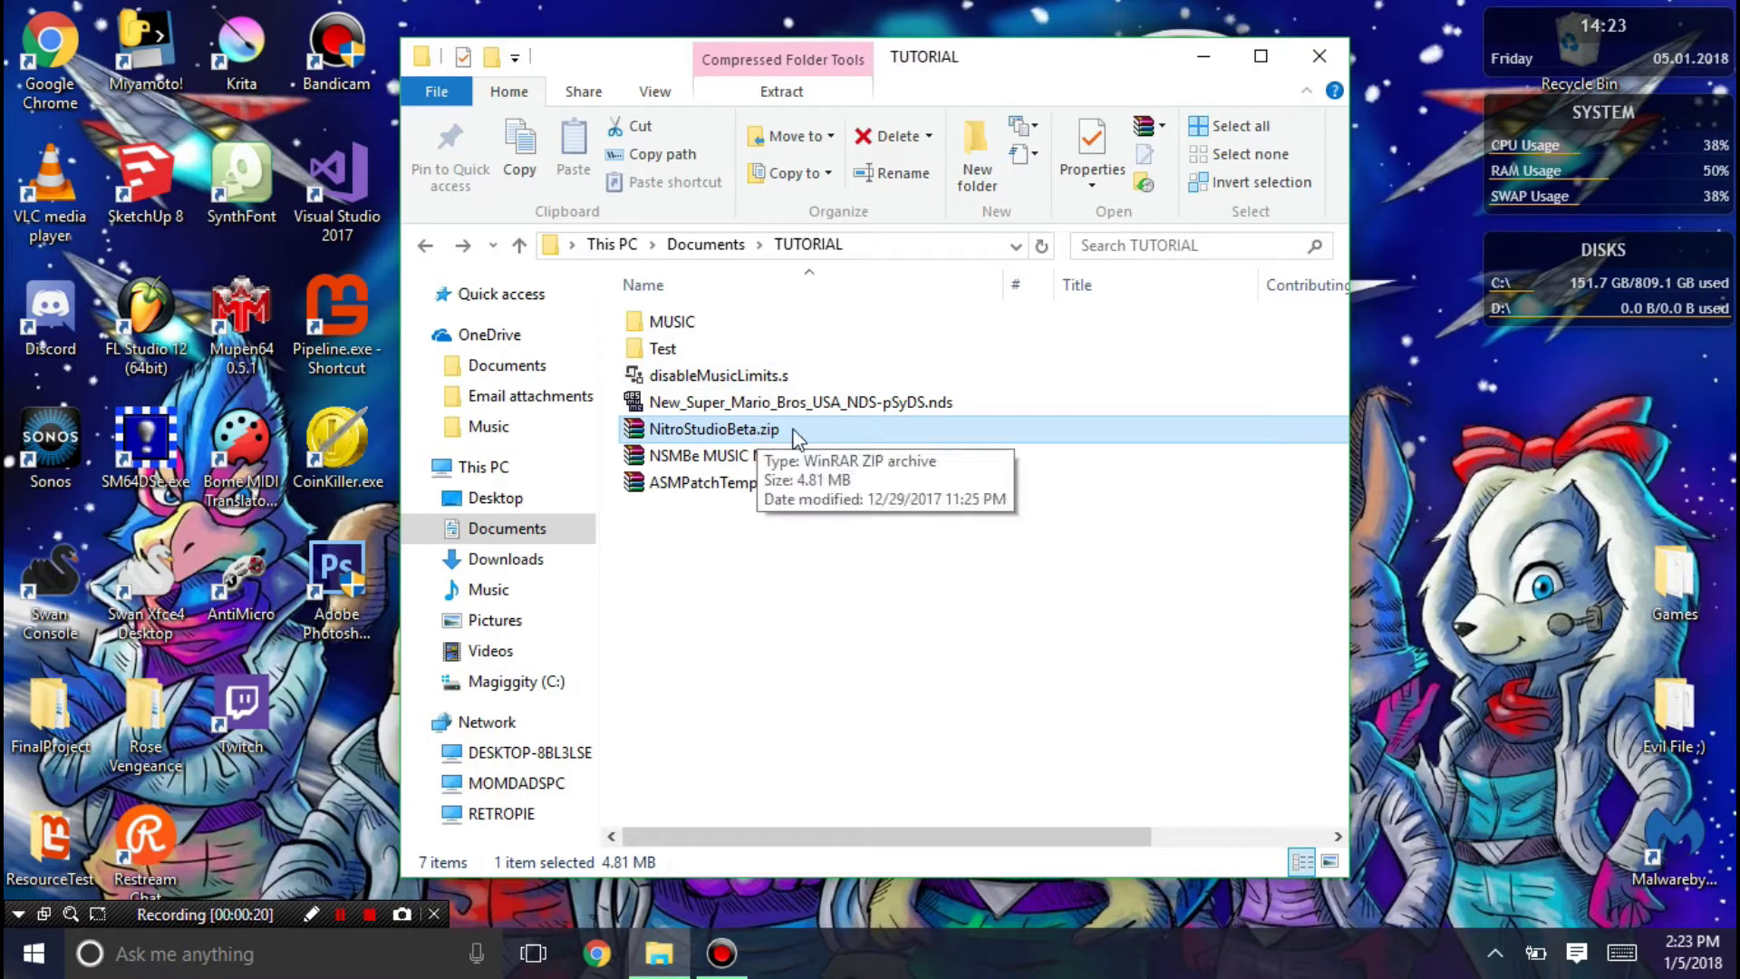
left_click(801, 459)
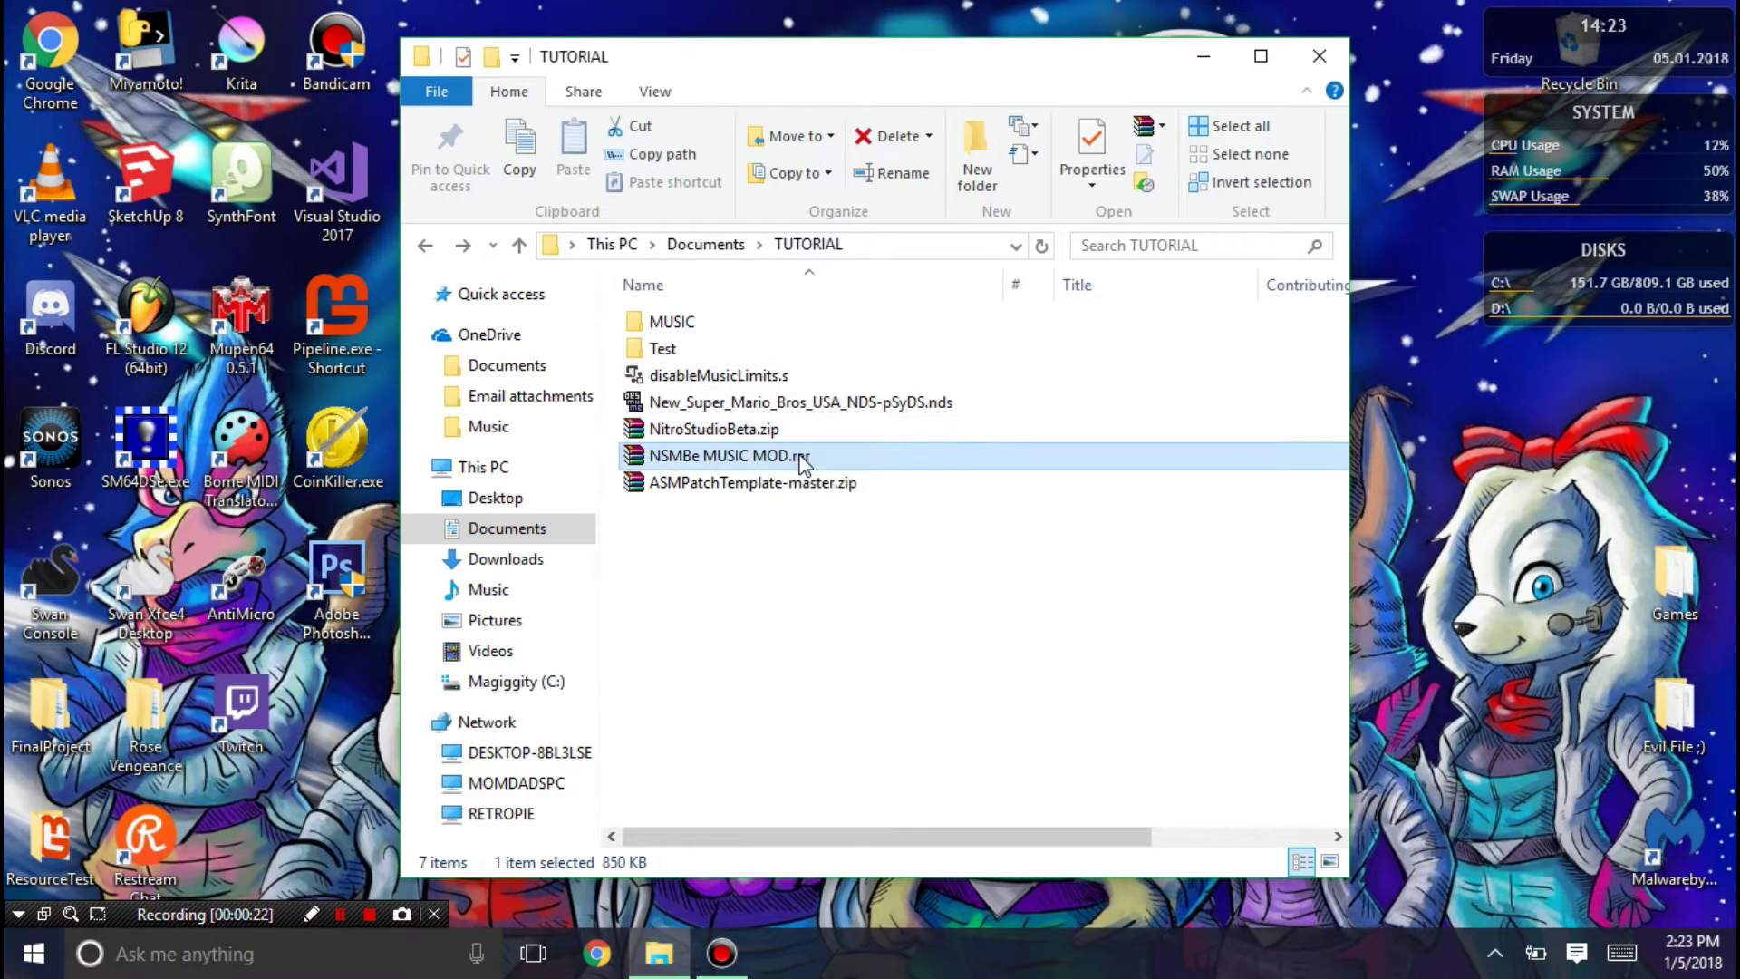
left_click(778, 485)
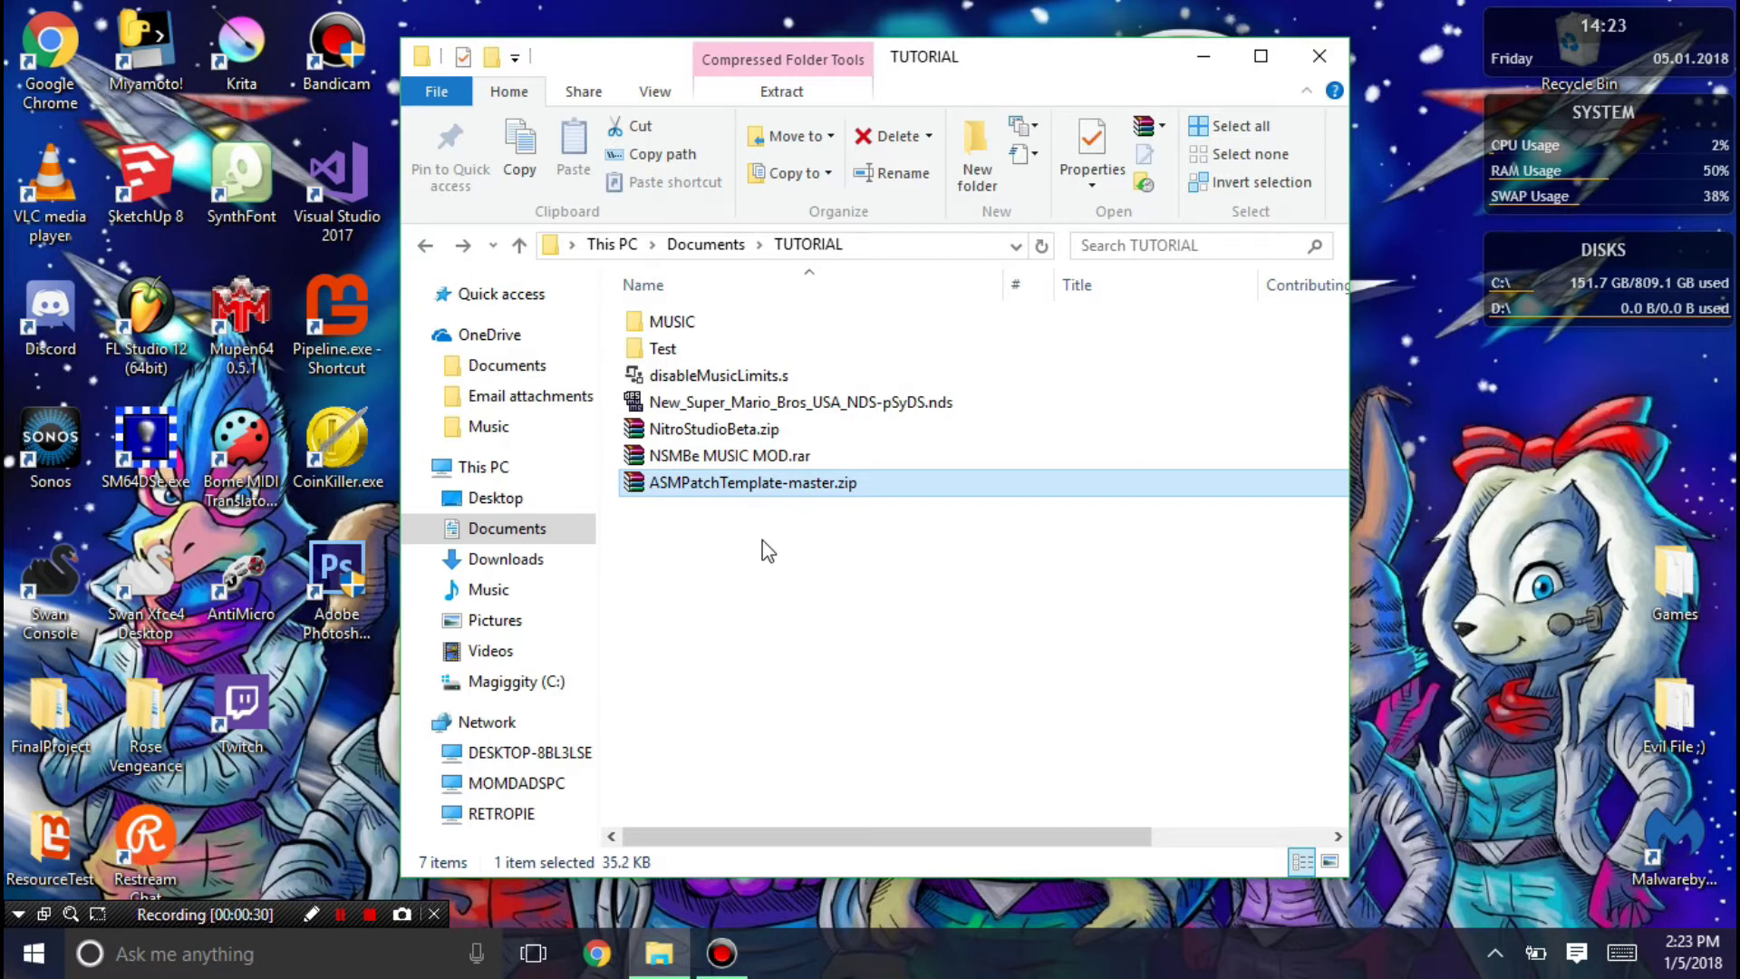
Extract NSMBe MUSIC MOD.rar into its own folder and permanently delete the archive
left_click(764, 544)
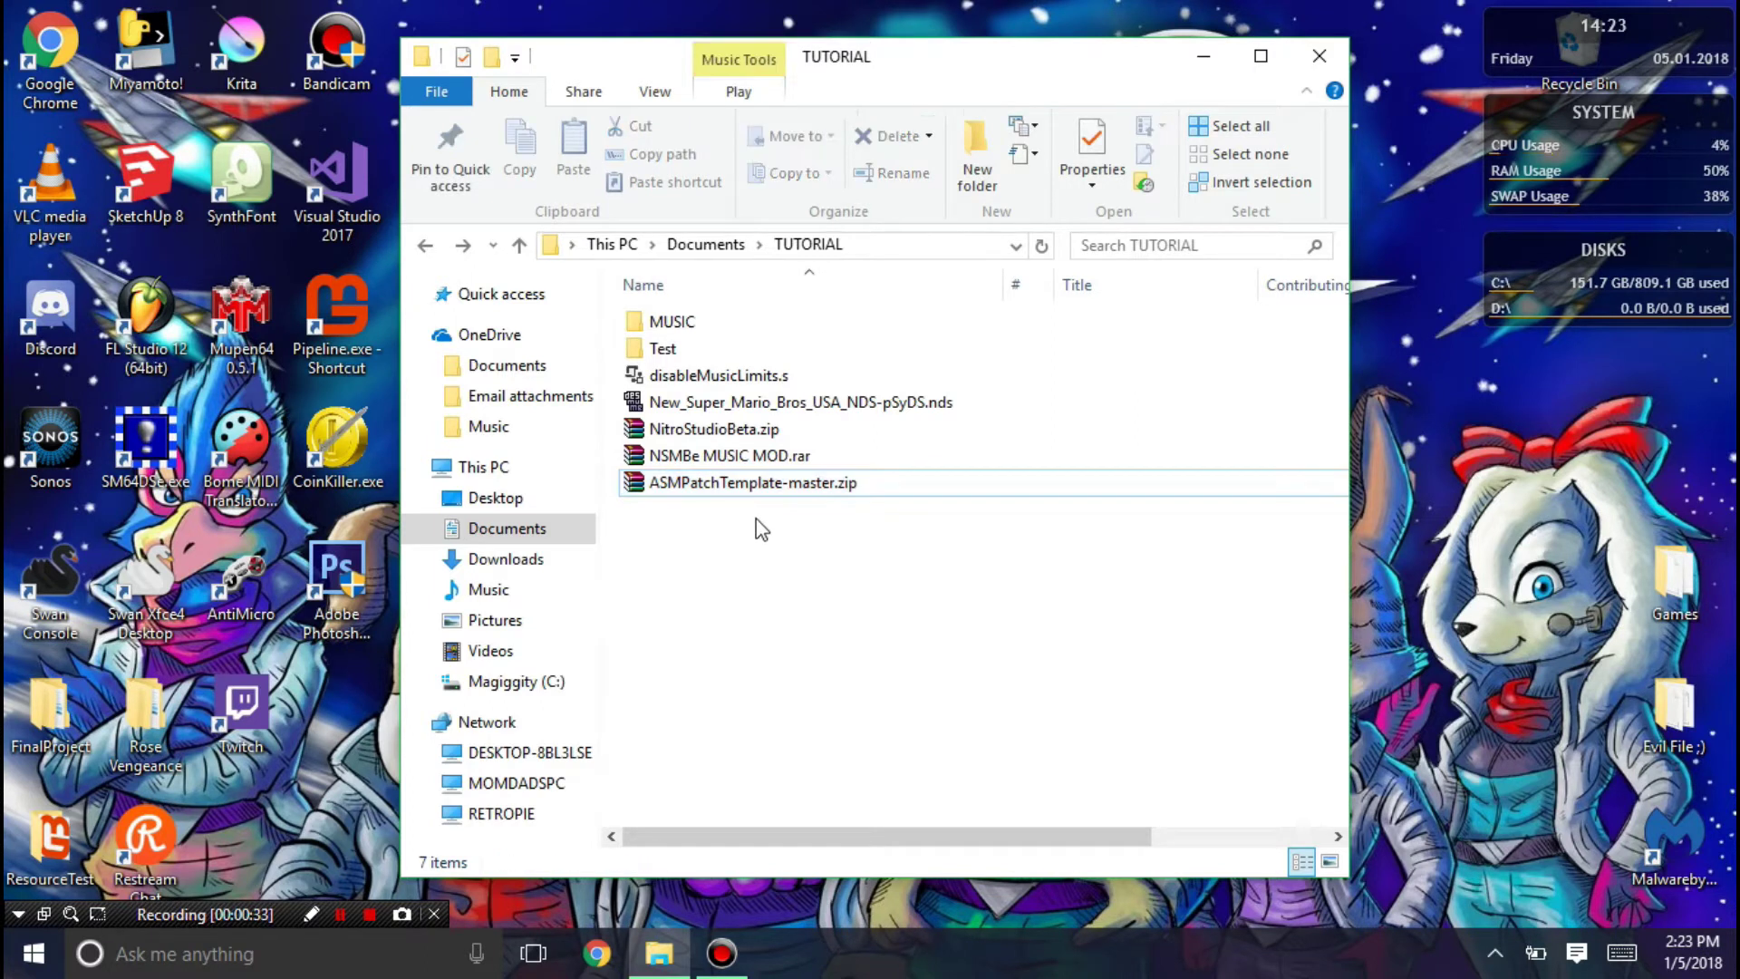
left_click(712, 458)
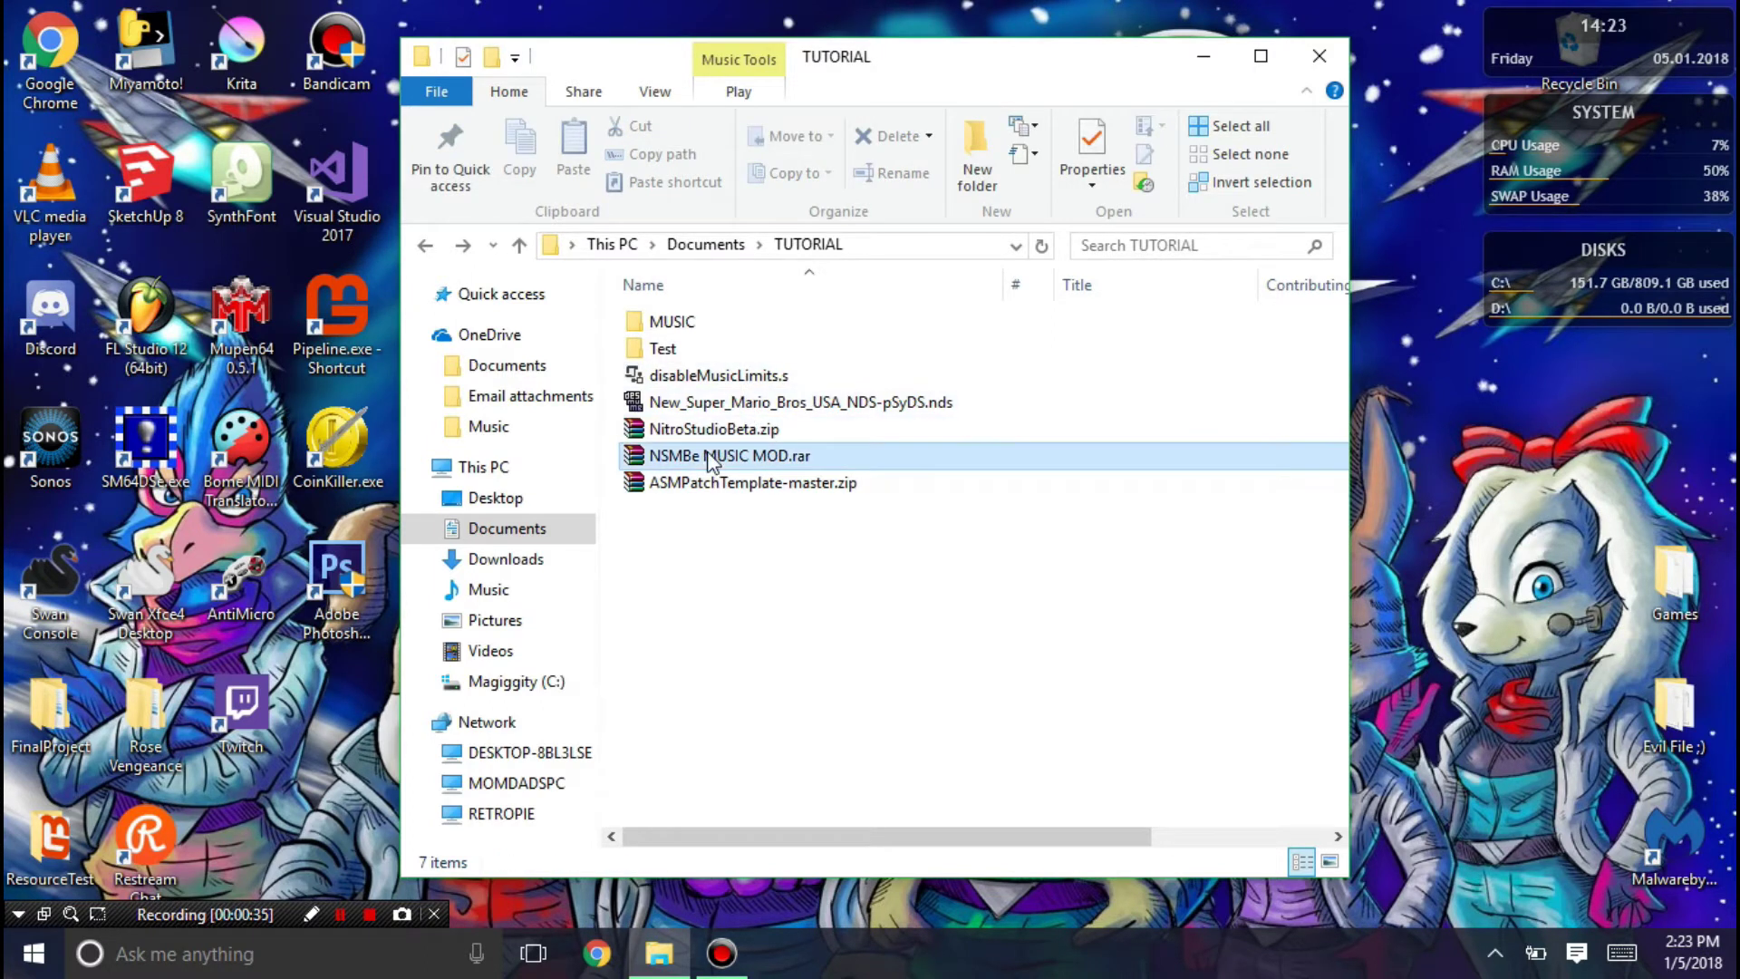
right_click(712, 458)
left_click(698, 466)
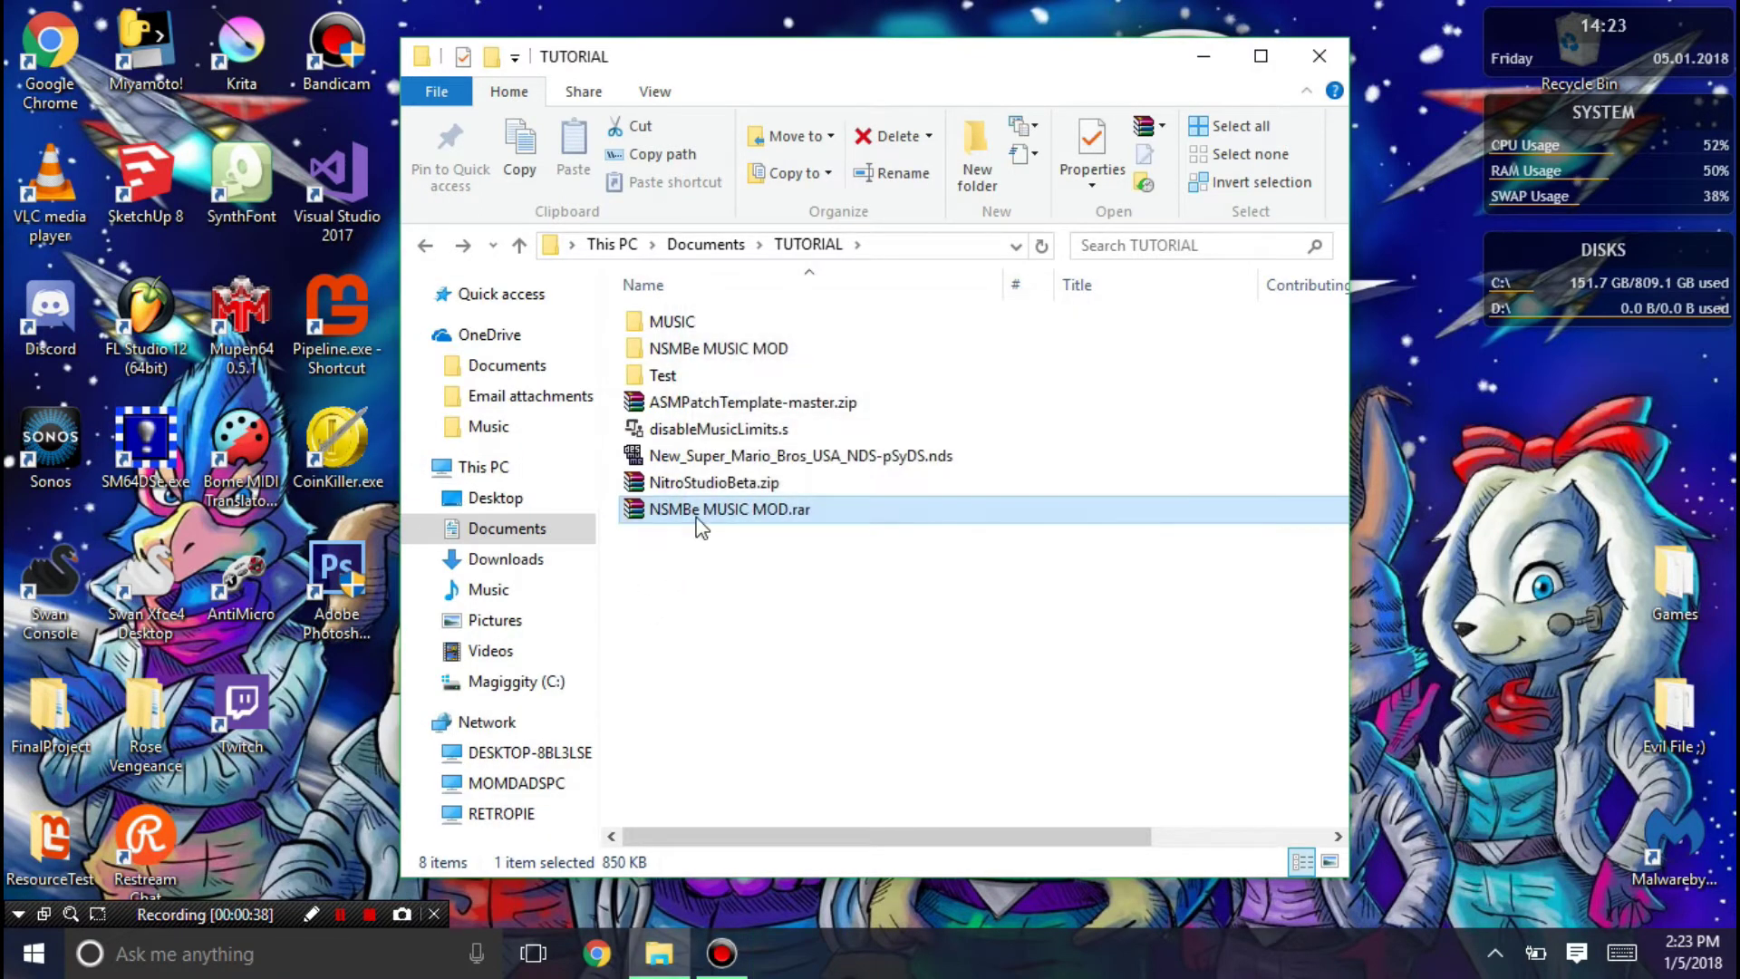
key("shift+Delete")
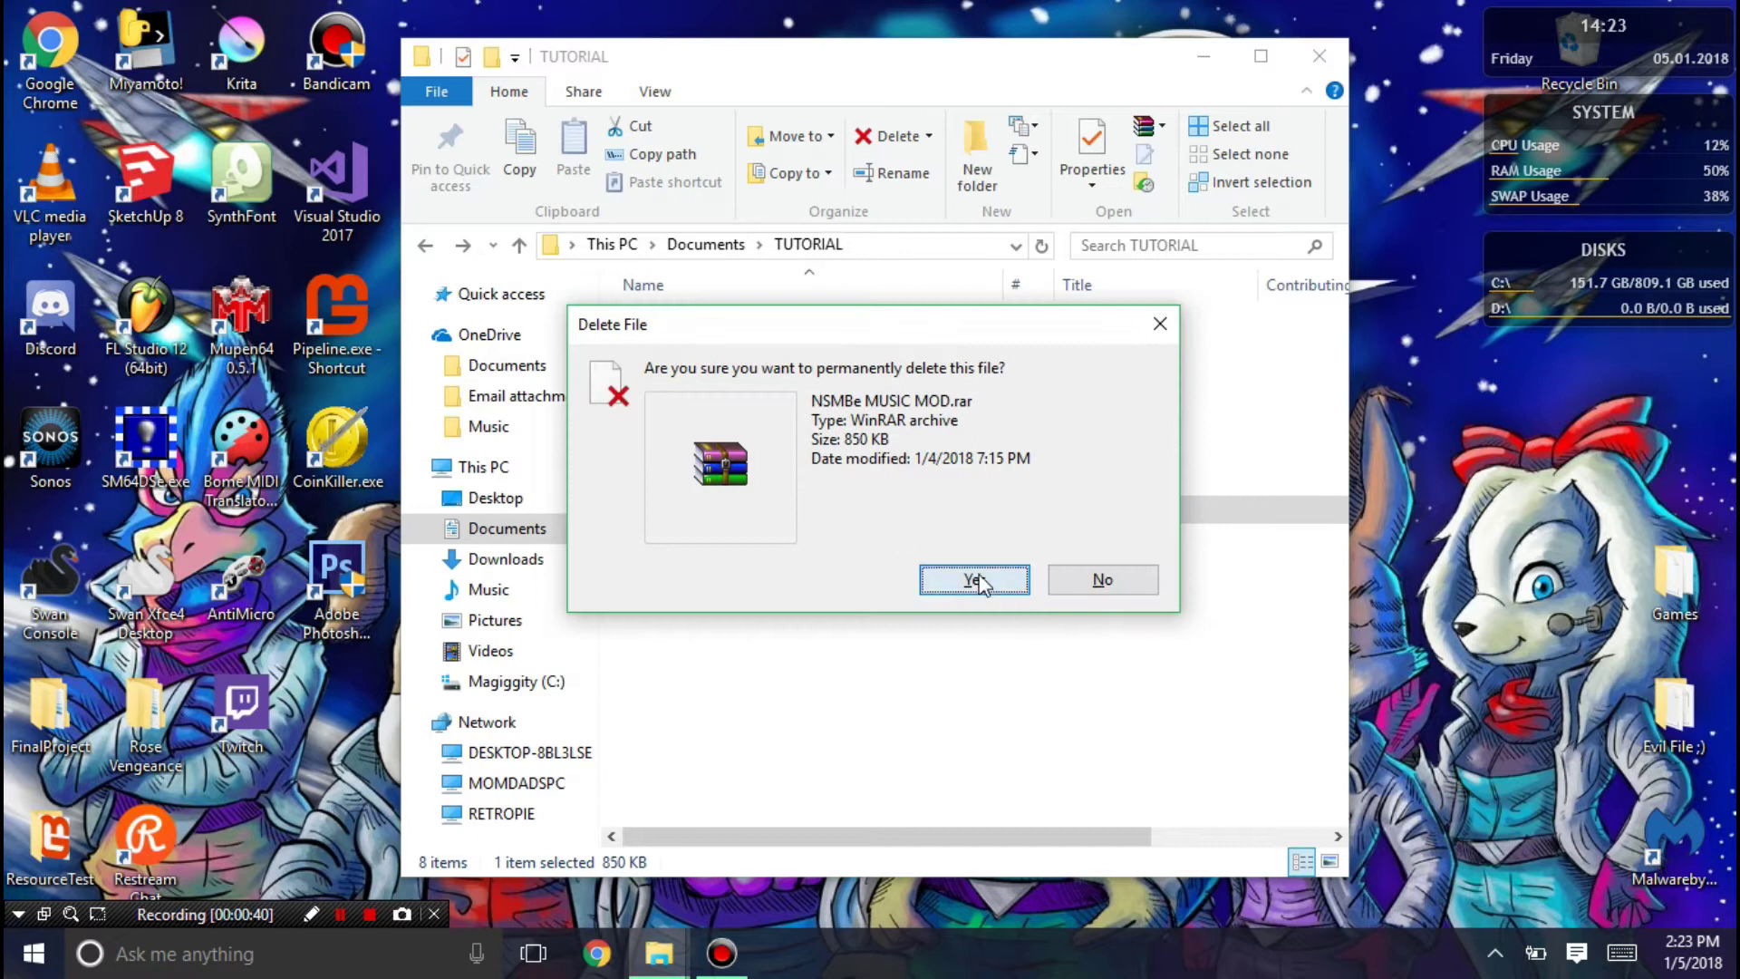
left_click(973, 580)
left_click(694, 352)
Look inside the NSMBe MUSIC MOD folder at the NSMBe5 editor, then return to TUTORIAL
double_click(694, 351)
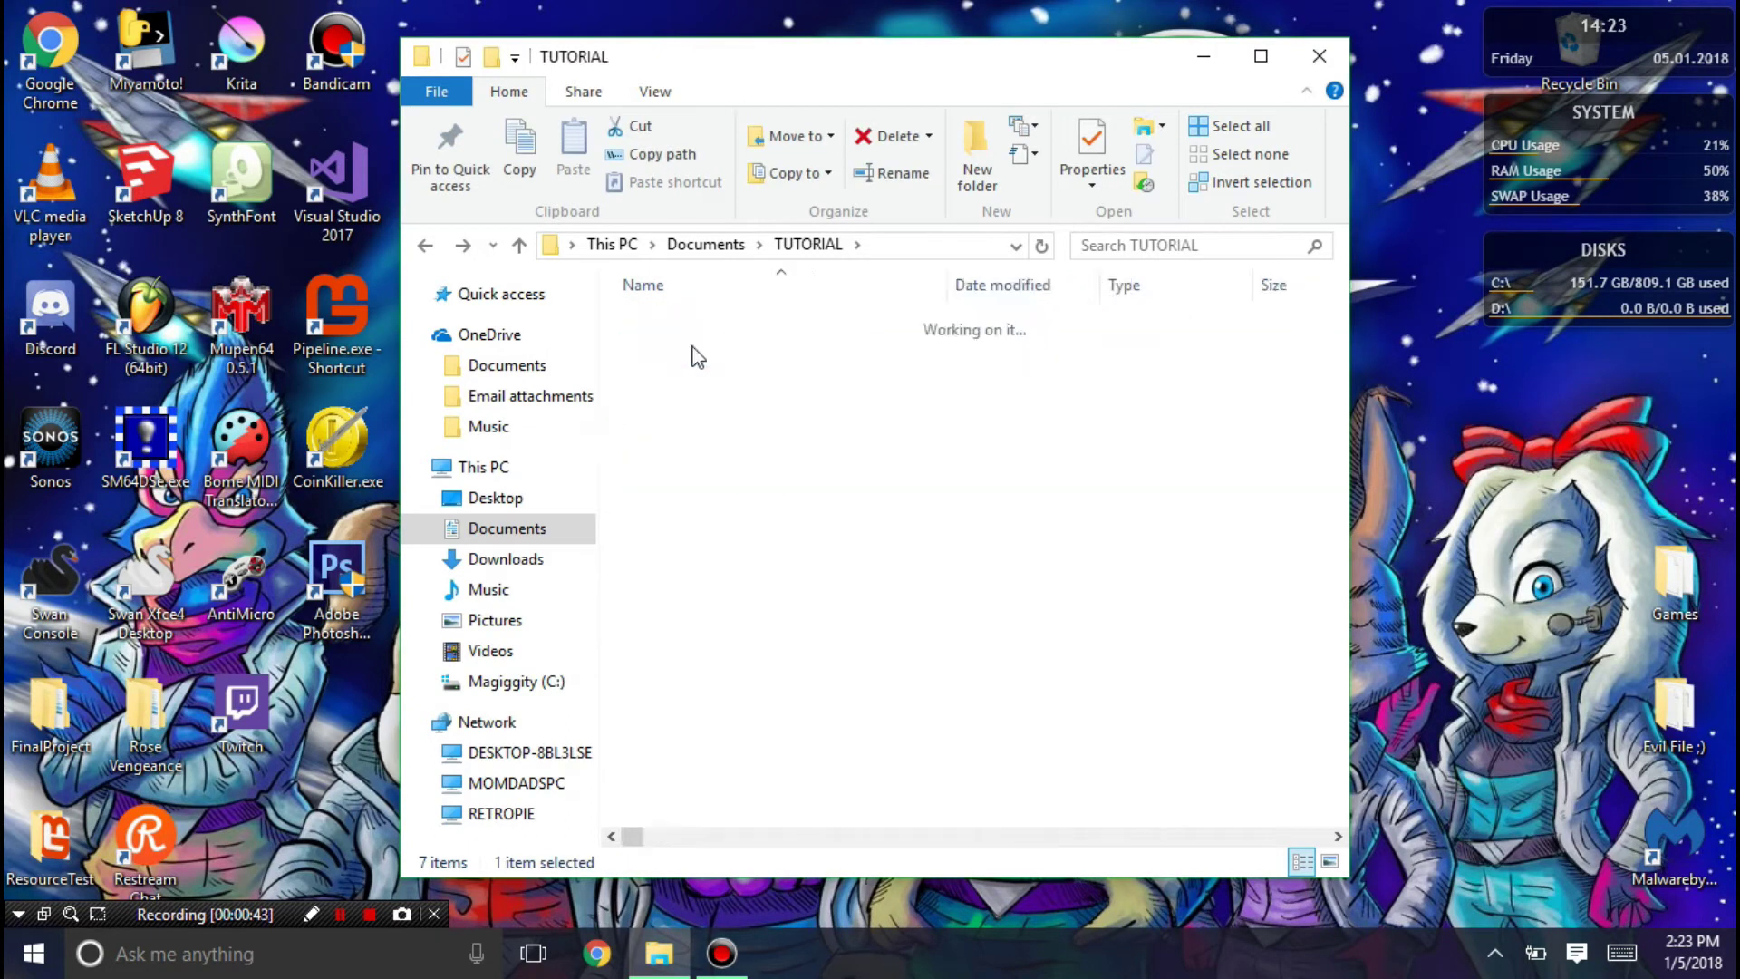
left_click(691, 482)
left_click(728, 245)
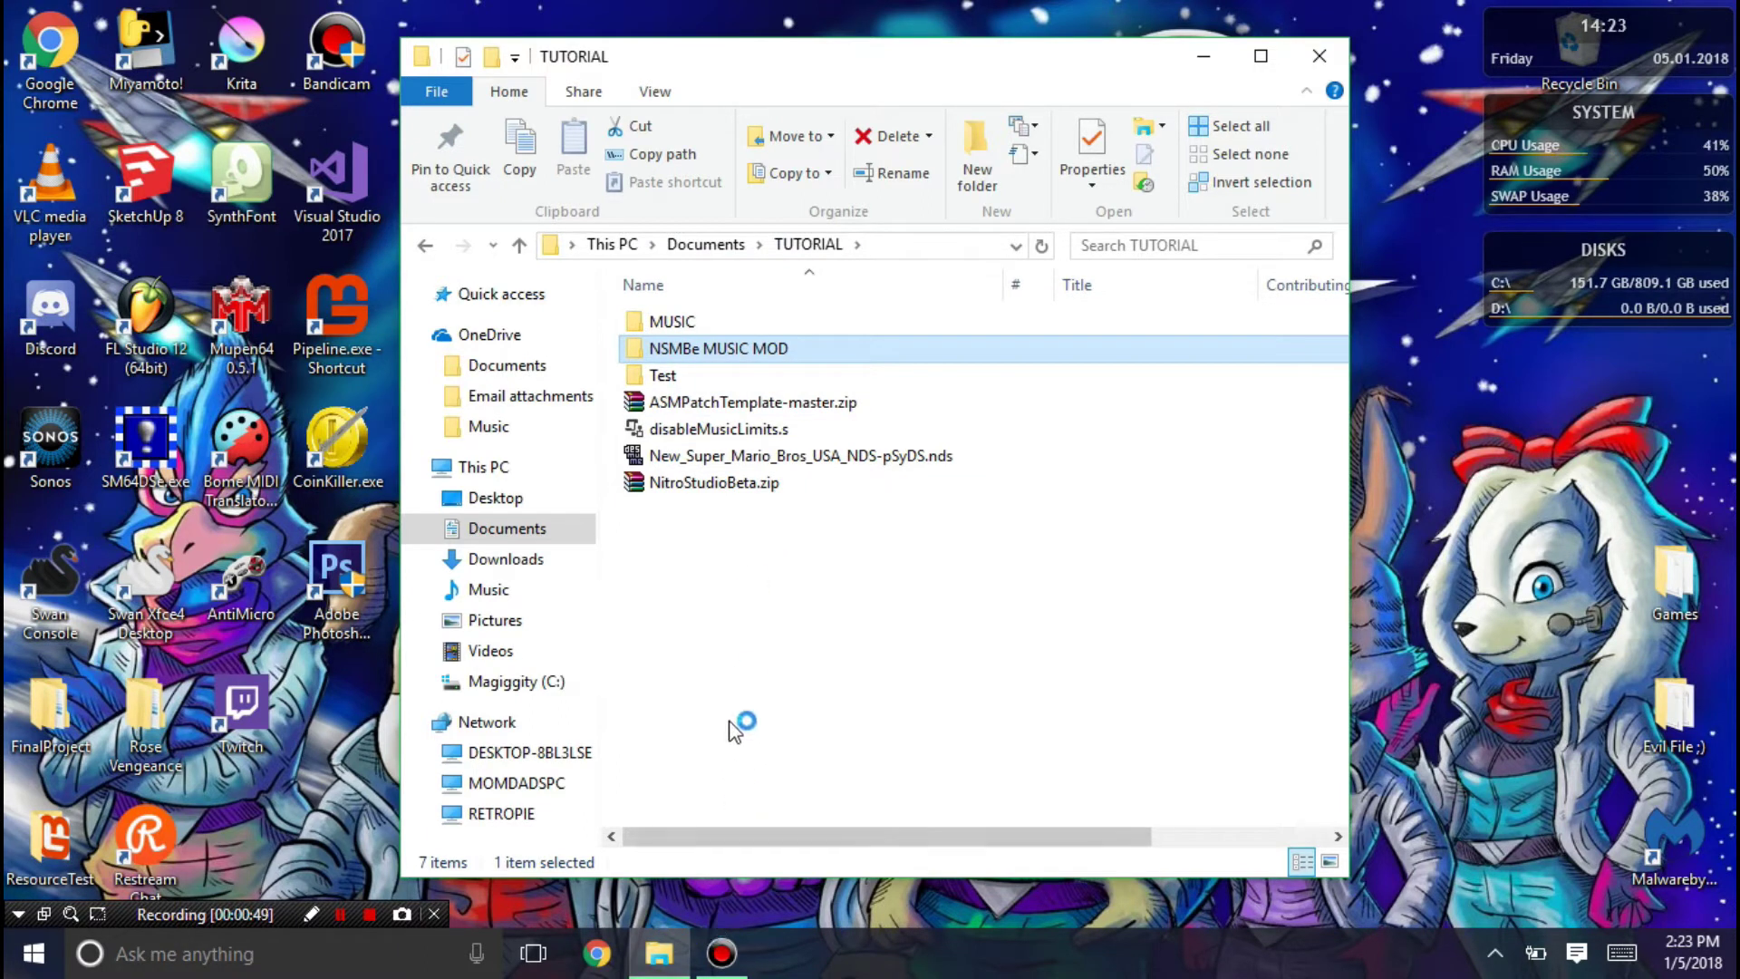
Load the New Super Mario Bros ROM from the TUTORIAL folder in NSMB Editor
left_click_drag(677, 69, 726, 67)
left_click(274, 257)
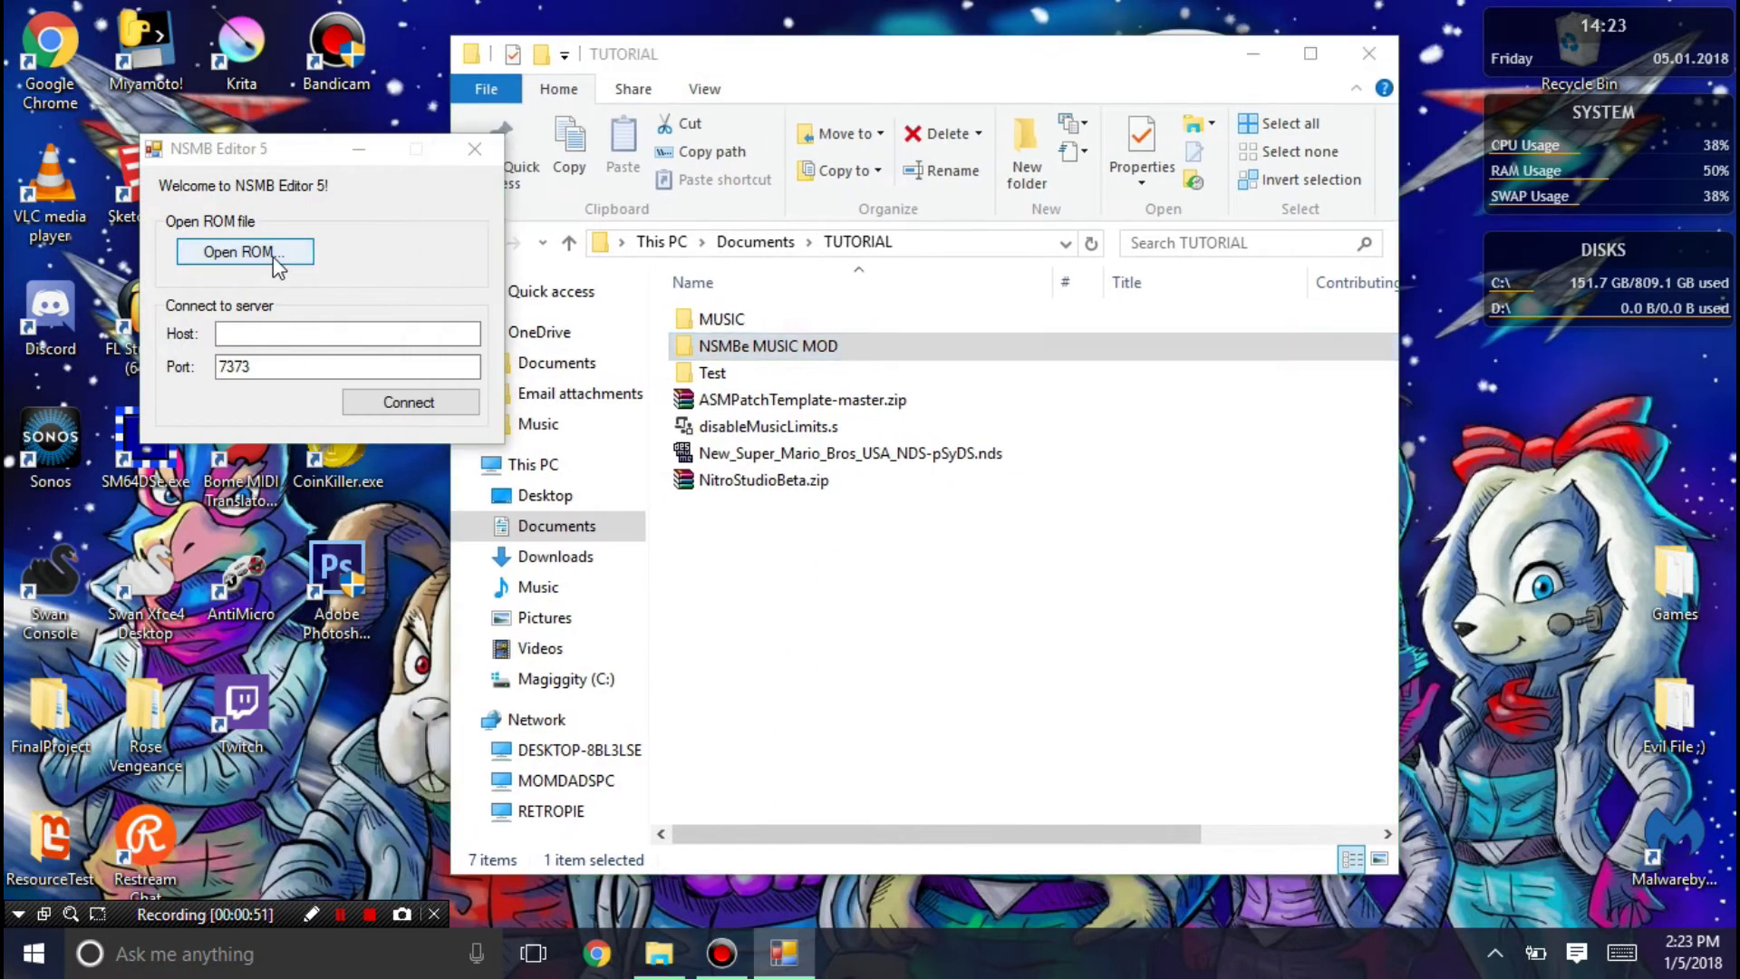
left_click(352, 227)
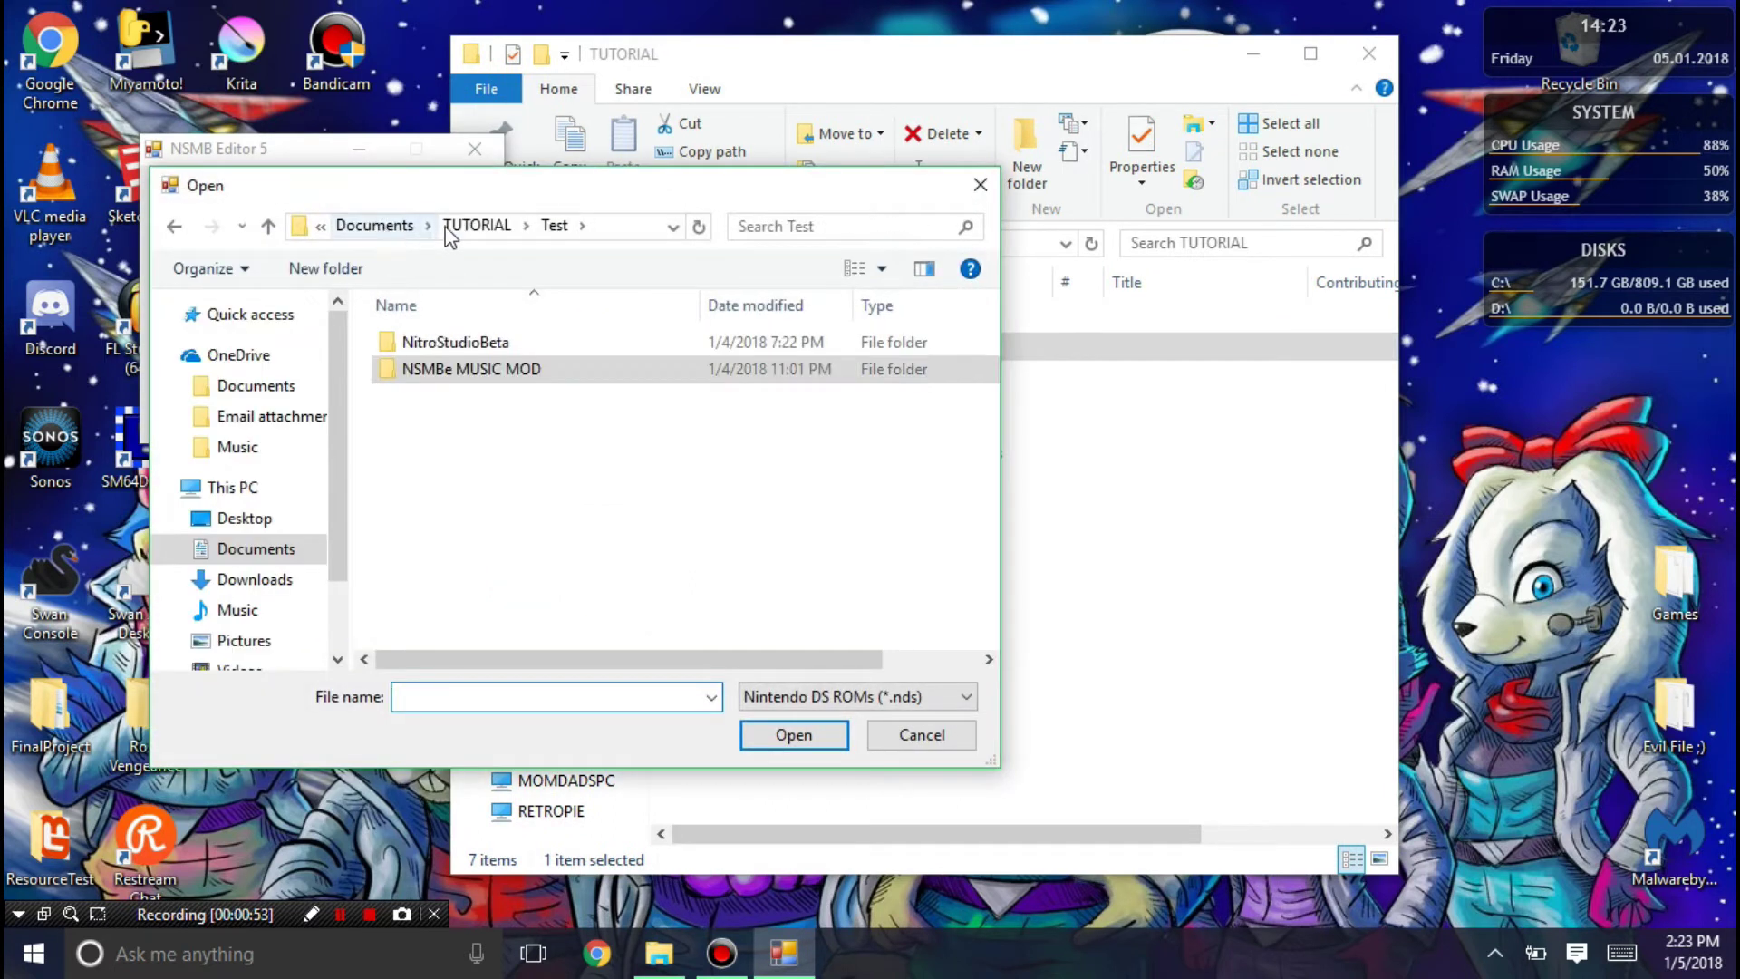
left_click(462, 232)
double_click(496, 423)
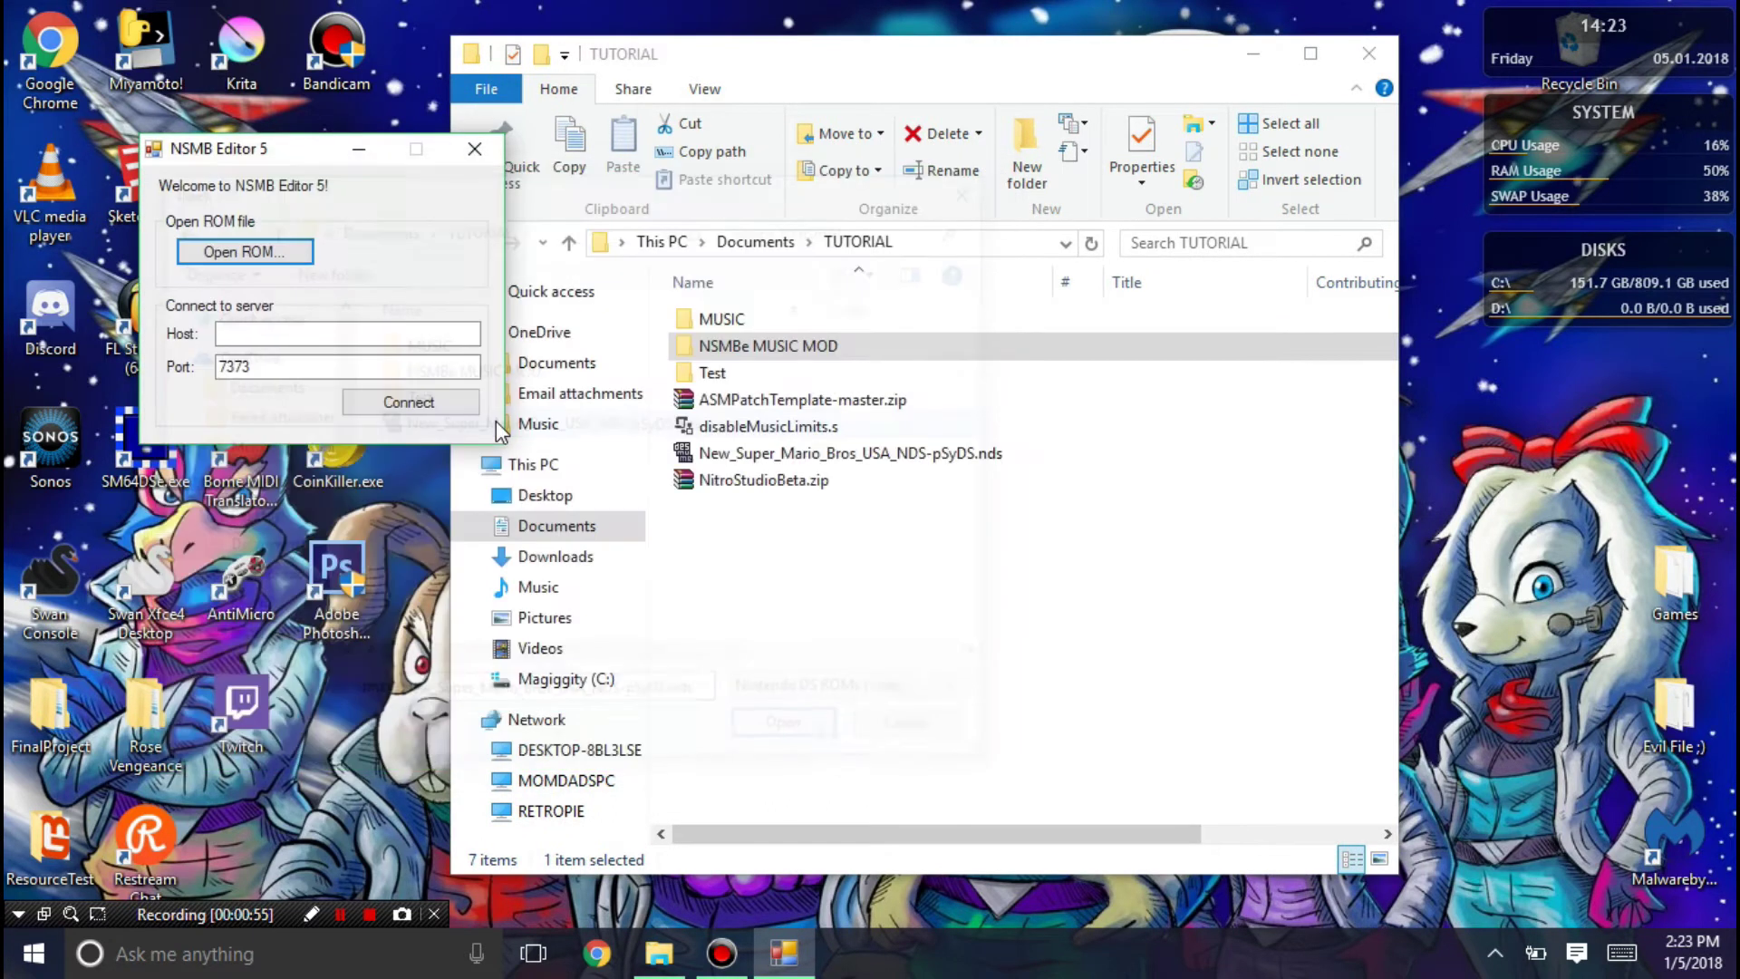
Export sound_data.sdat from the ROM's root folder into TUTORIAL, then close NSMB Editor
left_click_drag(420, 201, 648, 203)
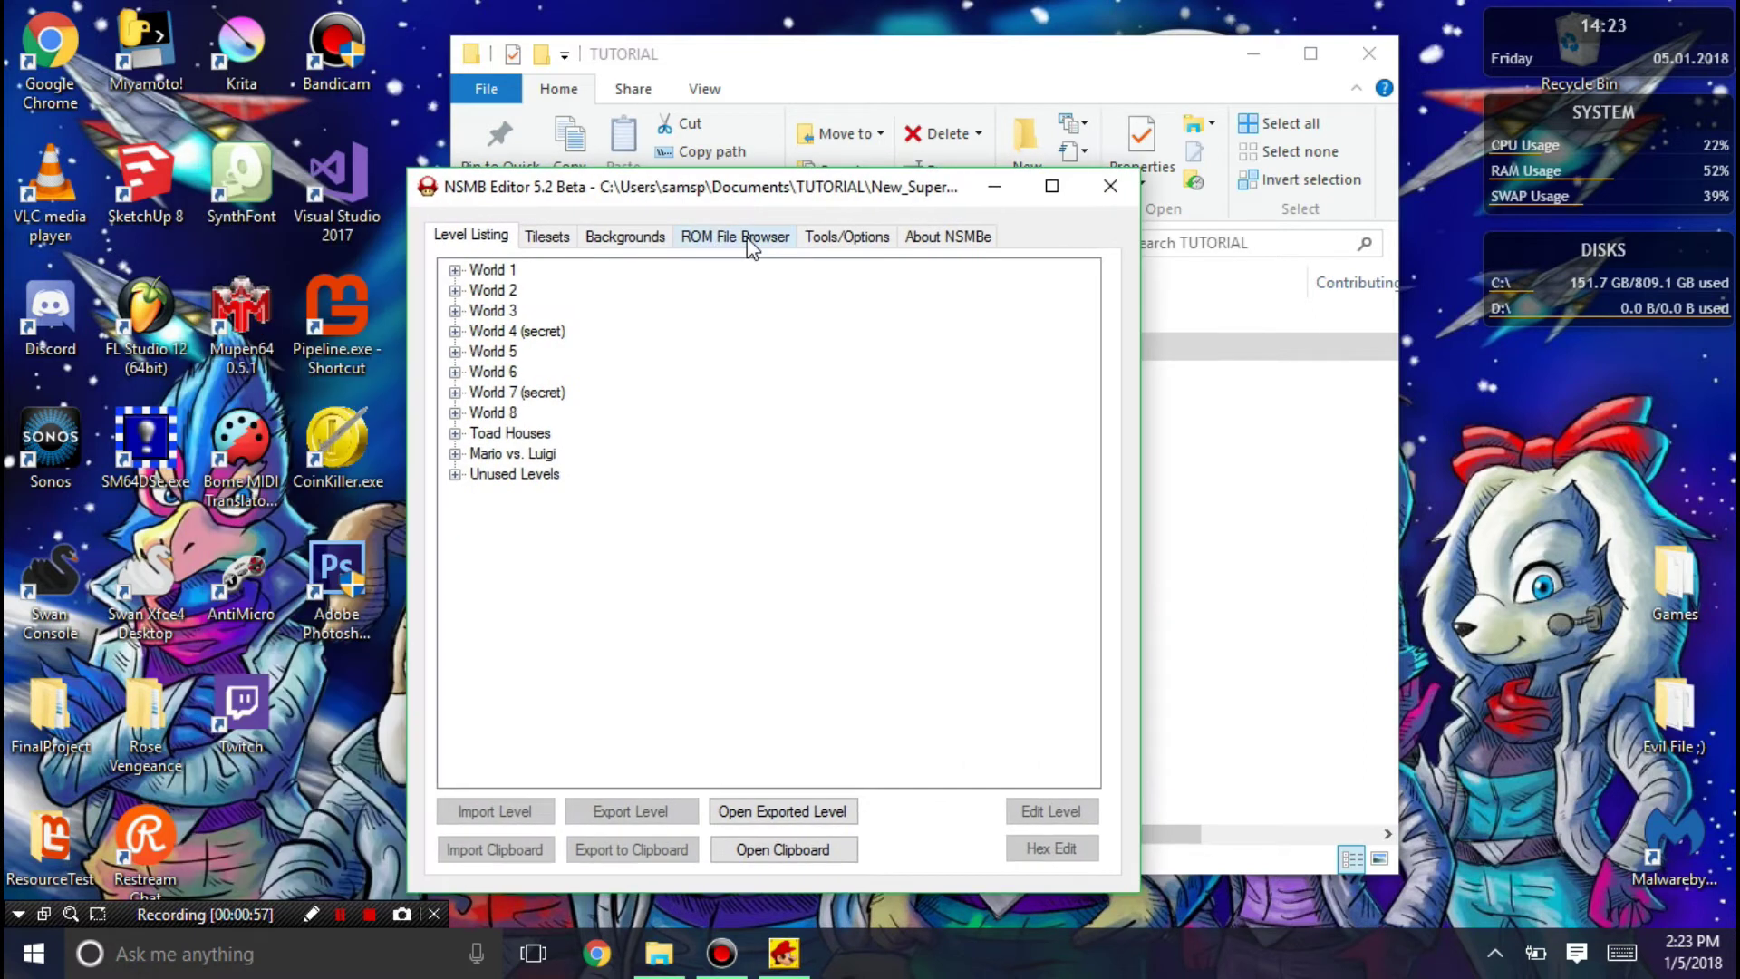
left_click(735, 235)
left_click(474, 471)
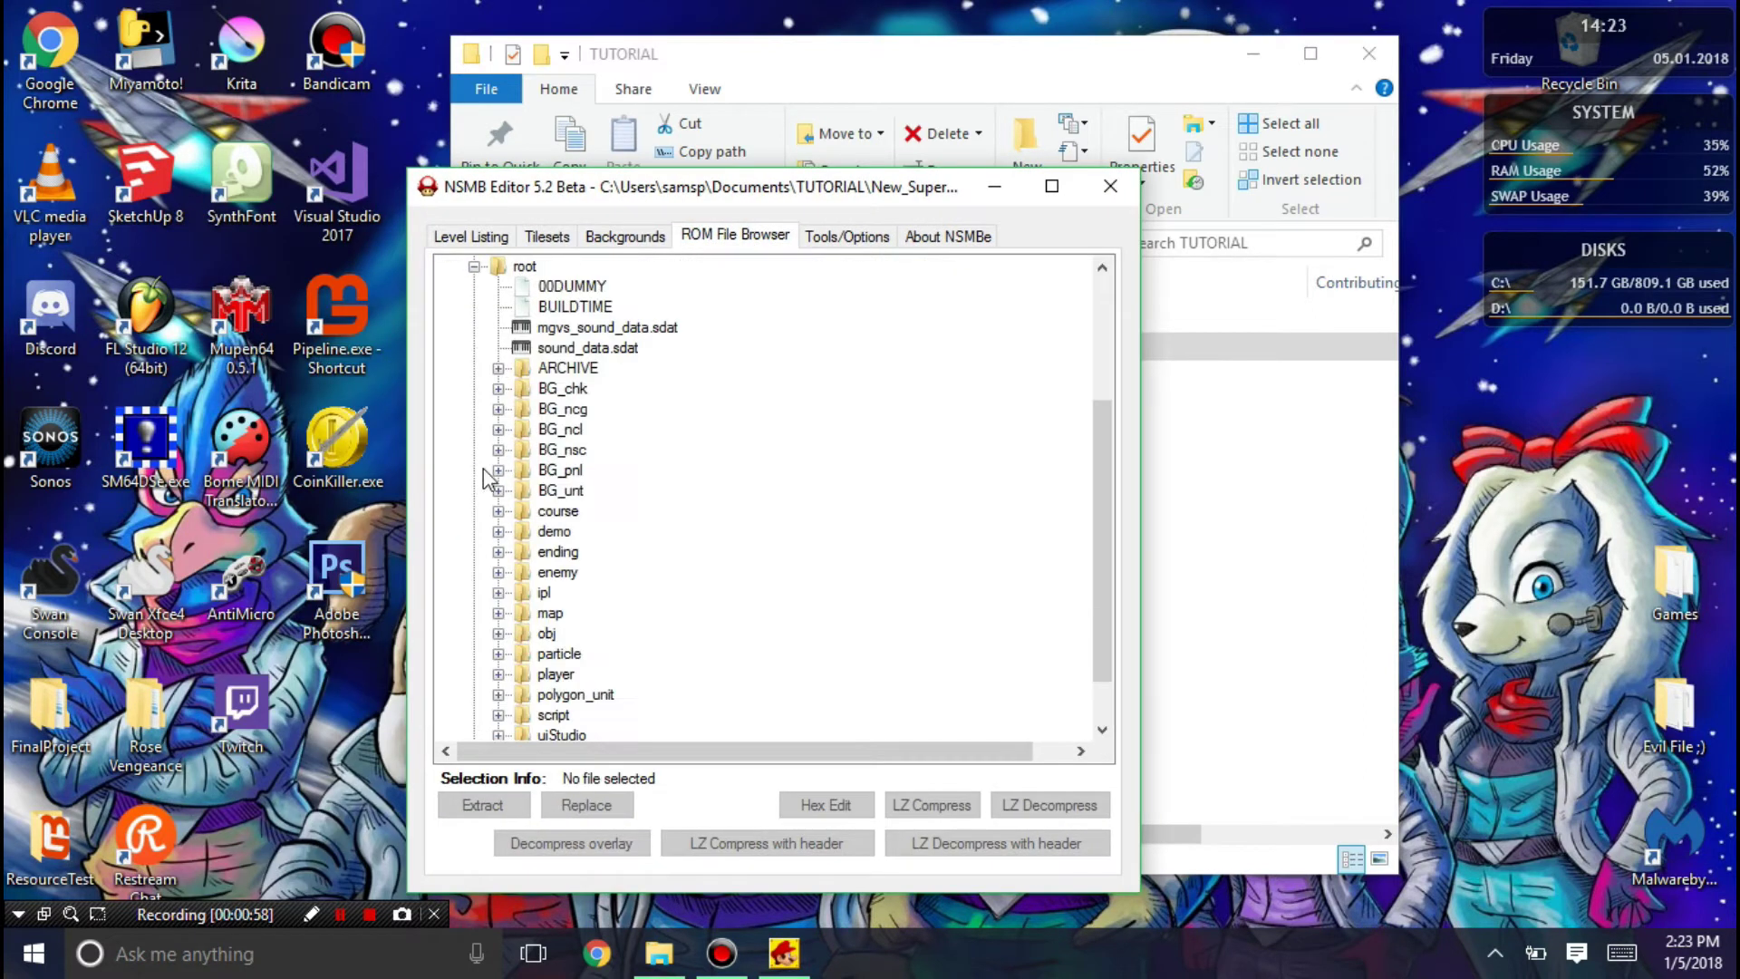
left_click(584, 351)
left_click(482, 805)
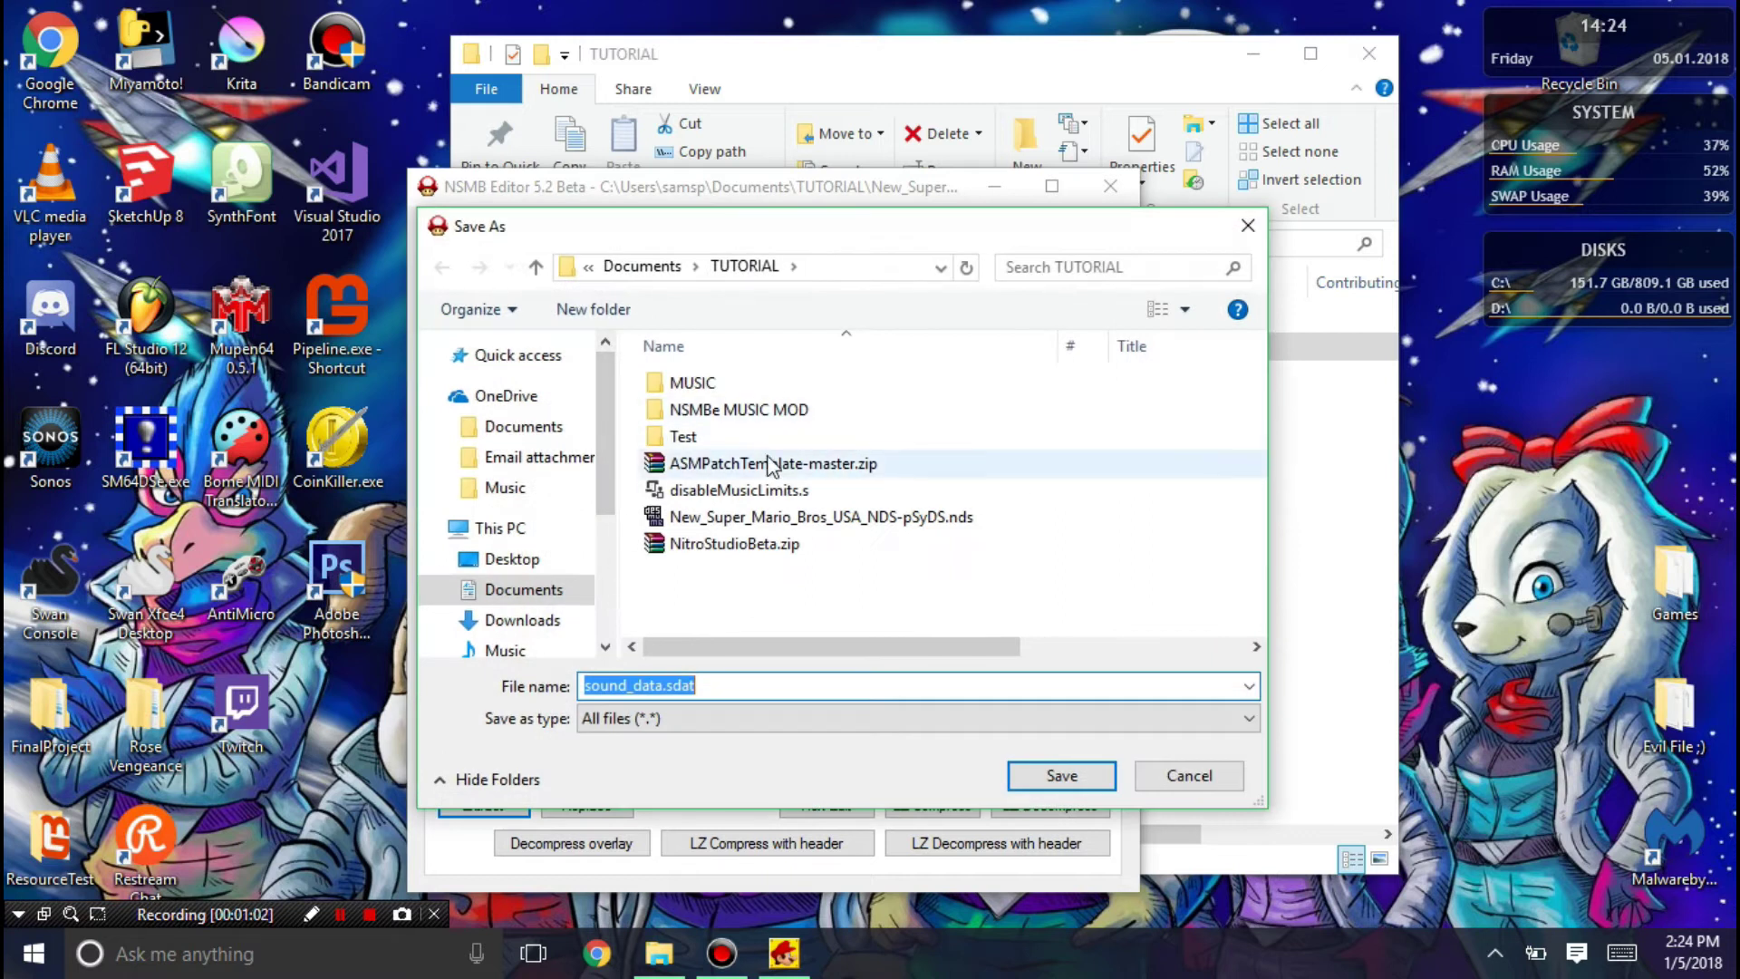
left_click(1042, 768)
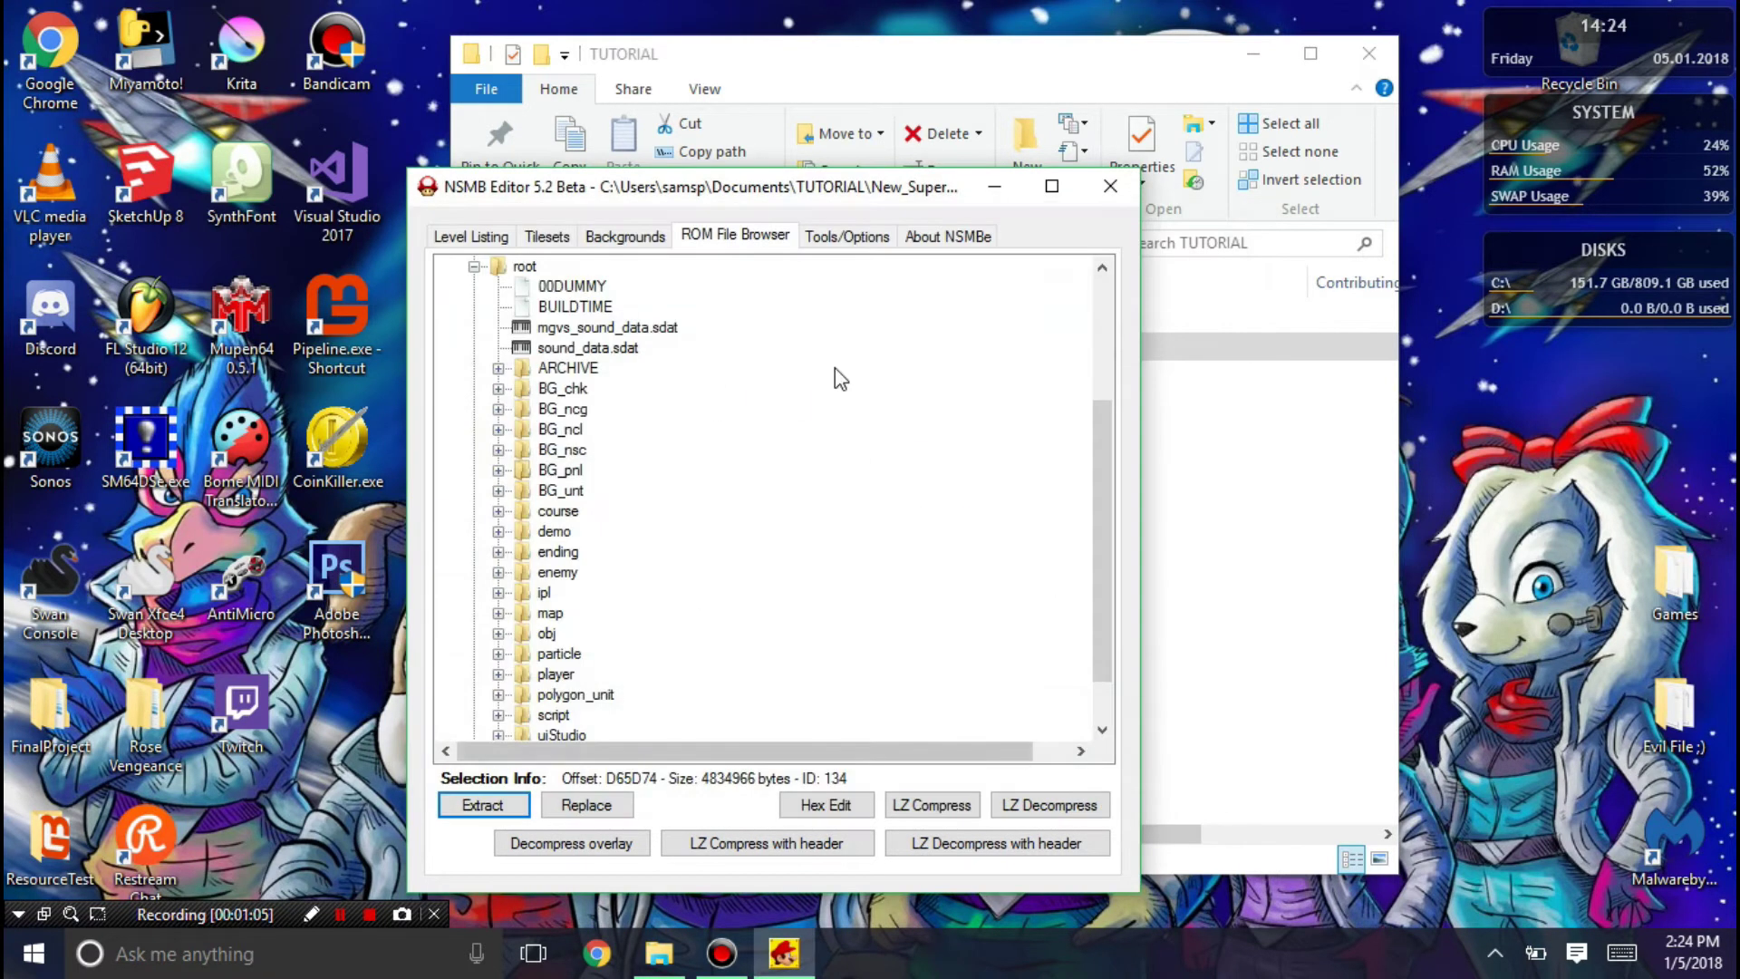
left_click(1107, 183)
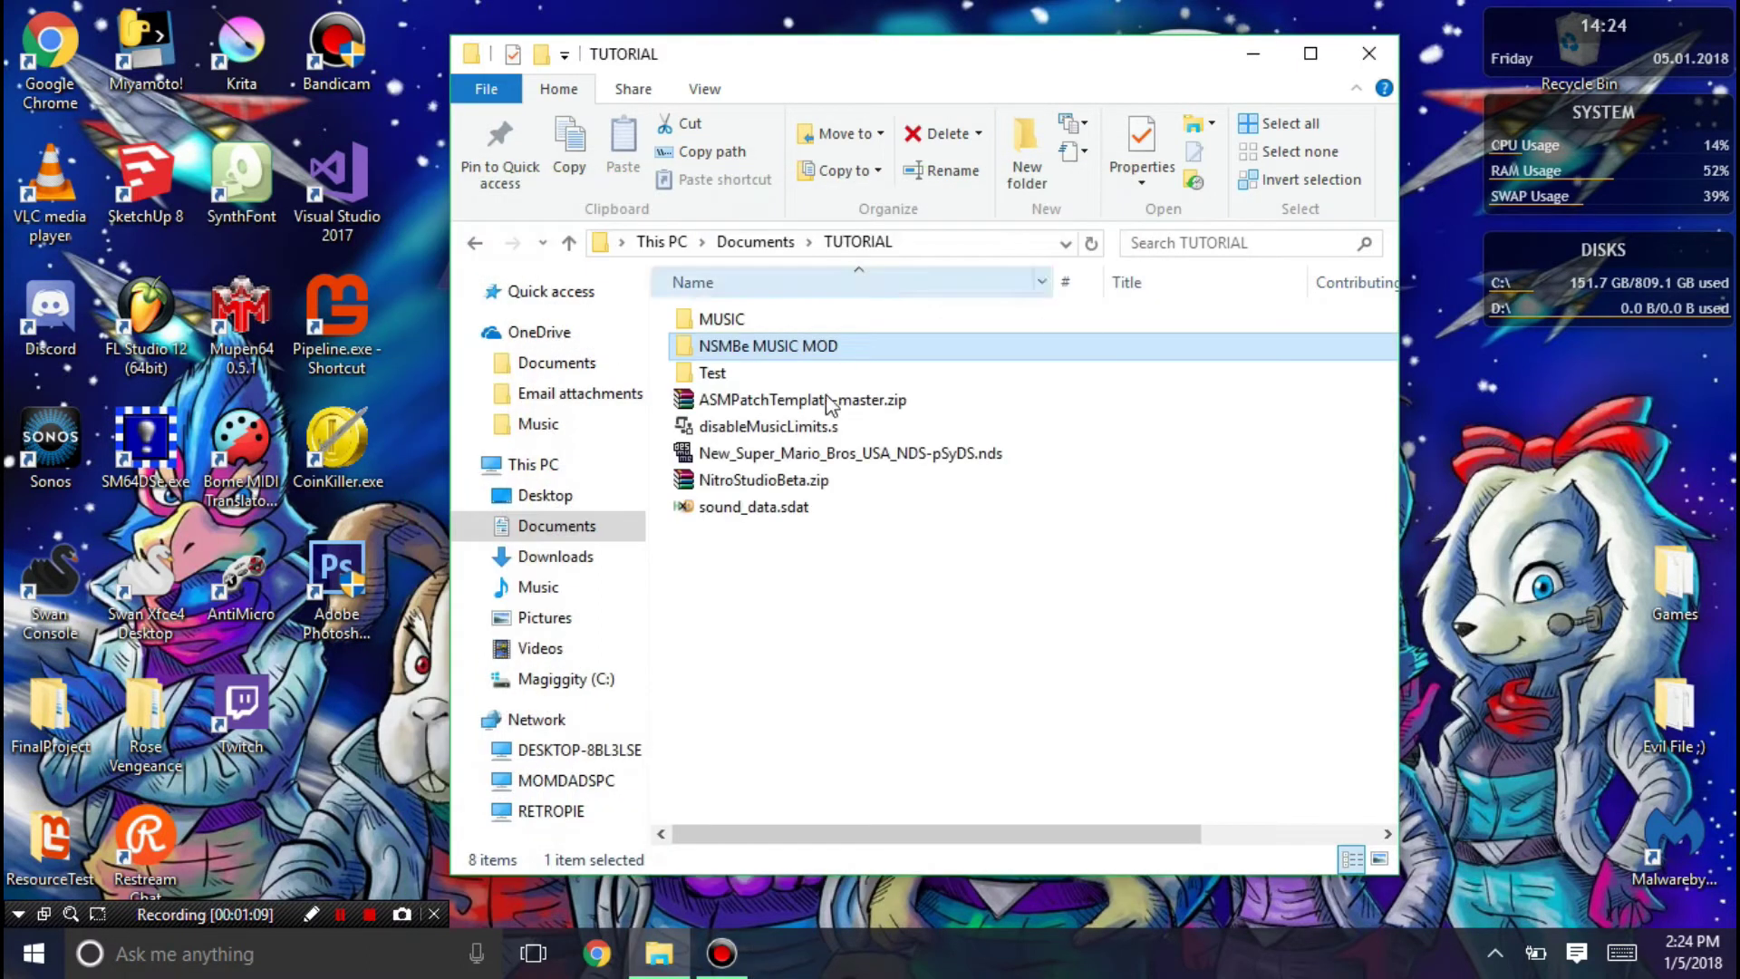
Extract NitroStudioBeta.zip into a NitroStudioBeta folder
left_click(742, 485)
left_click(718, 507)
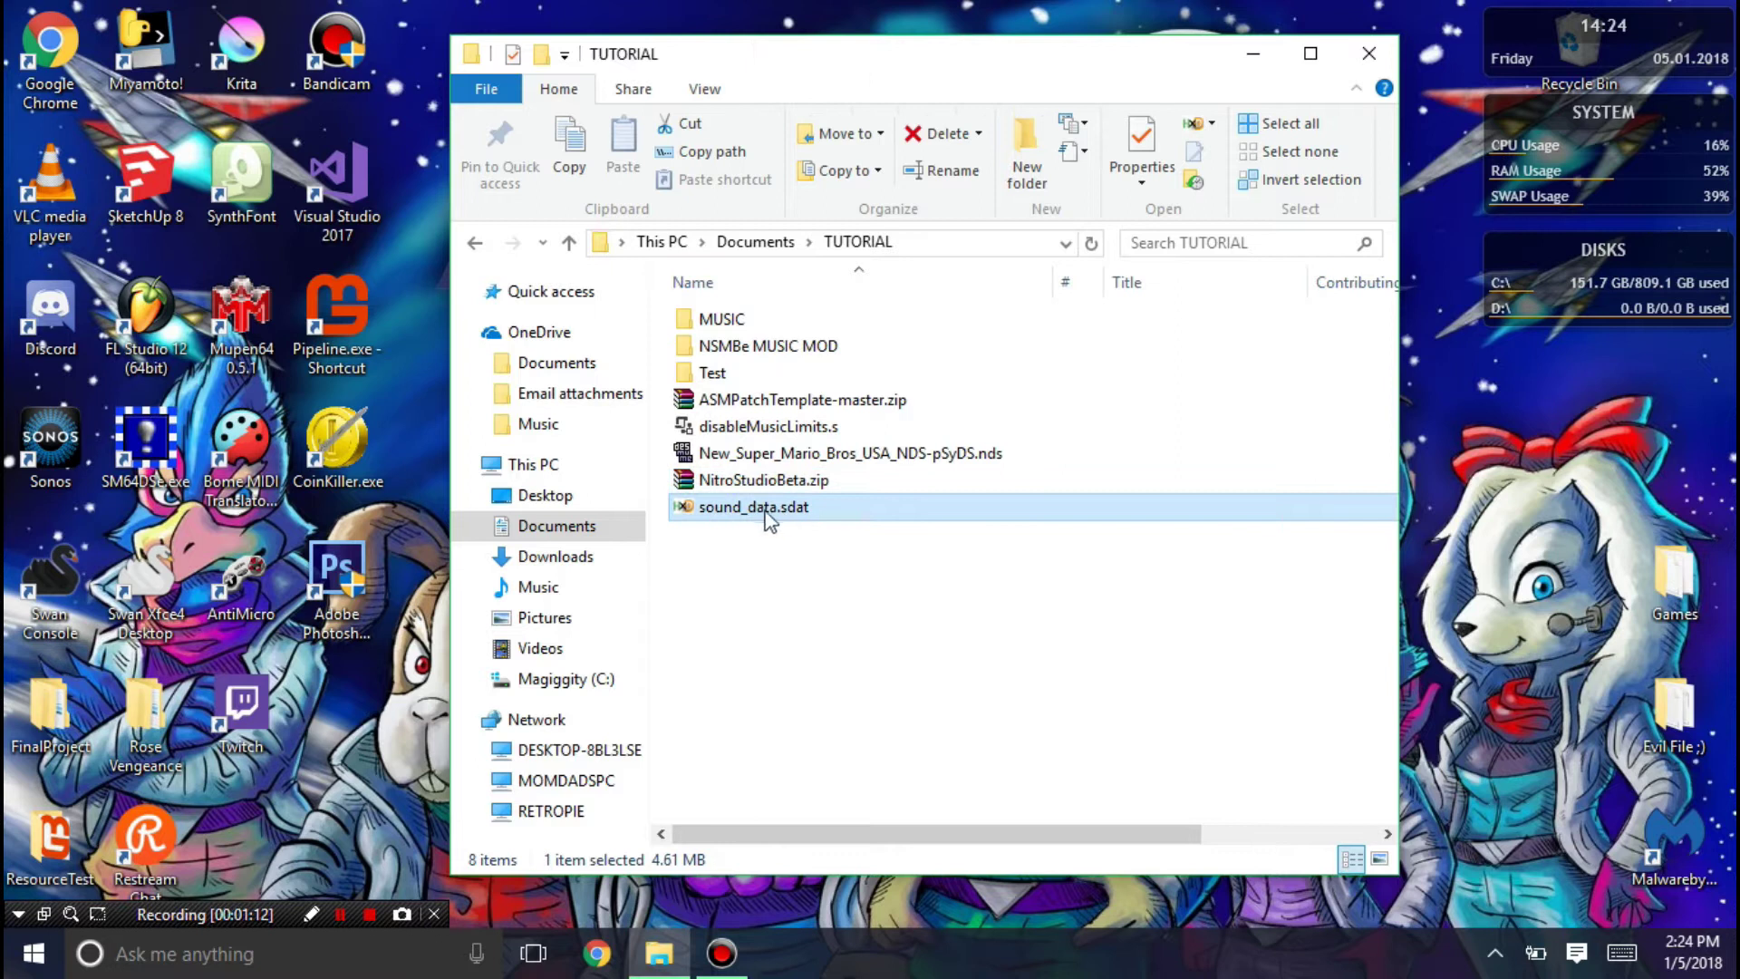
right_click(765, 482)
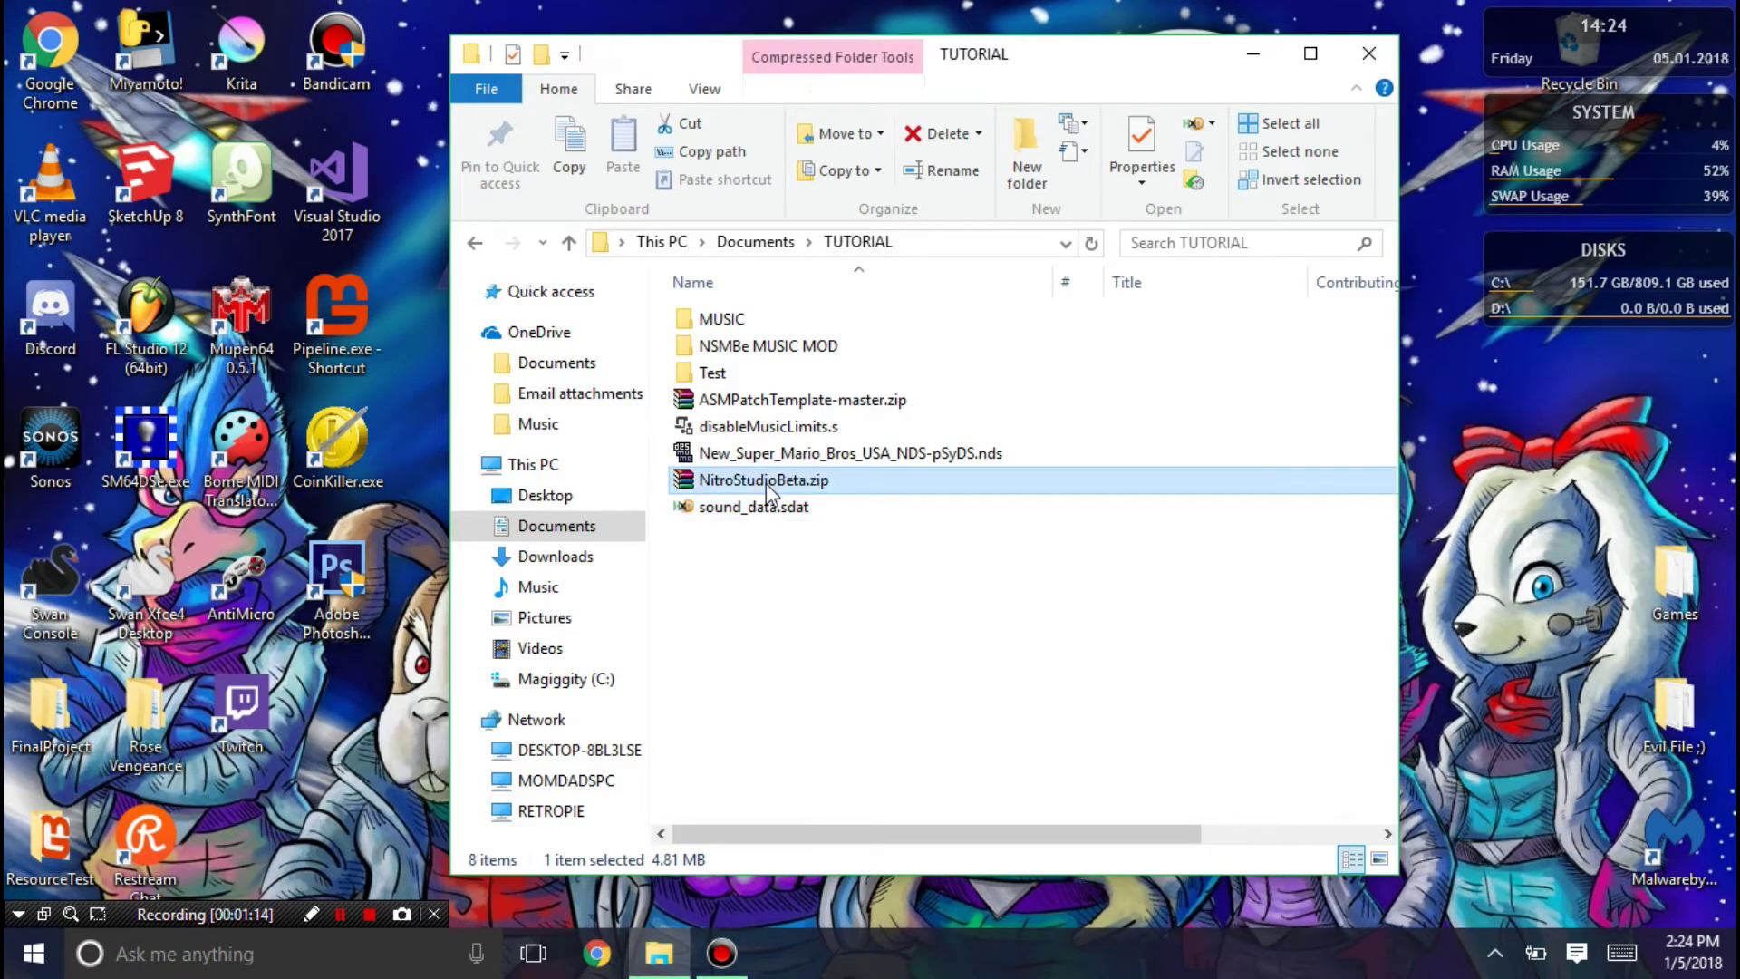
left_click(598, 468)
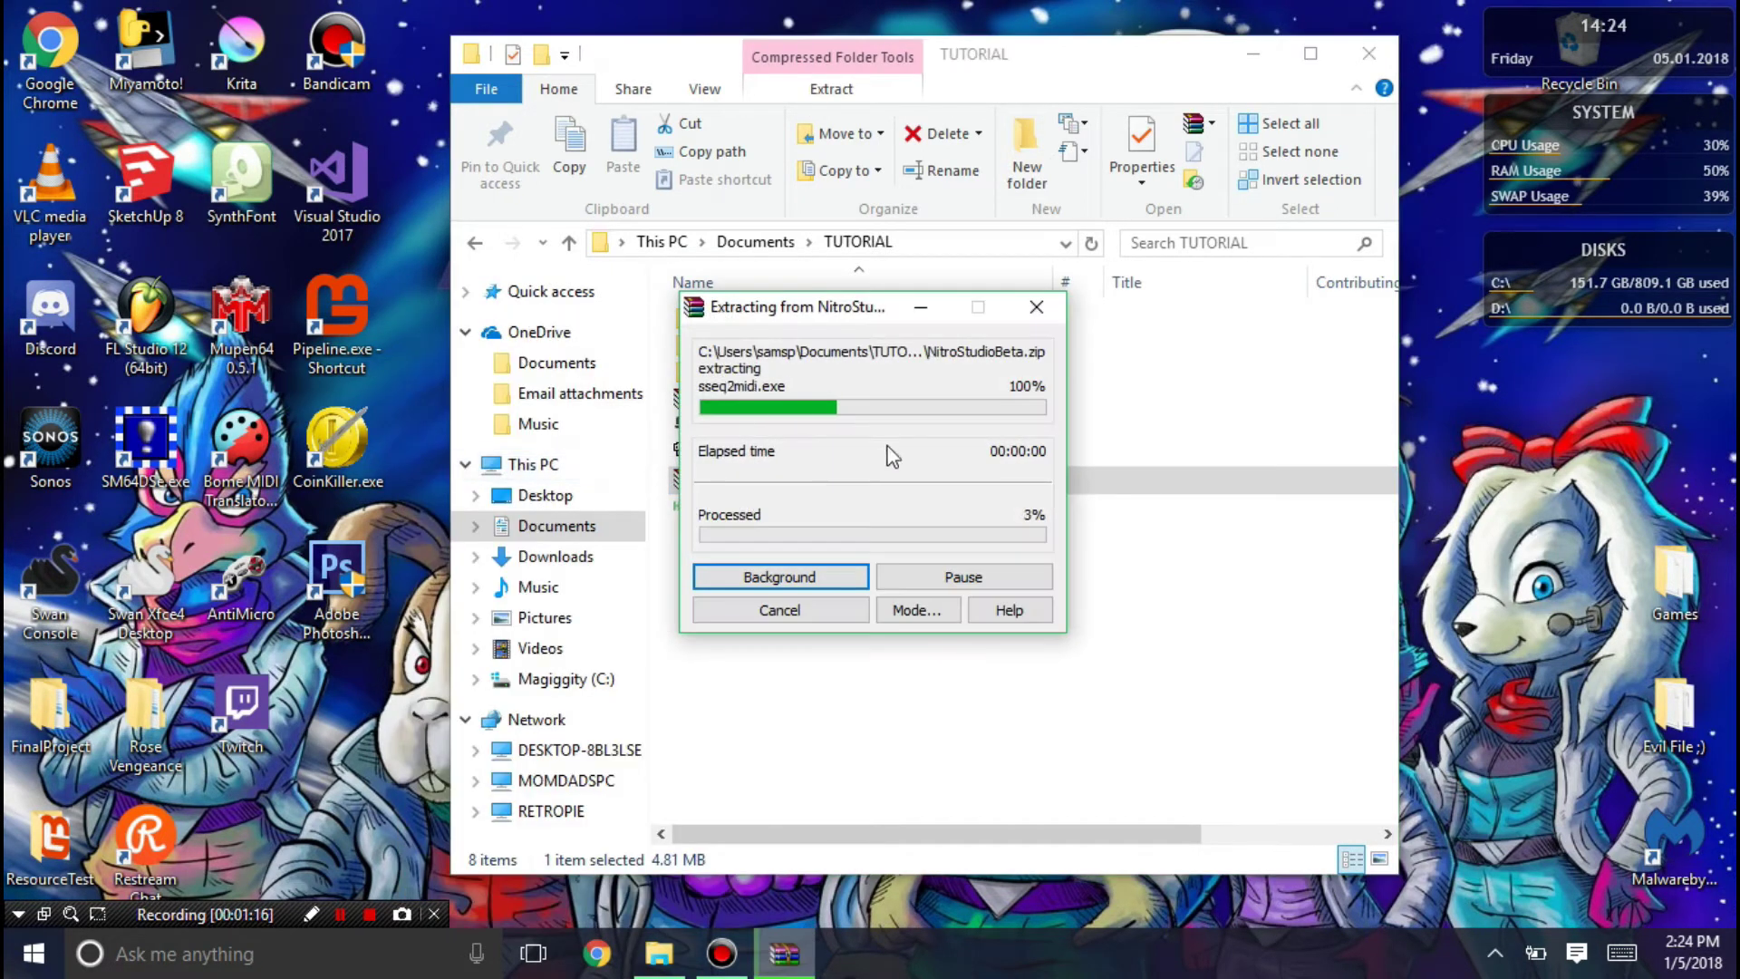
left_click(1040, 694)
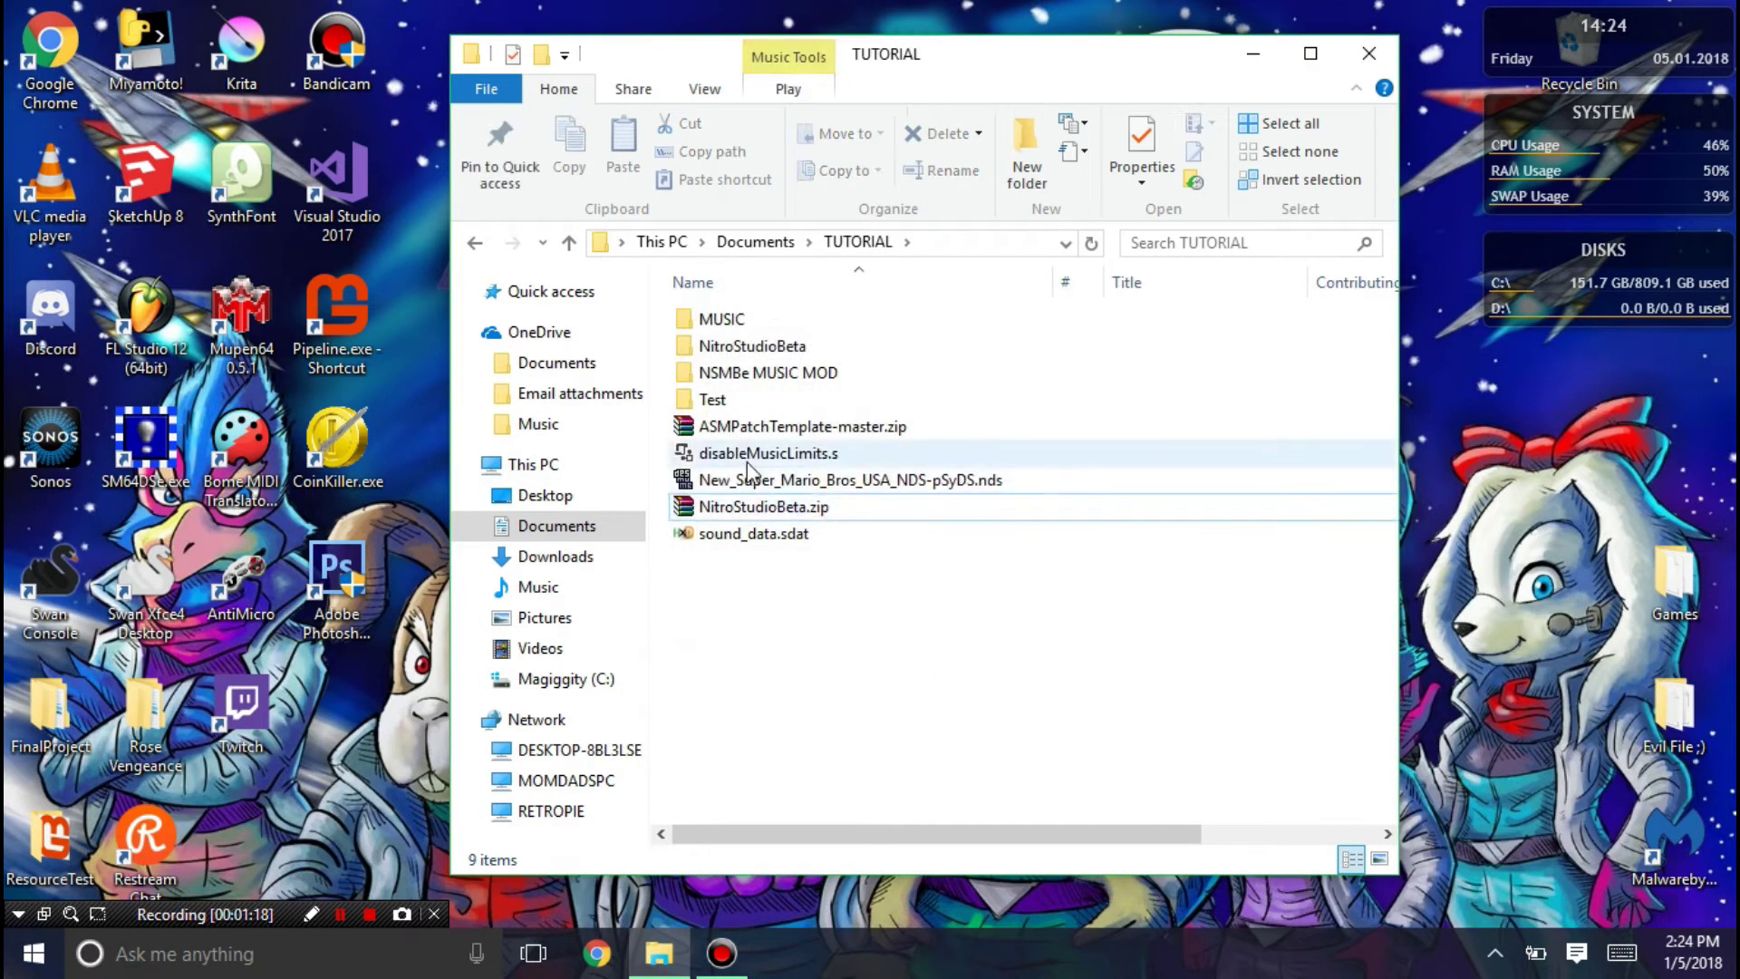
Launch NitroStudio.exe from the NitroStudioBeta folder and bring up its sound data open dialog
double_click(776, 349)
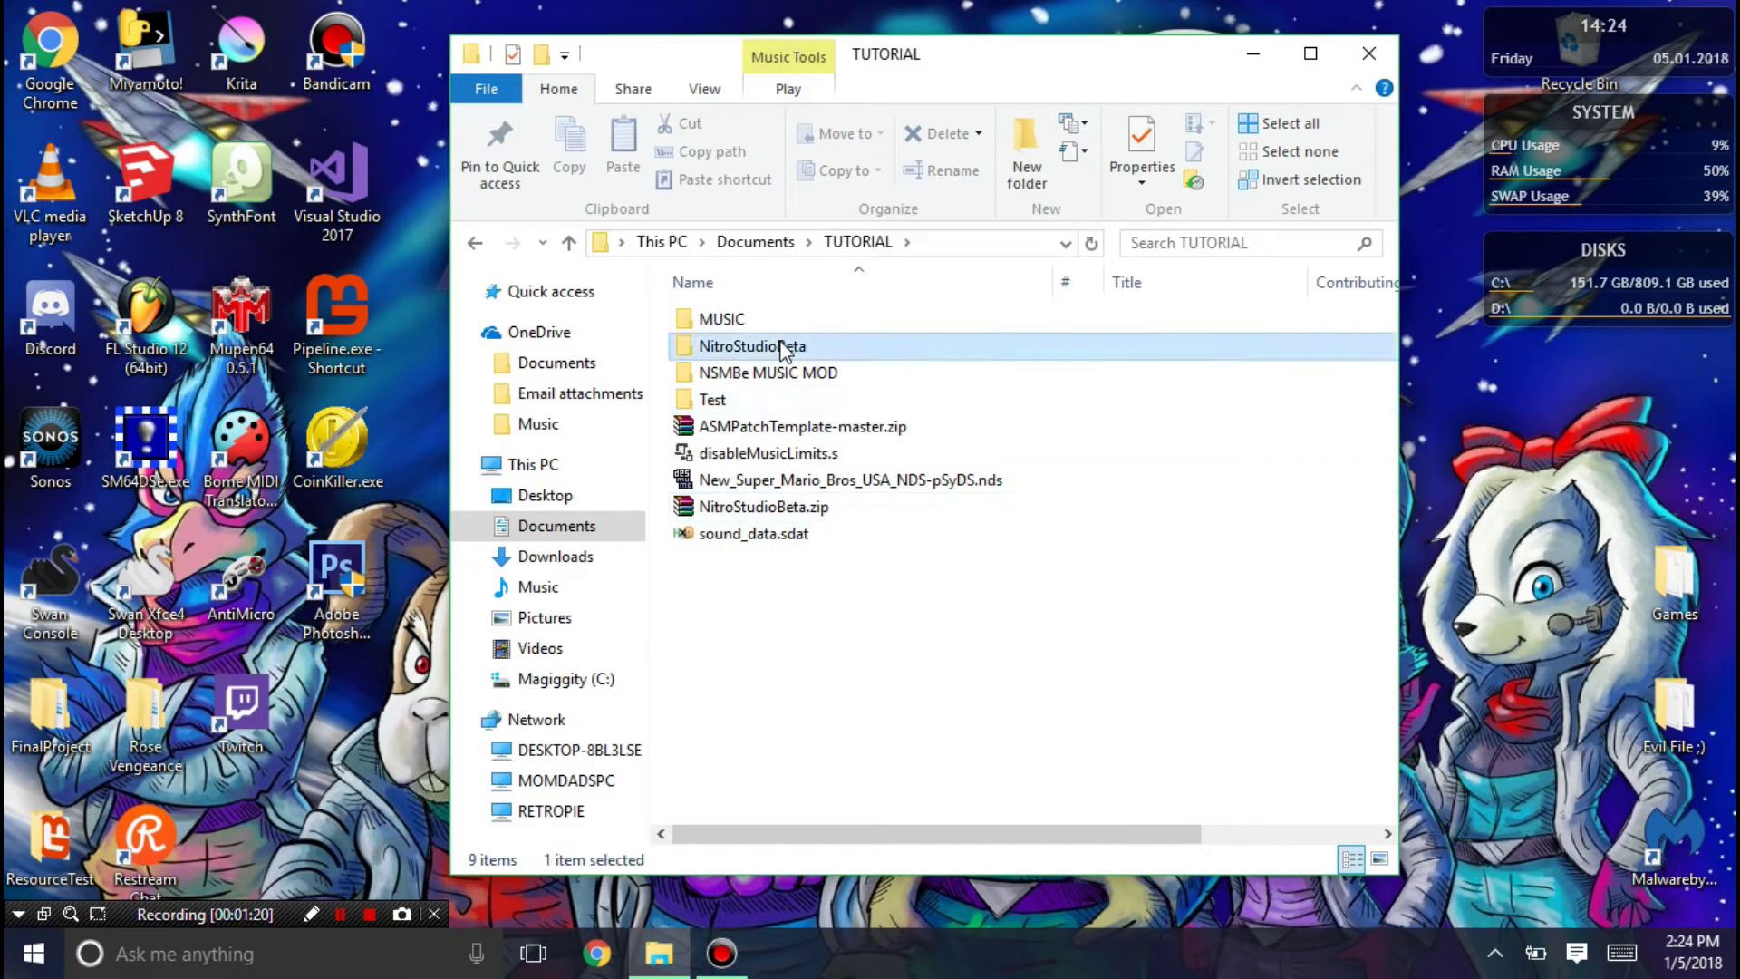
double_click(756, 427)
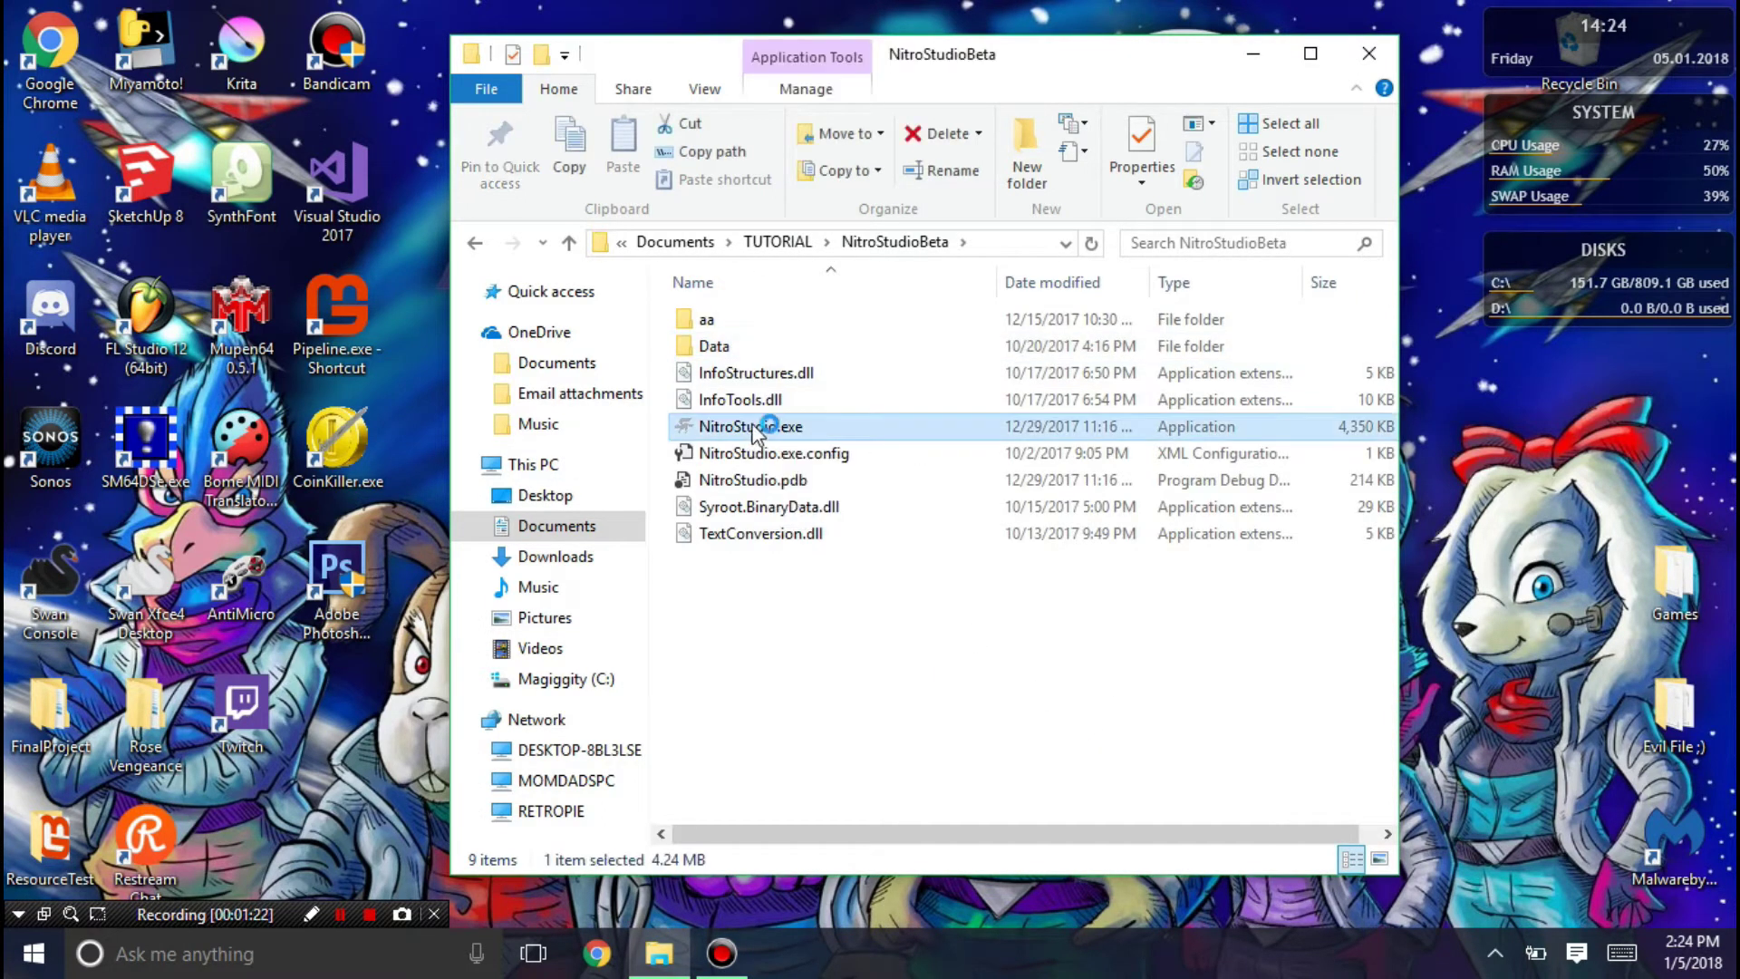
left_click(781, 241)
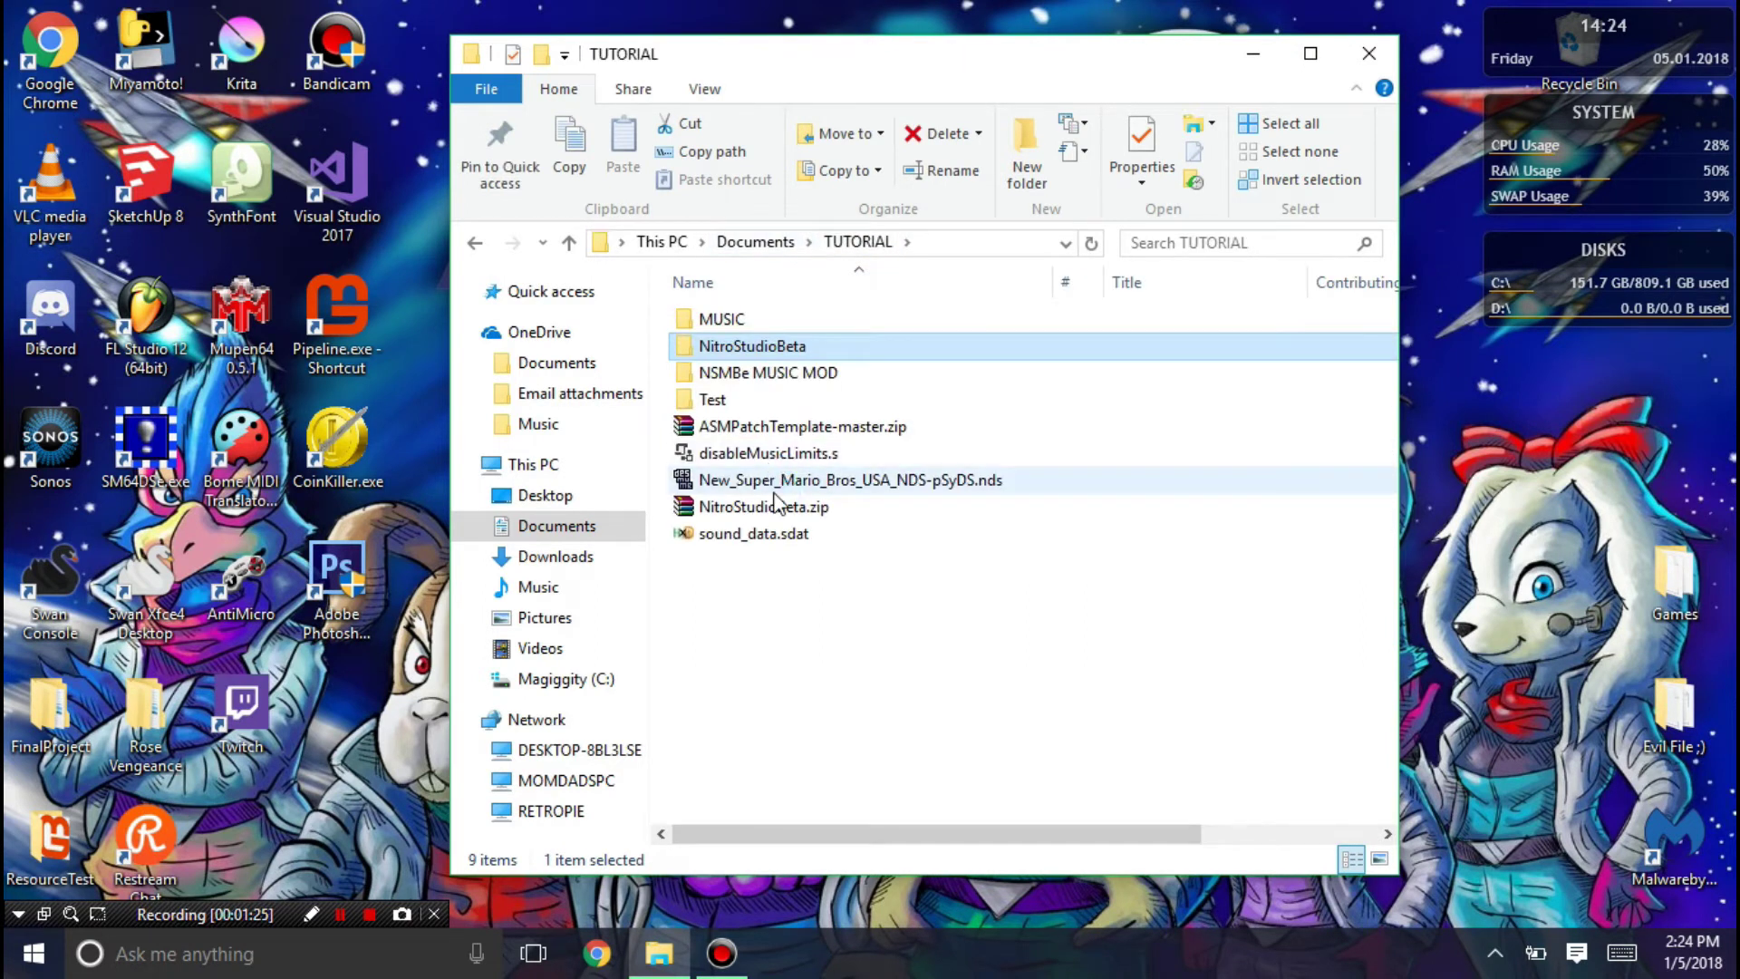
left_click(553, 287)
Open sound_data.sdat from the TUTORIAL folder in Nitro Studio
left_click(579, 343)
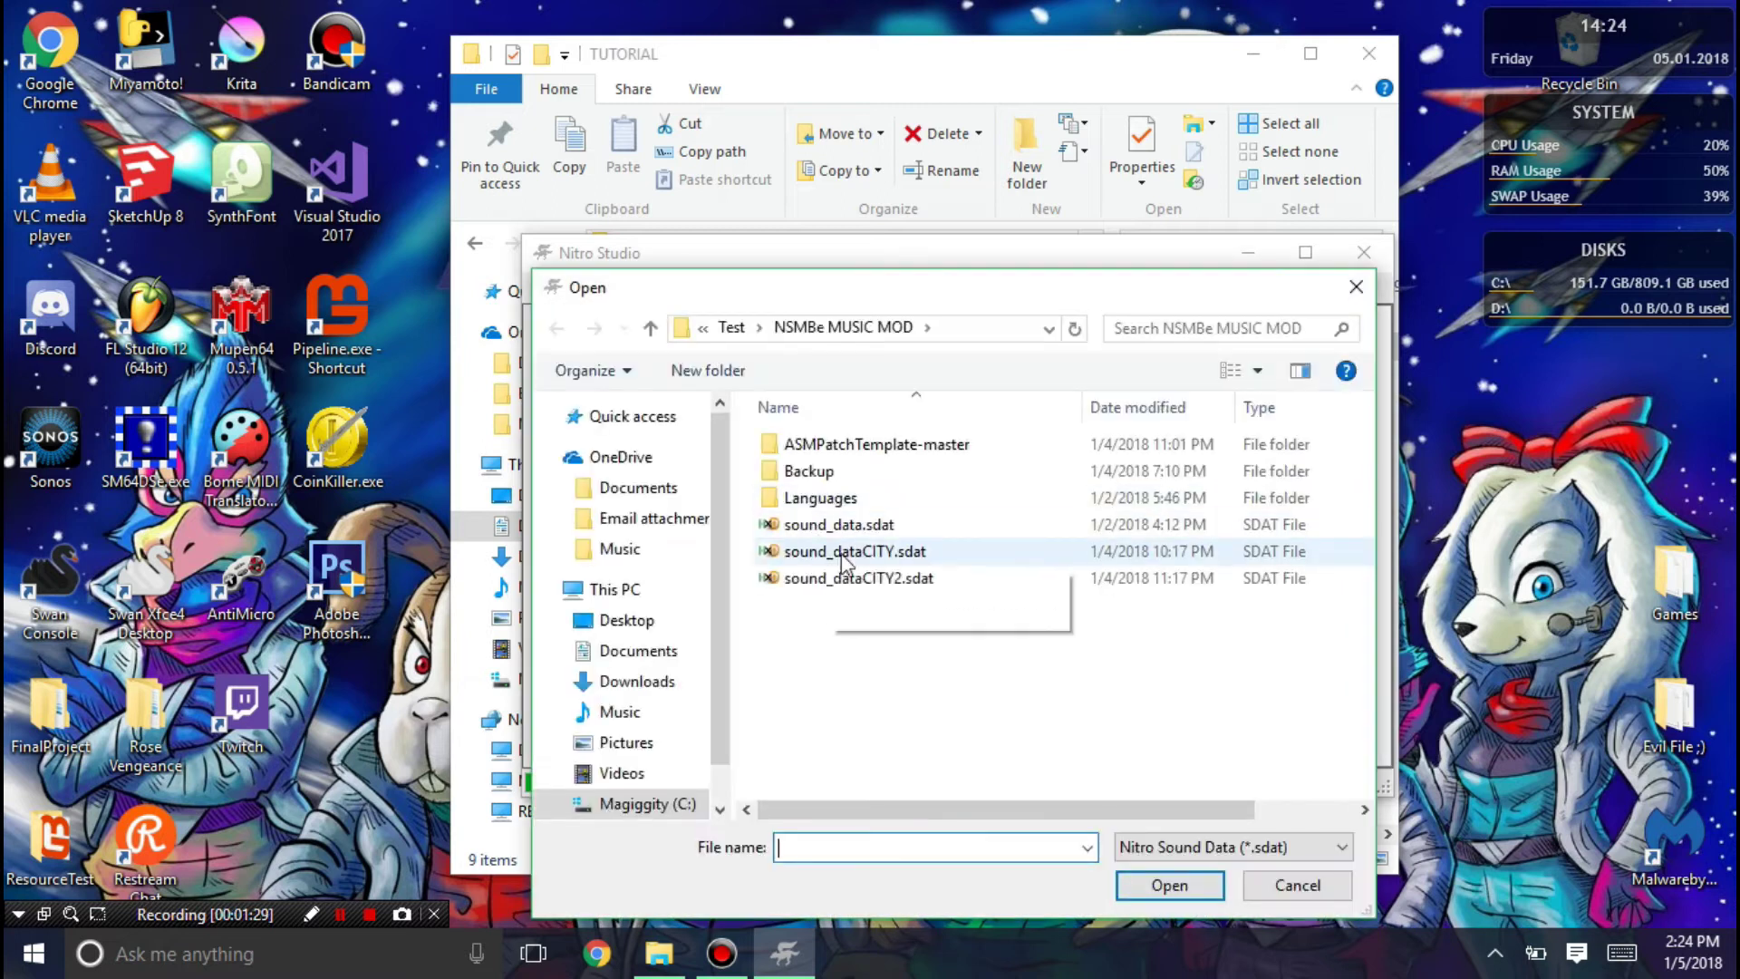
left_click(732, 325)
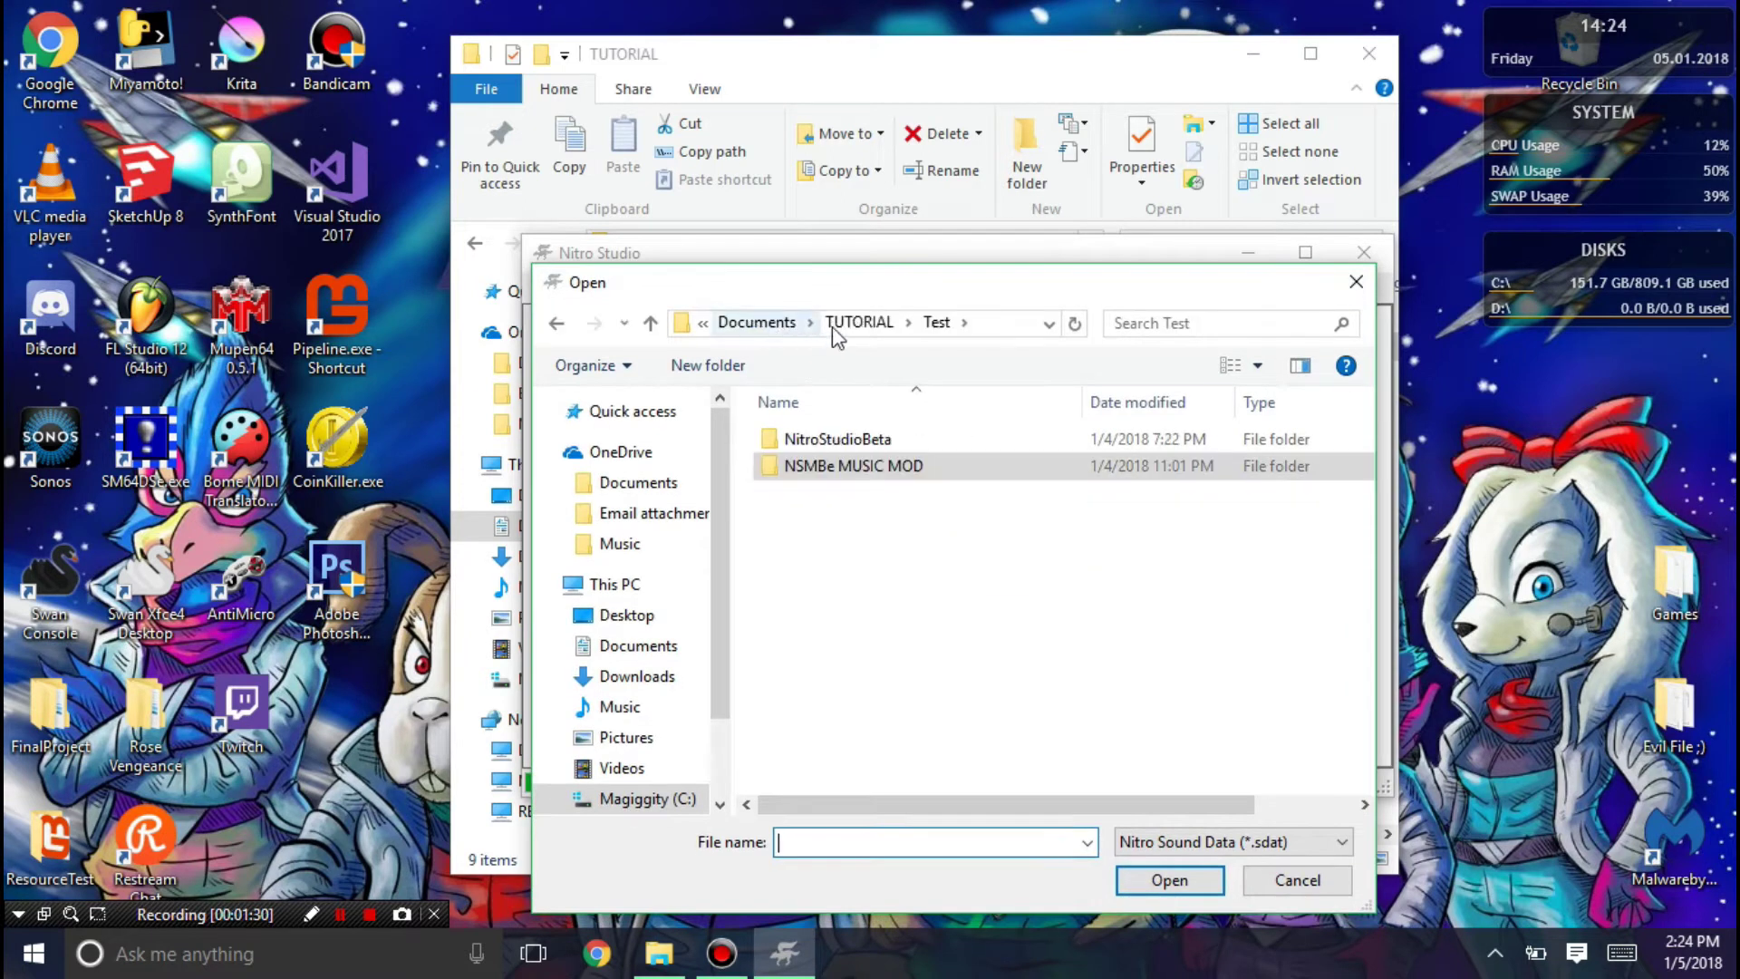
left_click(857, 321)
double_click(846, 546)
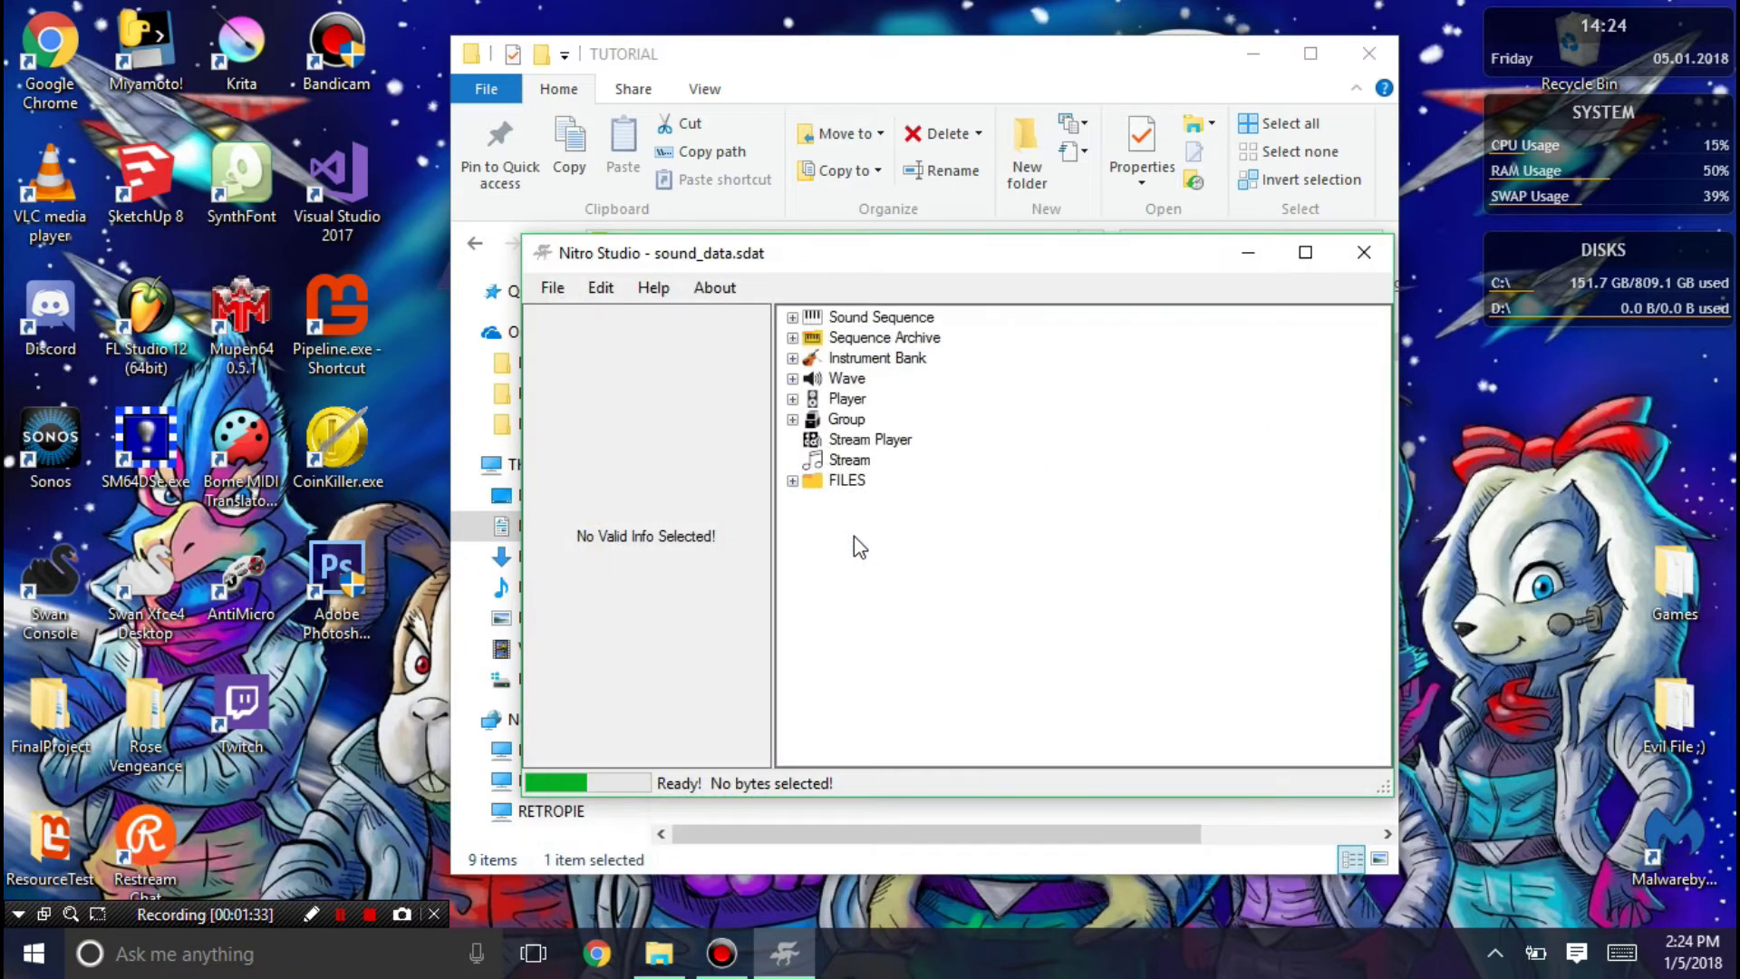
Expand FILES and the Wave Archive folder to list its .swar files
left_click(793, 481)
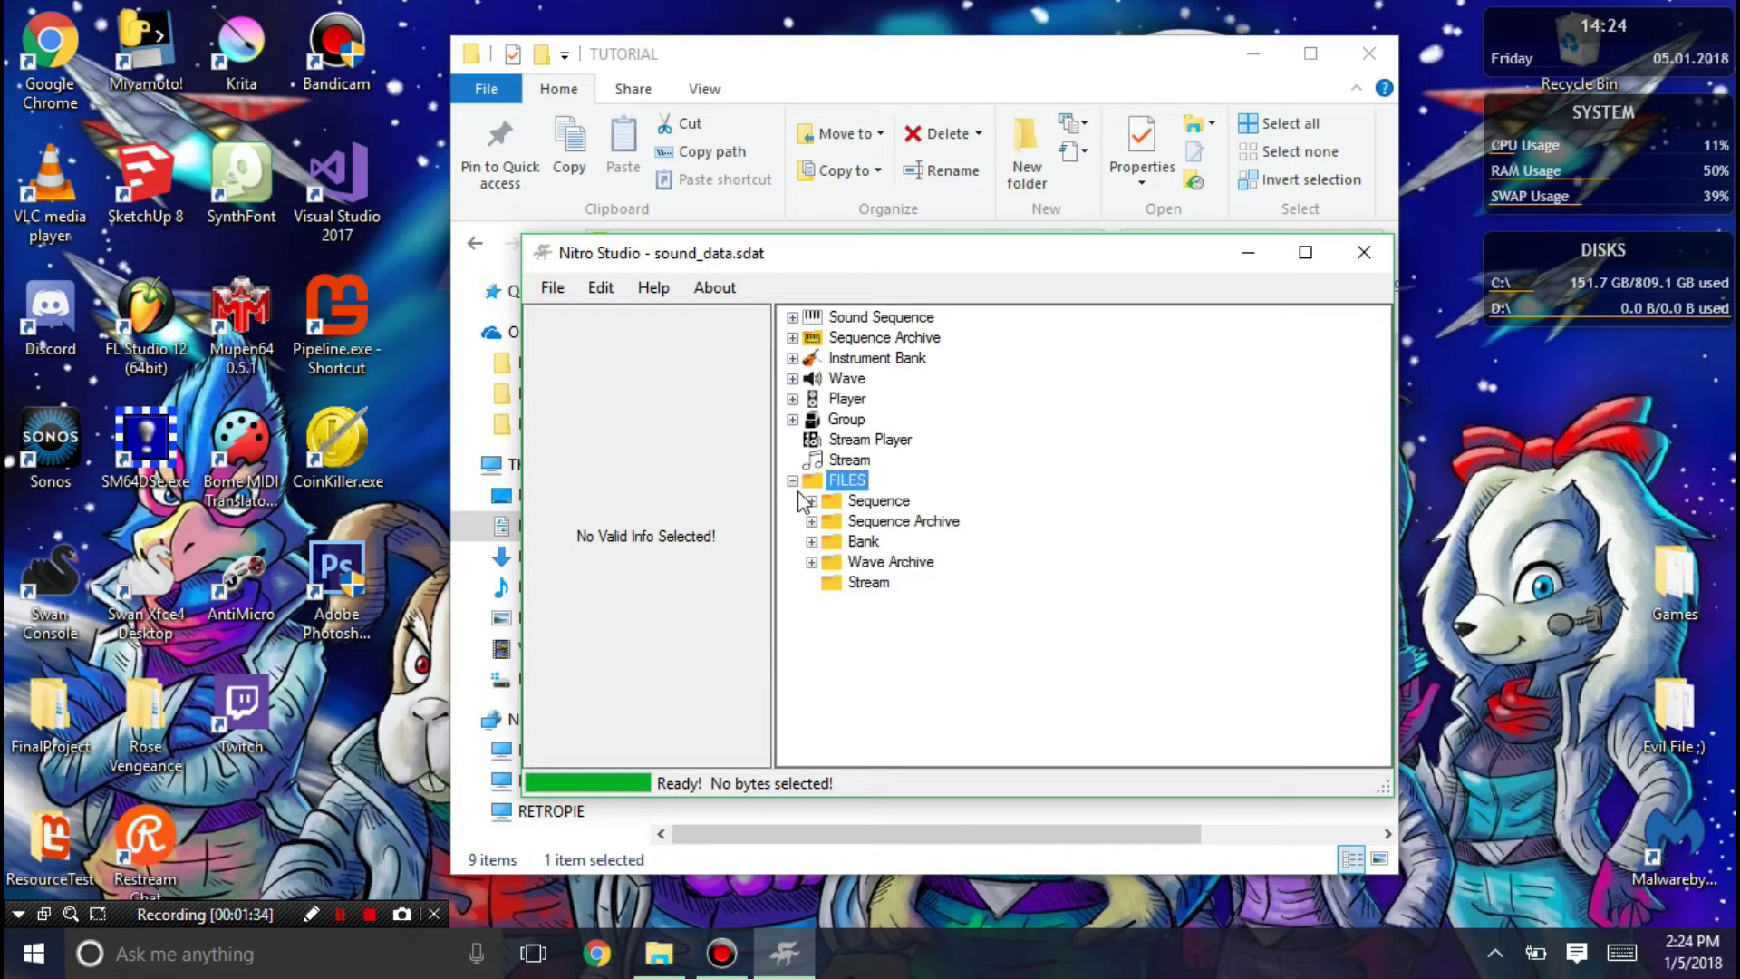
left_click(812, 562)
scroll(884, 441, "up", 2)
left_click(884, 441)
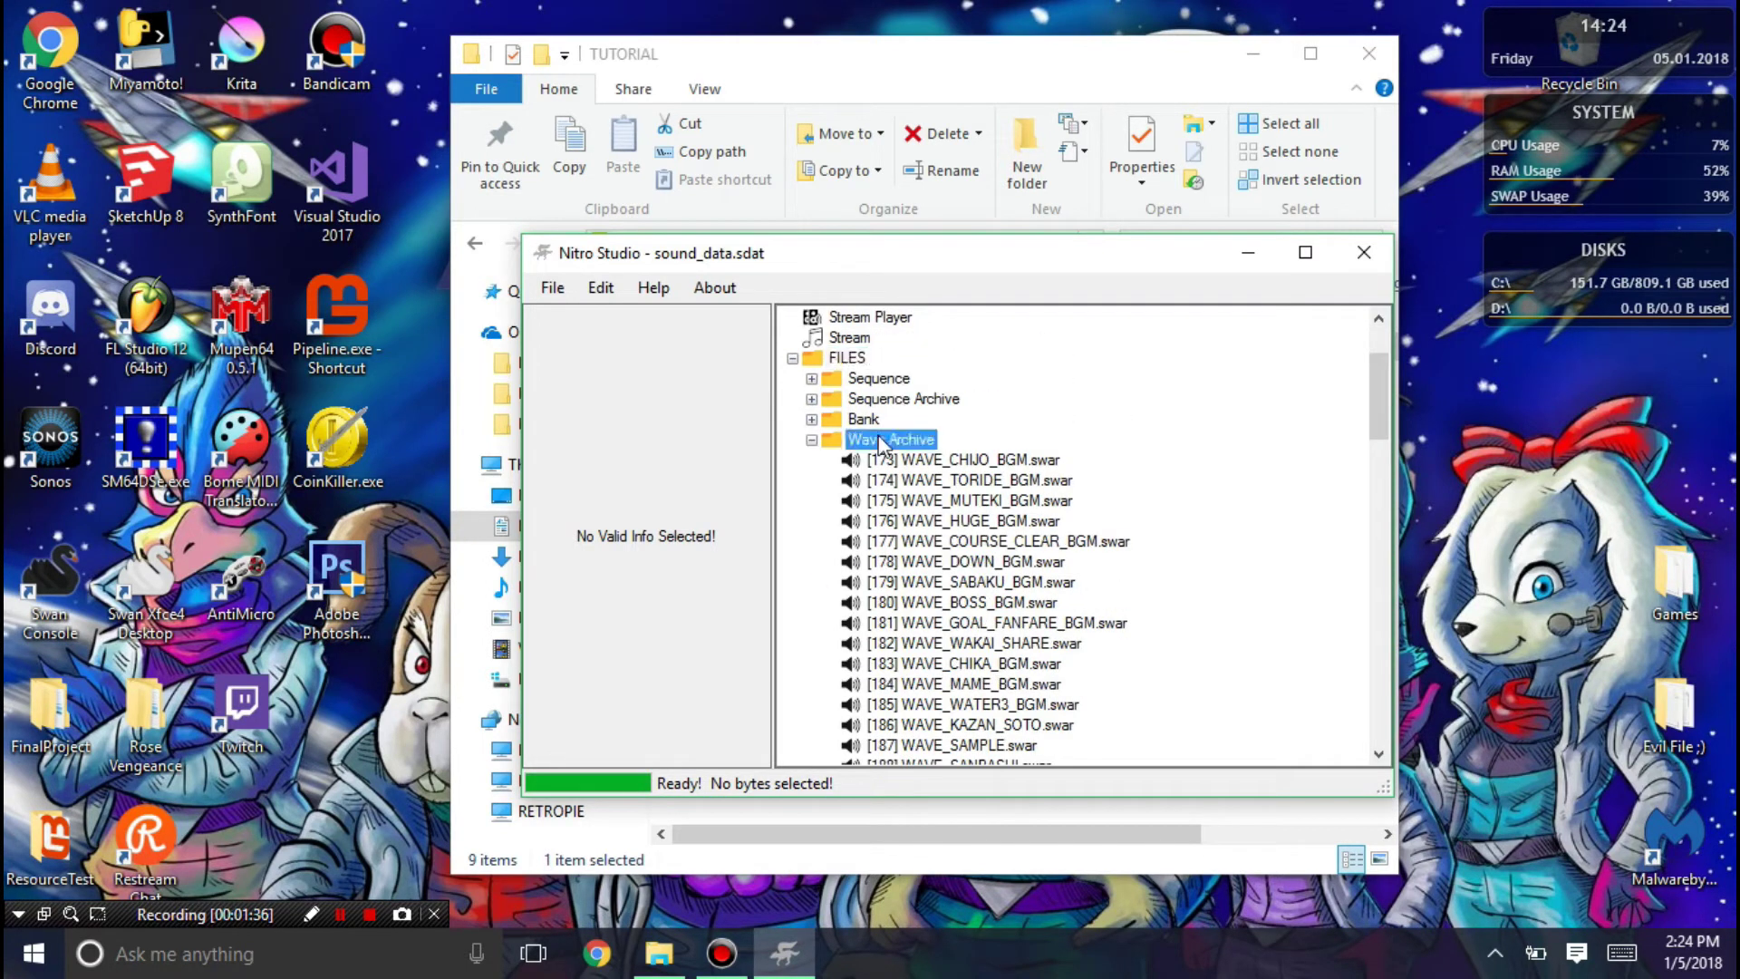
right_click(886, 442)
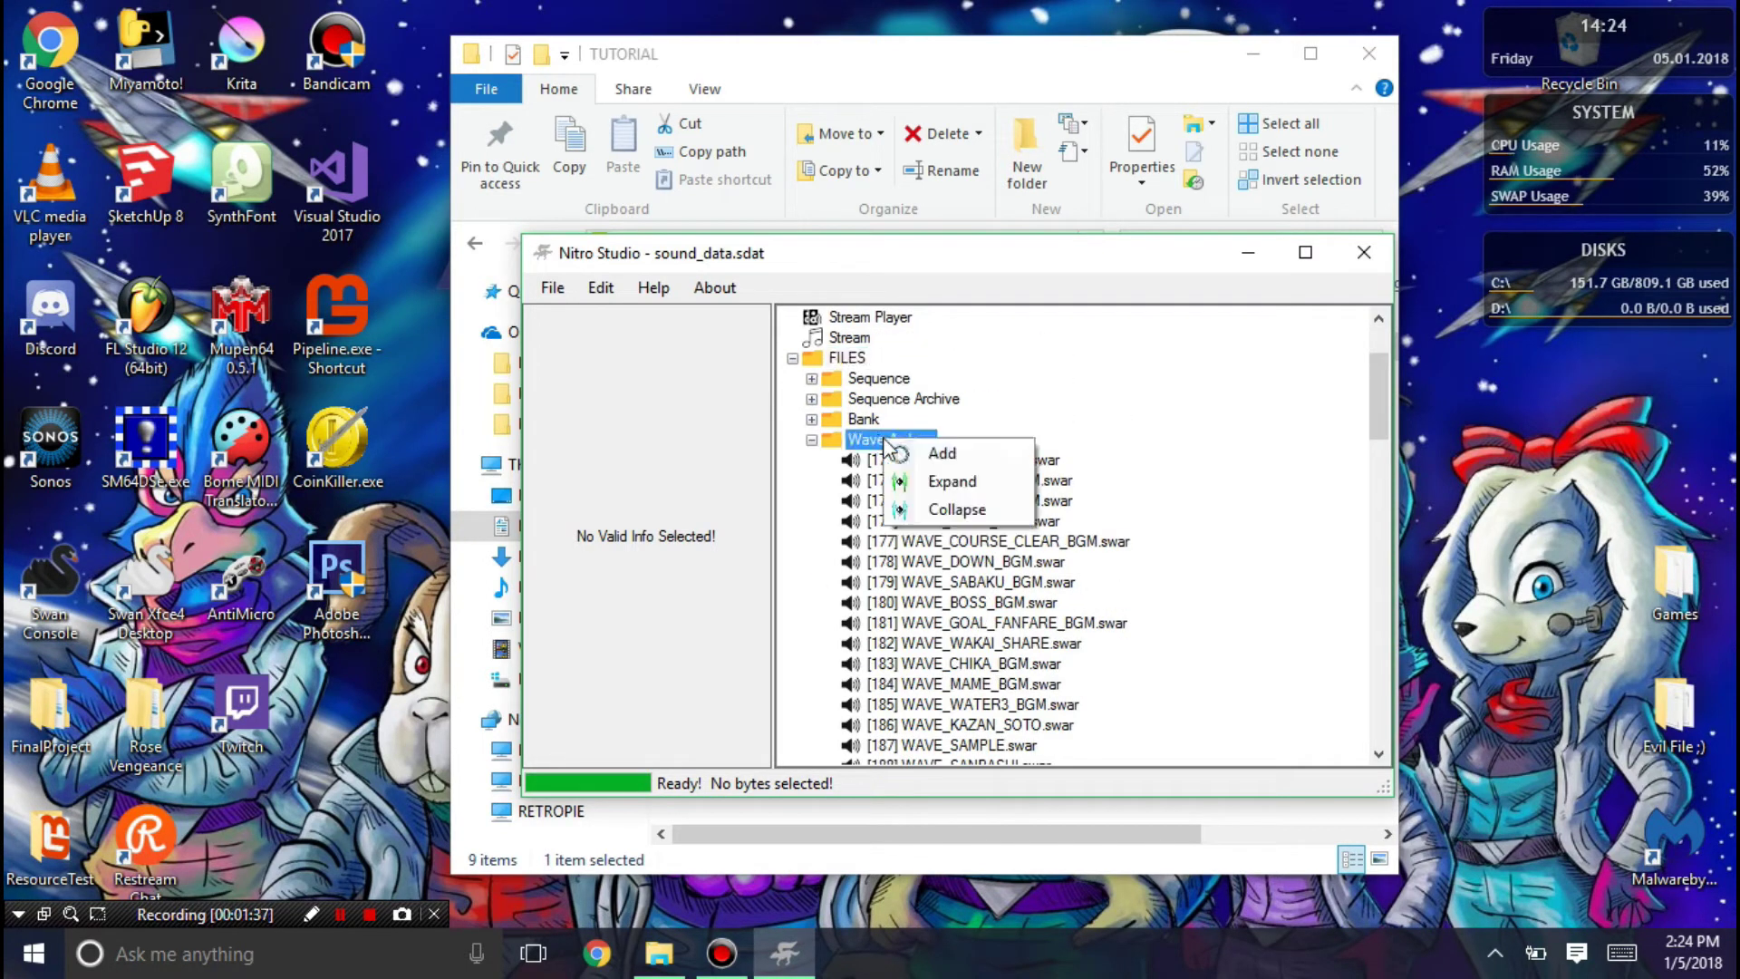
Add 003NCS_WAVE_RESIDENT.swar from MUSIC\Extract\Wave Archive as a new wave archive
left_click(944, 454)
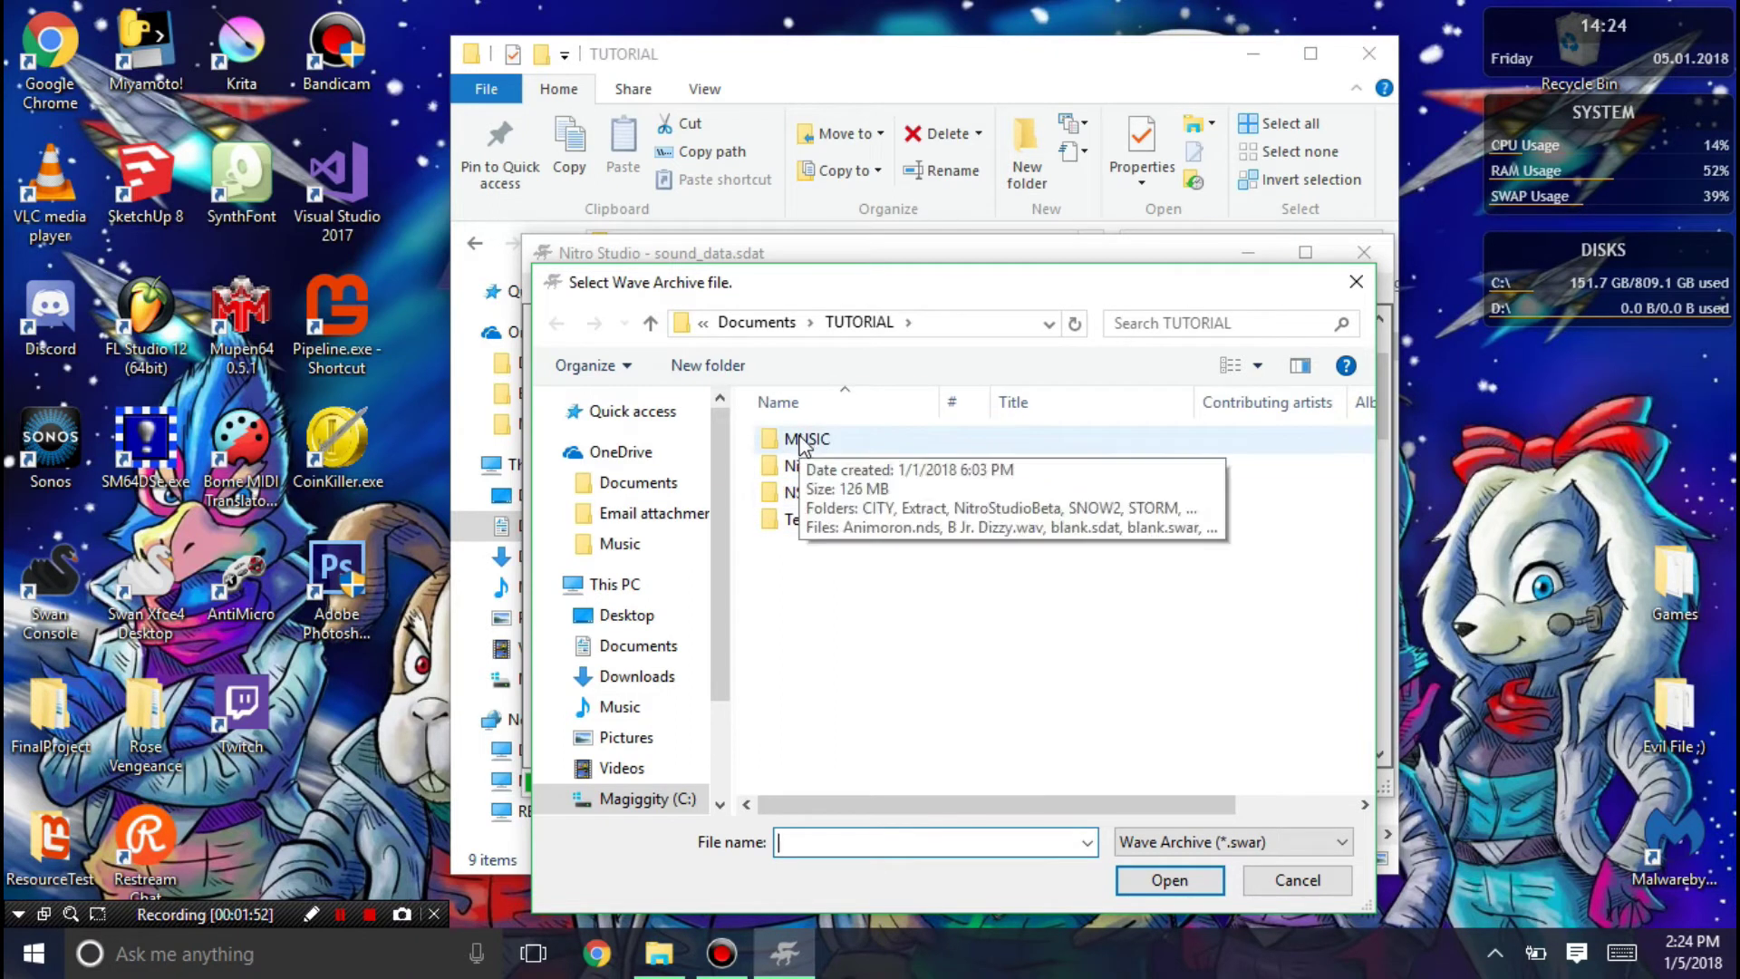
left_click(830, 447)
double_click(830, 447)
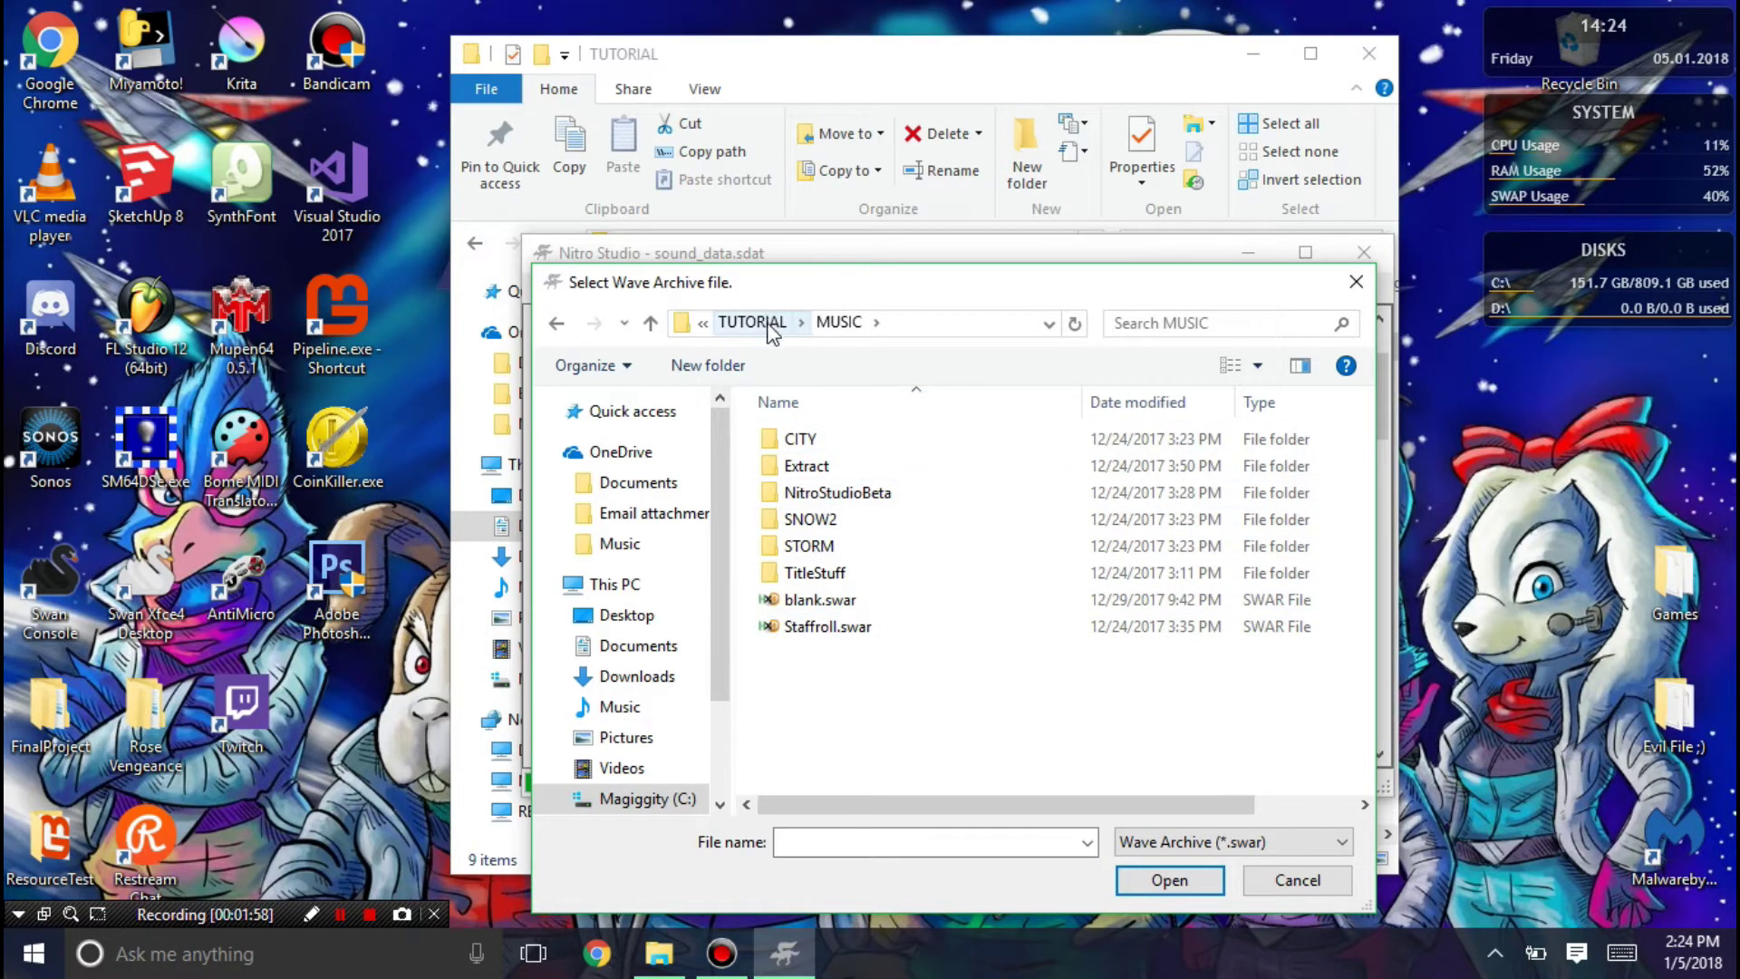
double_click(806, 464)
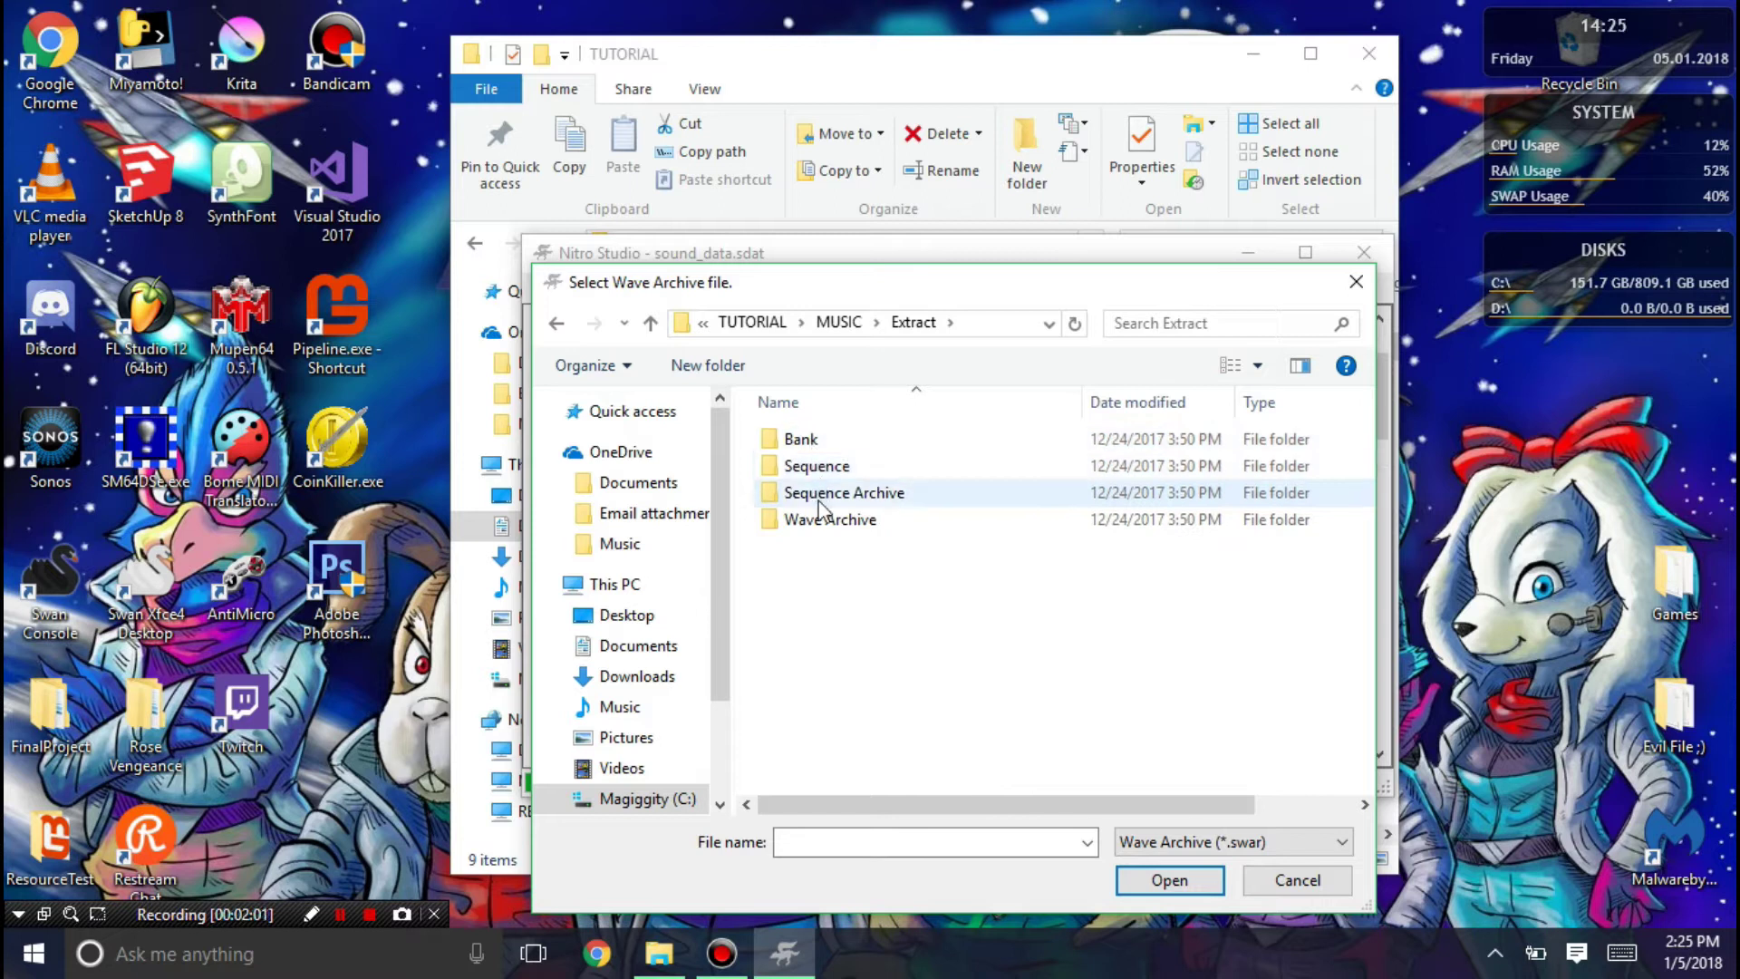
double_click(821, 519)
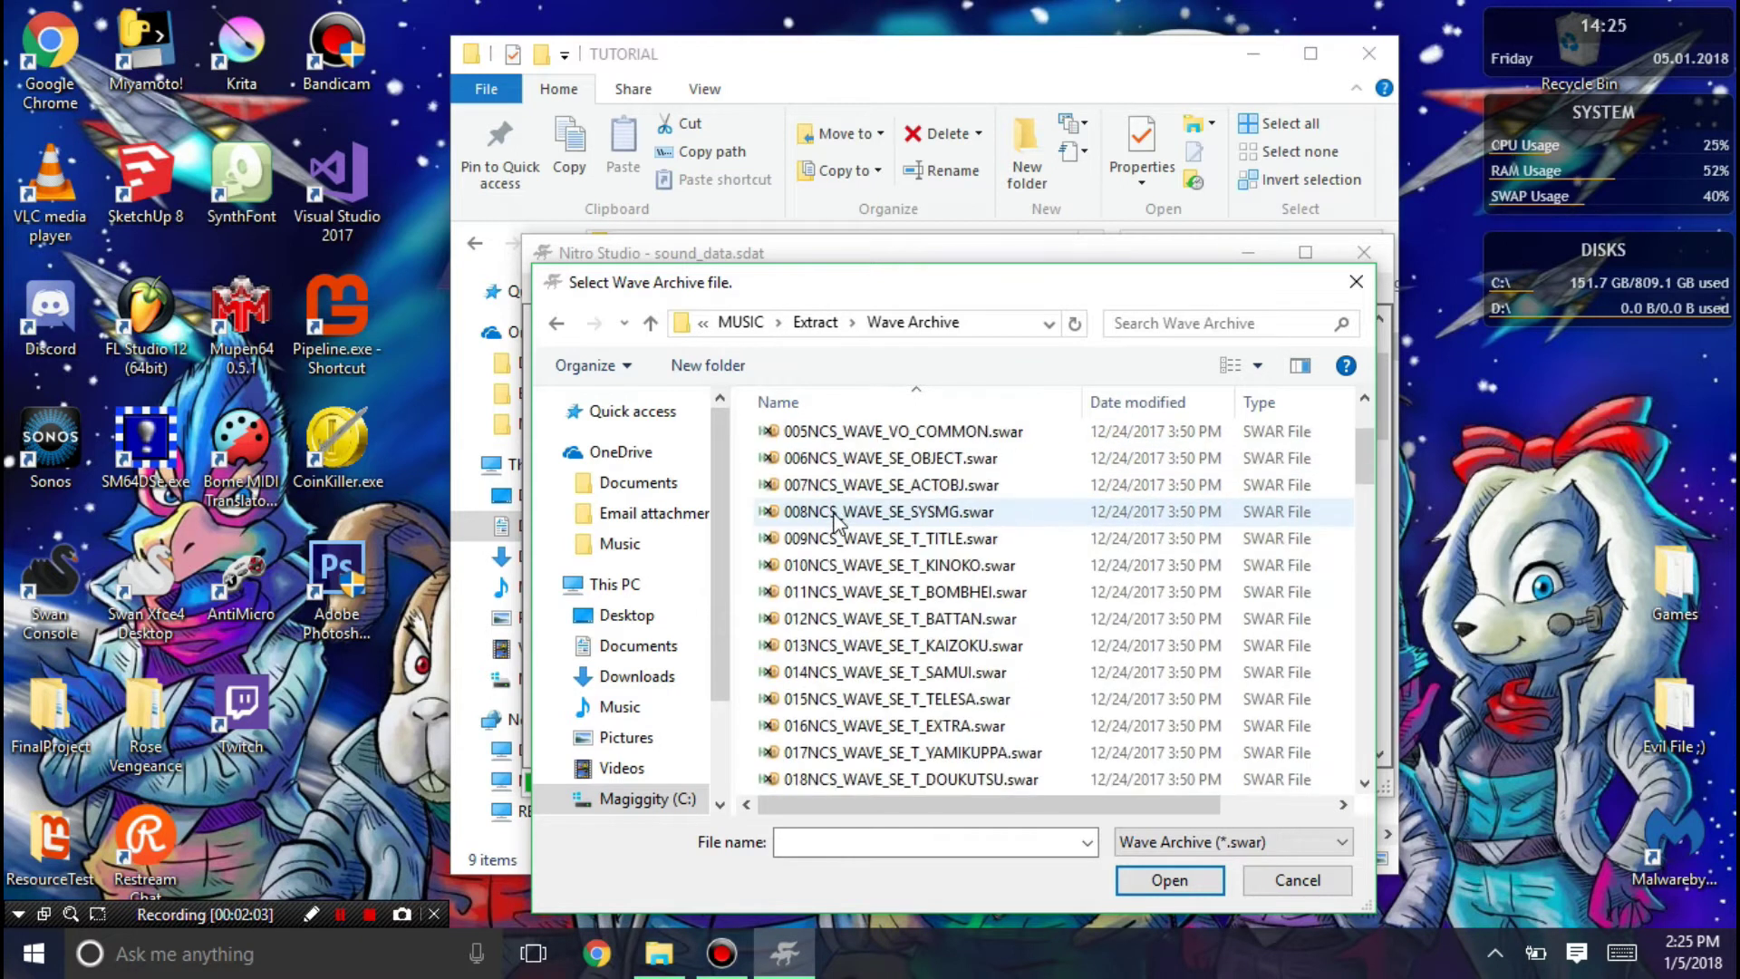
double_click(850, 522)
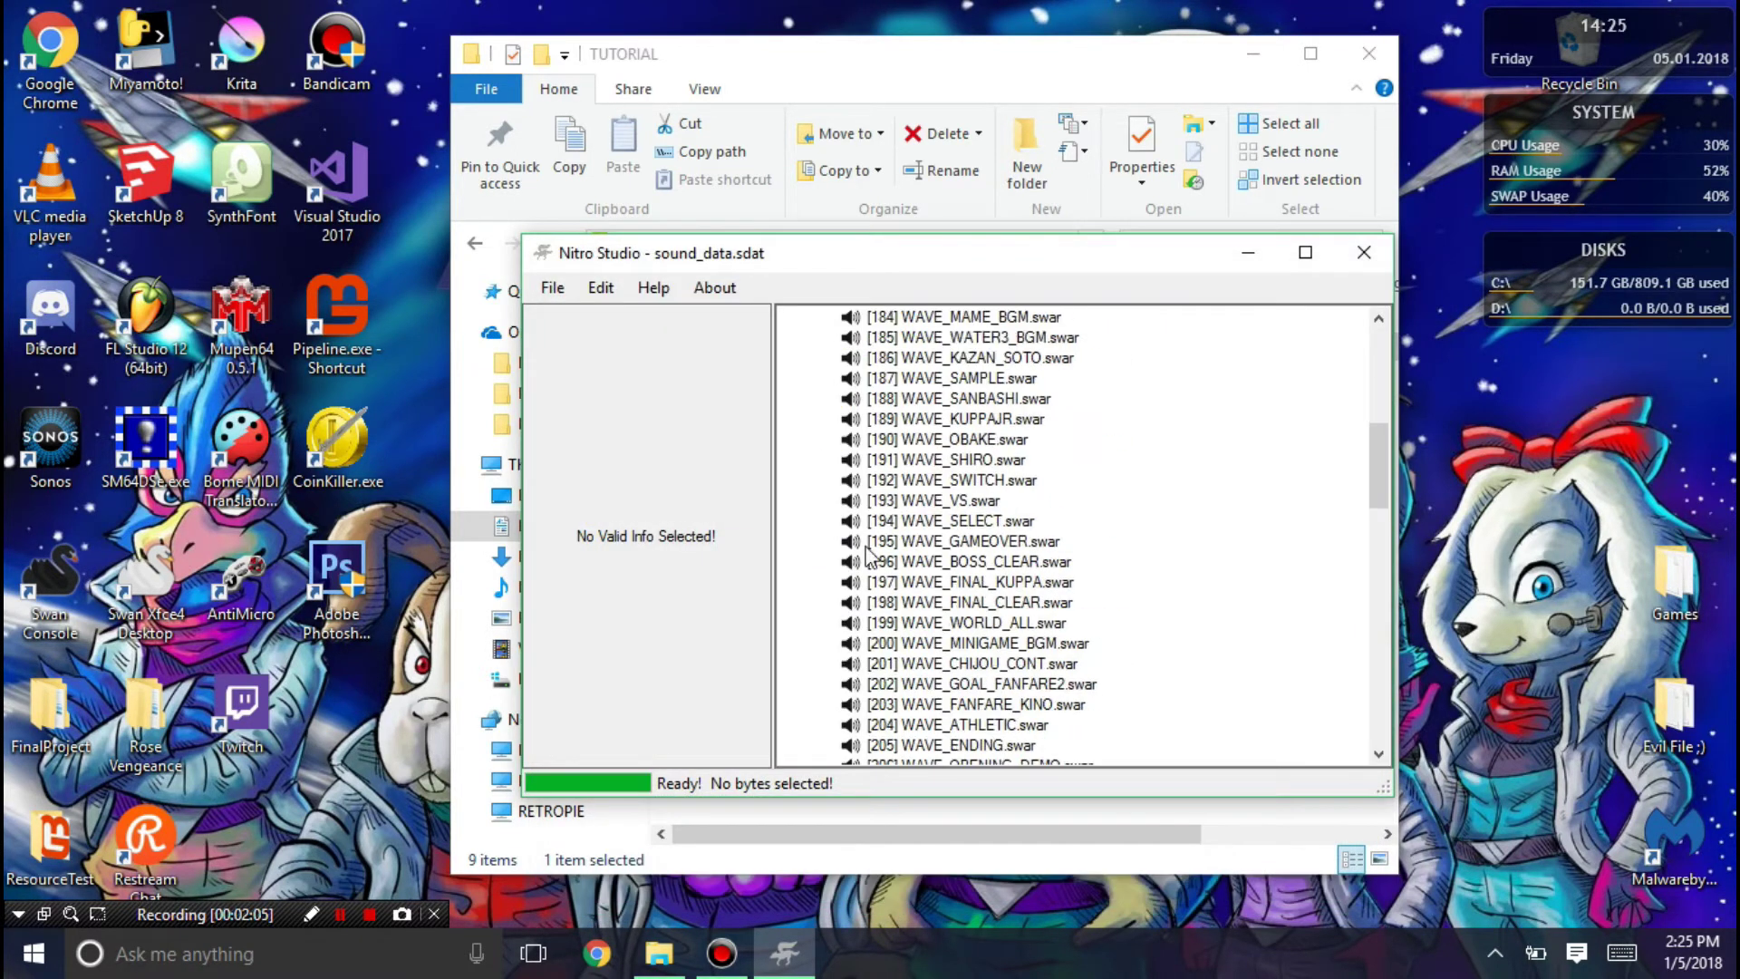
Expand the Wave list to find the newly added entry
scroll(919, 580, "down", 18)
scroll(933, 689, "up", 7)
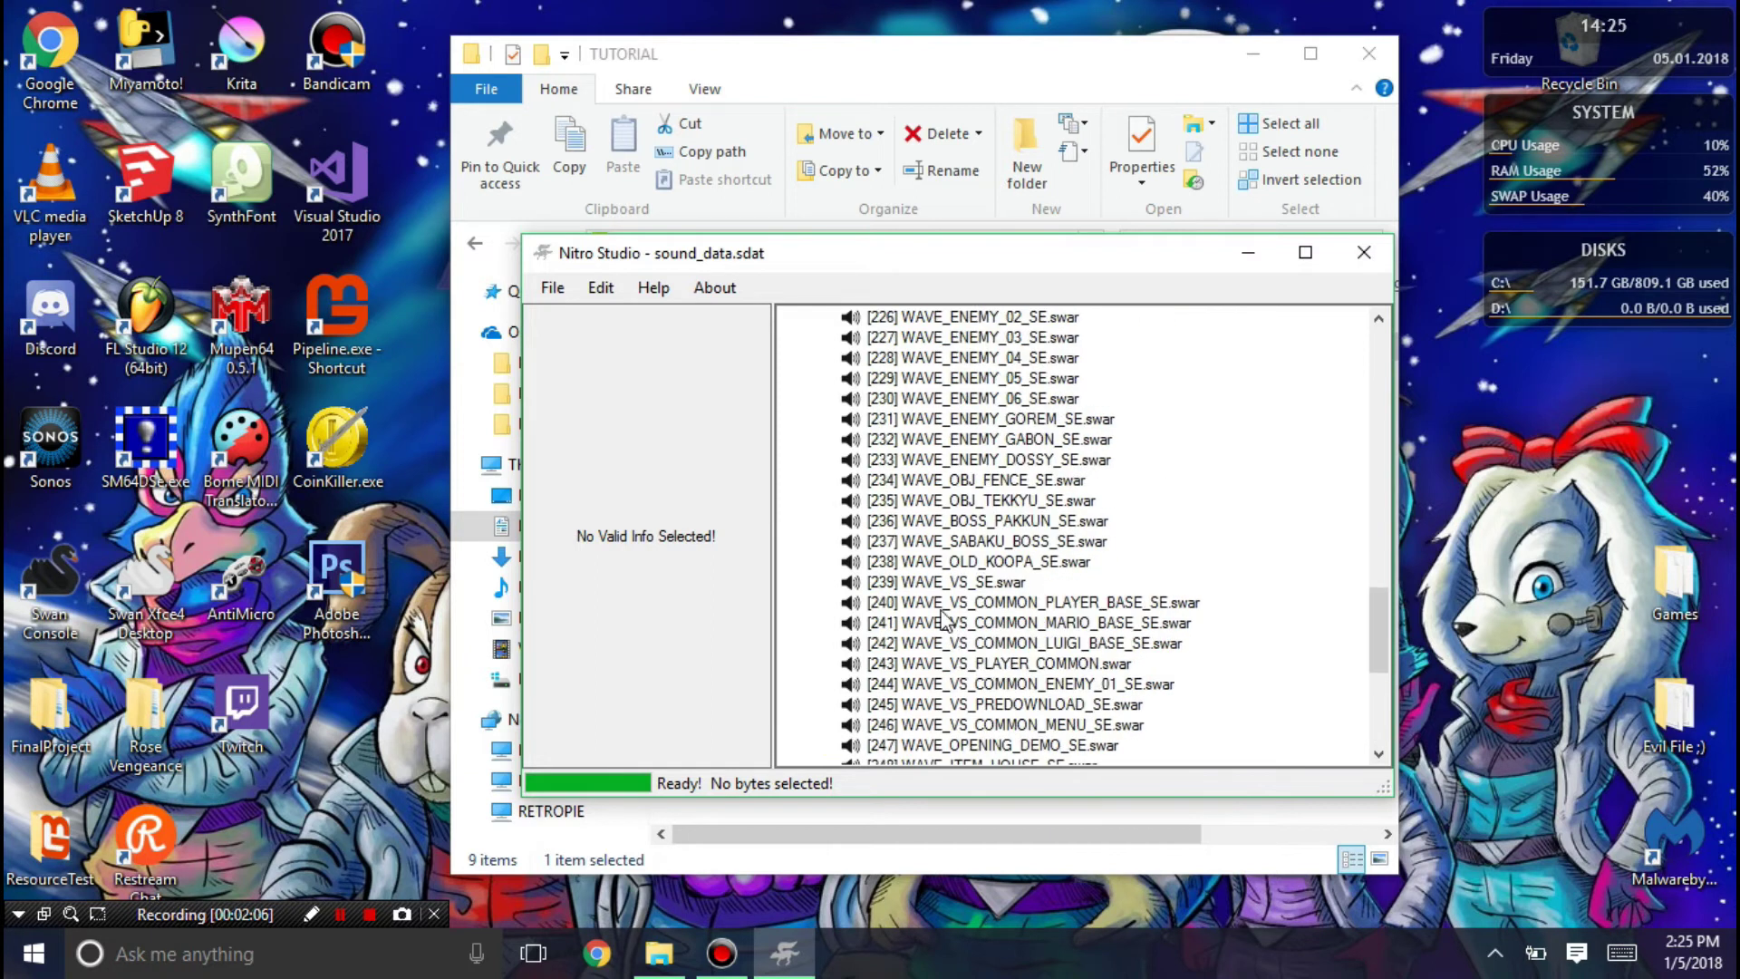
scroll(937, 721, "down", 7)
left_click_drag(1378, 702, 1372, 349)
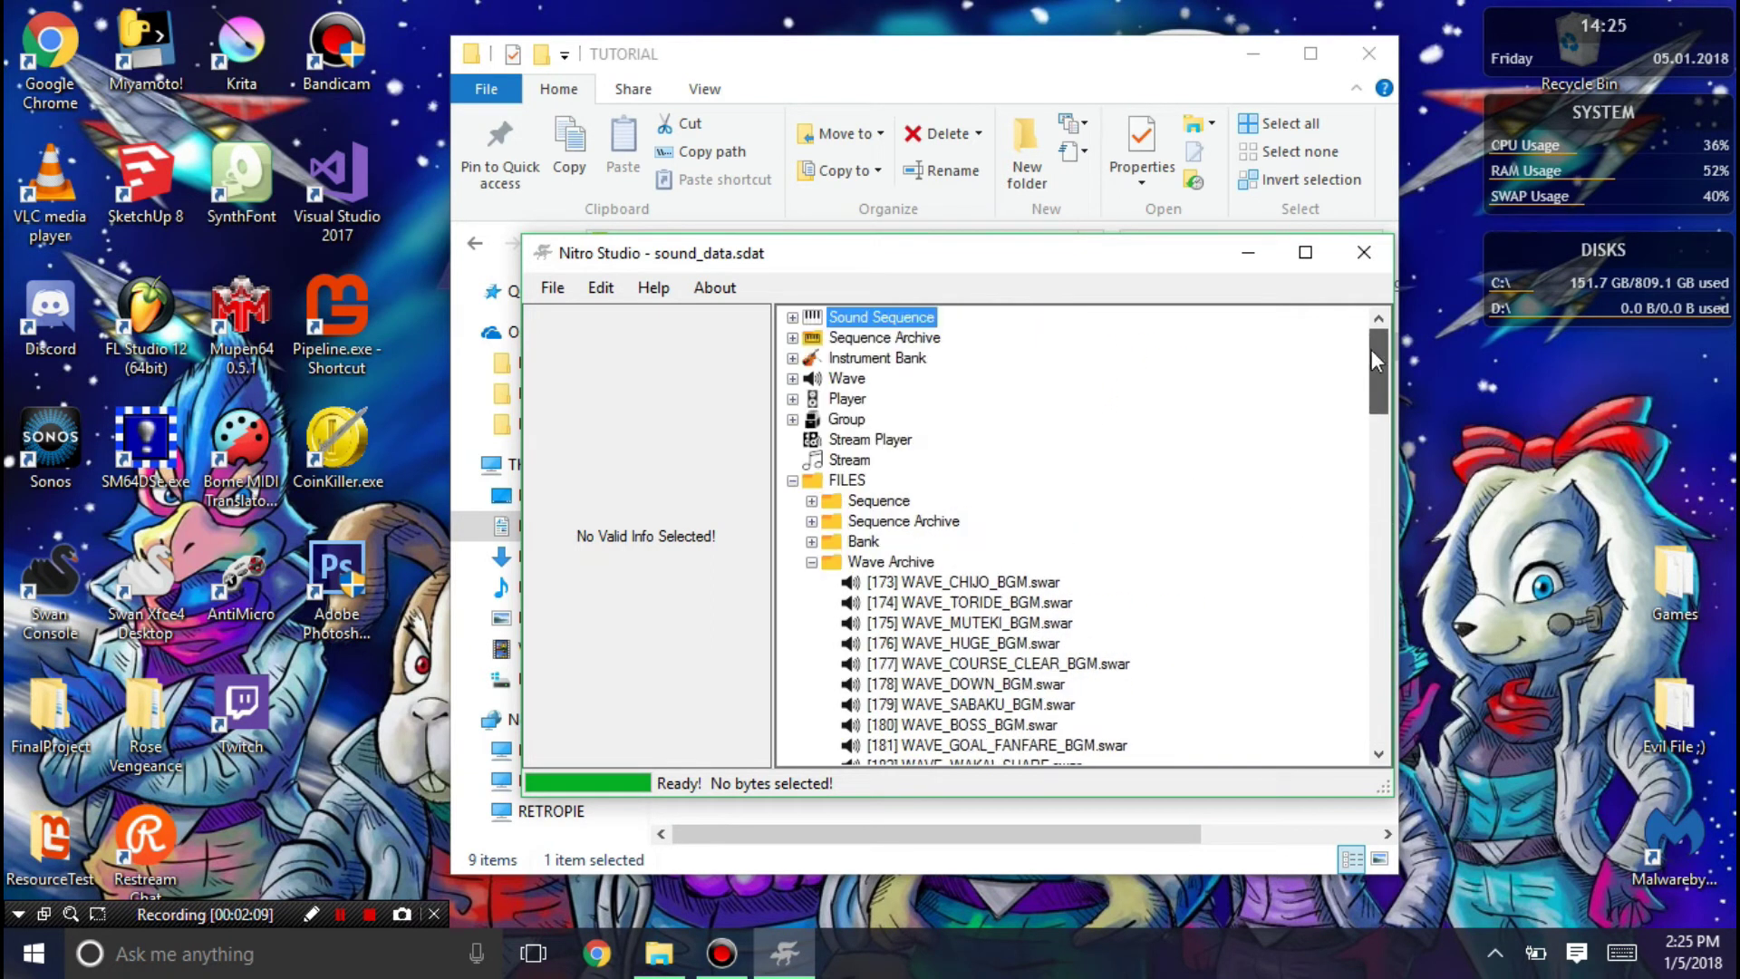
left_click(792, 379)
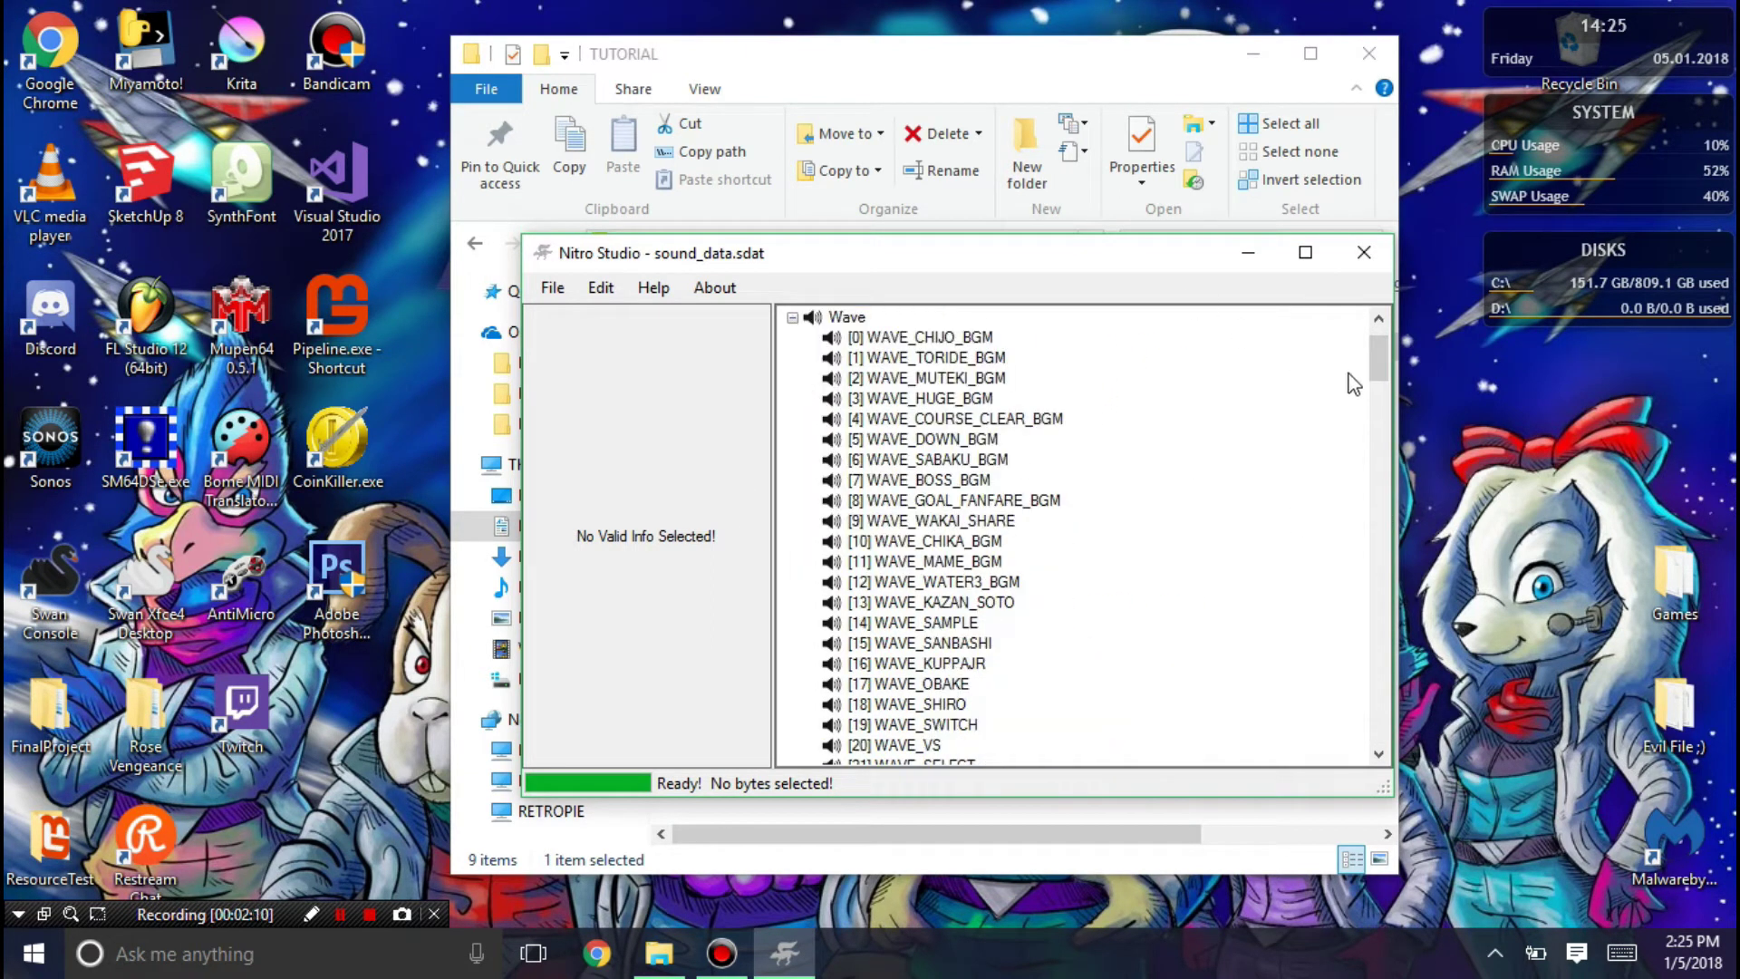
scroll(1332, 711, "down", 20)
Rename the blank new wave entry below [90] to WAVE_RESIDENT
scroll(1332, 668, "up", 17)
scroll(1320, 695, "down", 2)
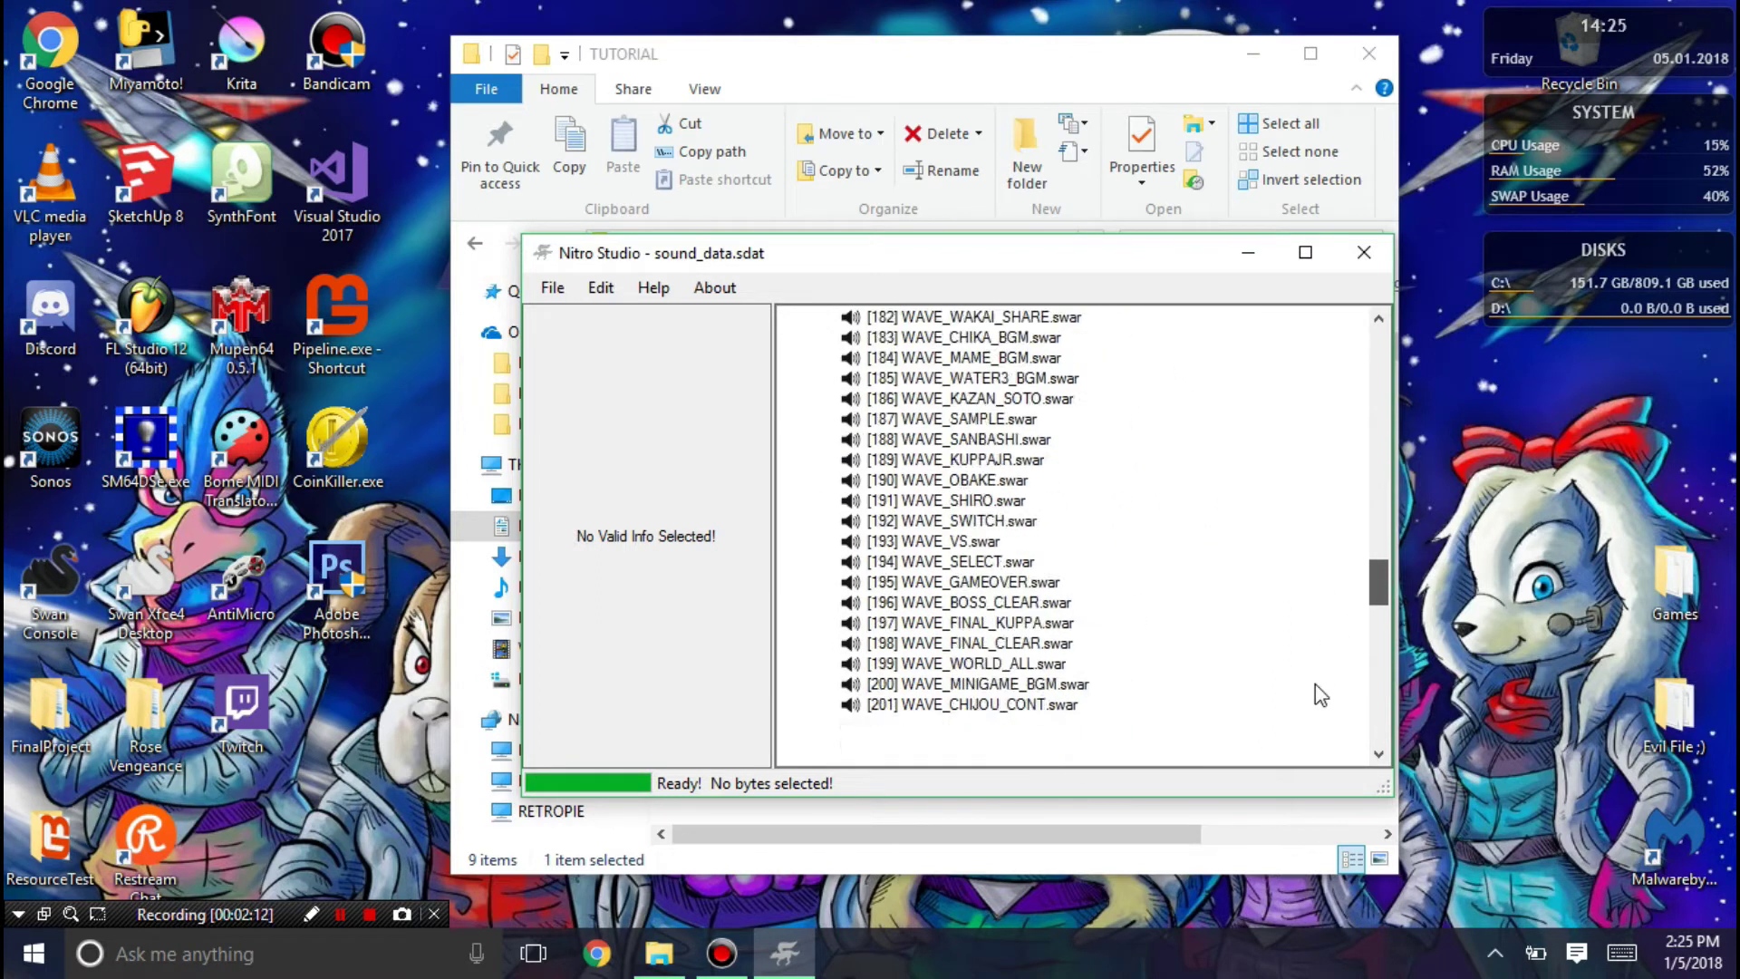
scroll(1314, 694, "down", 20)
left_click(961, 727)
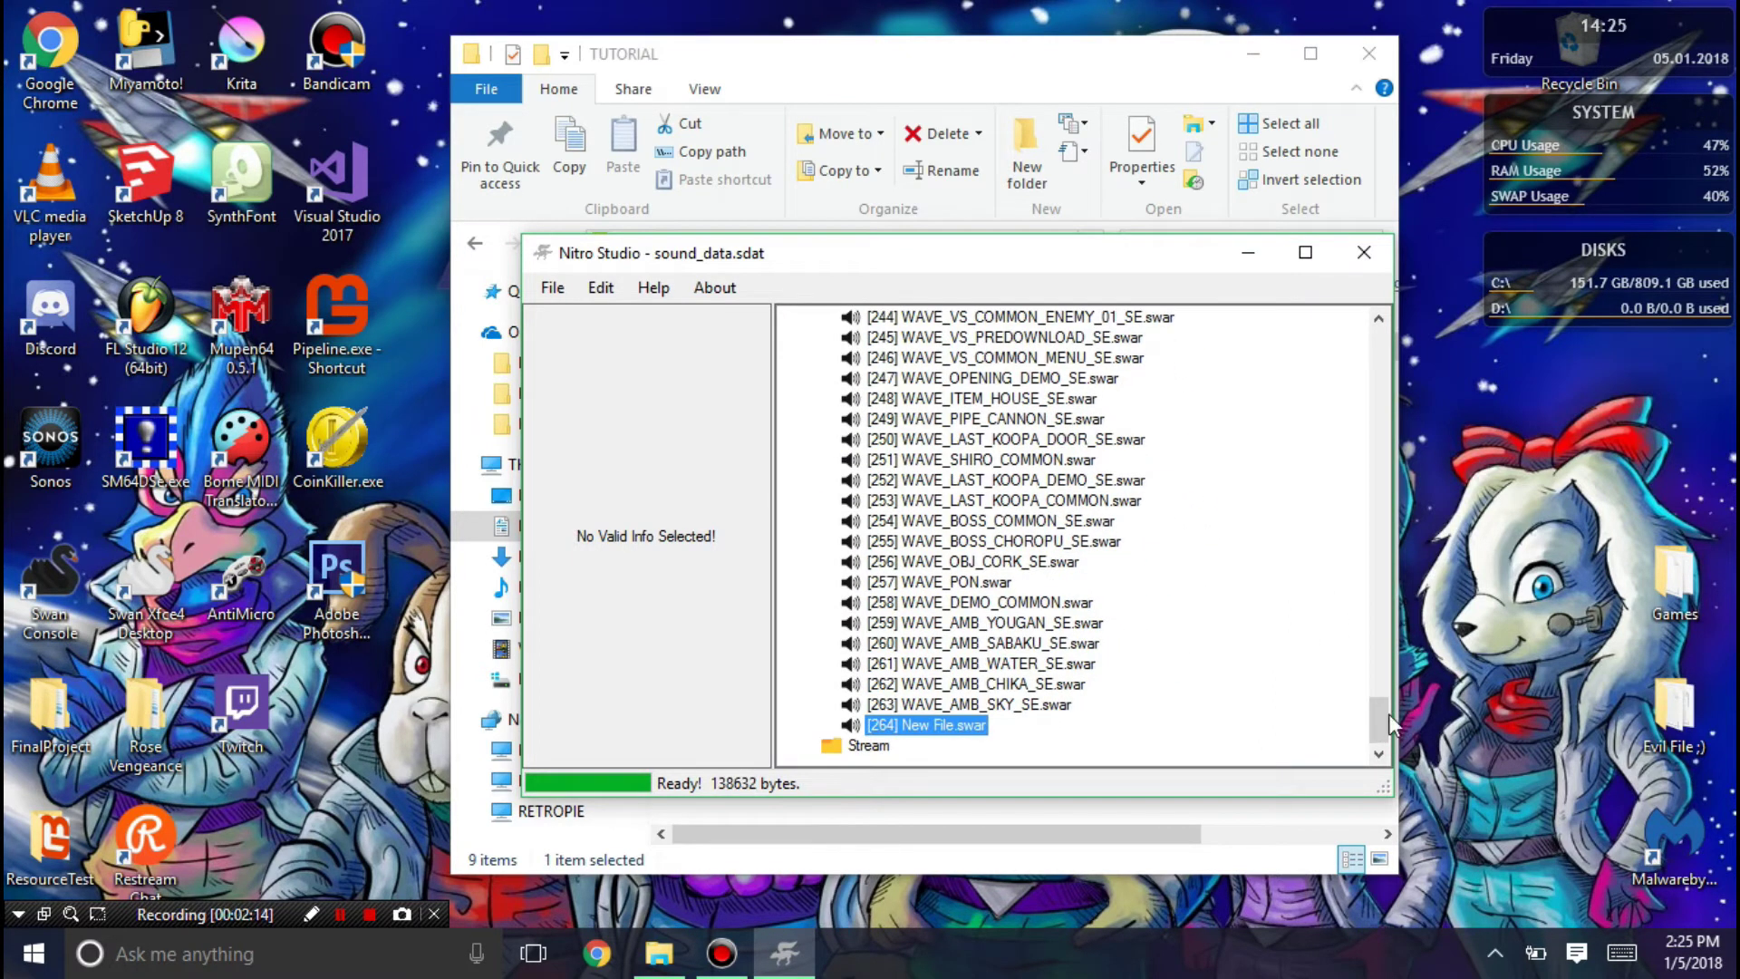
left_click_drag(1388, 723, 1382, 515)
left_click(901, 623)
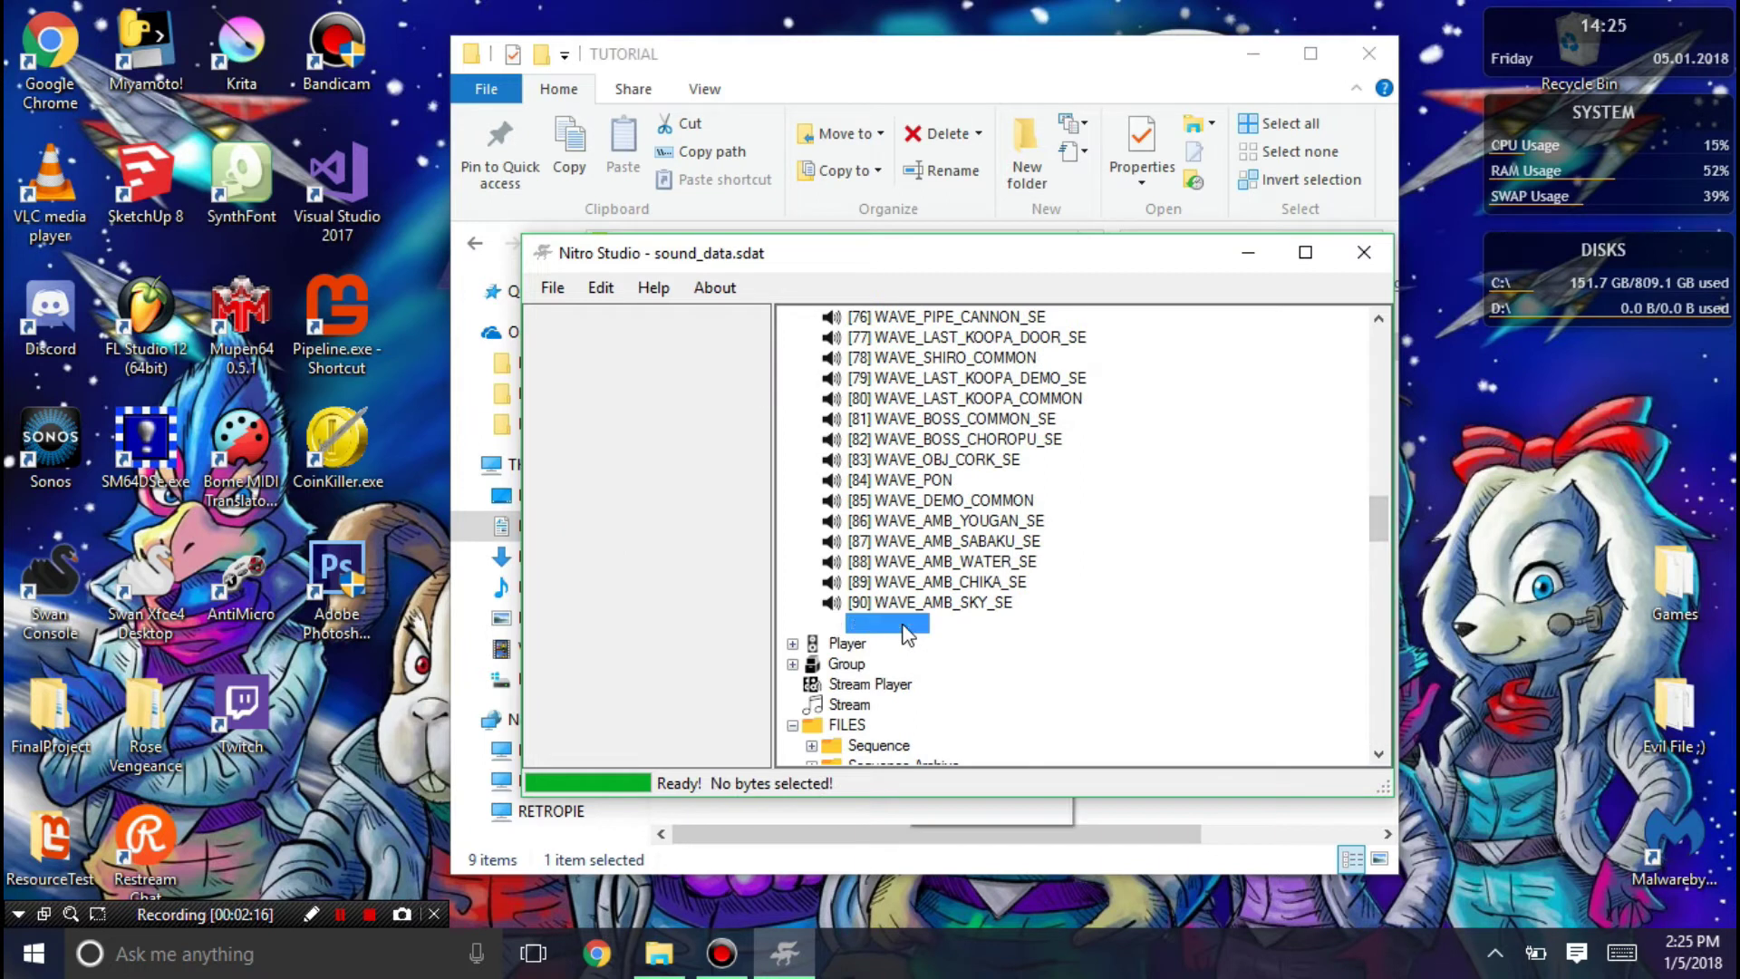
right_click(906, 634)
left_click(973, 779)
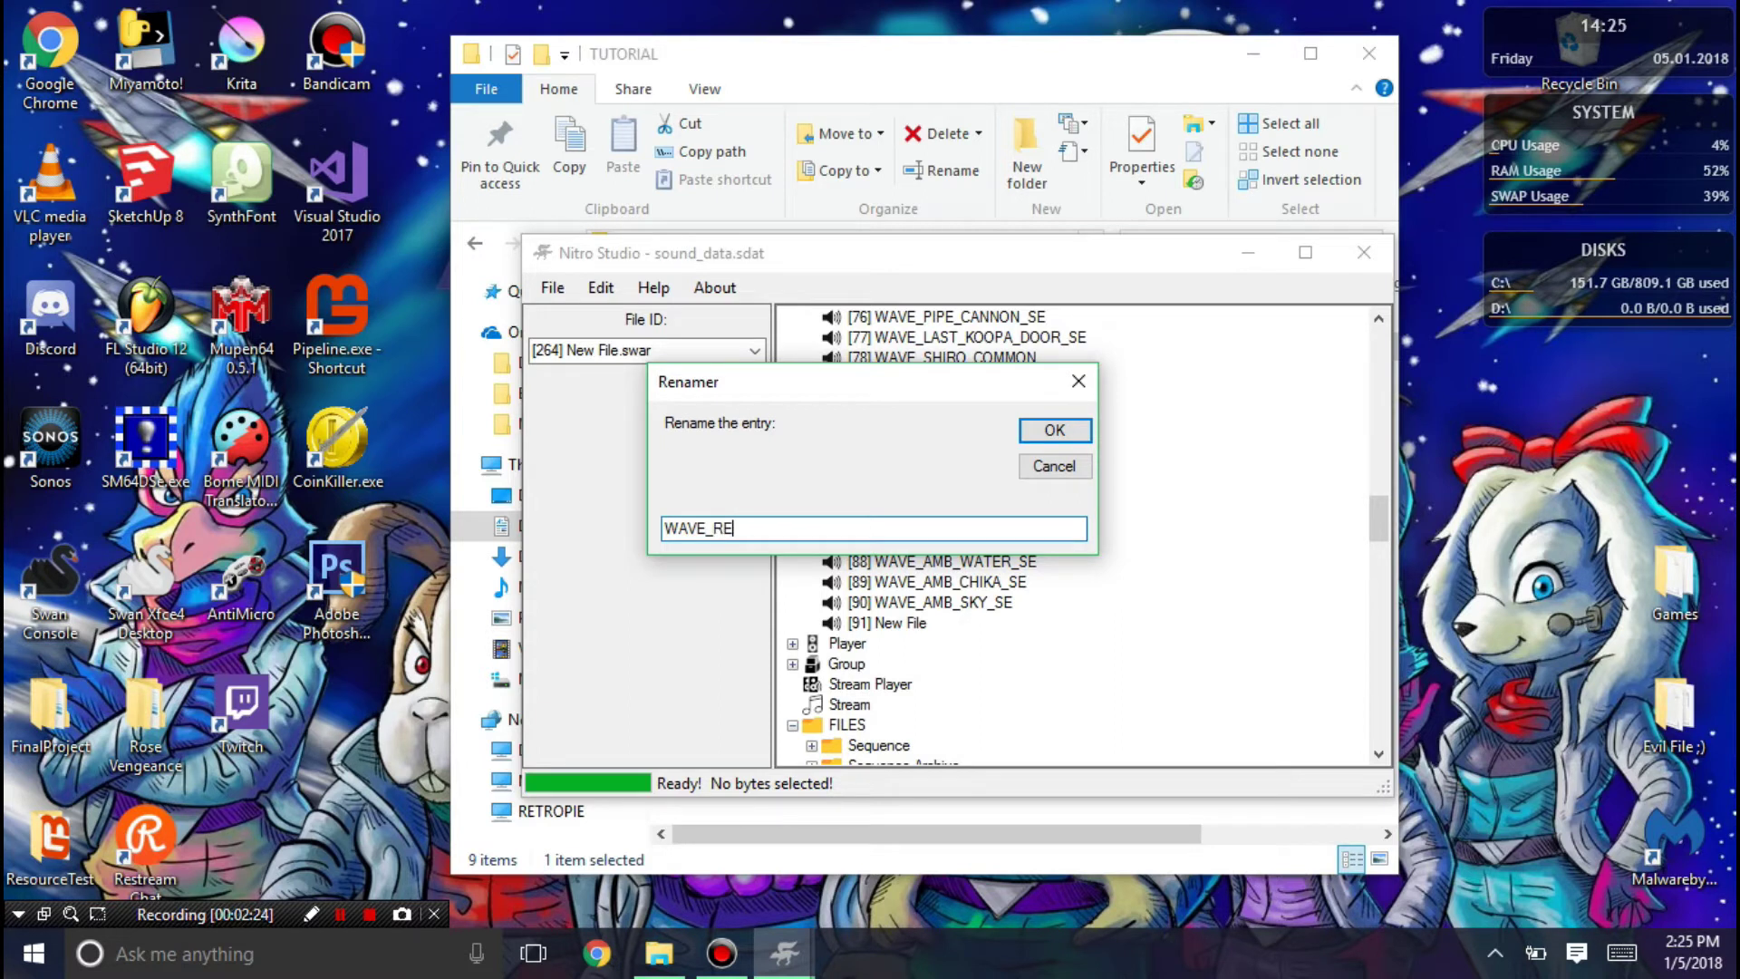
left_click(1029, 435)
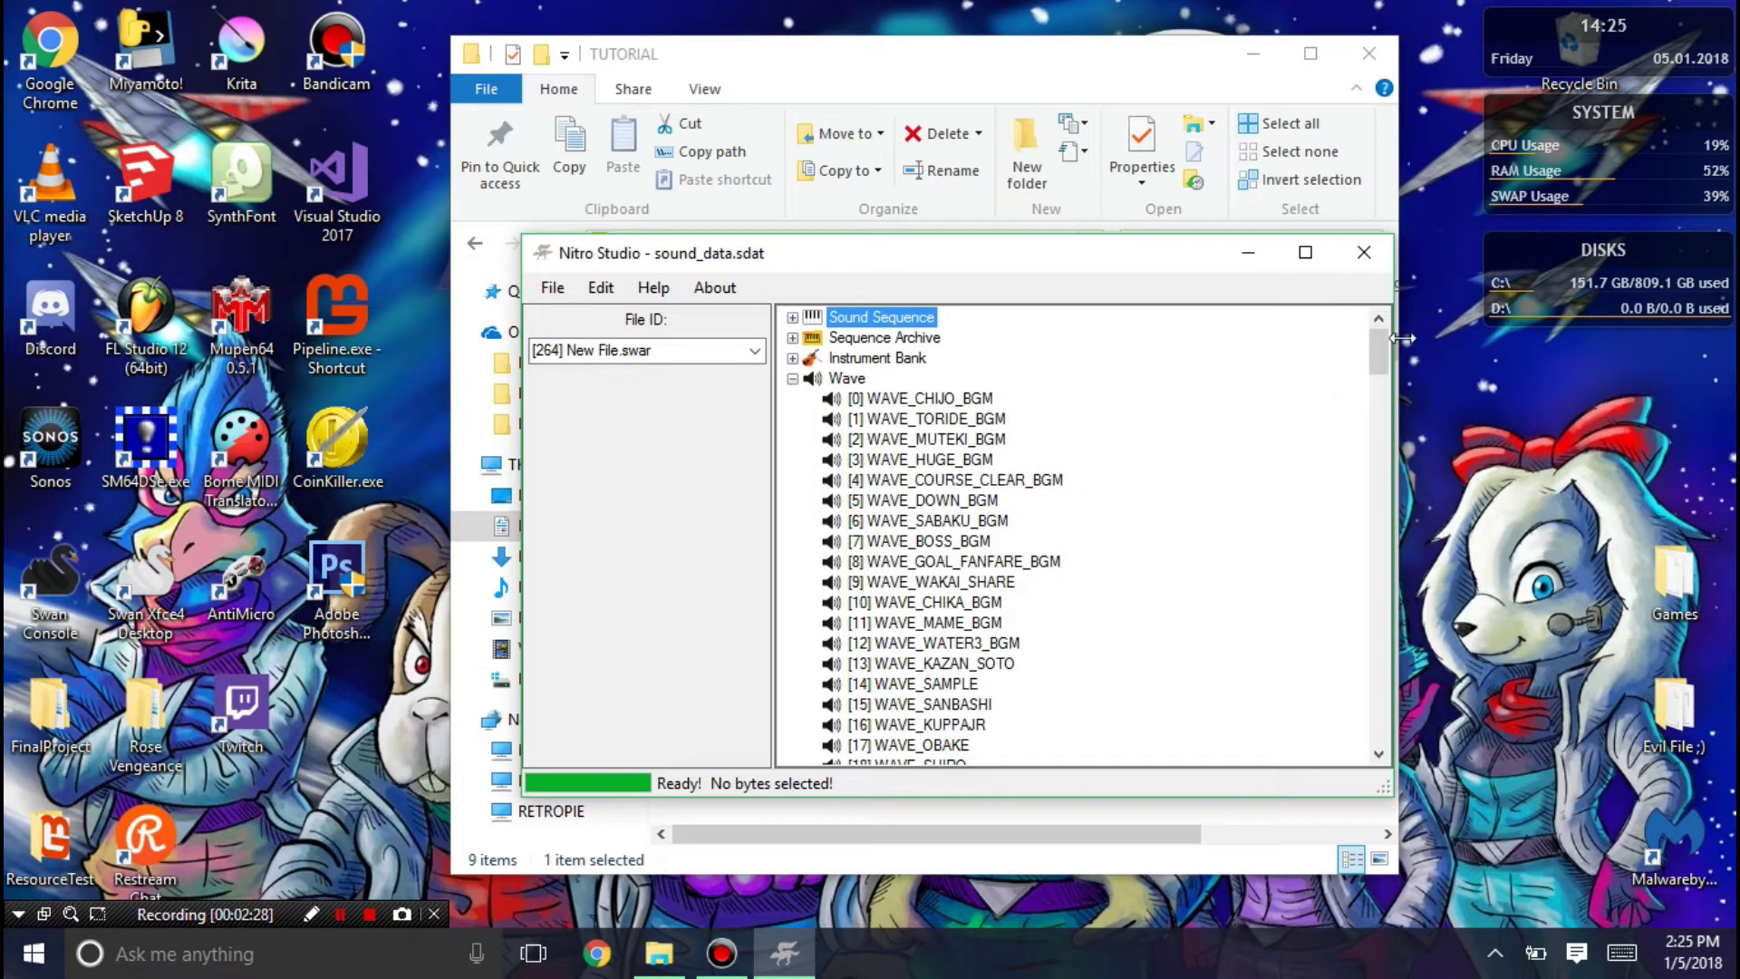
left_click_drag(1383, 348, 1368, 729)
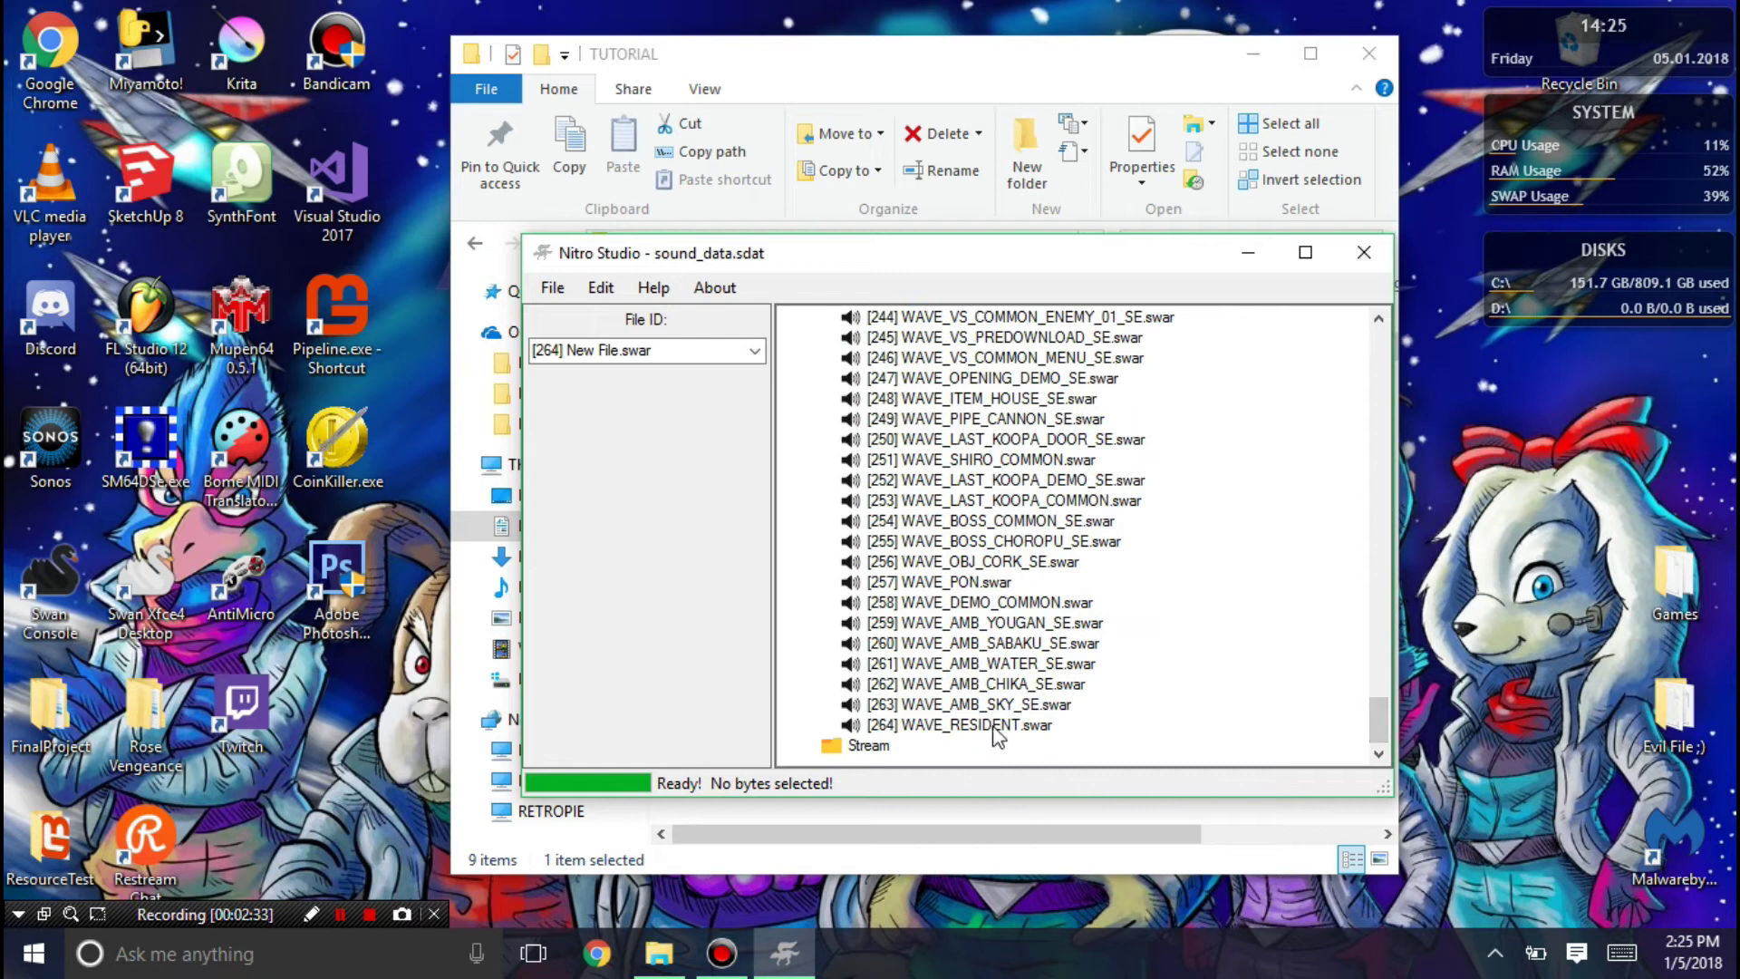
Add 086NCS_WAVE_BGM_STAFFROLL.swar to the Wave Archive folder as a new wave archive
left_click_drag(1366, 721, 1377, 546)
right_click(890, 521)
left_click(915, 530)
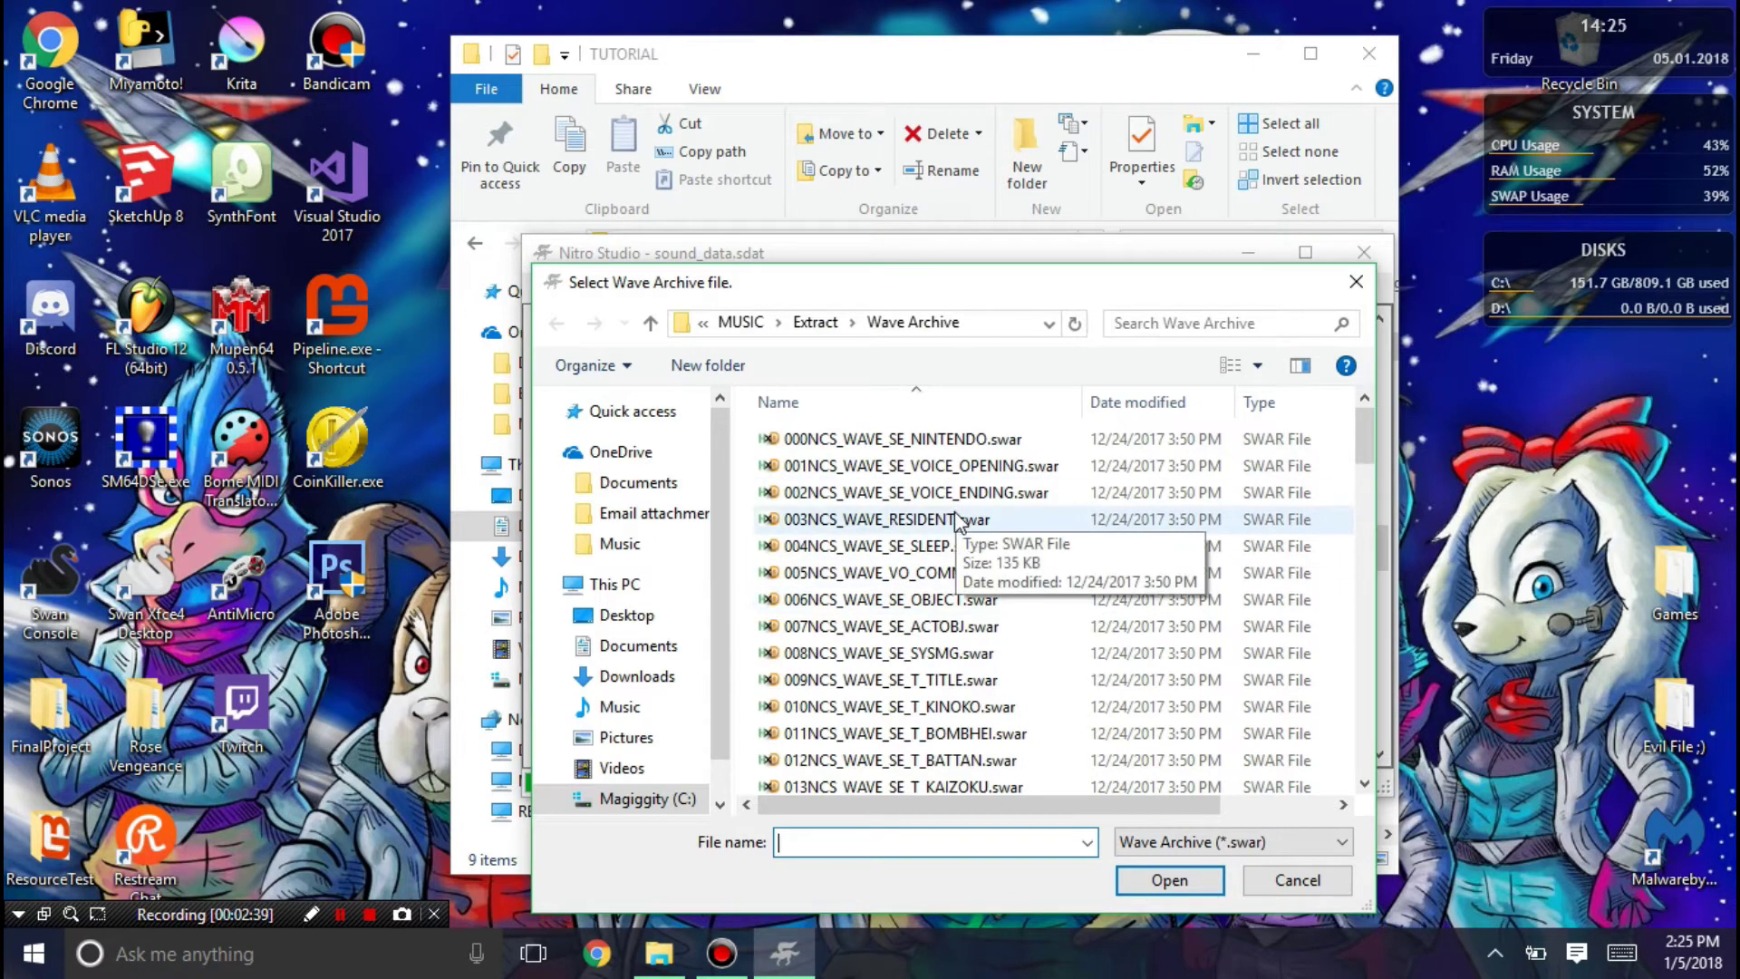
scroll(1002, 635, "down", 6)
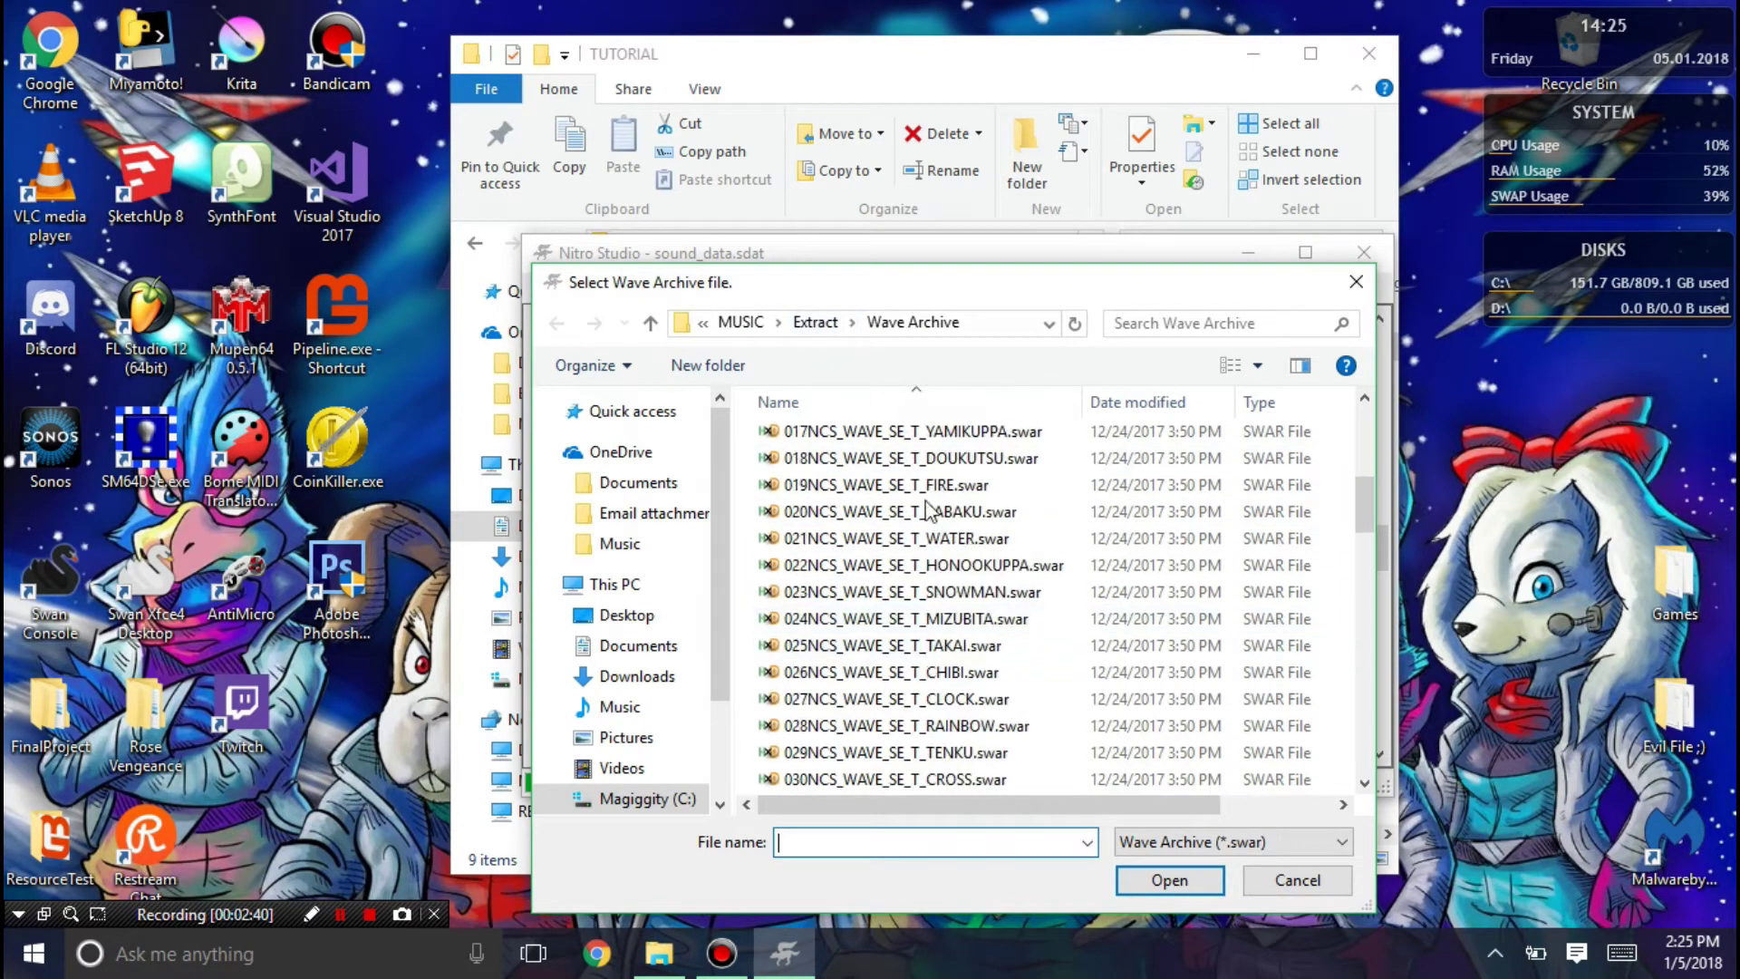
scroll(1350, 511, "down", 2)
scroll(1350, 511, "down", 17)
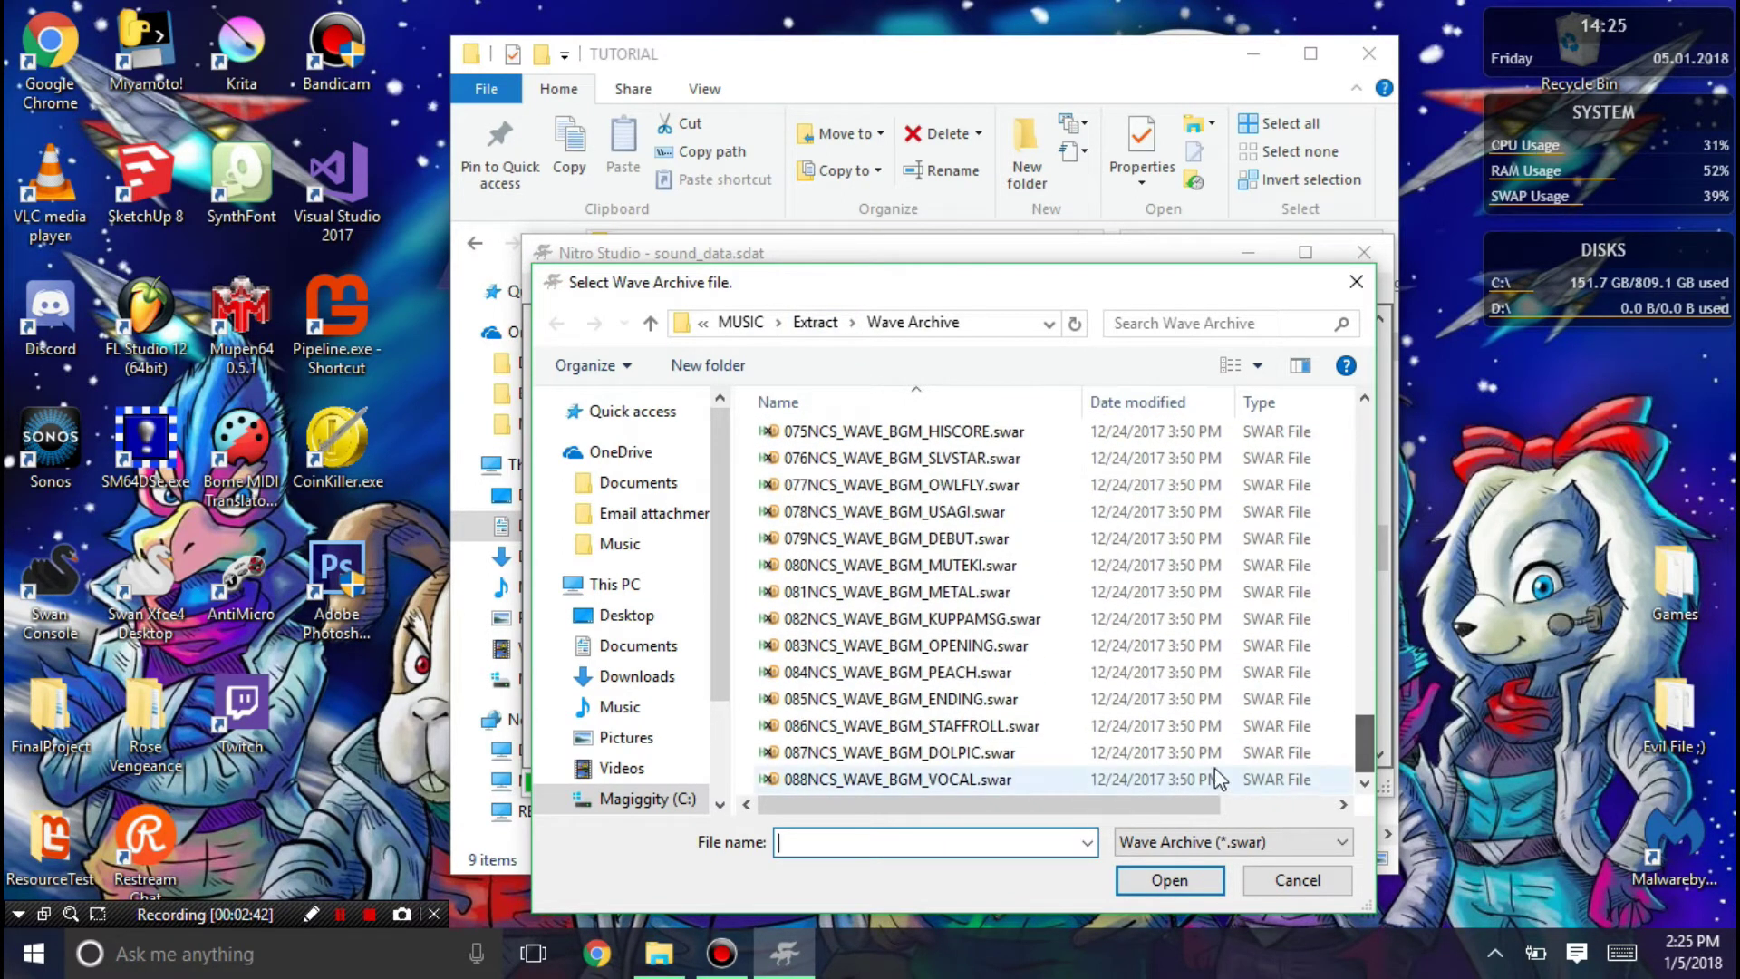
double_click(1055, 729)
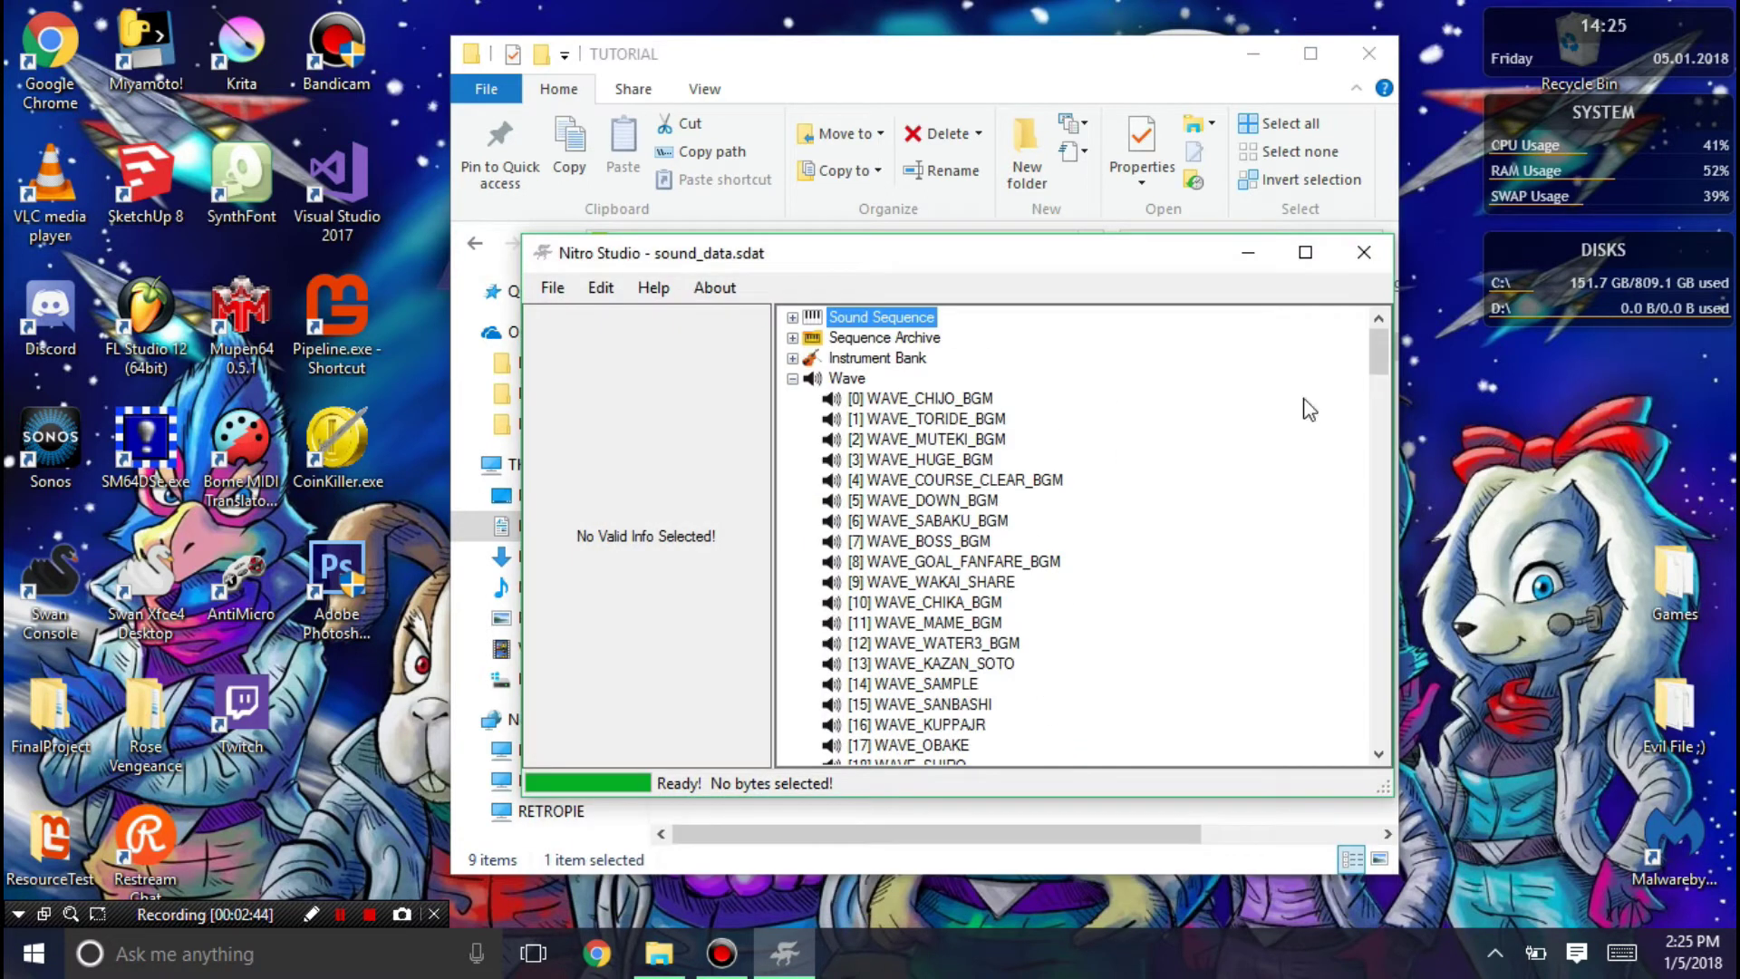
Rename the new [92] New File wave entry to WAVE_CITY
left_click_drag(1388, 354, 1341, 533)
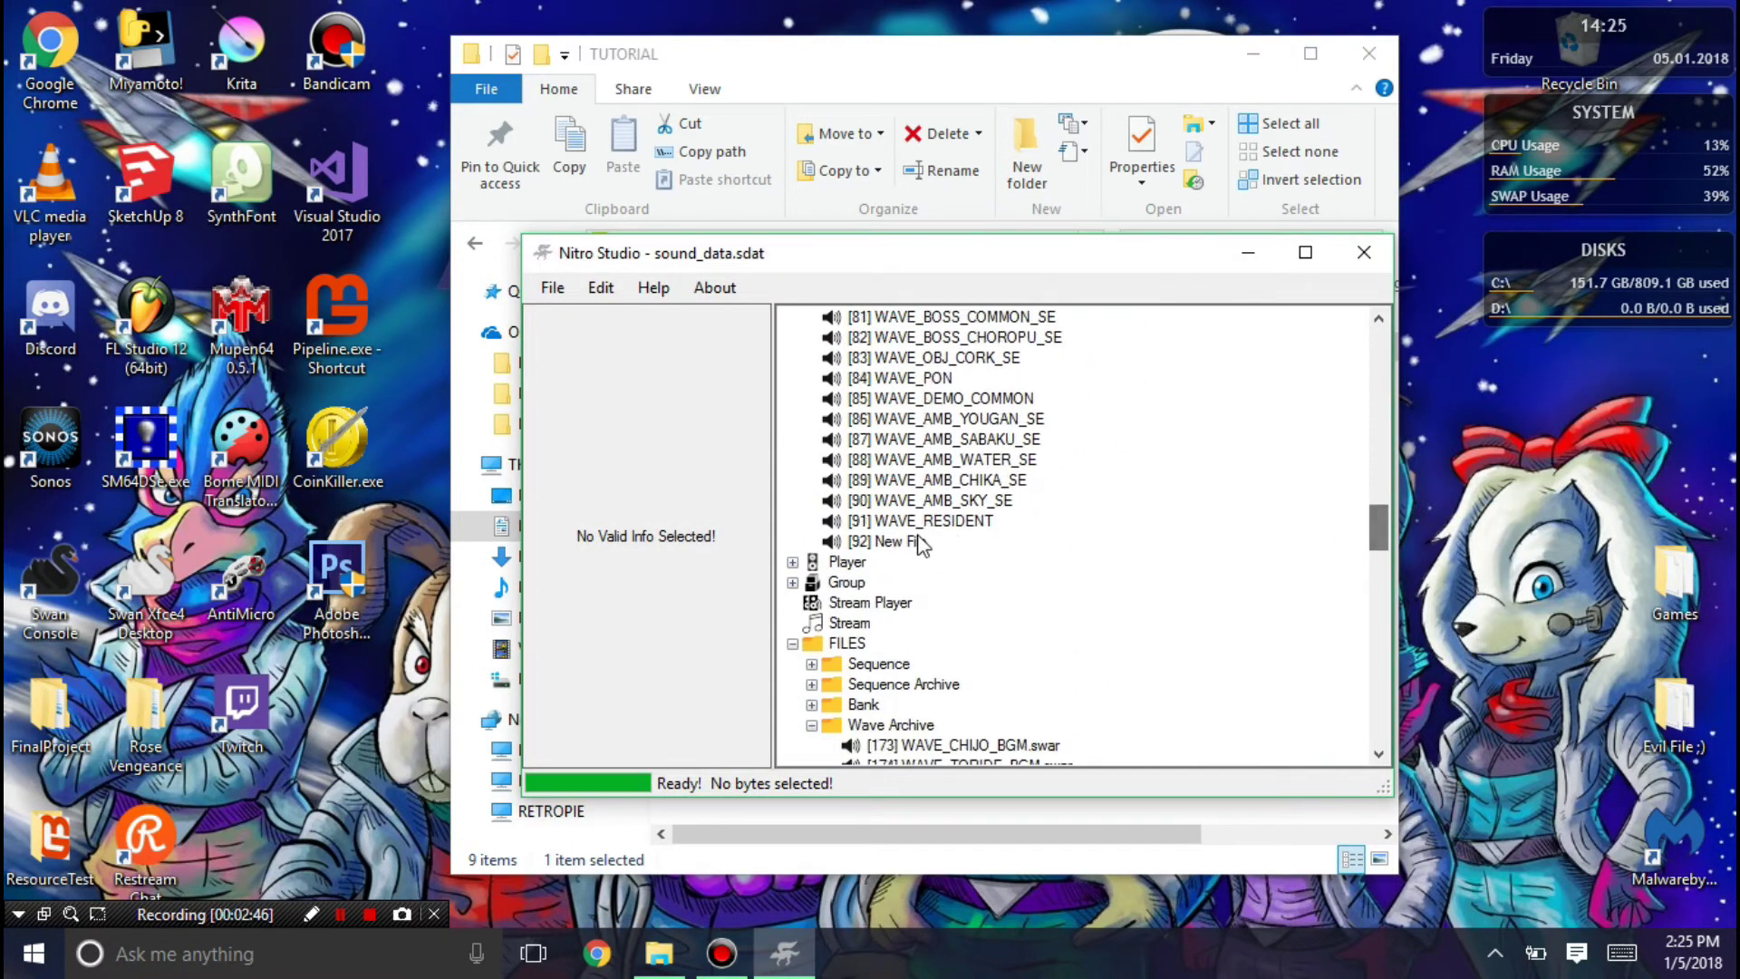
left_click(918, 541)
right_click(920, 544)
left_click(964, 692)
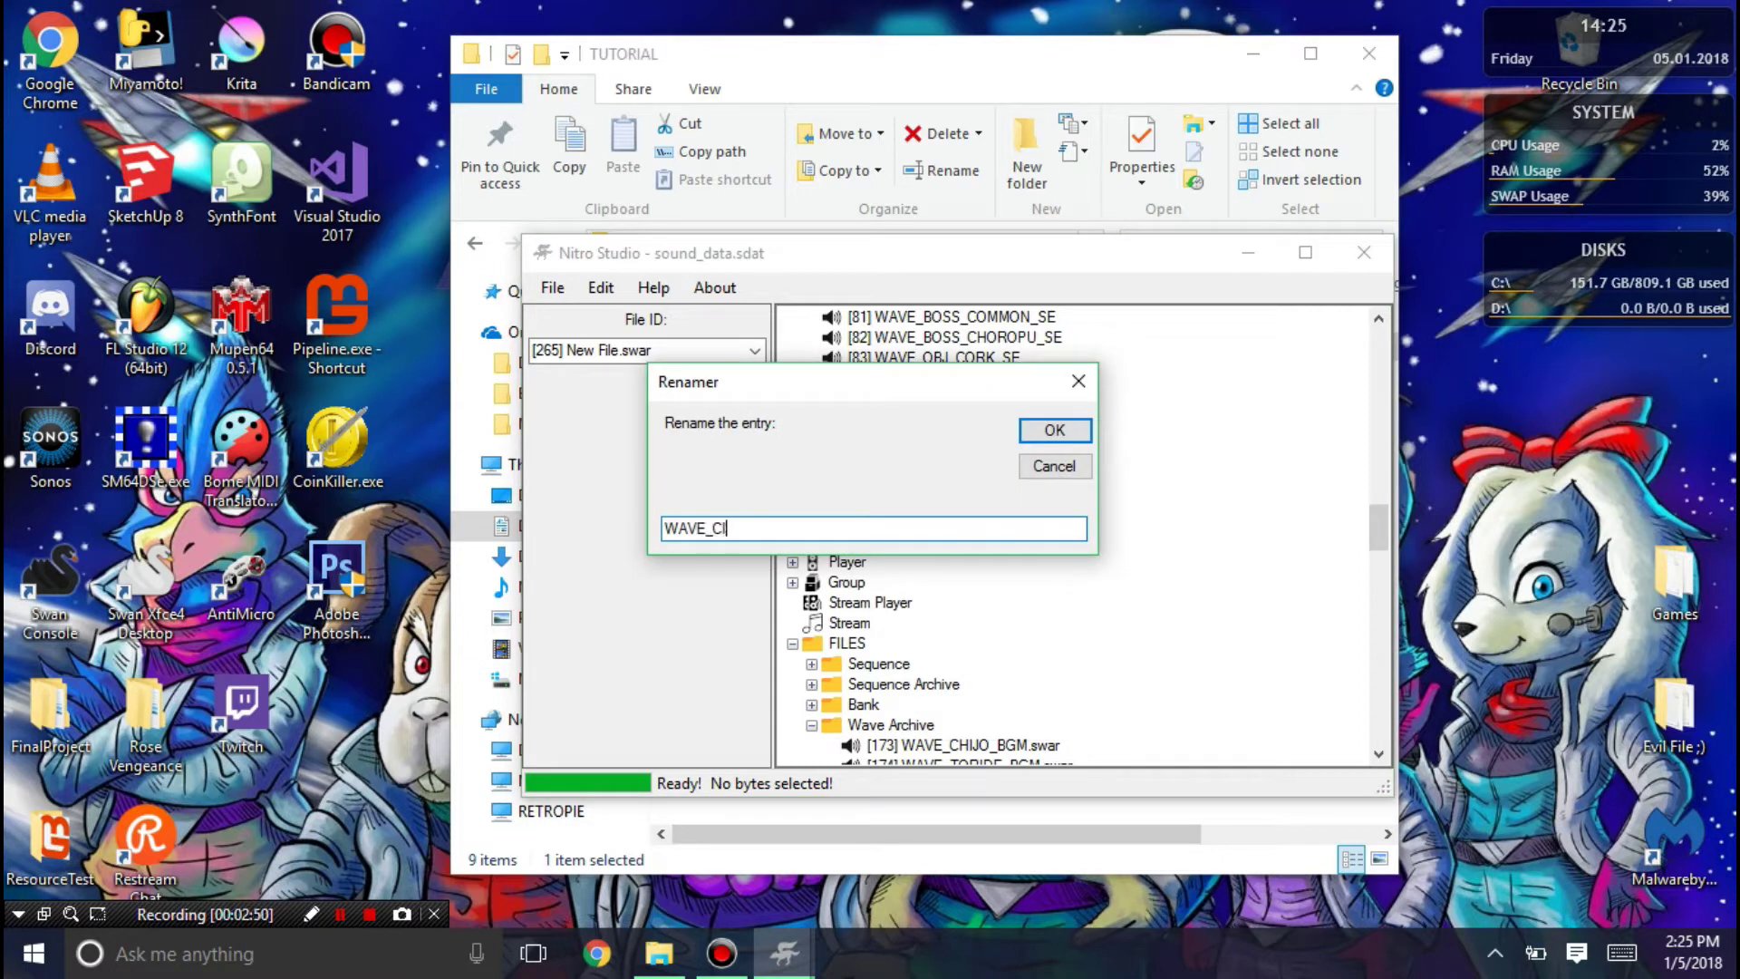
key("Return")
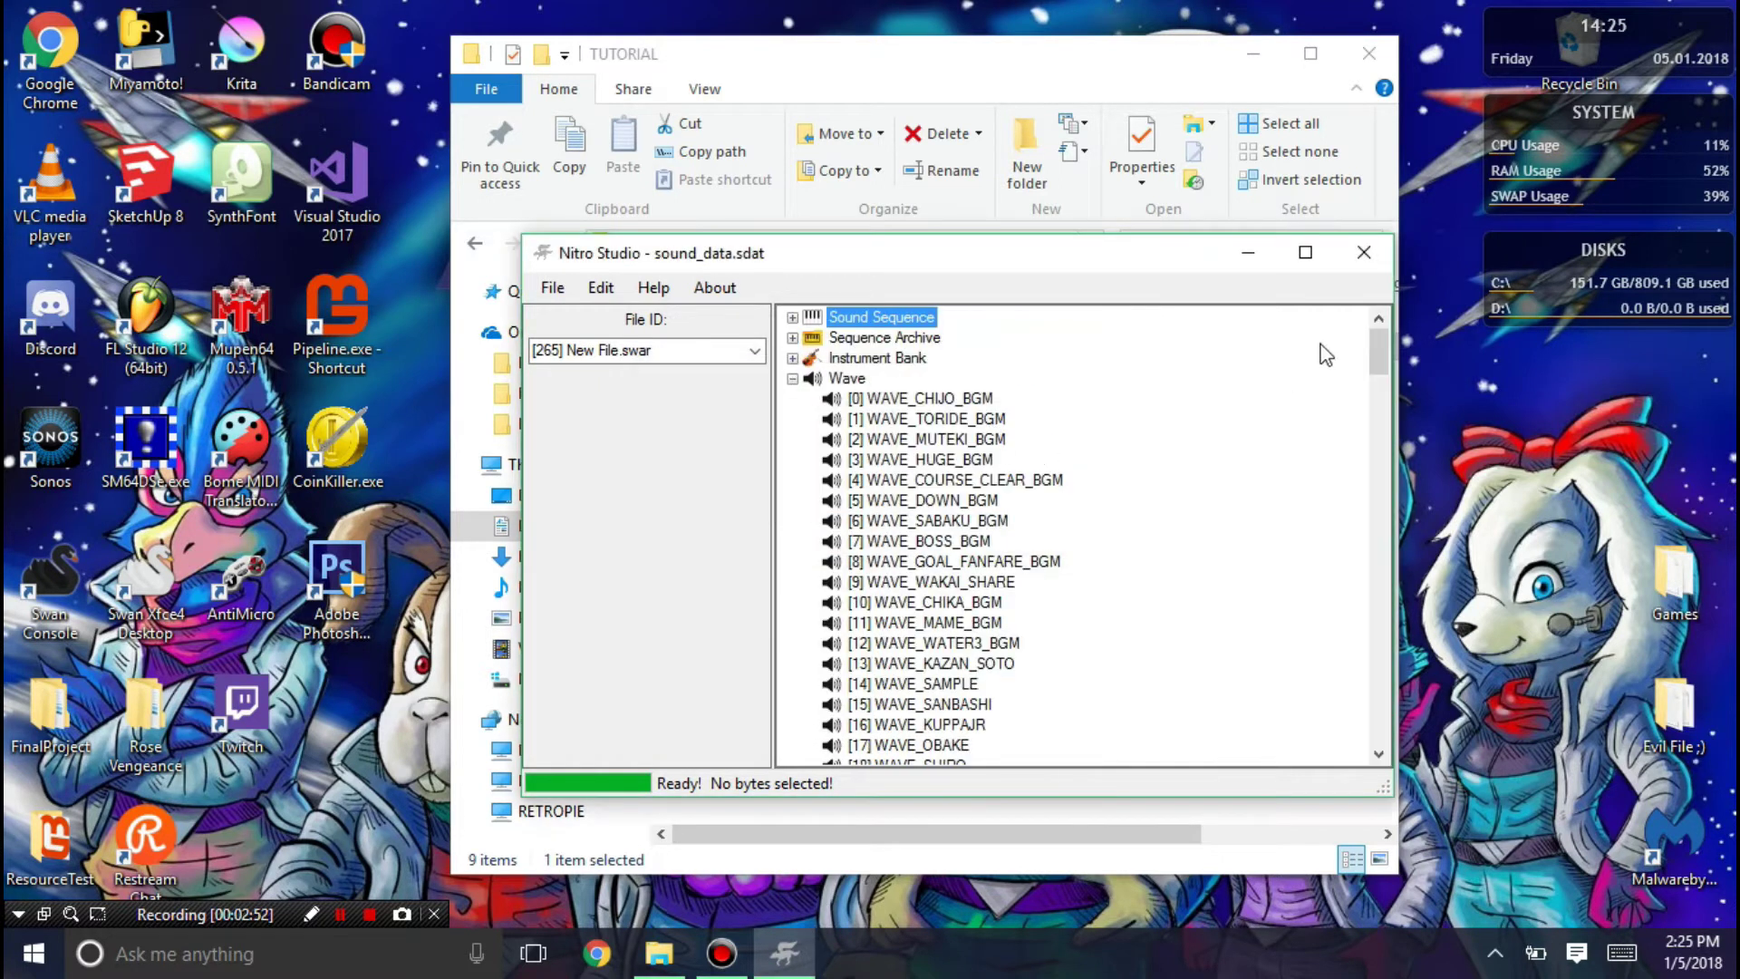
left_click(792, 377)
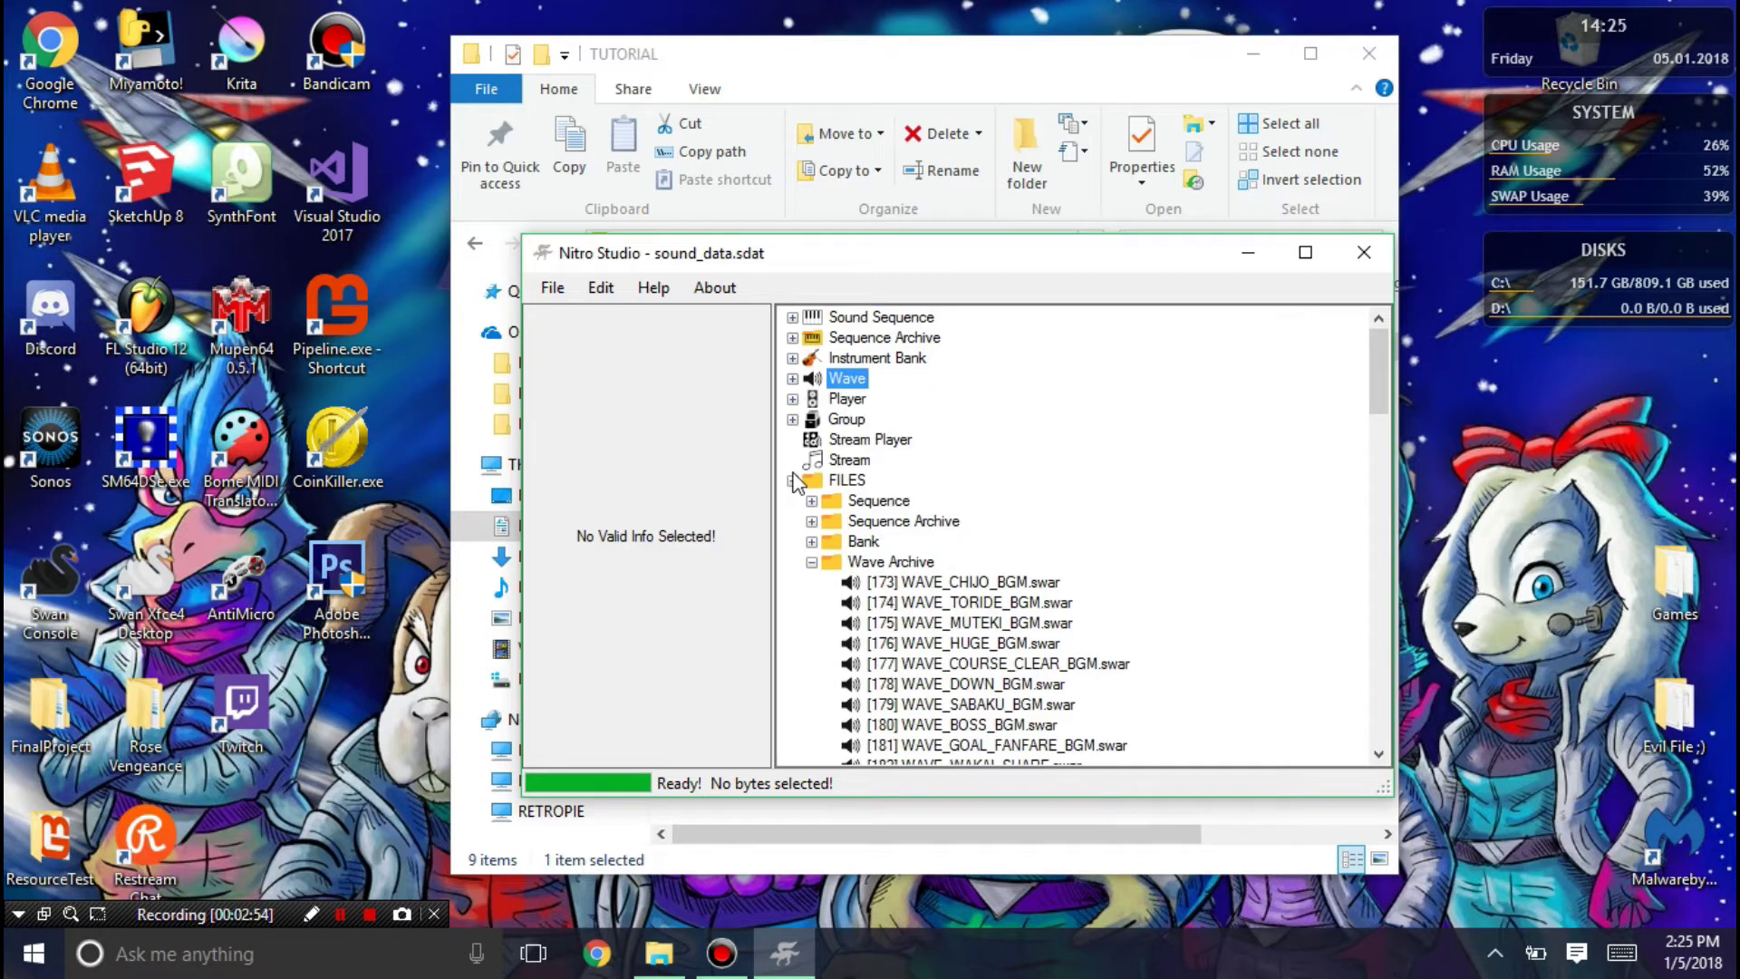
Collapse Wave Archive, expand the Bank folder and start adding a new bank file
left_click(793, 480)
left_click(793, 481)
left_click(813, 399)
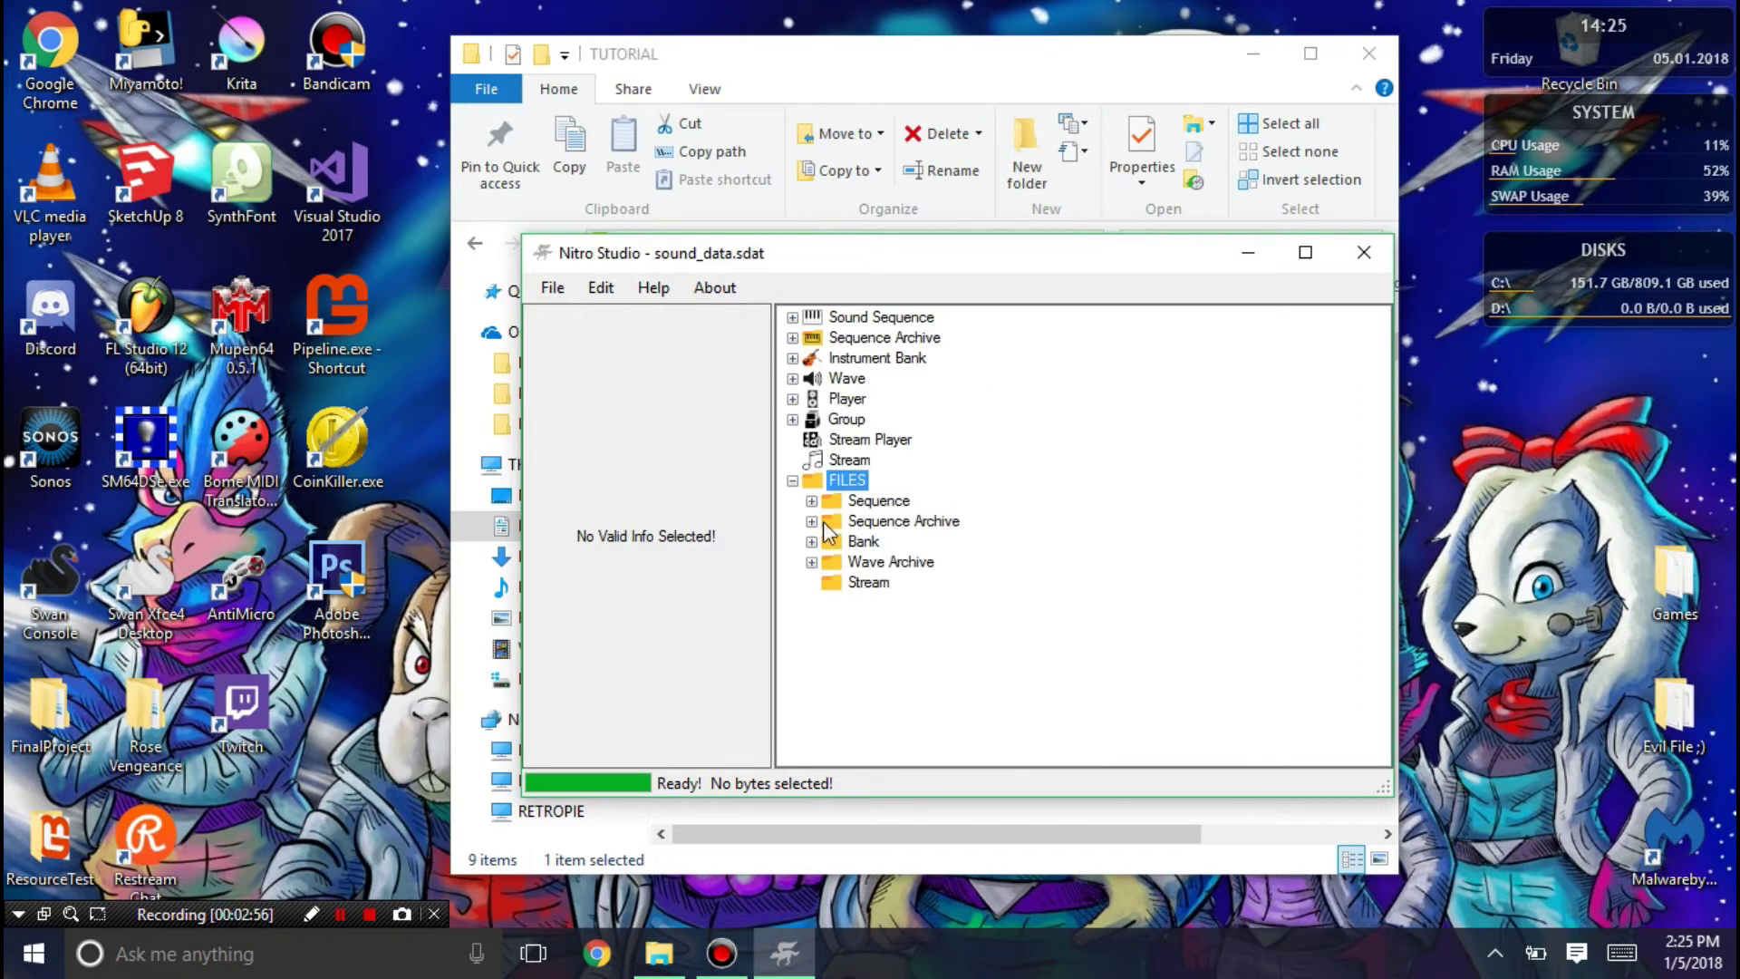
left_click(813, 537)
right_click(858, 327)
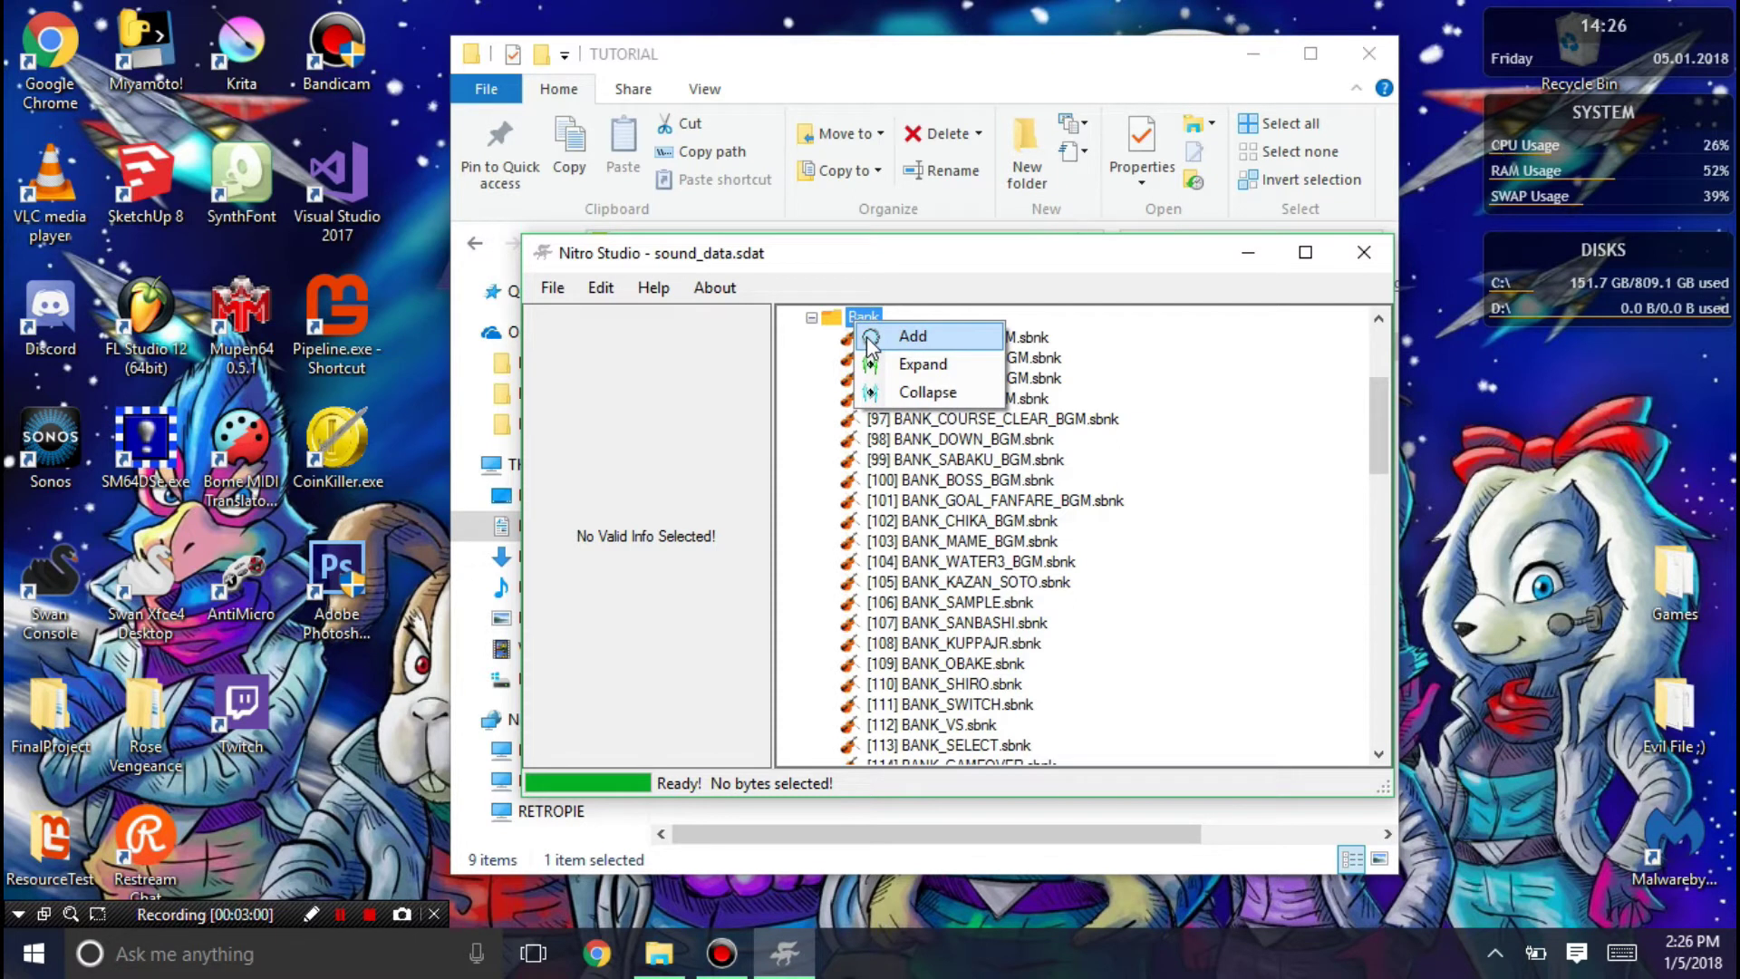
left_click(911, 336)
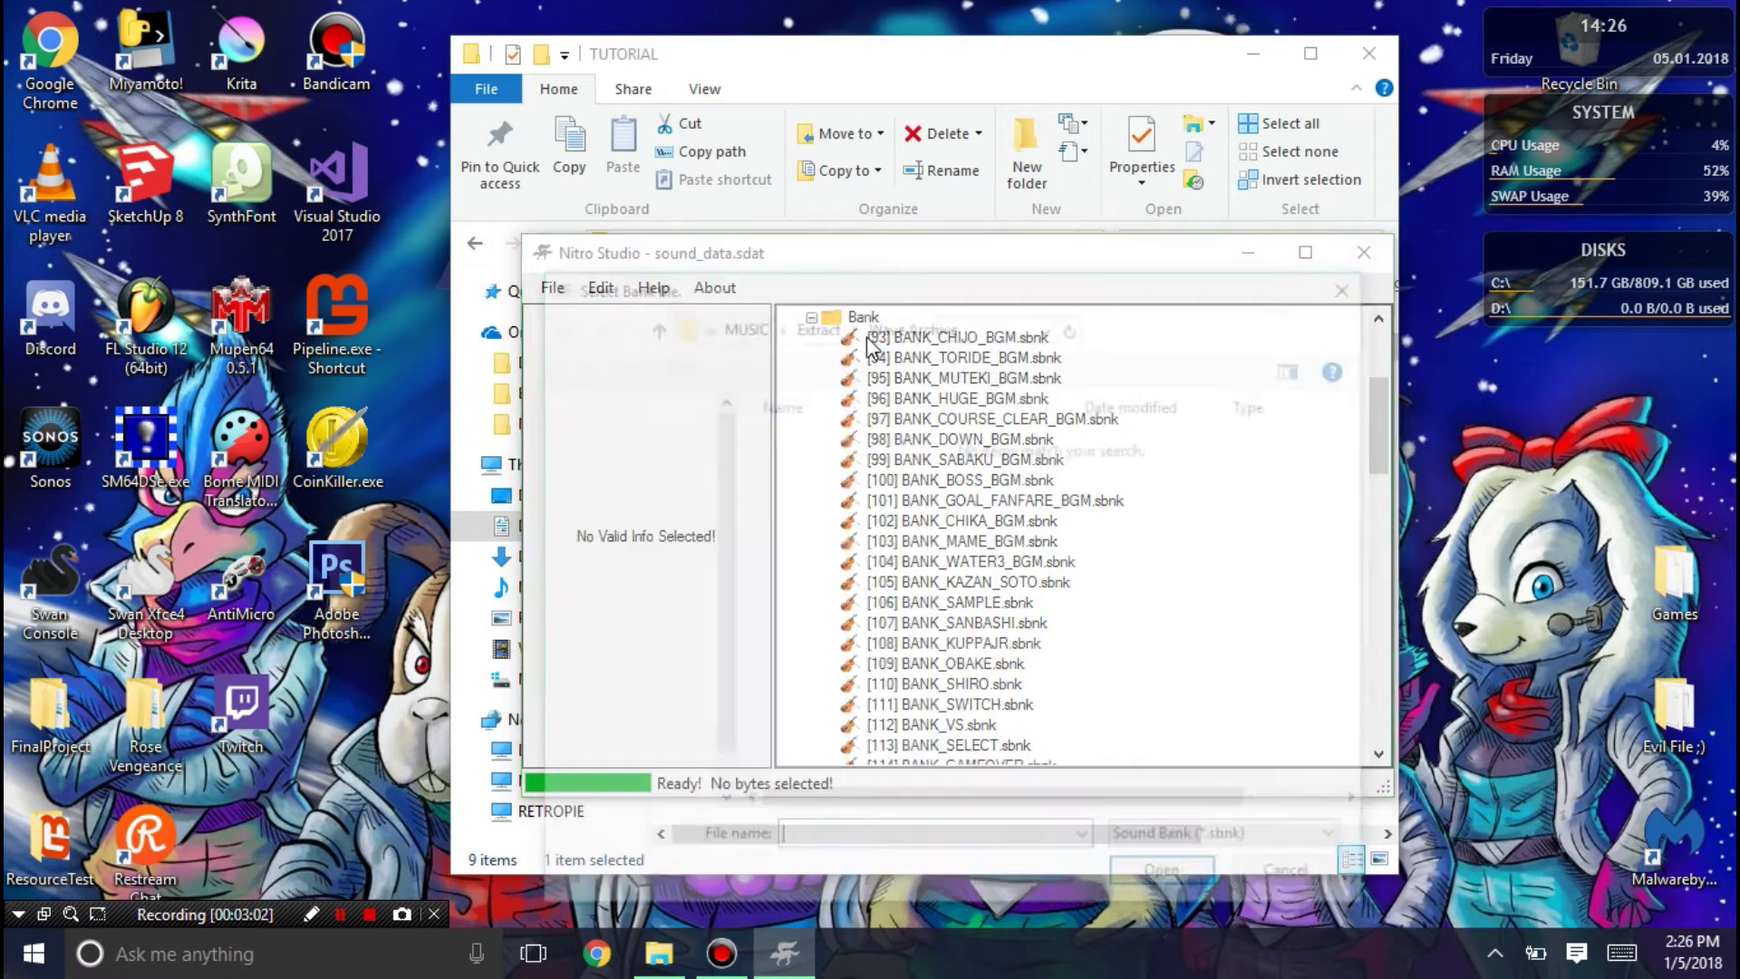
Import 099NCS_BANK_BGM_STAFFROLL.sbnk from Extract\Bank as a new sound bank
left_click_drag(861, 295, 940, 163)
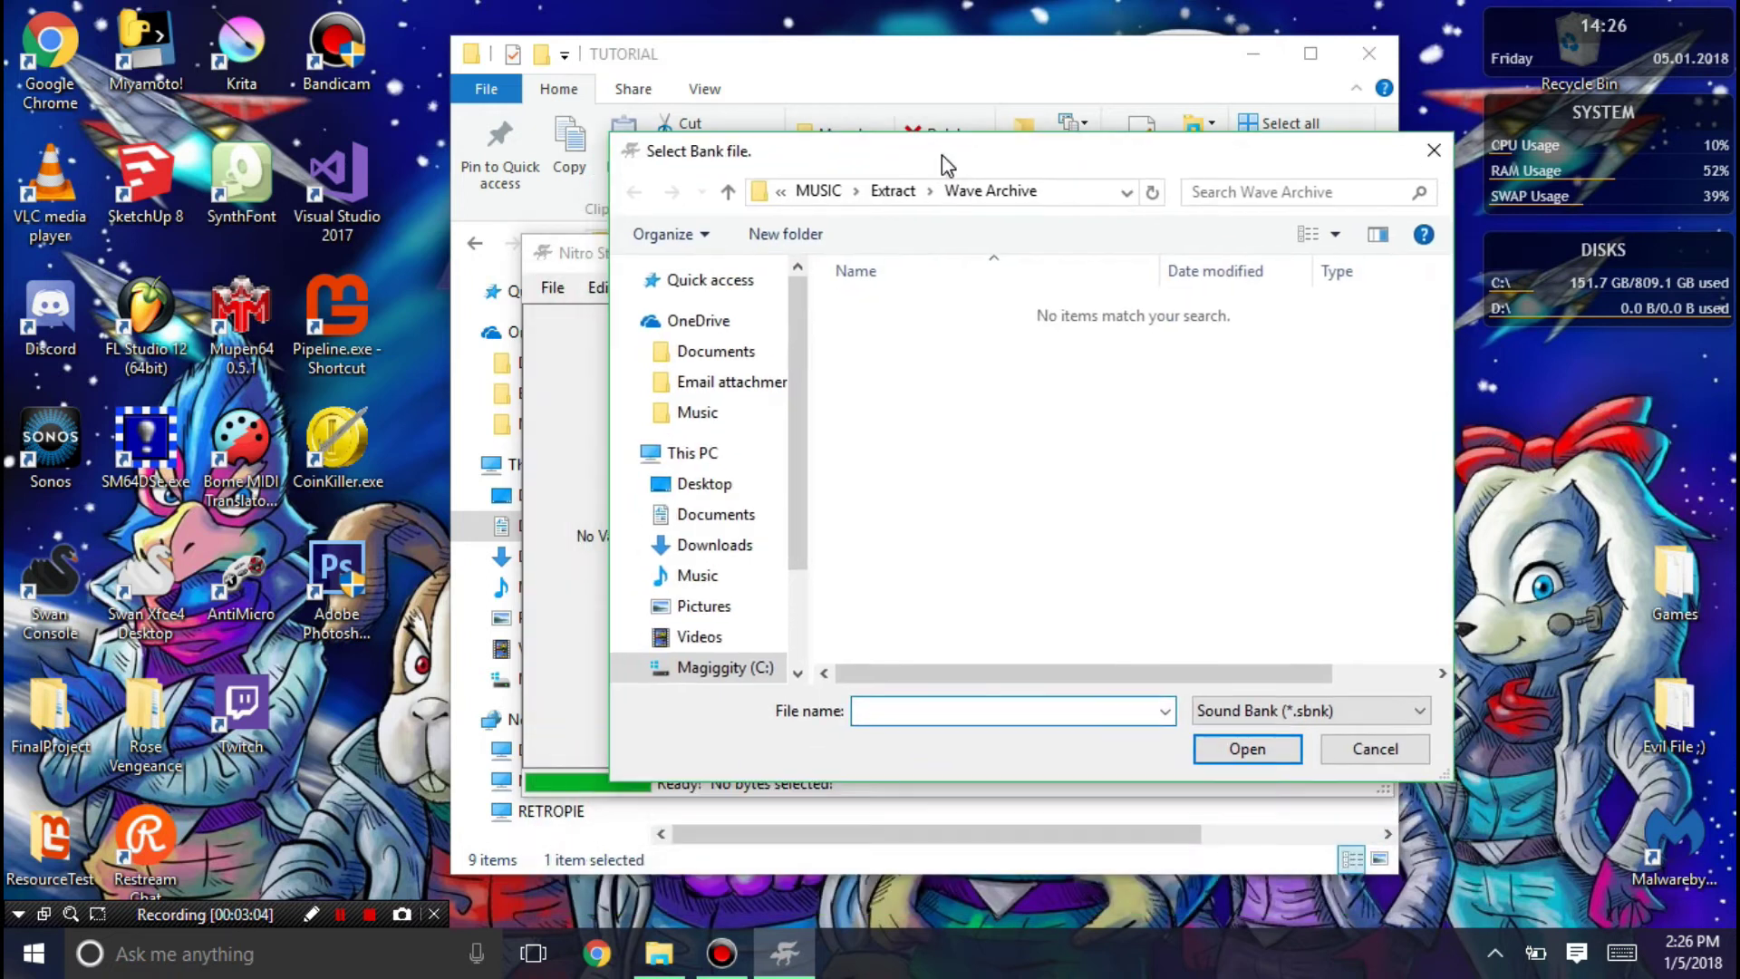
left_click(888, 193)
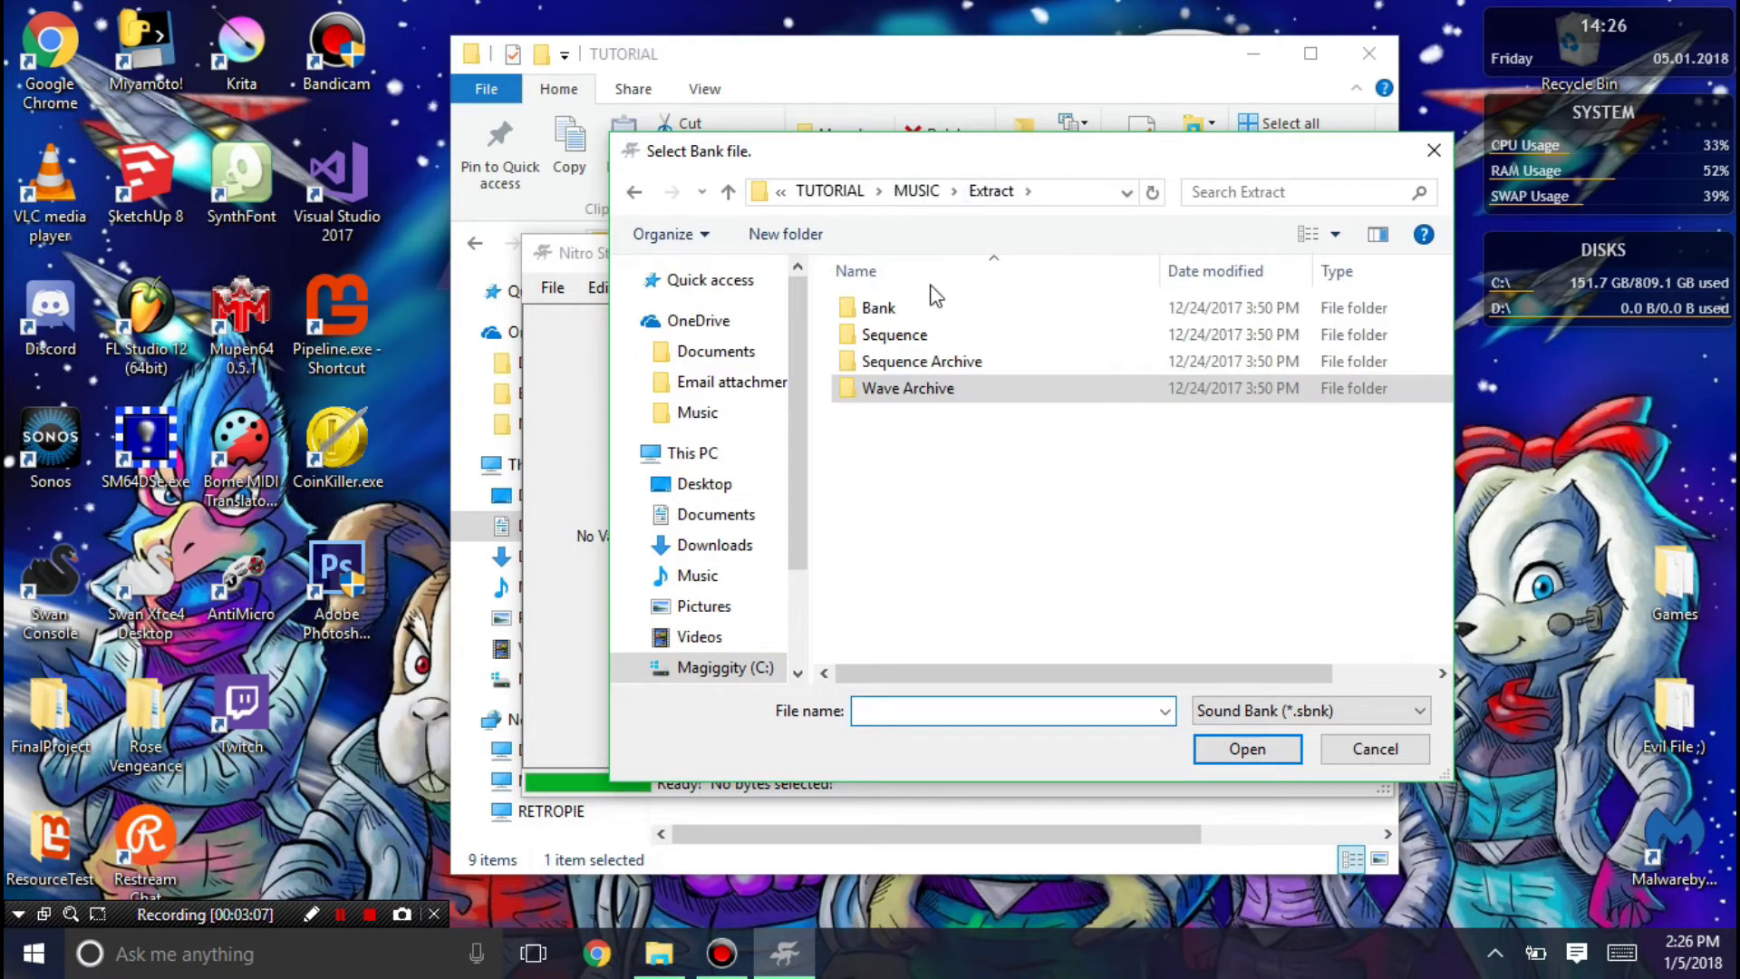
left_click(948, 308)
double_click(948, 308)
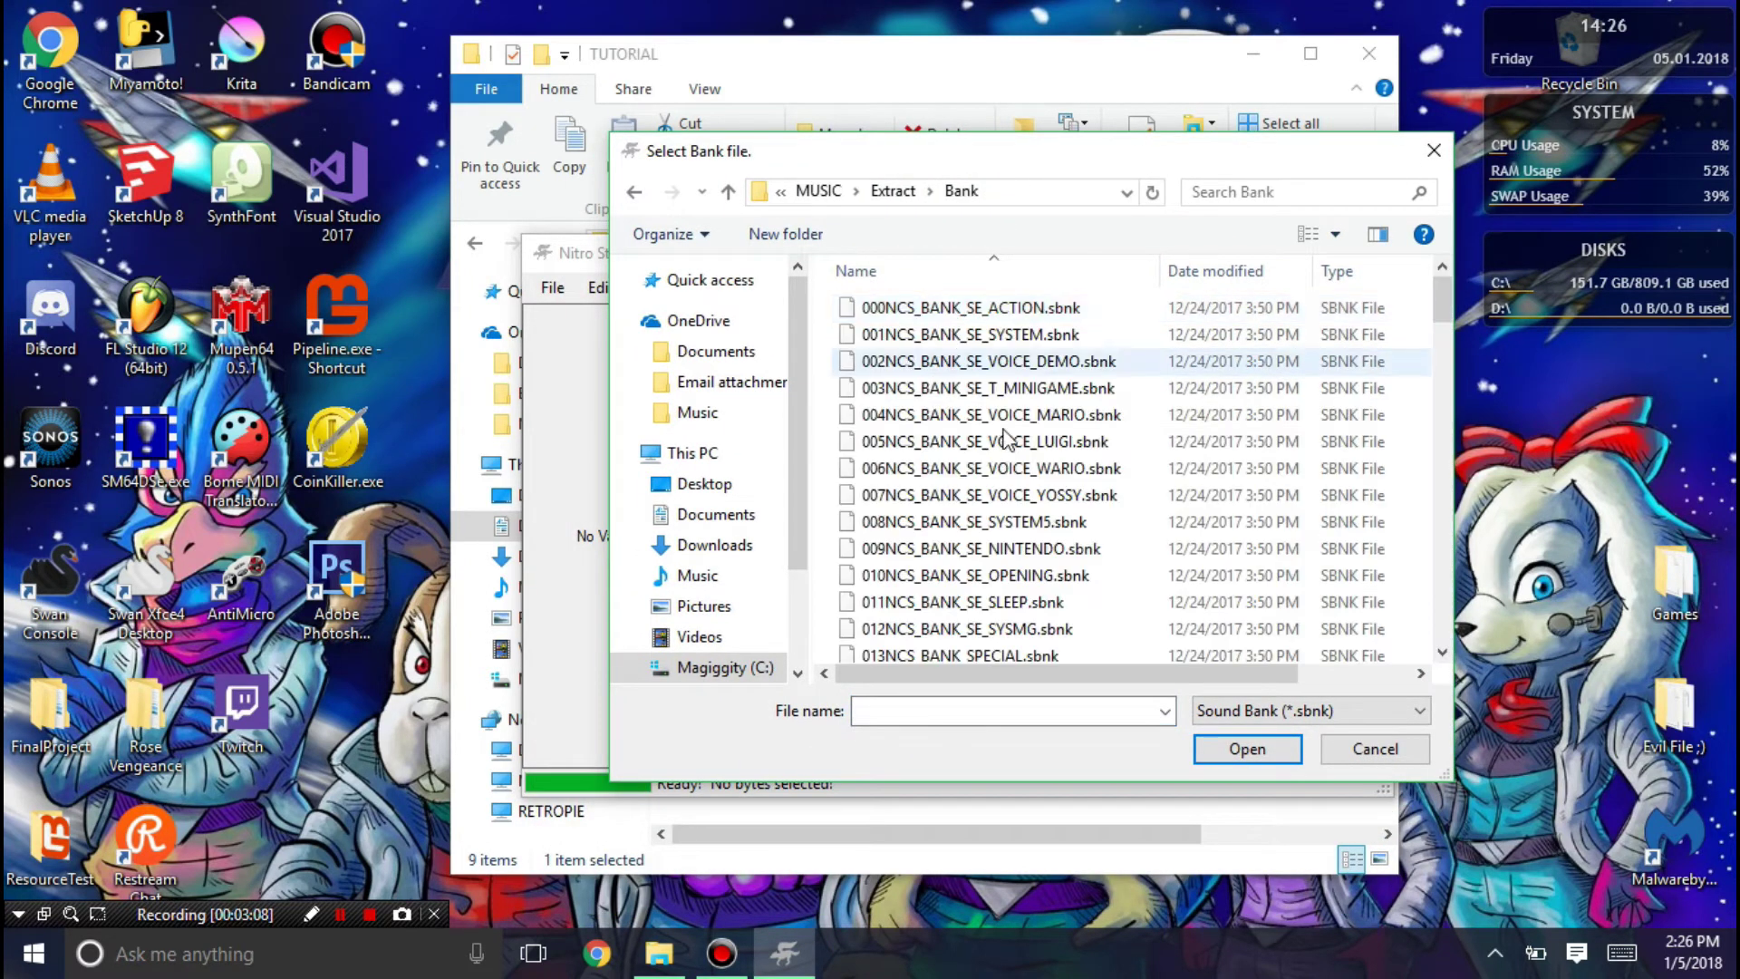
left_click_drag(1438, 301, 1431, 509)
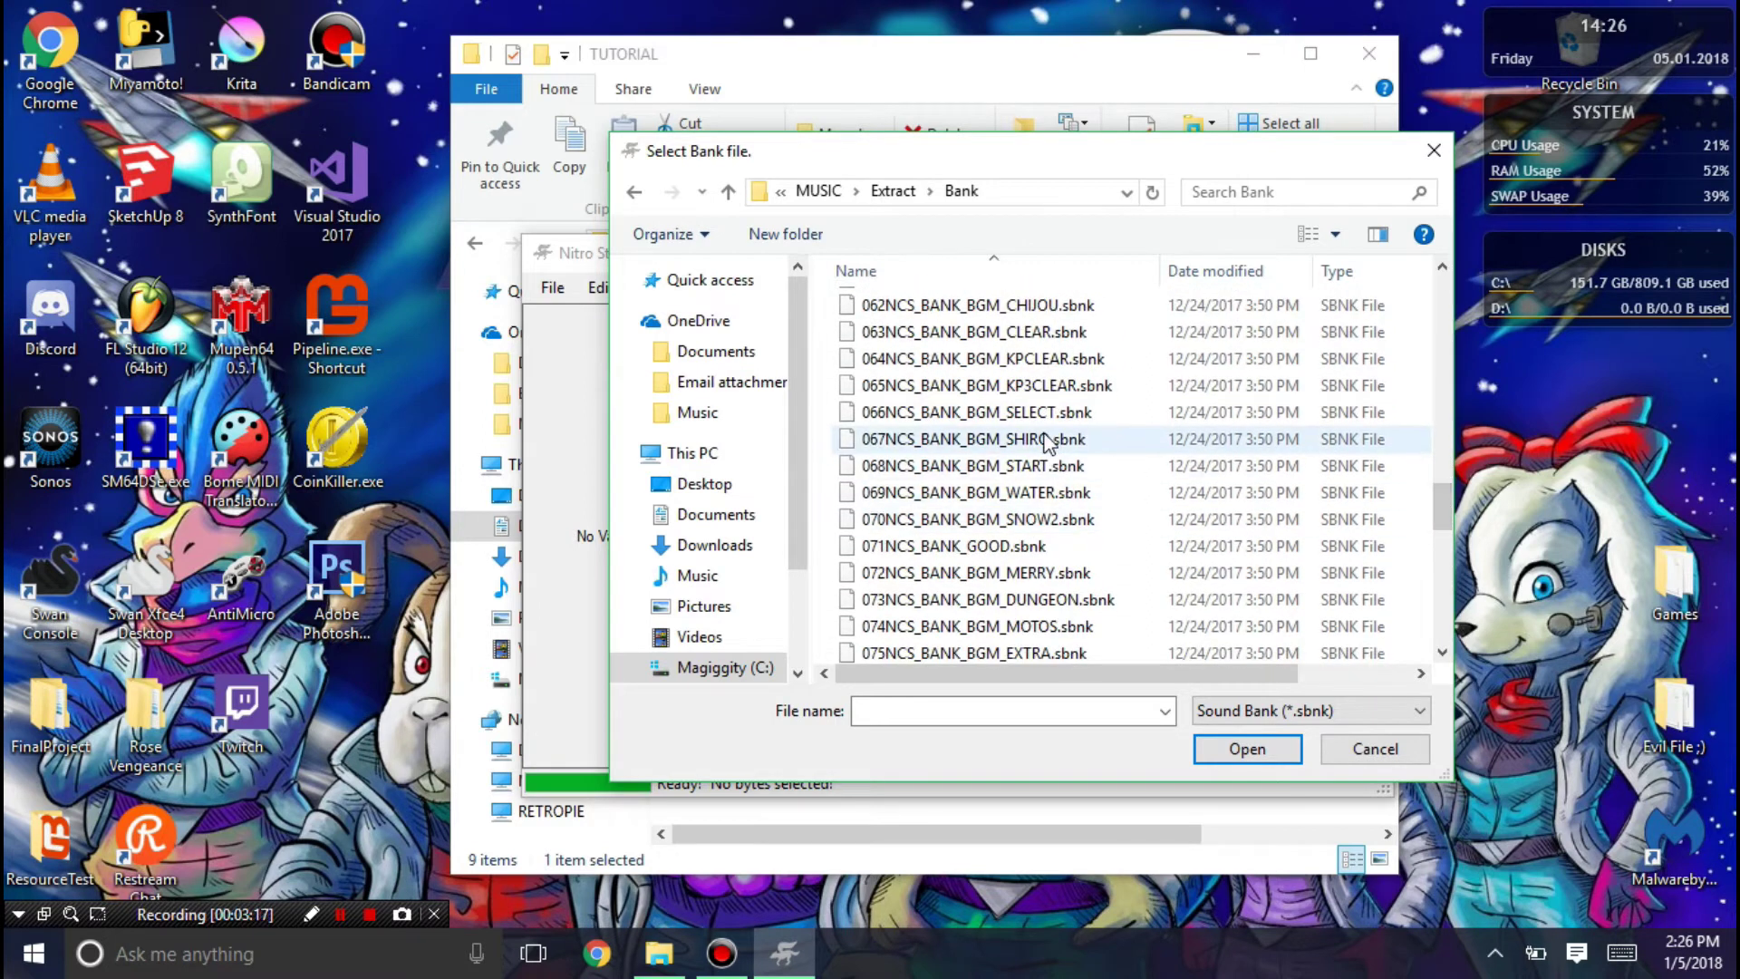
scroll(1049, 505, "down", 4)
scroll(1059, 512, "down", 6)
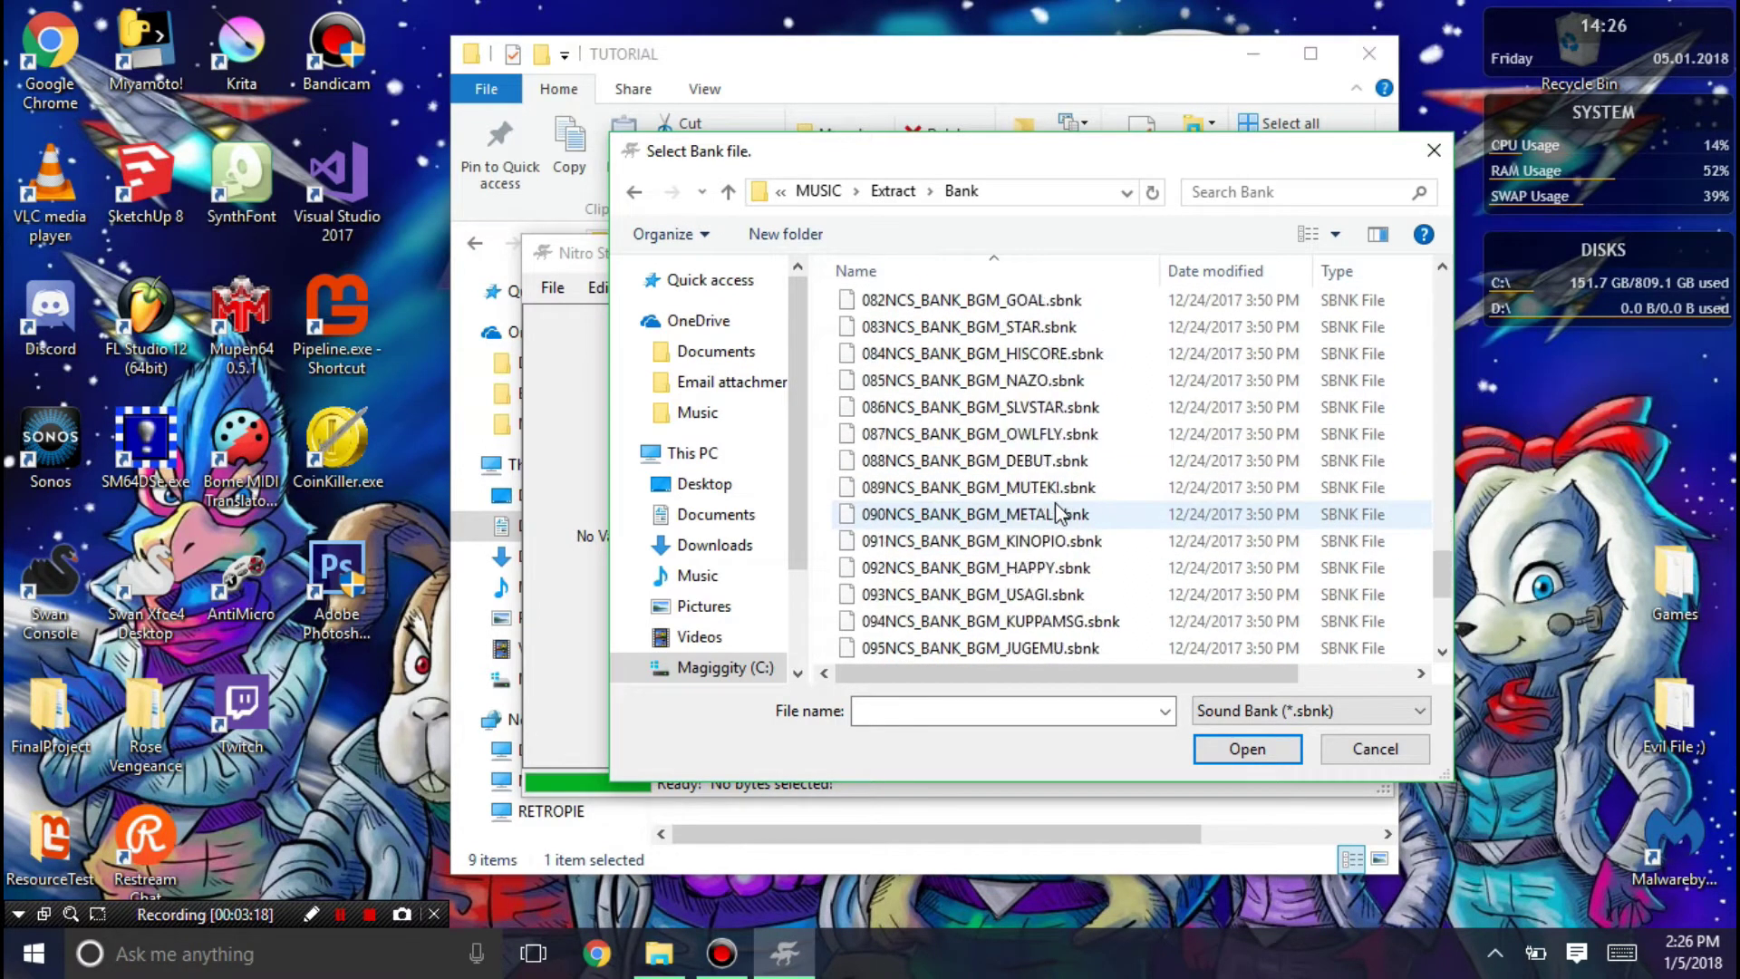
left_click(1023, 514)
double_click(1025, 512)
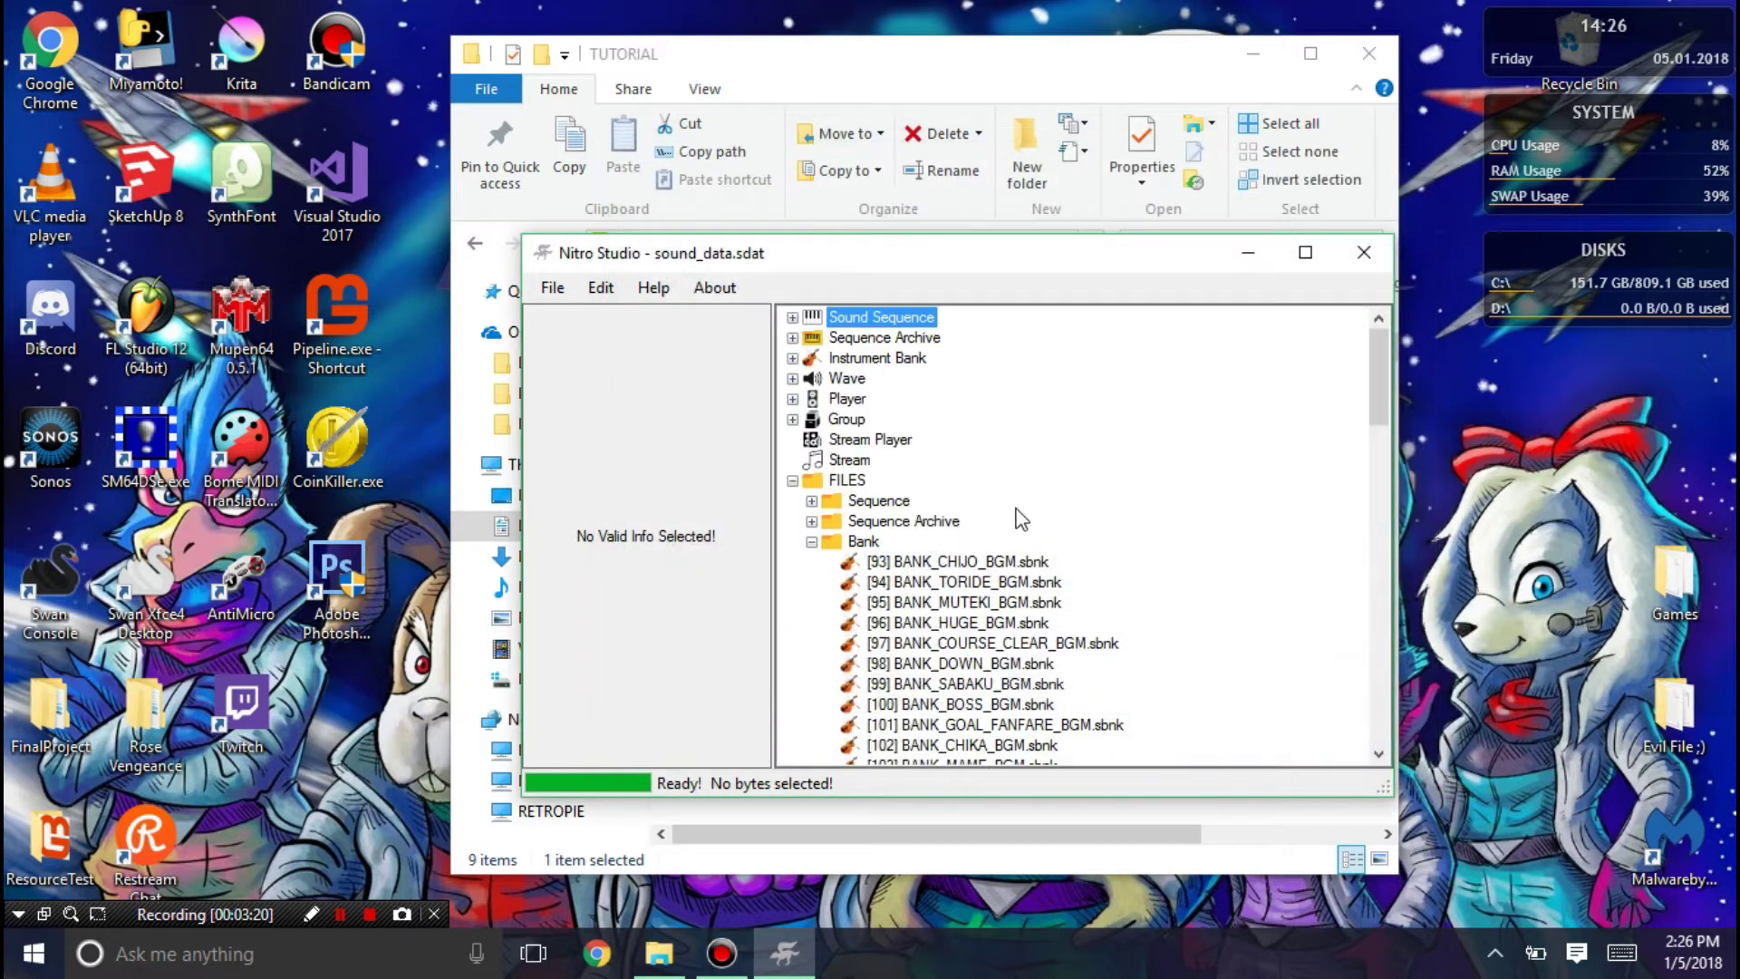
Rename the new [80] bank entry to BANK_CITY and select it
scroll(1039, 465, "down", 5)
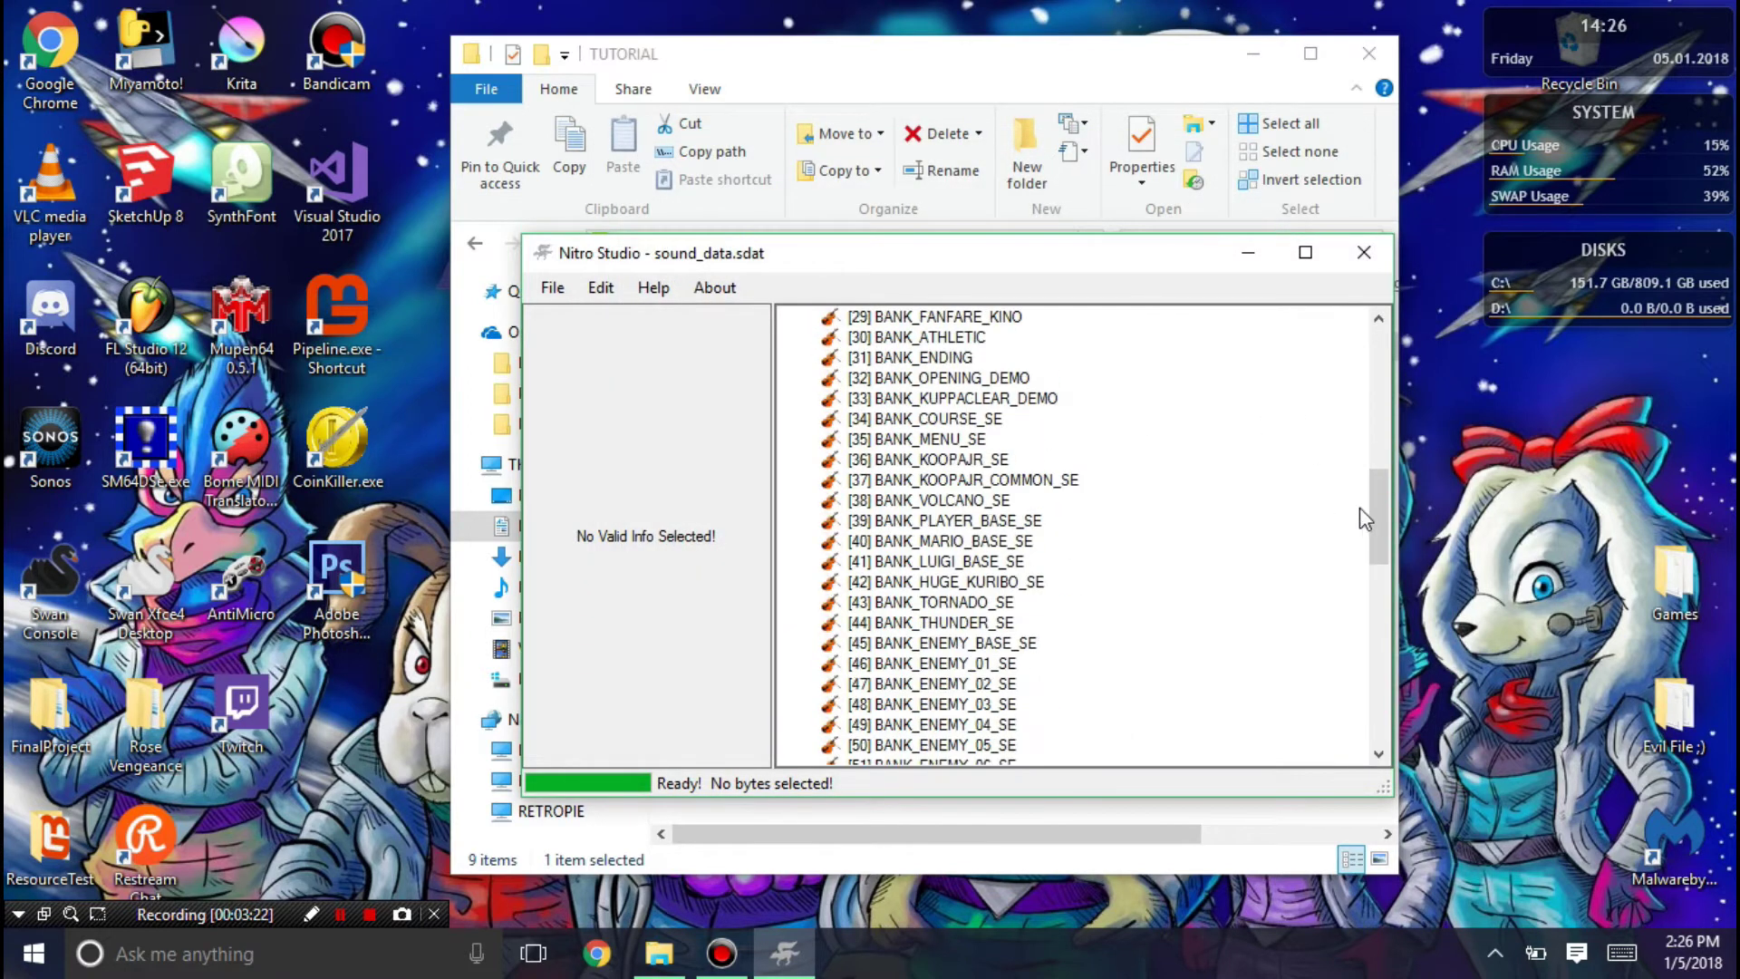
left_click_drag(1361, 512, 1352, 660)
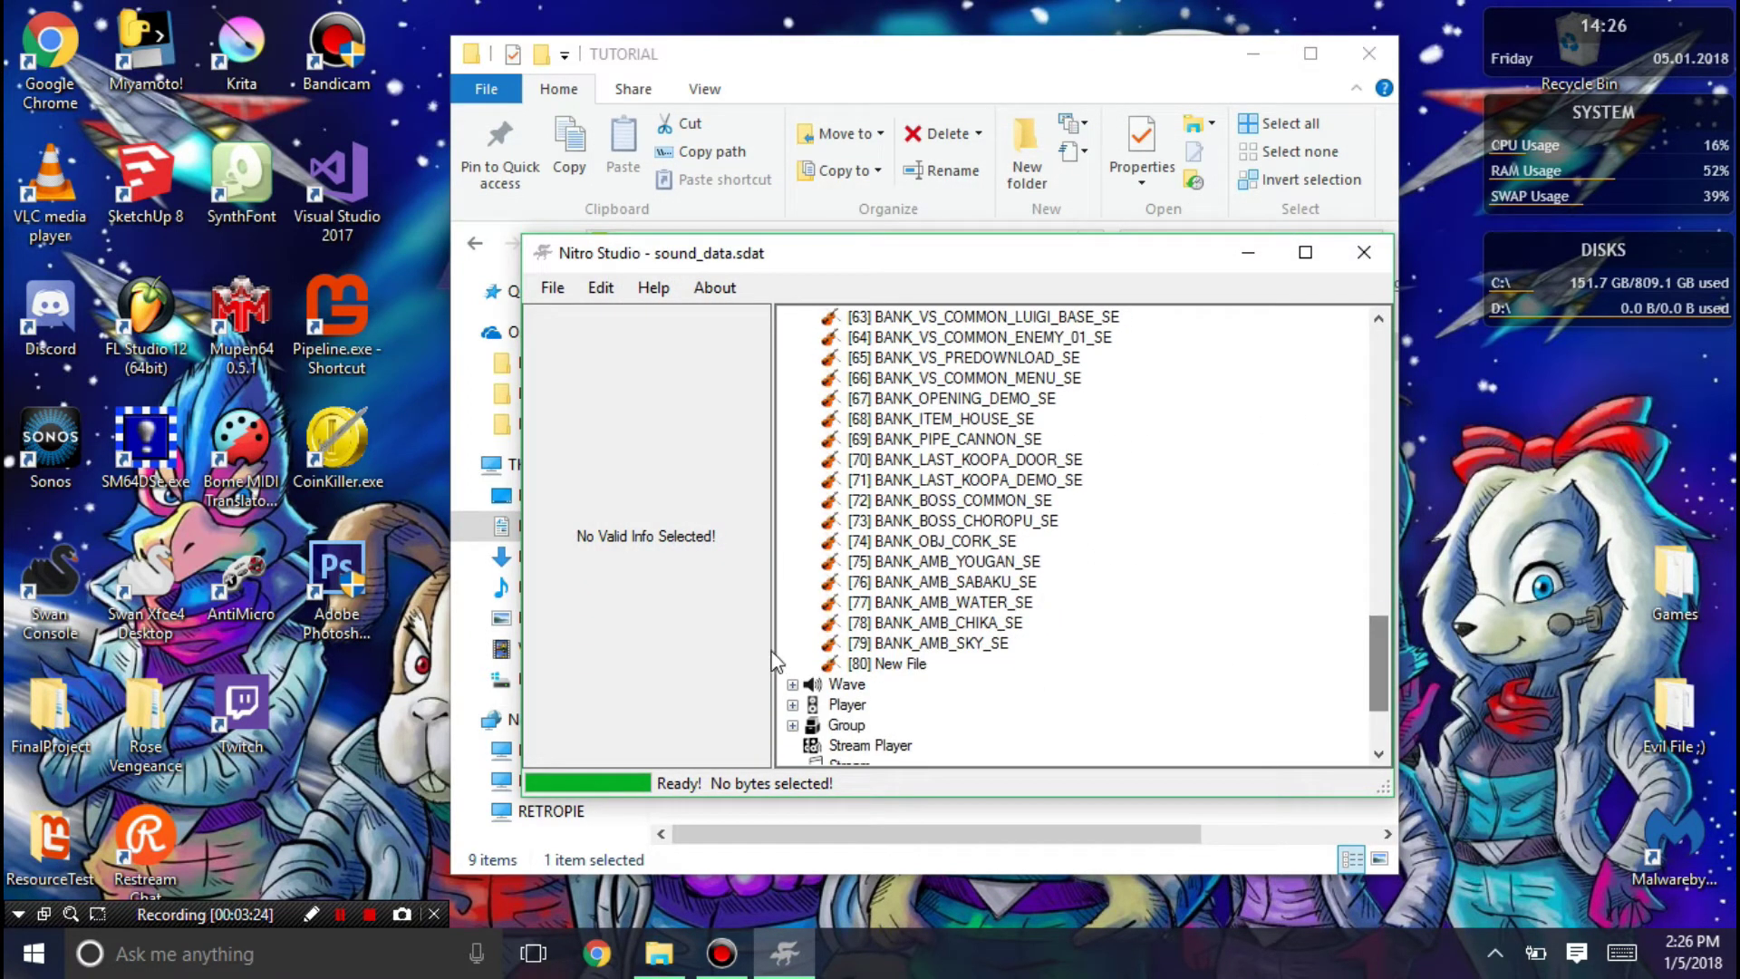
right_click(887, 662)
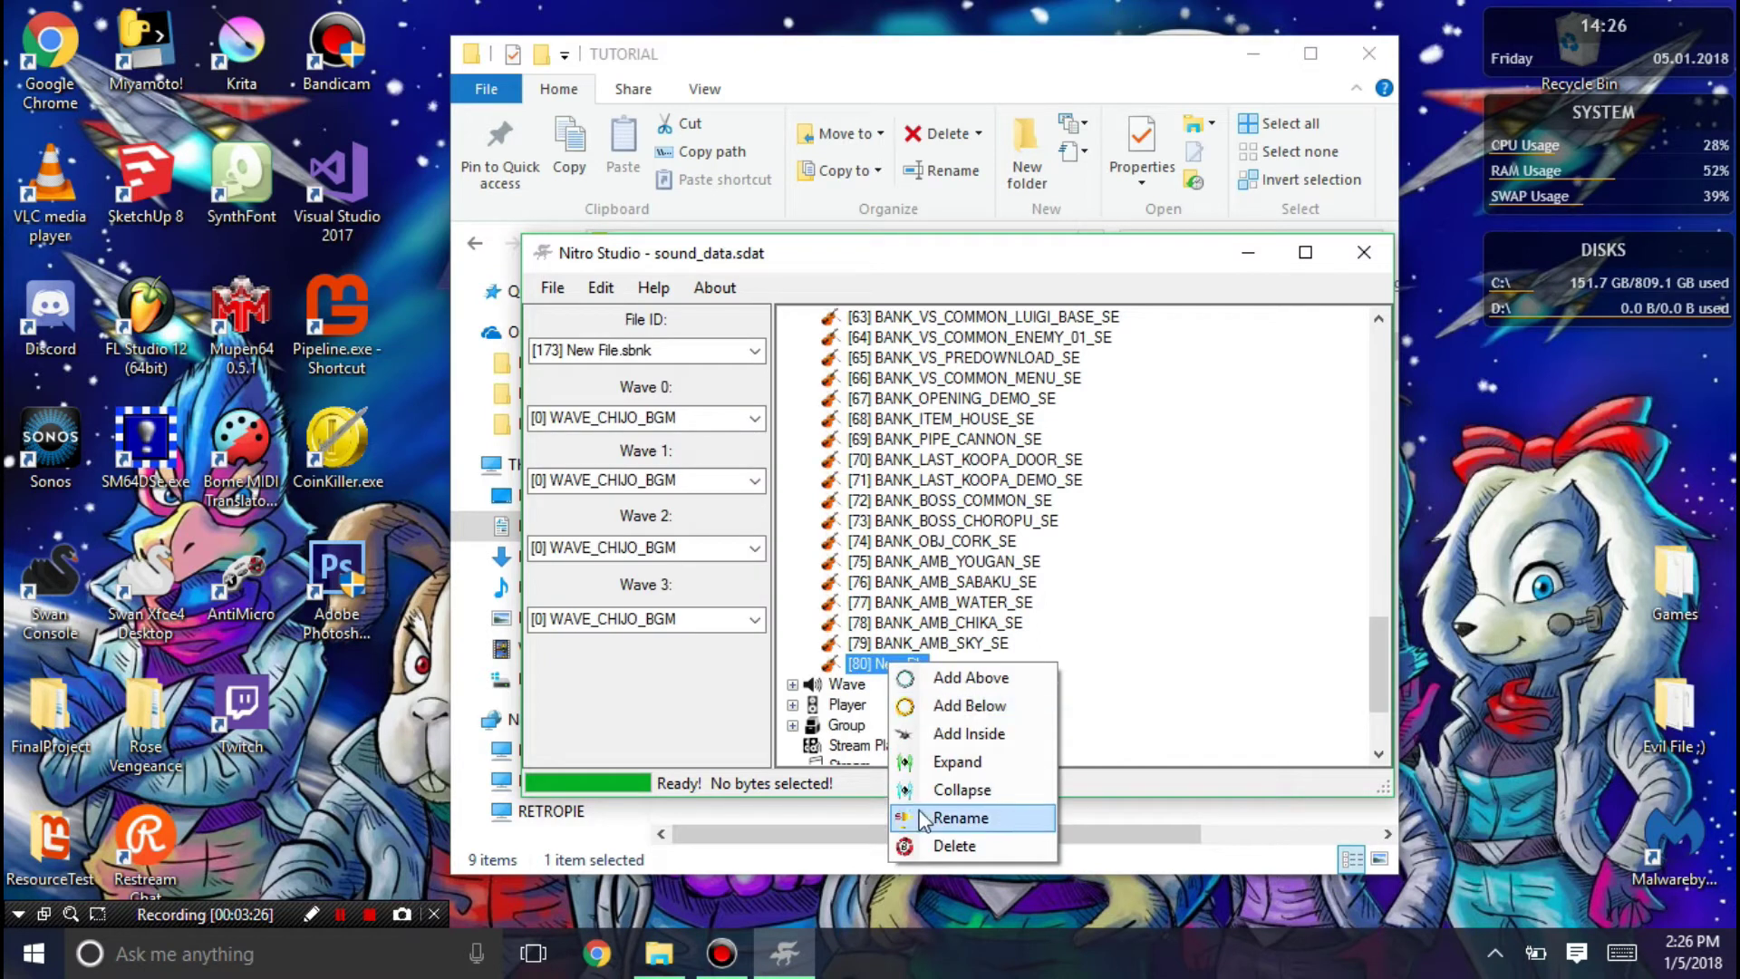
left_click(923, 818)
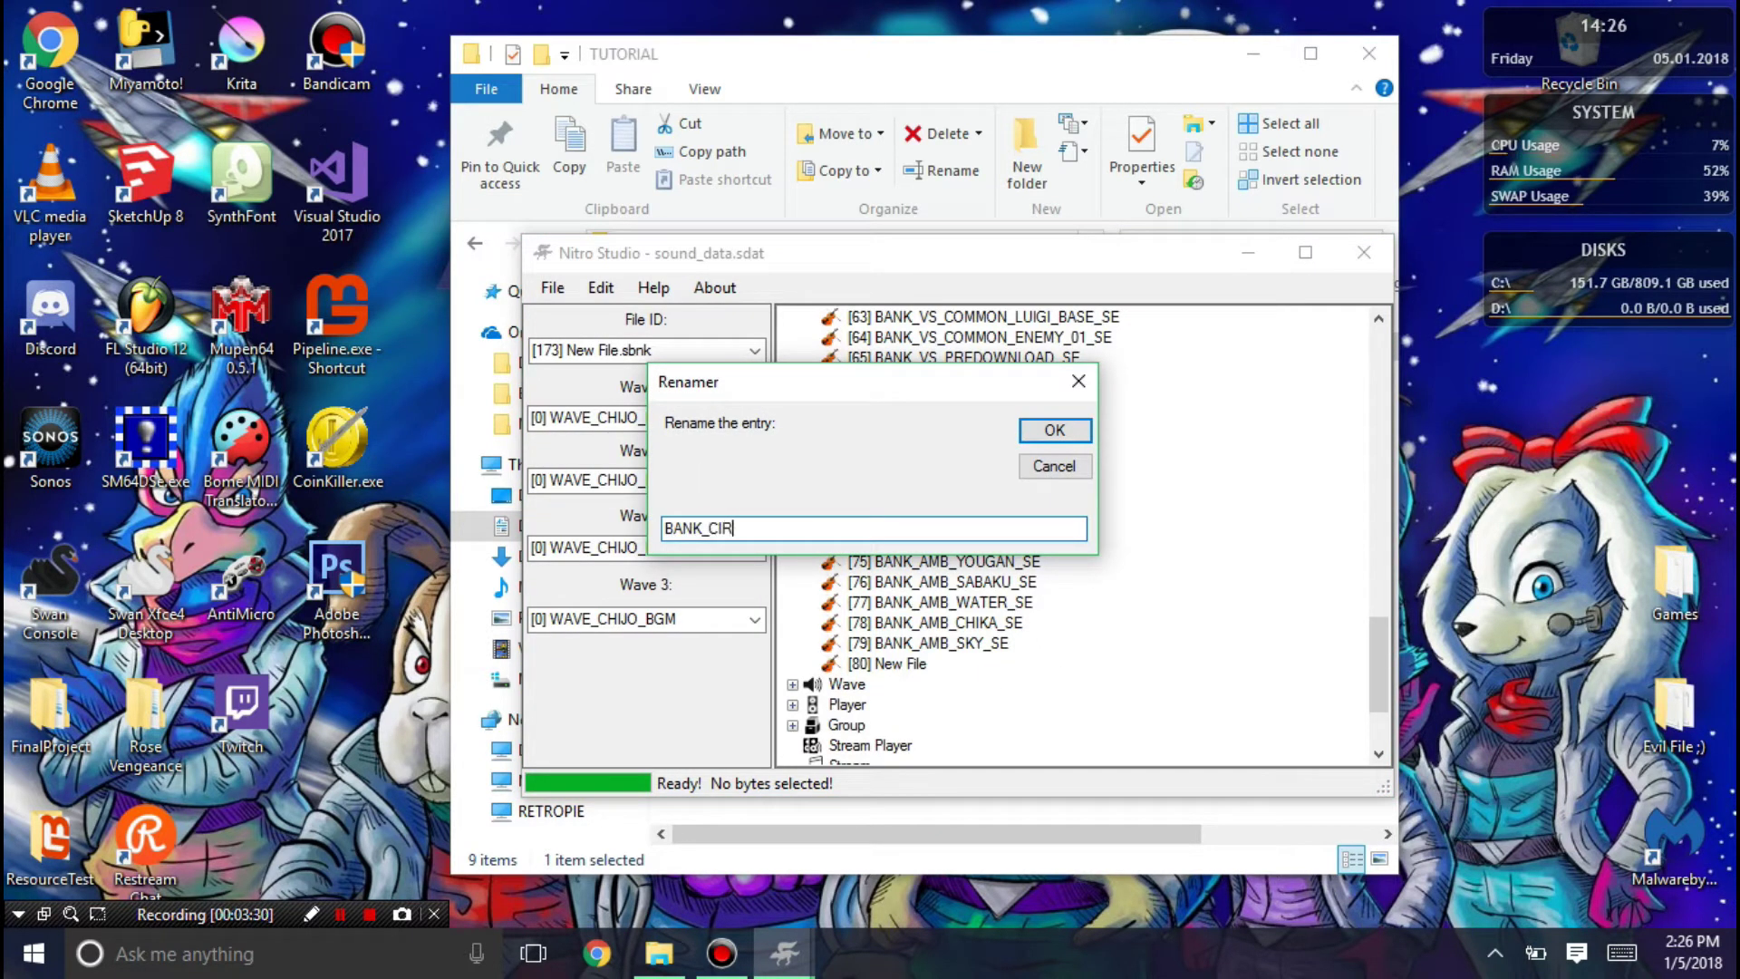
left_click(1051, 430)
scroll(906, 480, "down", 20)
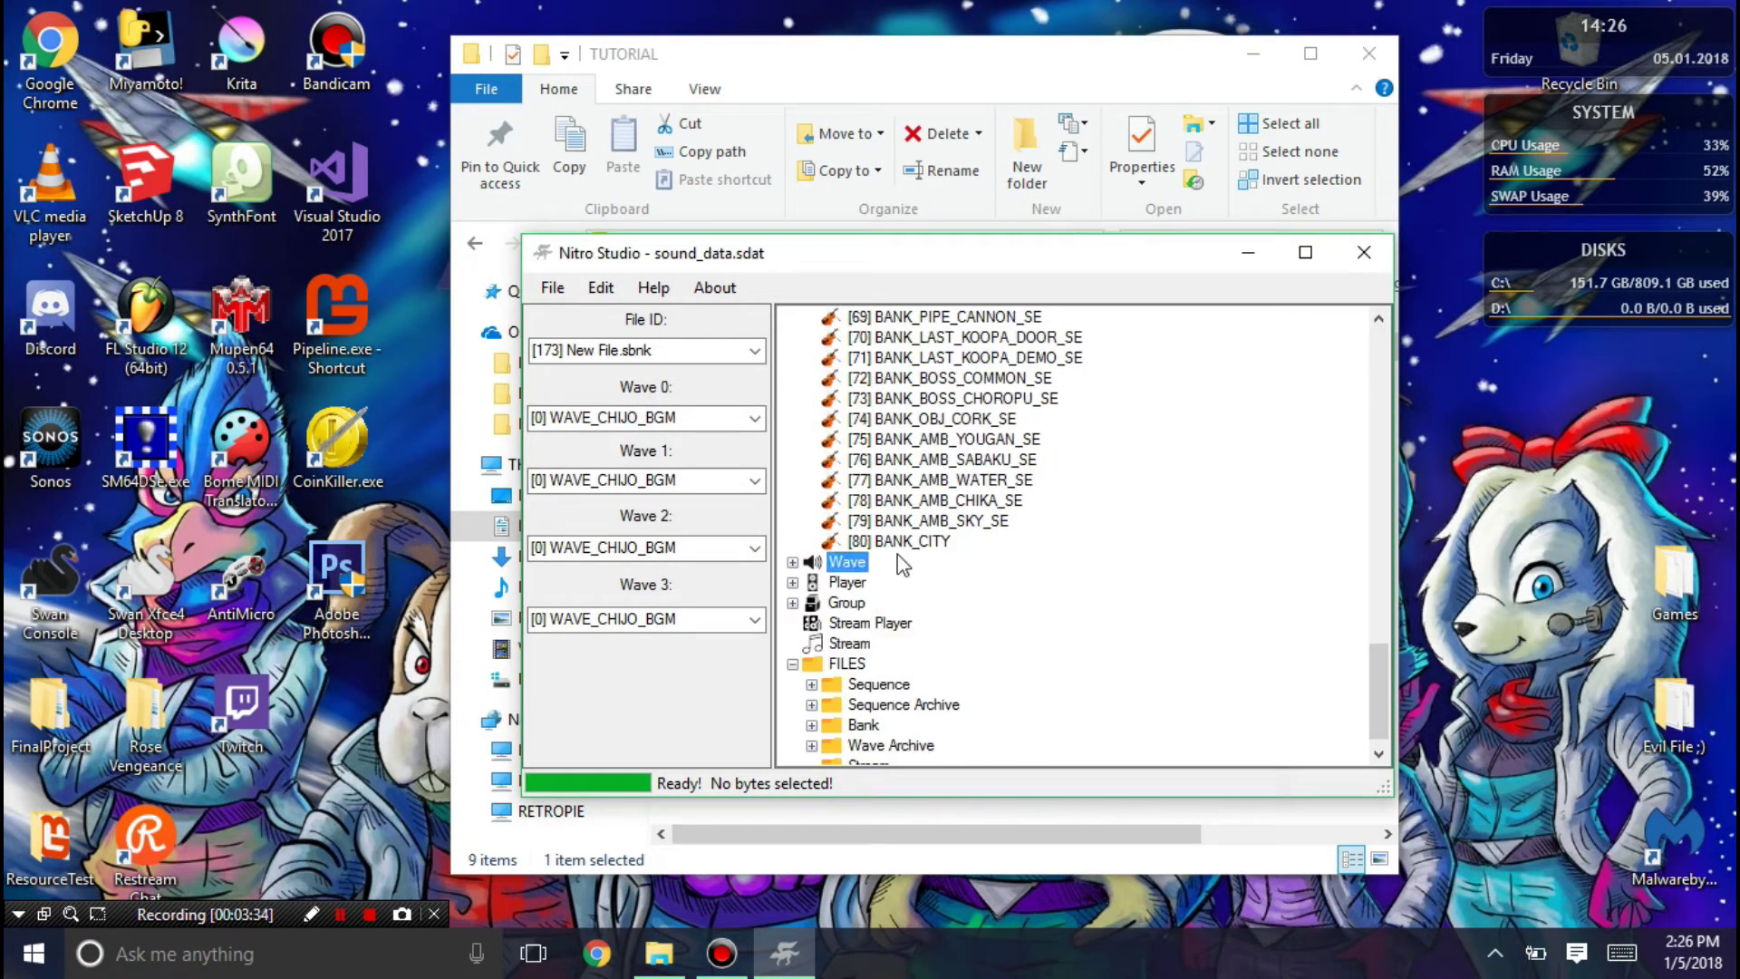
left_click(897, 541)
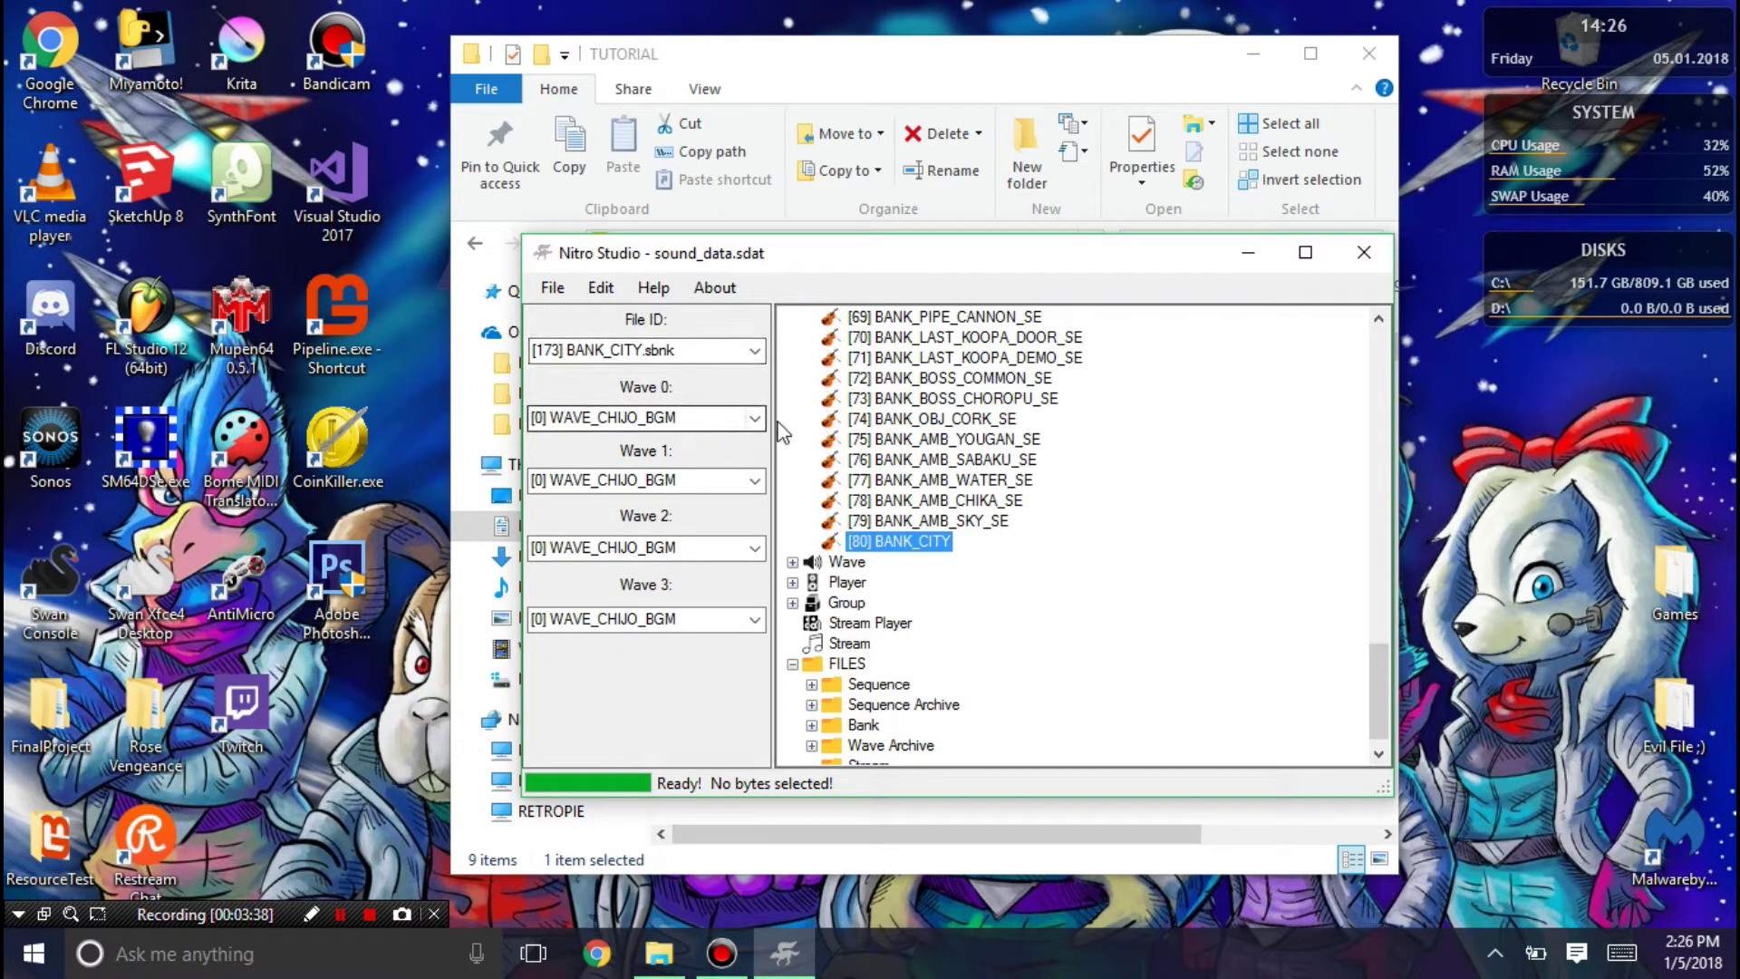
Set BANK_CITY's Wave 0 to [91] WAVE_RESIDENT and Wave 1 to [92] WAVE_CITY
left_click(755, 417)
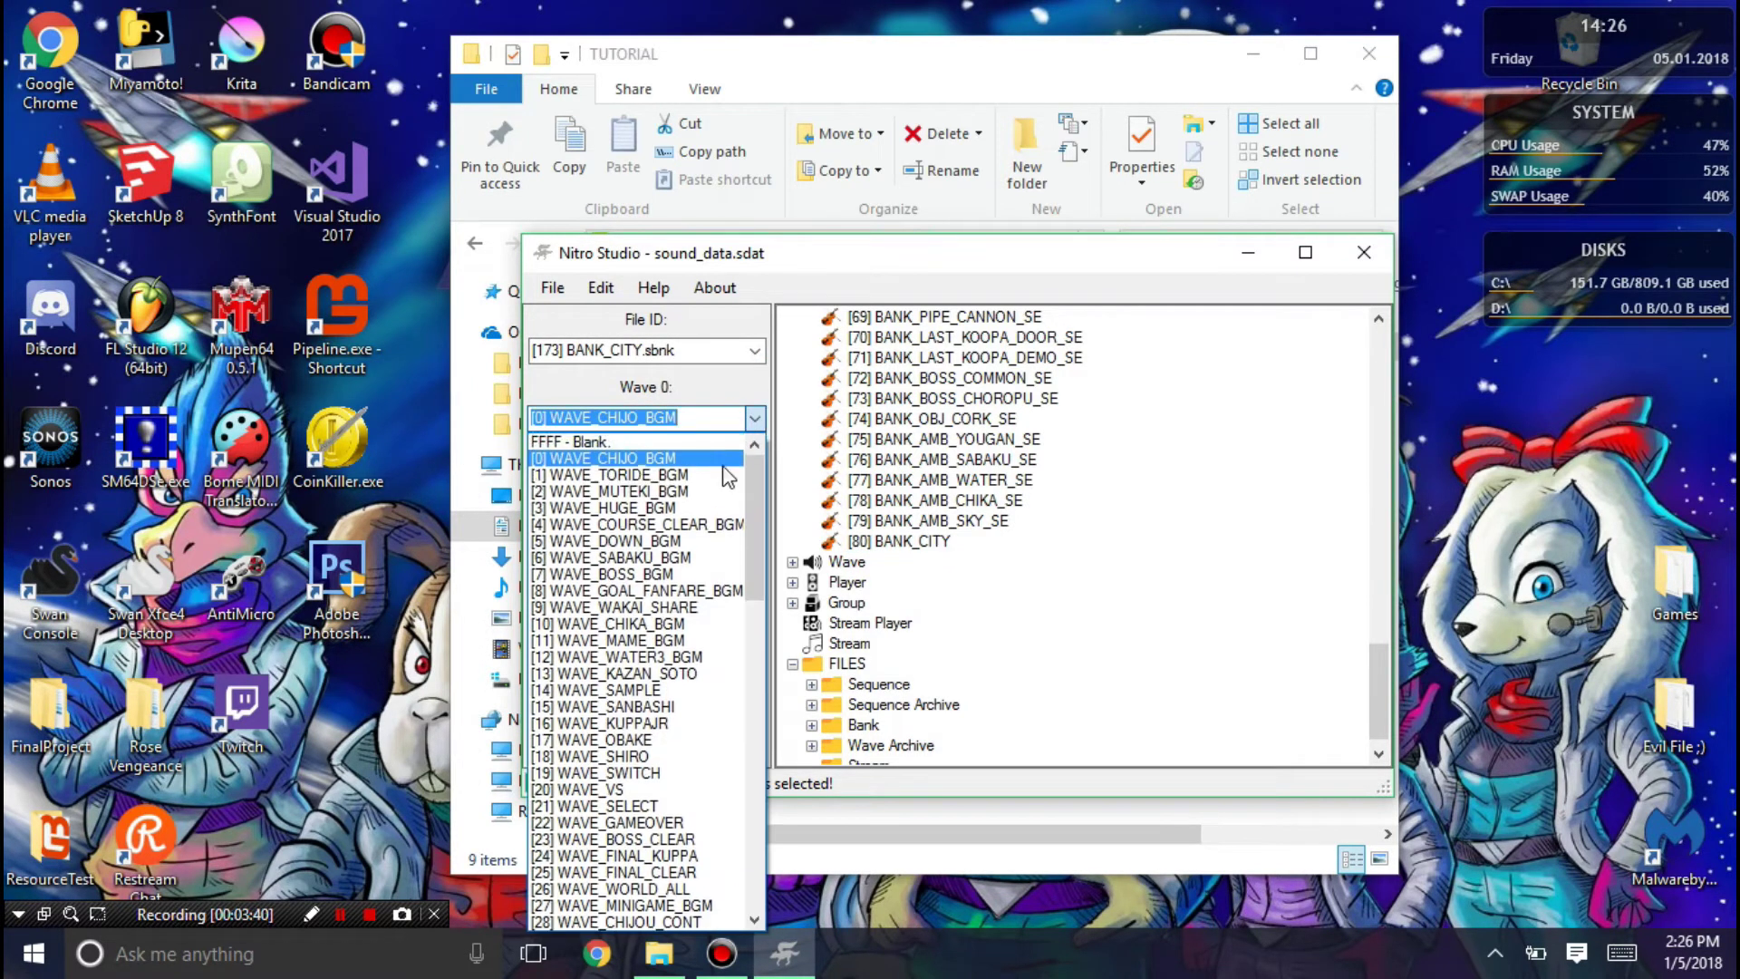
scroll(743, 497, "down", 15)
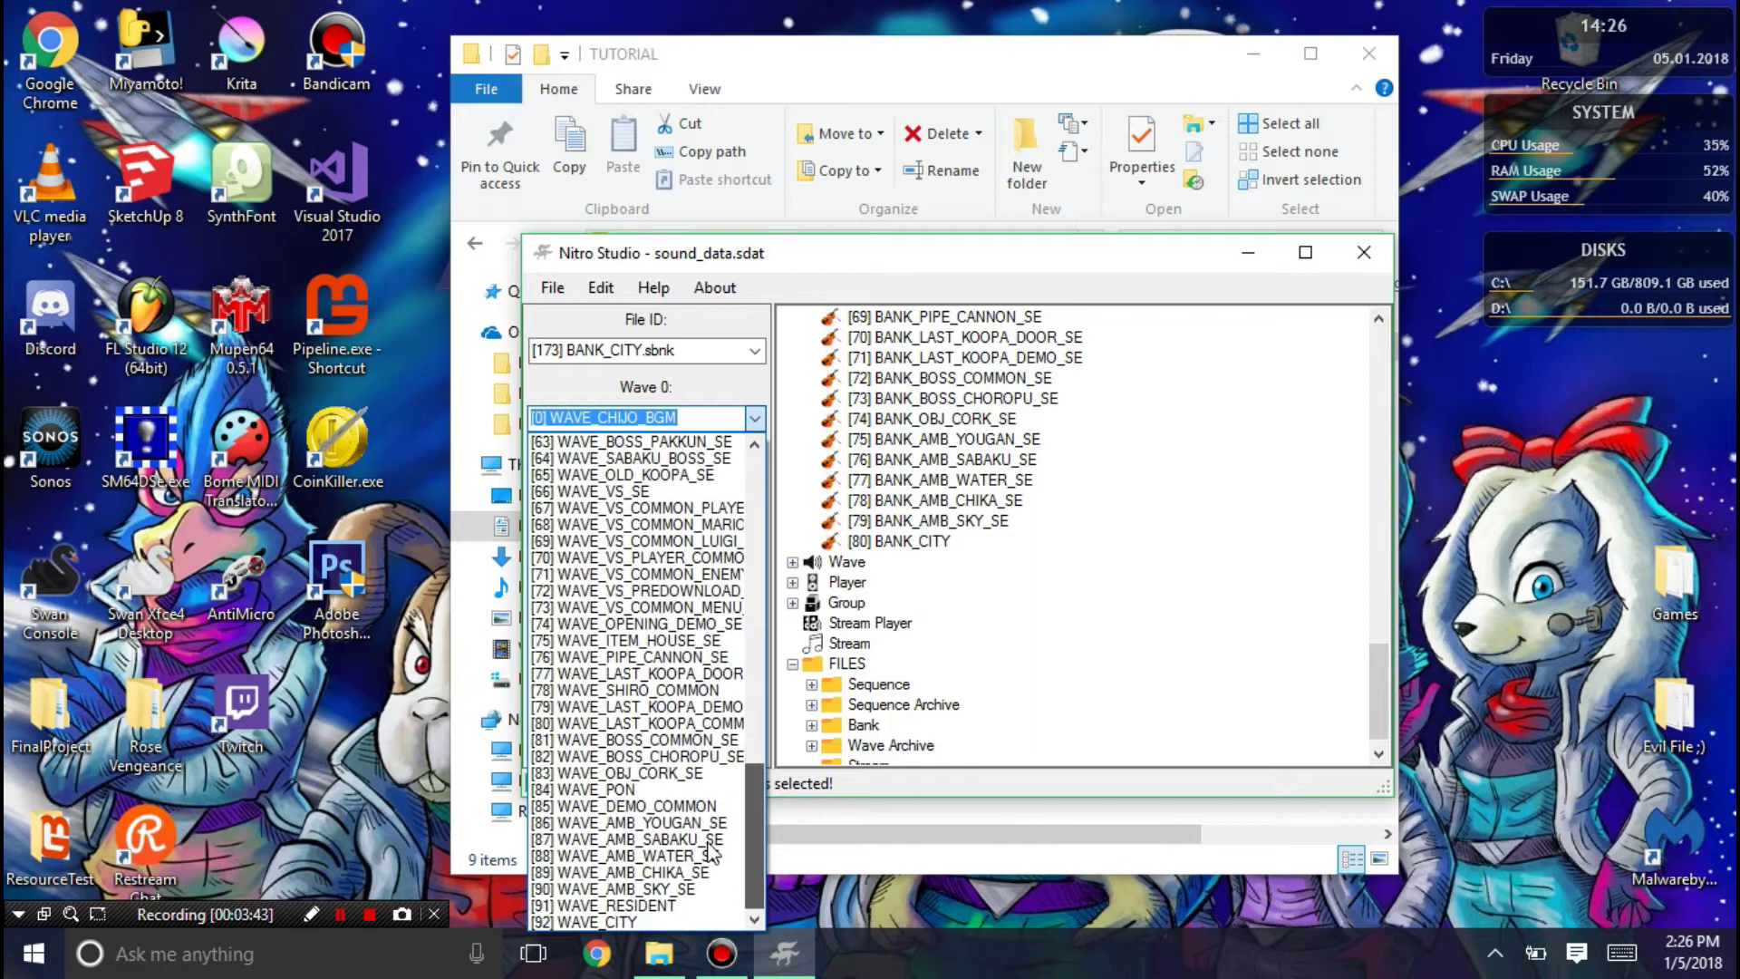
left_click(634, 895)
left_click(754, 479)
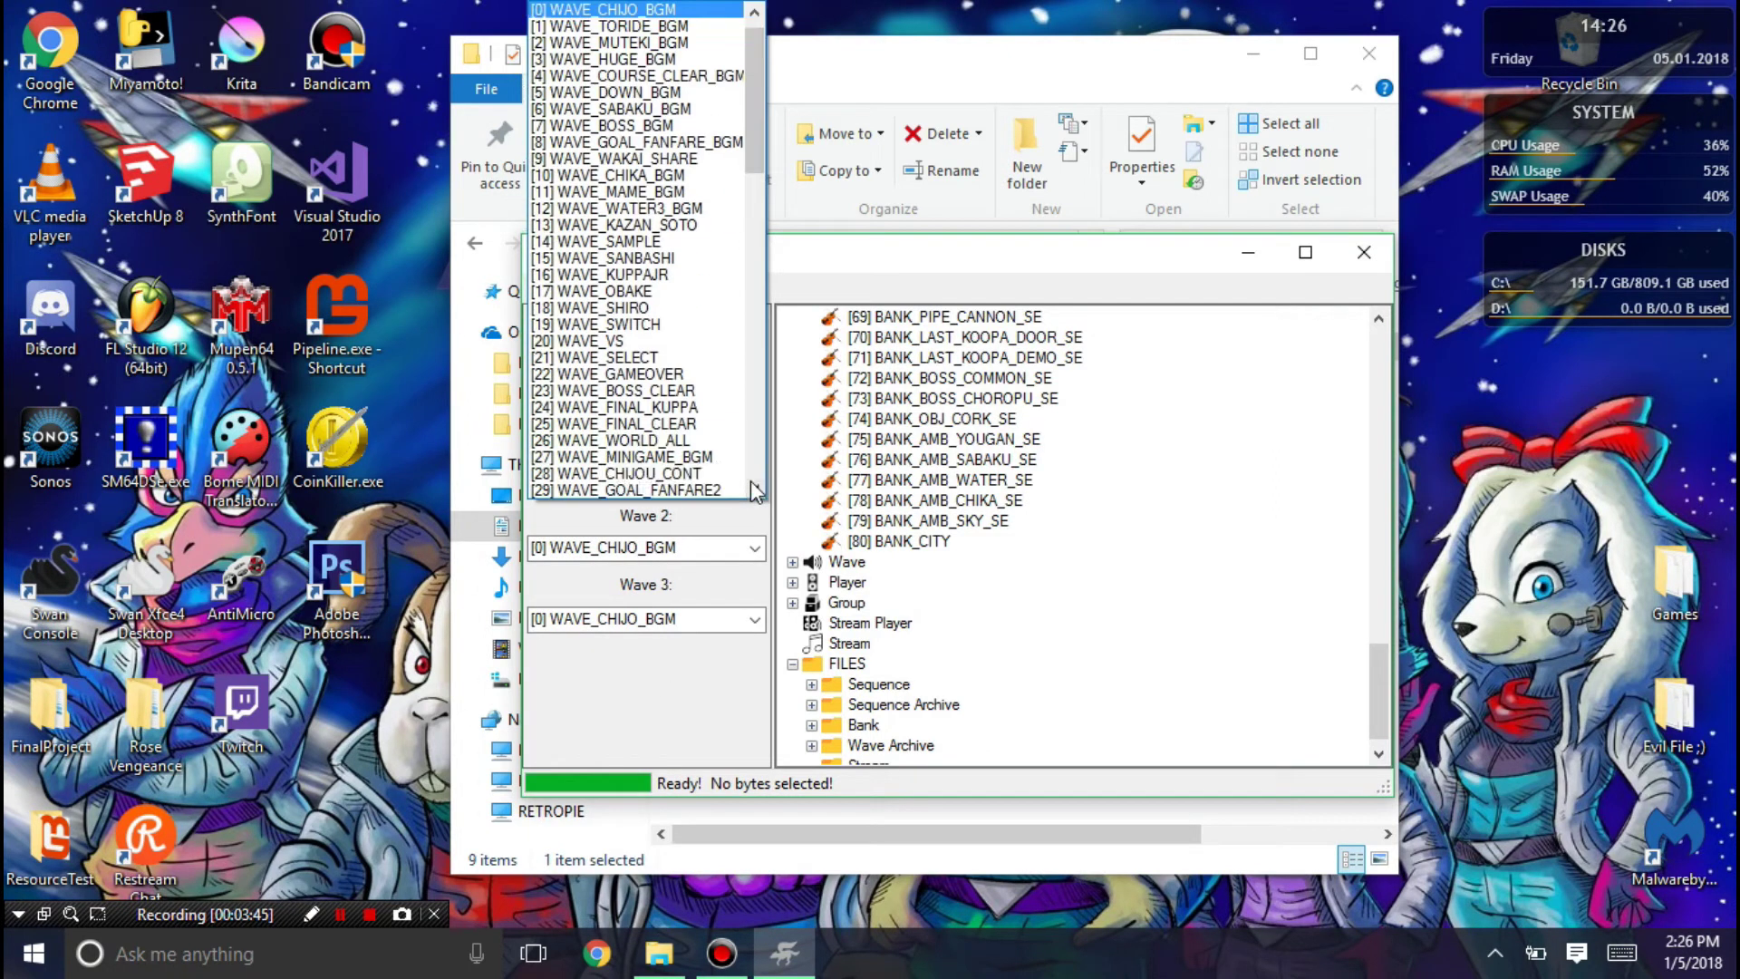
scroll(738, 362, "down", 7)
scroll(738, 272, "down", 14)
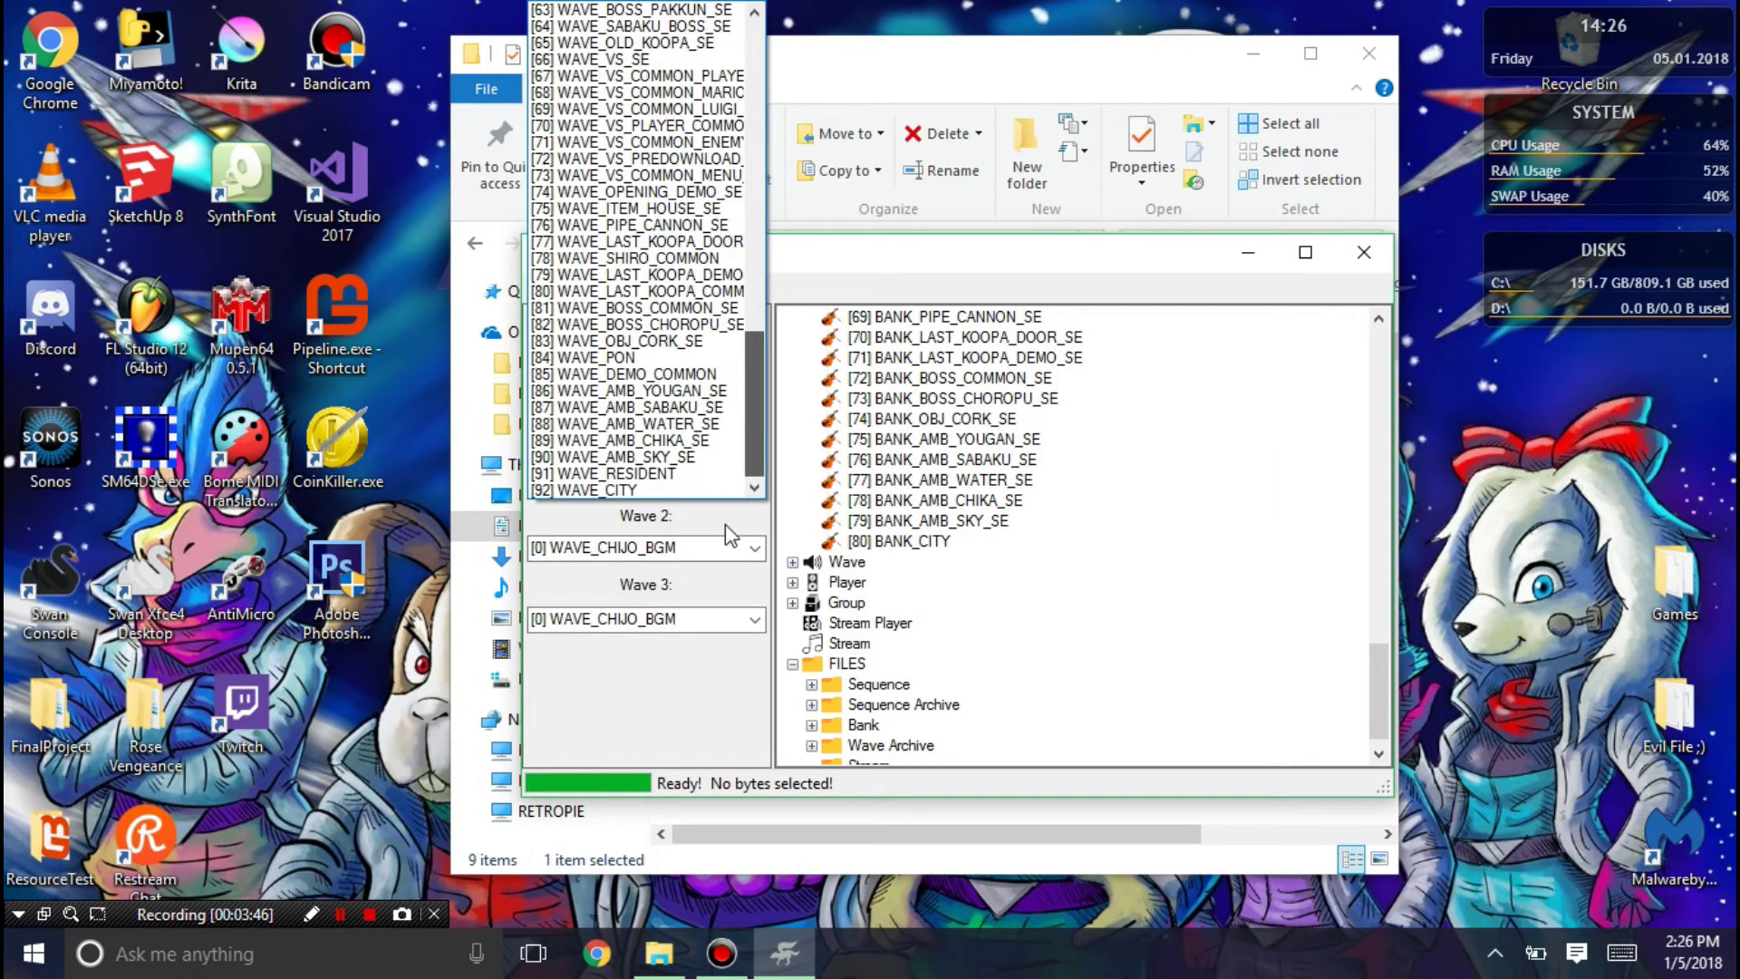
left_click(693, 489)
scroll(666, 543, "up", 1)
scroll(689, 616, "up", 1)
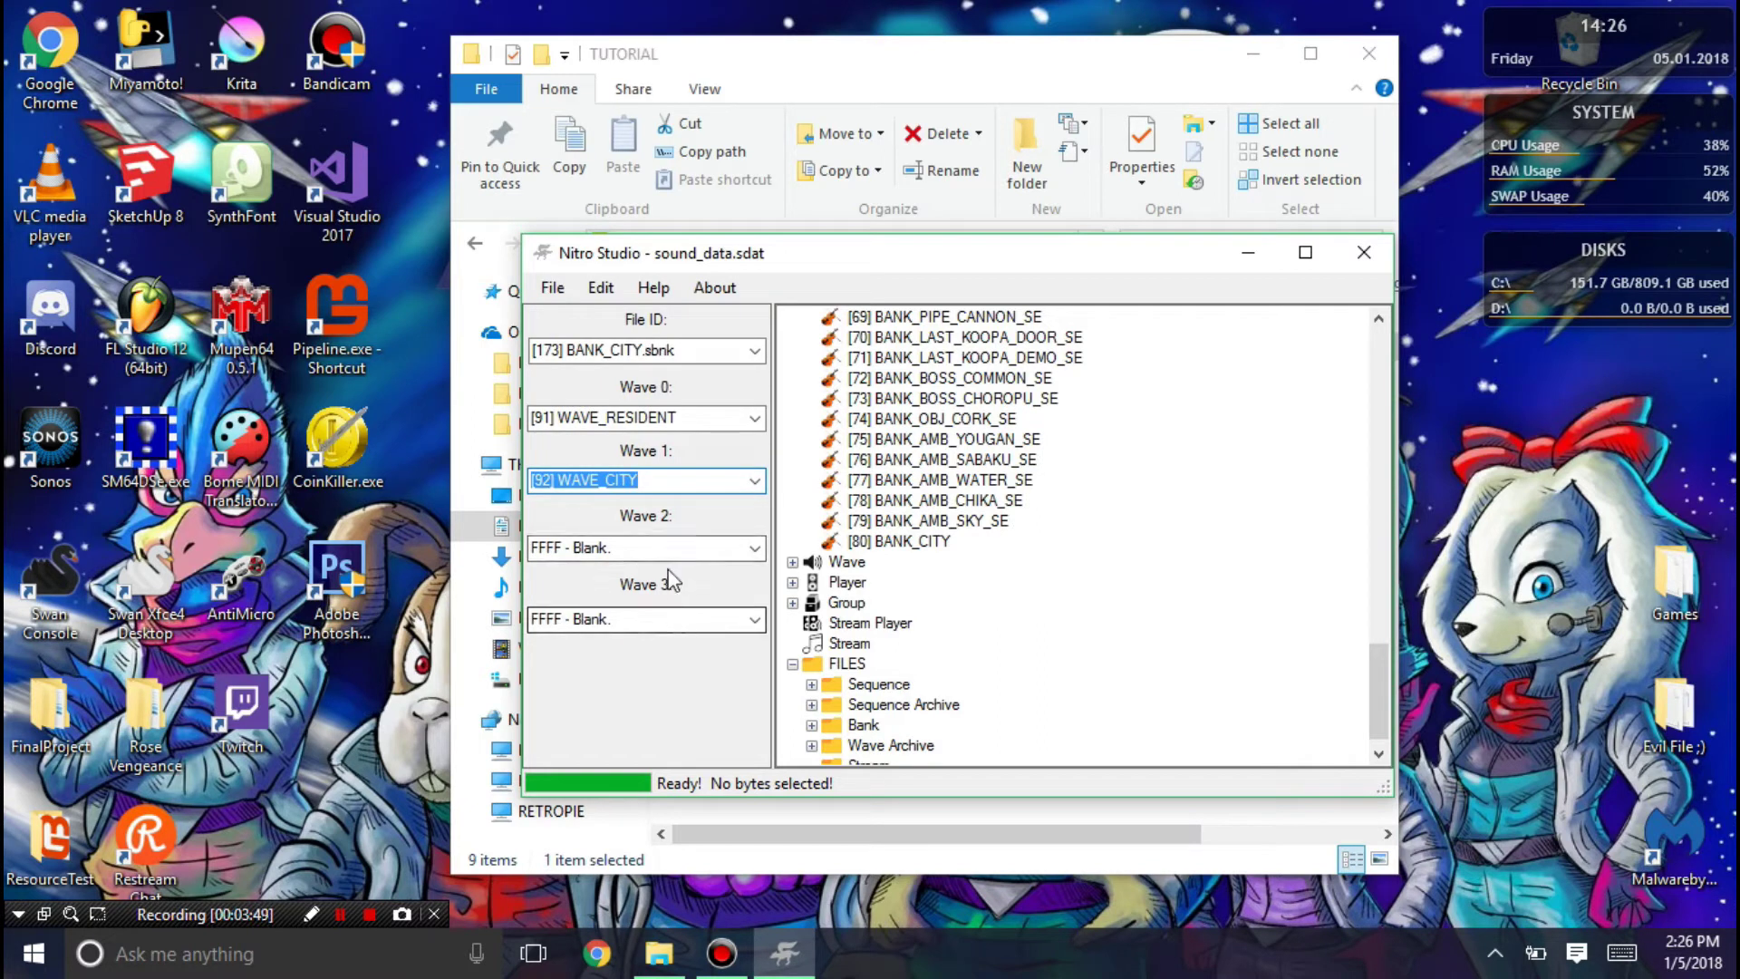
Reselect BANK_CITY to confirm its wave choices, comparing with another bank
left_click(847, 562)
left_click(893, 542)
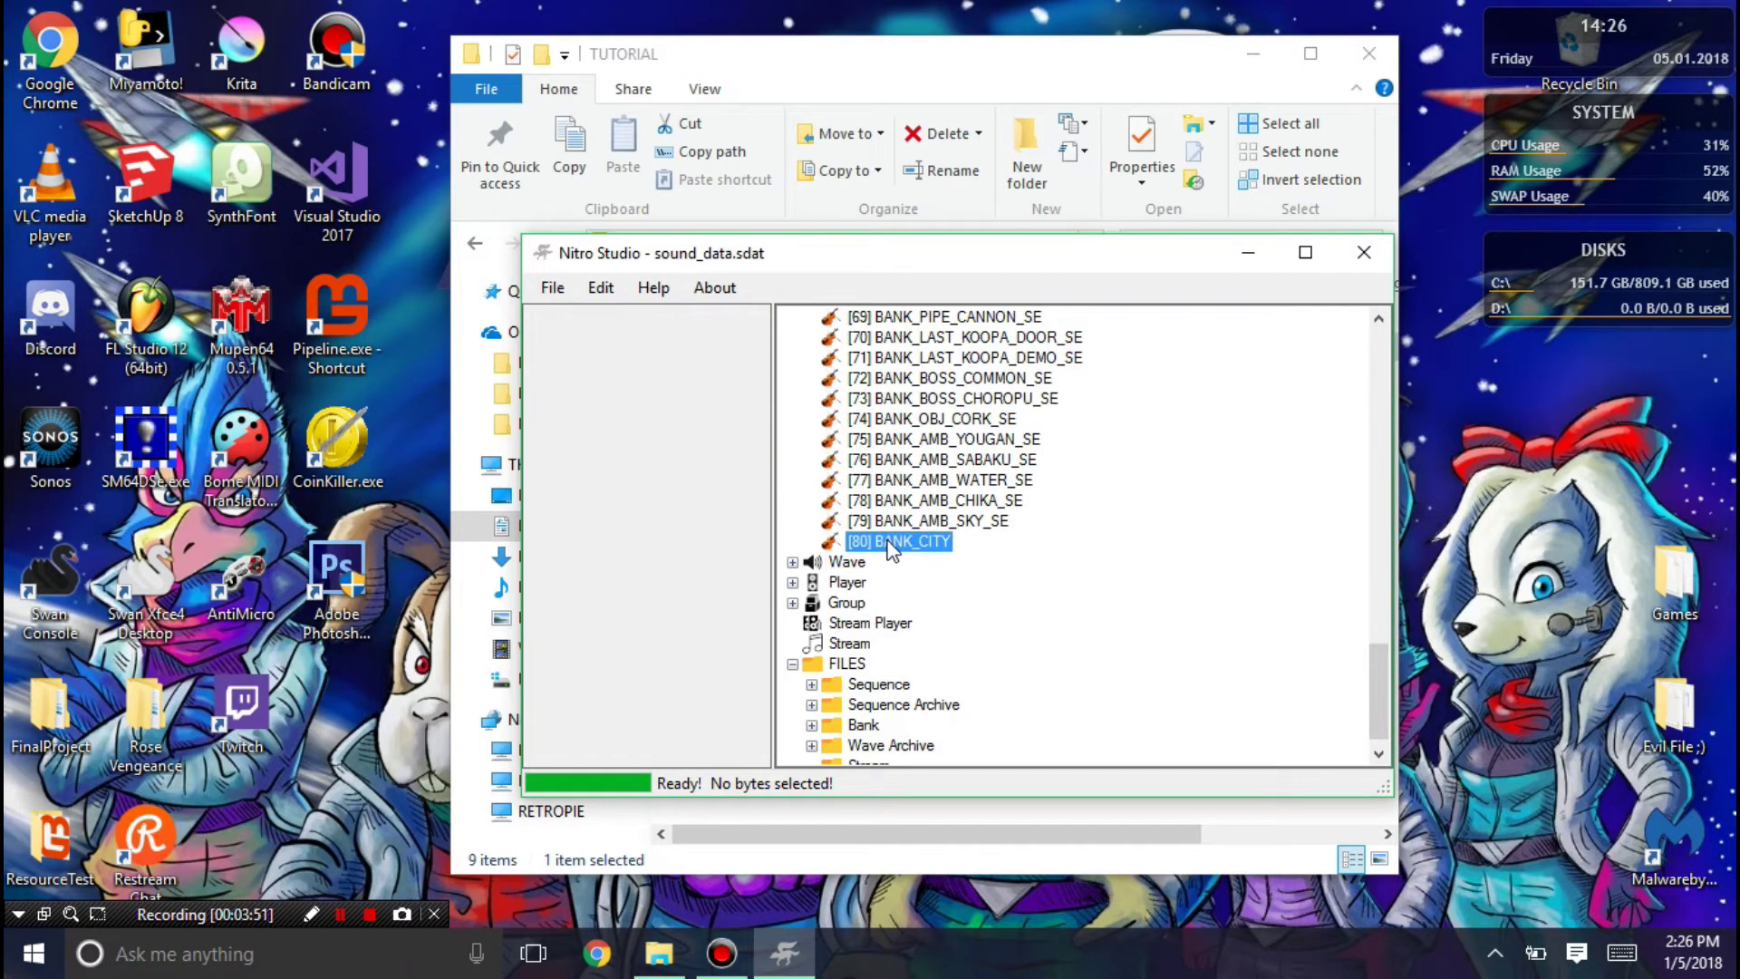
left_click(907, 480)
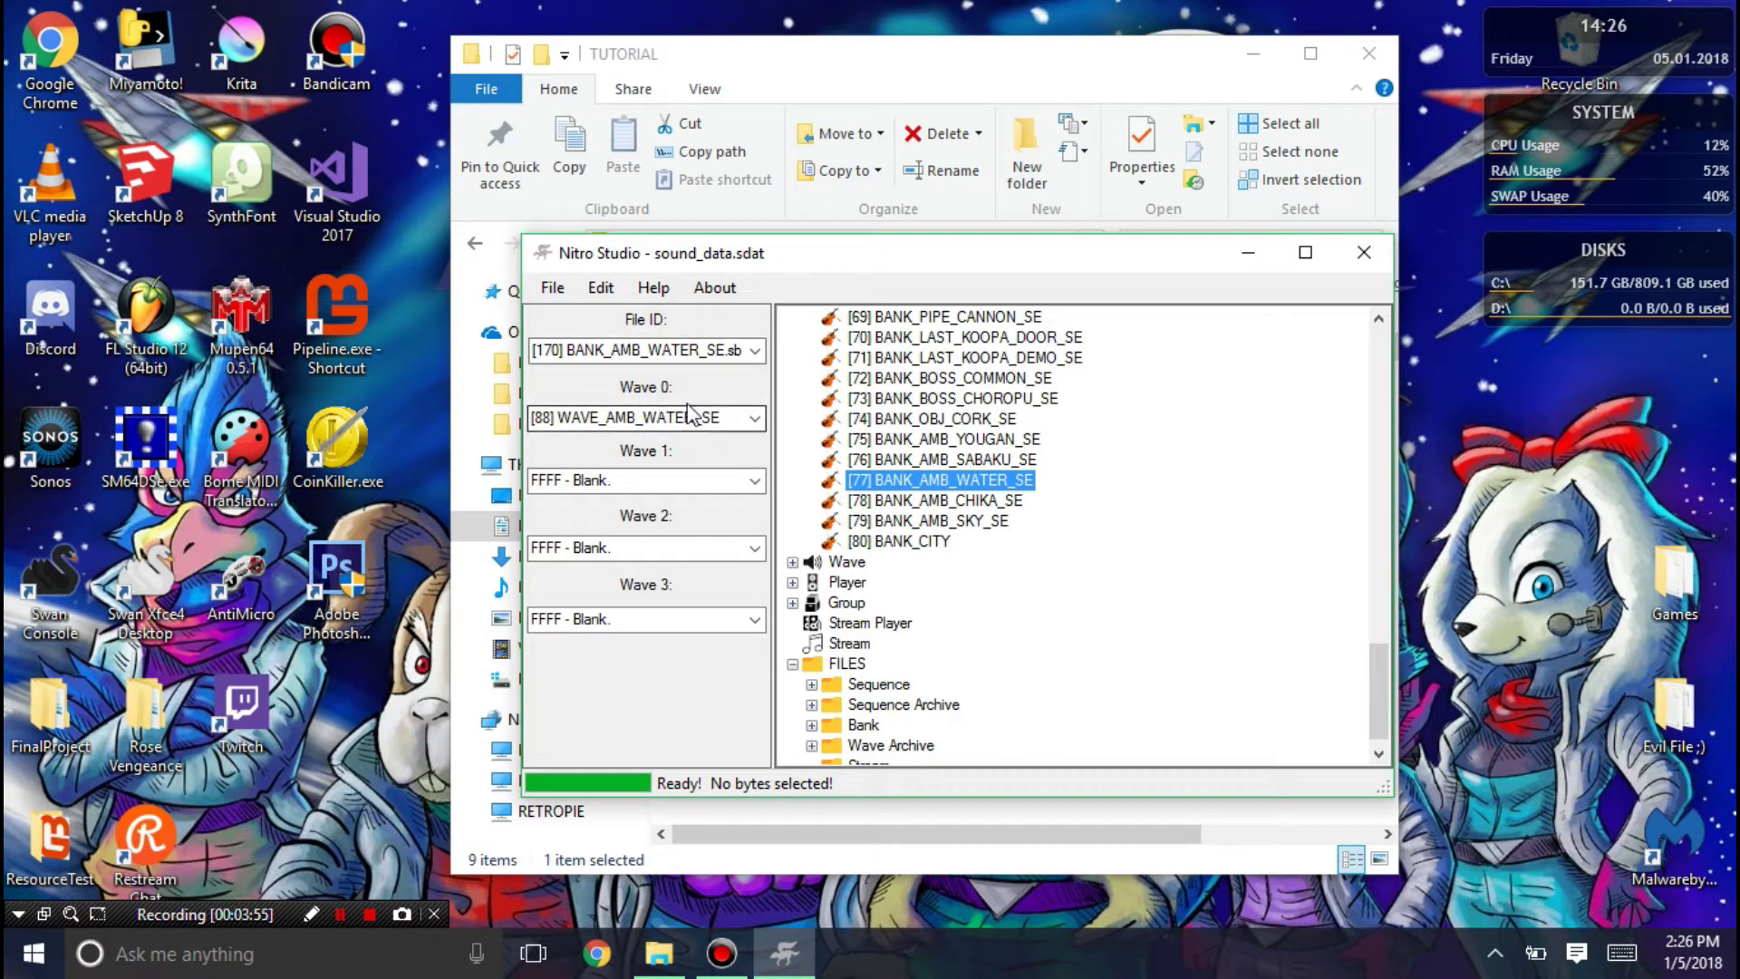
left_click(906, 541)
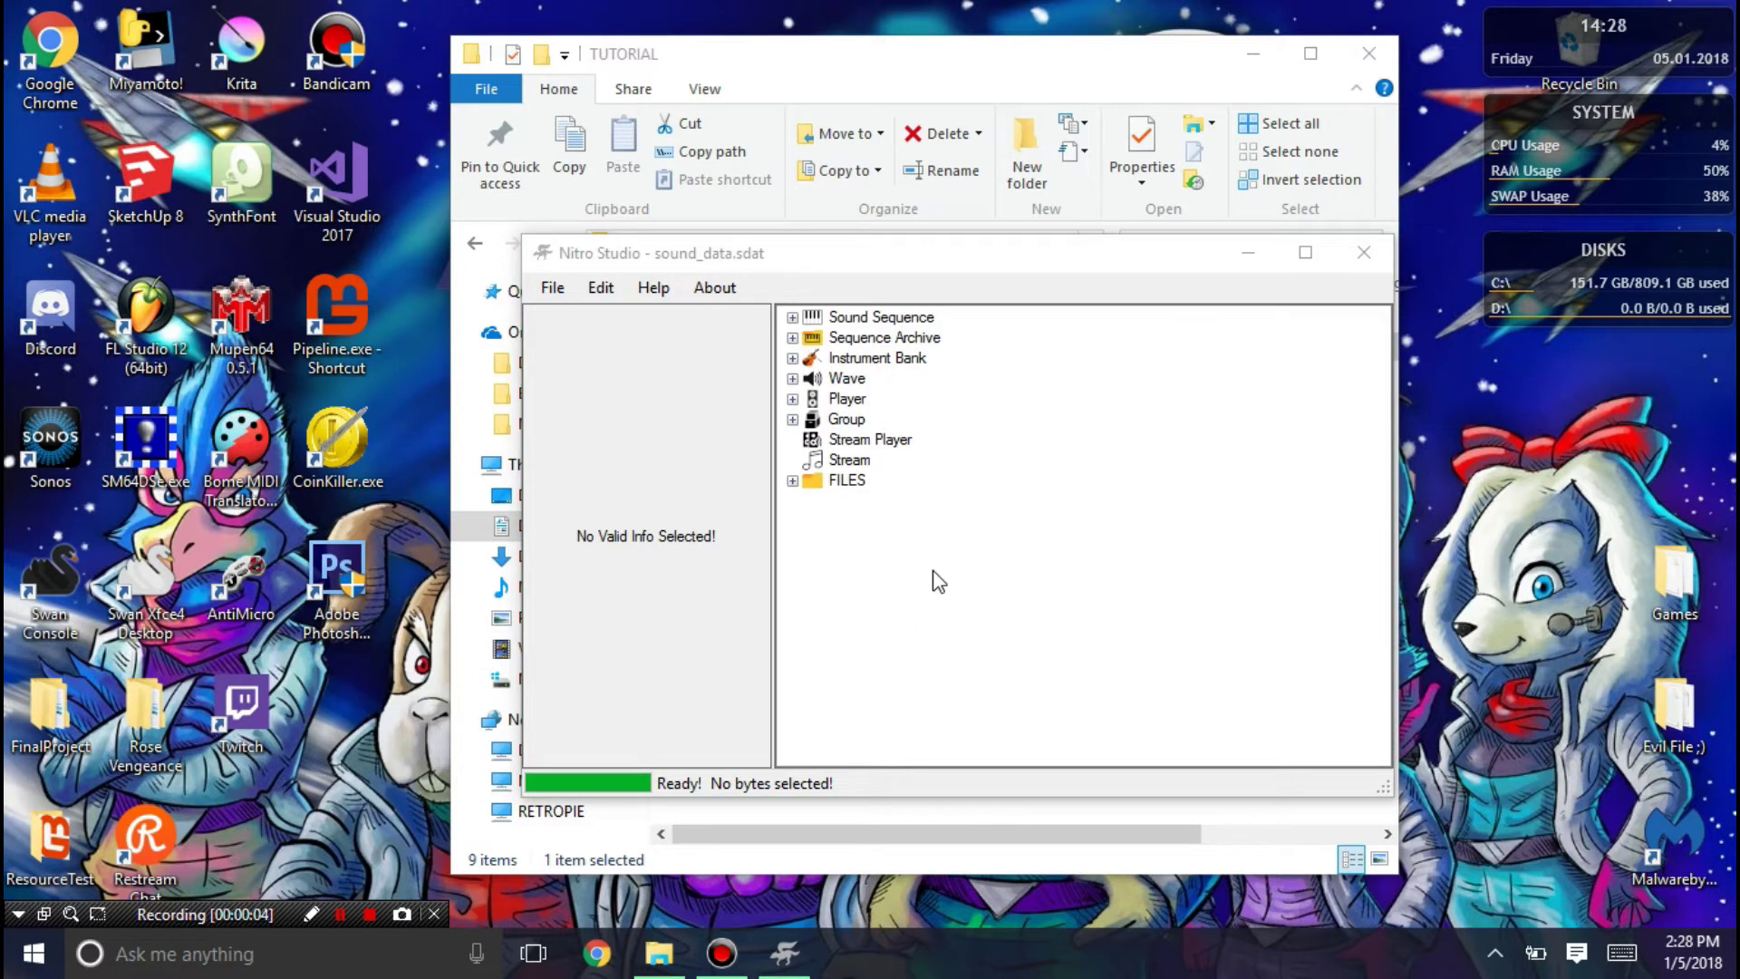
Add CityNewer.sseq from the CITY folder to the Sequence files folder
left_click(792, 480)
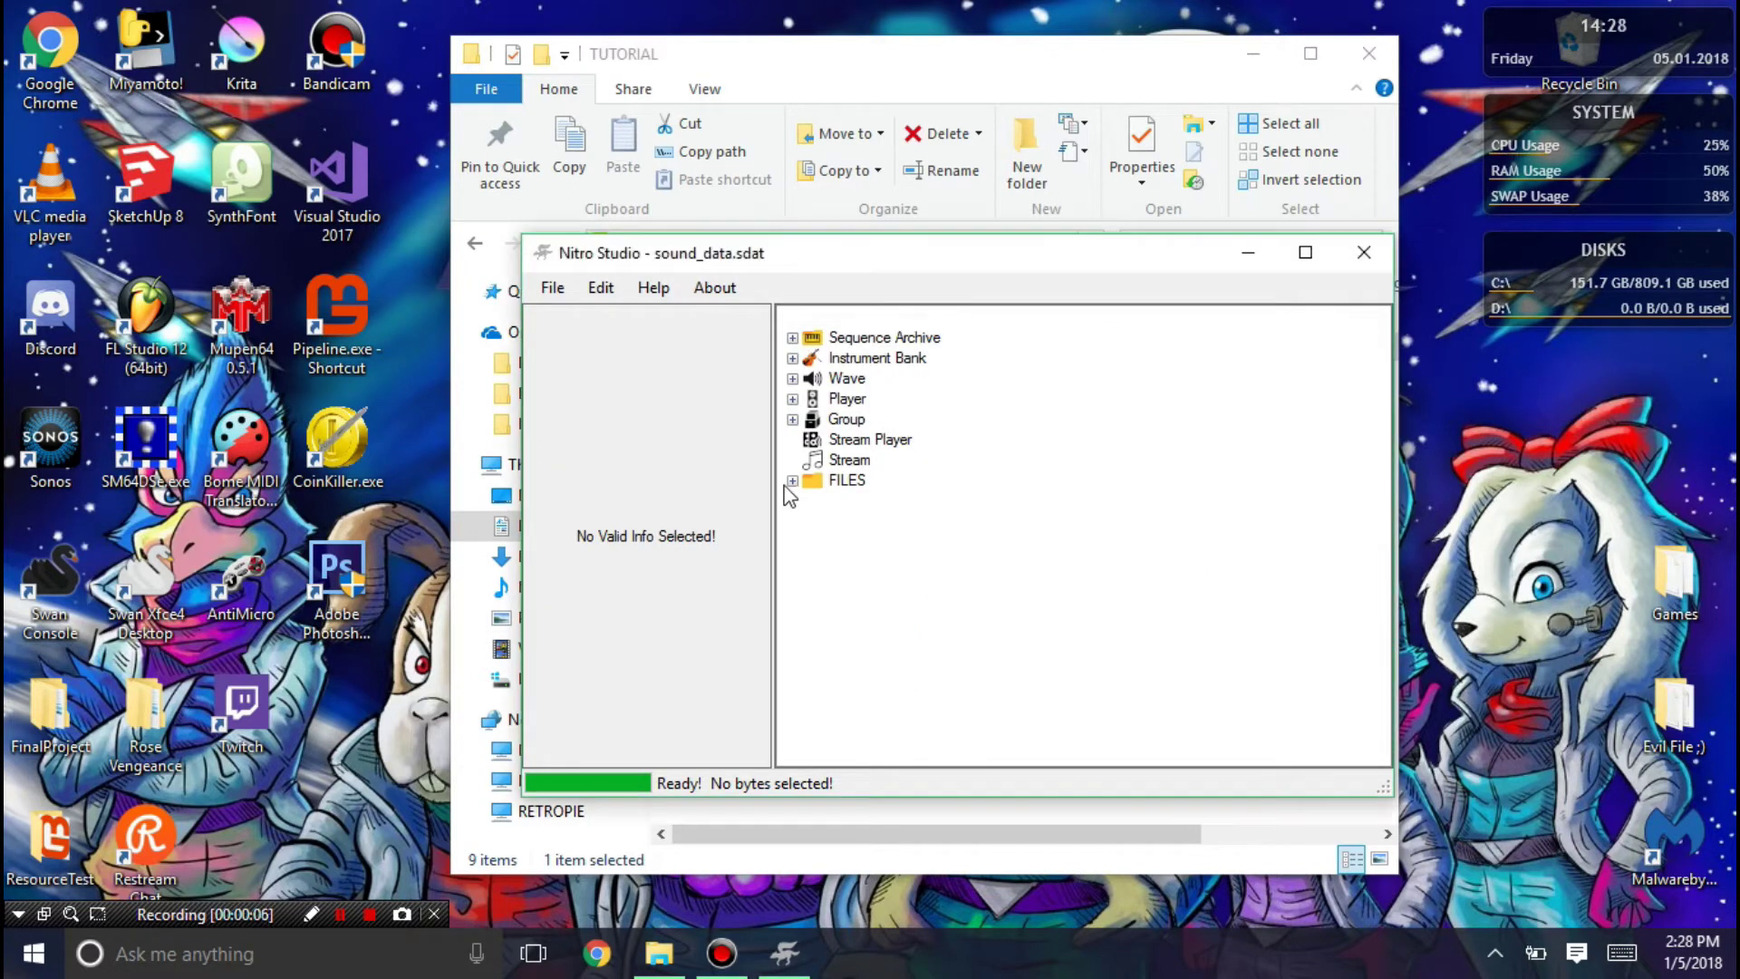
left_click(865, 342)
right_click(867, 342)
left_click(883, 356)
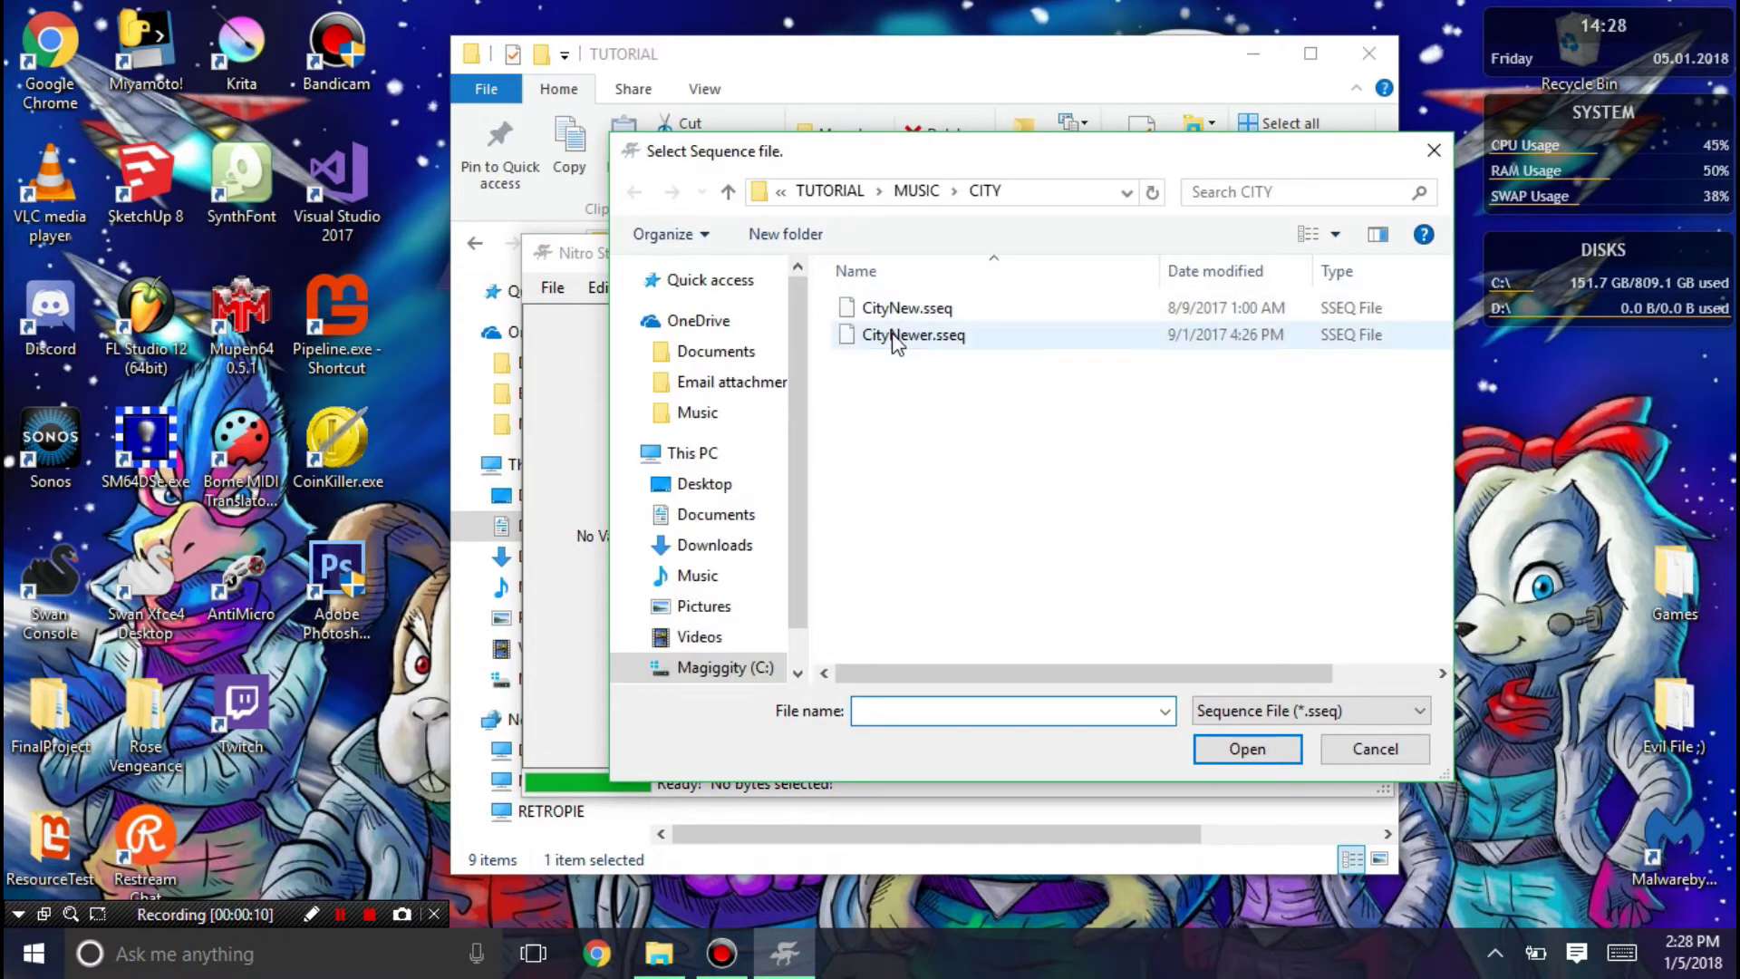
double_click(894, 337)
Find the new [112] New File entry in the Sound Sequence list and bring up its actions
left_click(792, 482)
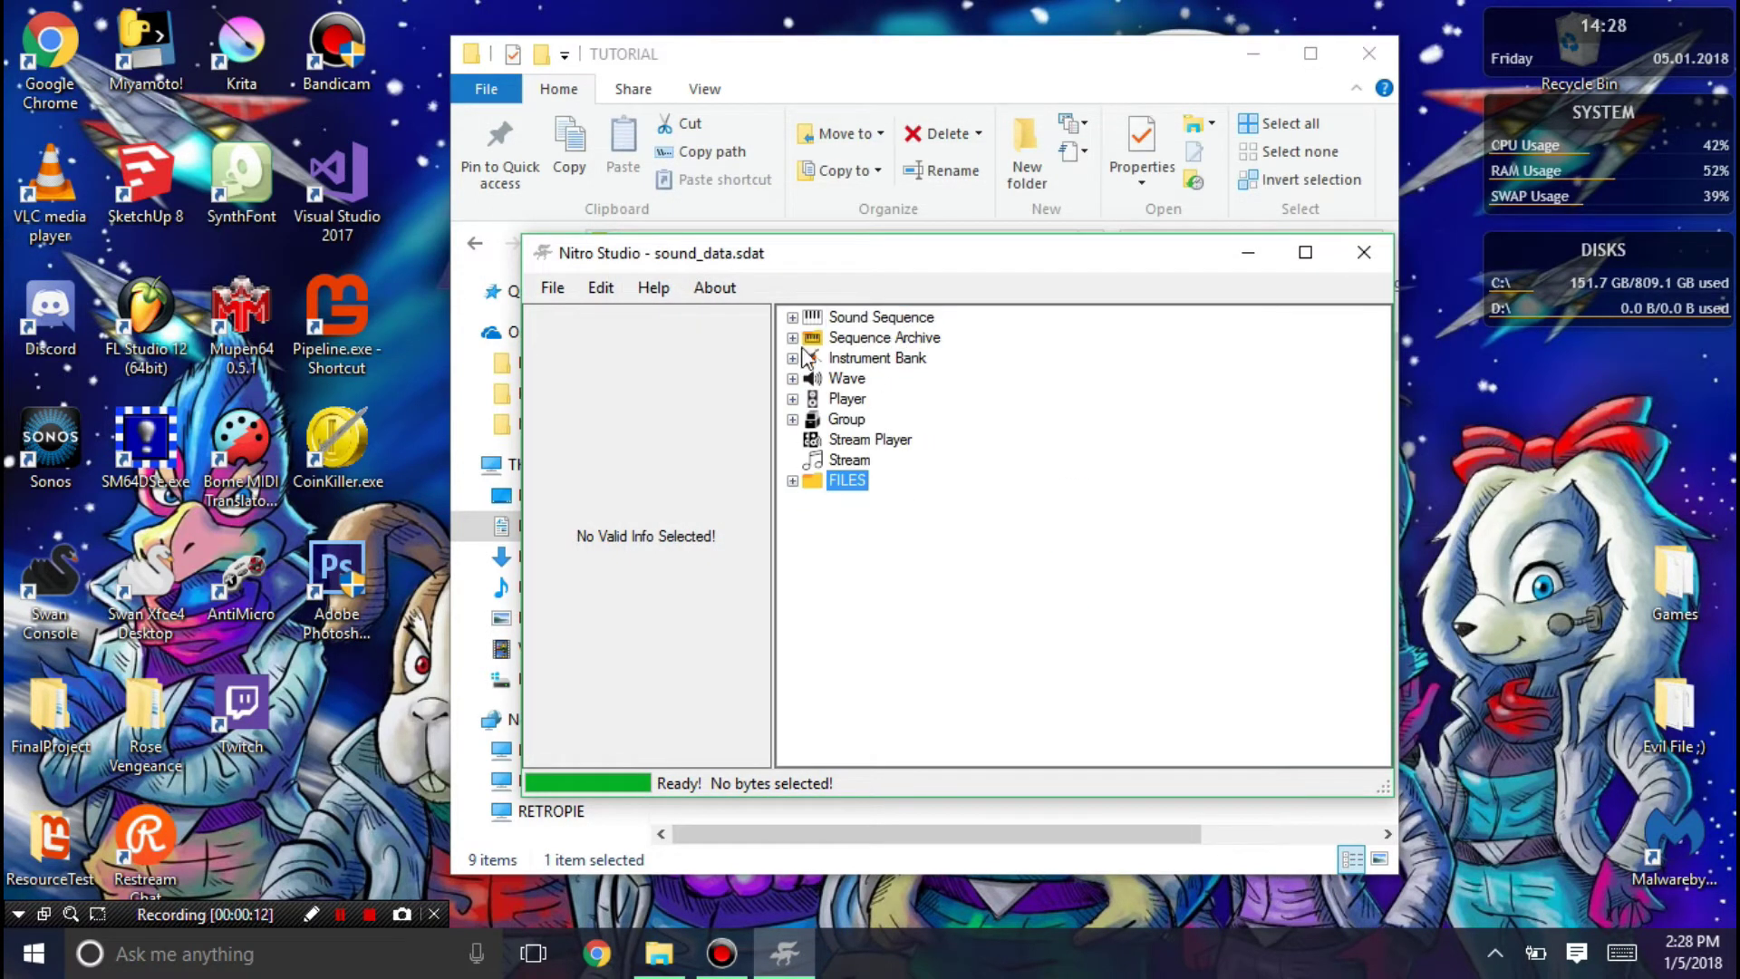
left_click(792, 317)
left_click_drag(1378, 358, 1365, 714)
left_click(964, 587)
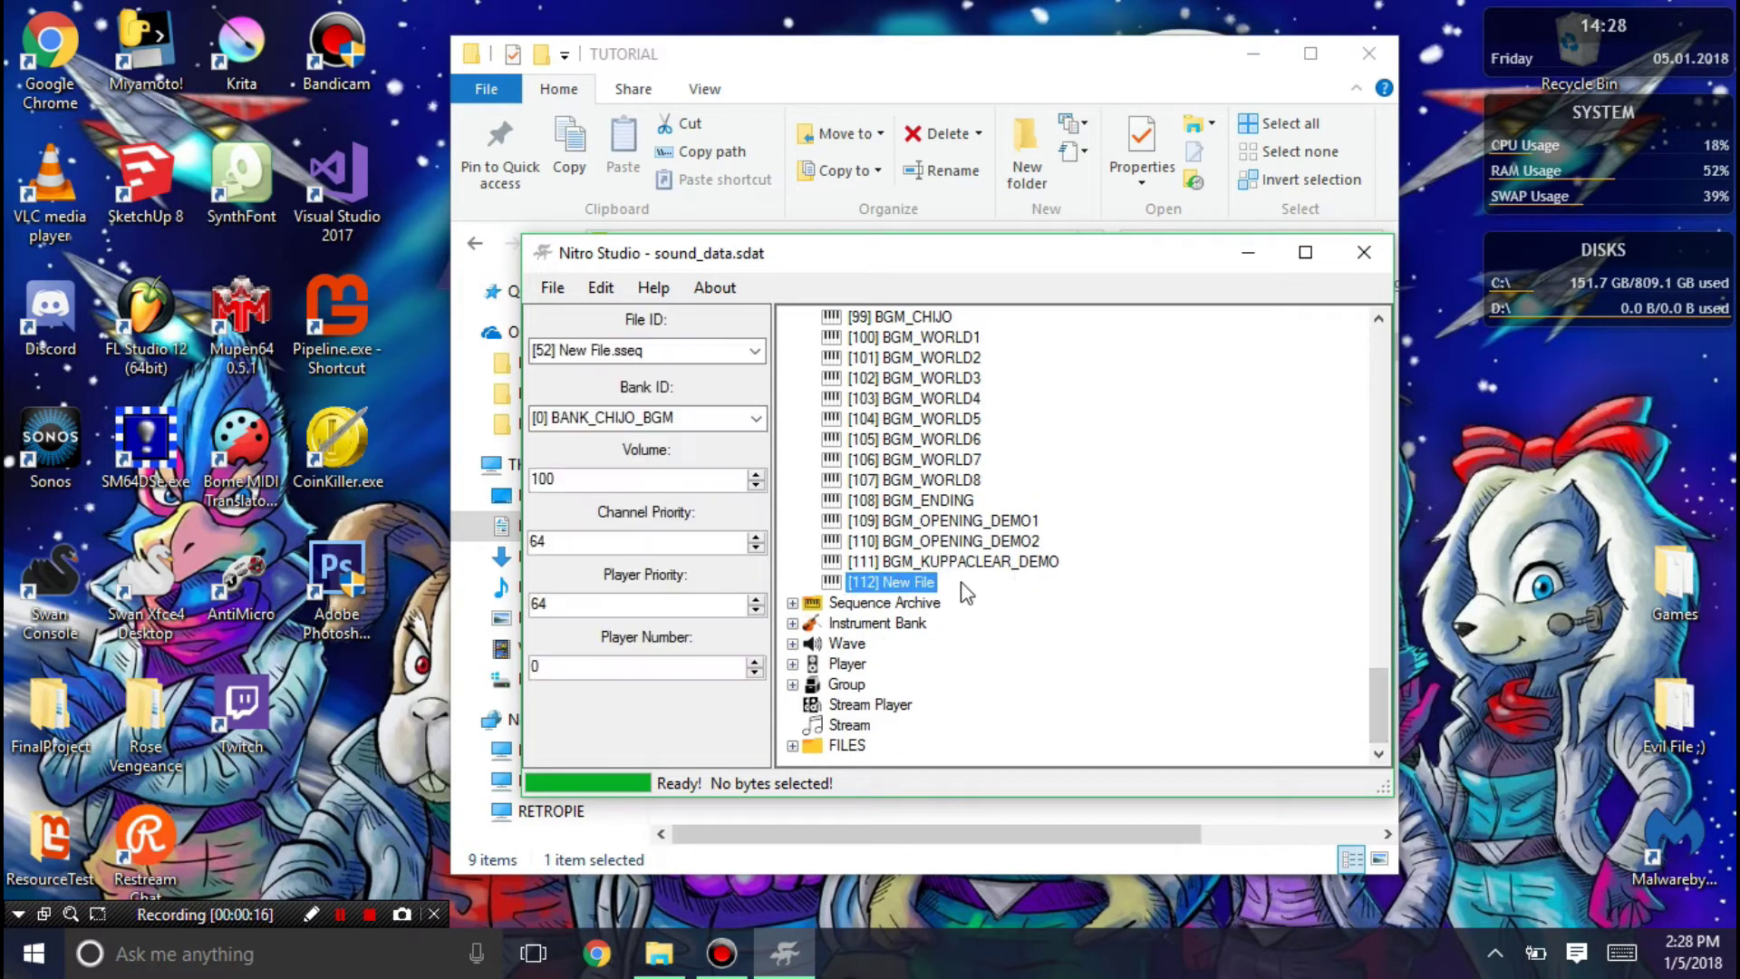
right_click(901, 584)
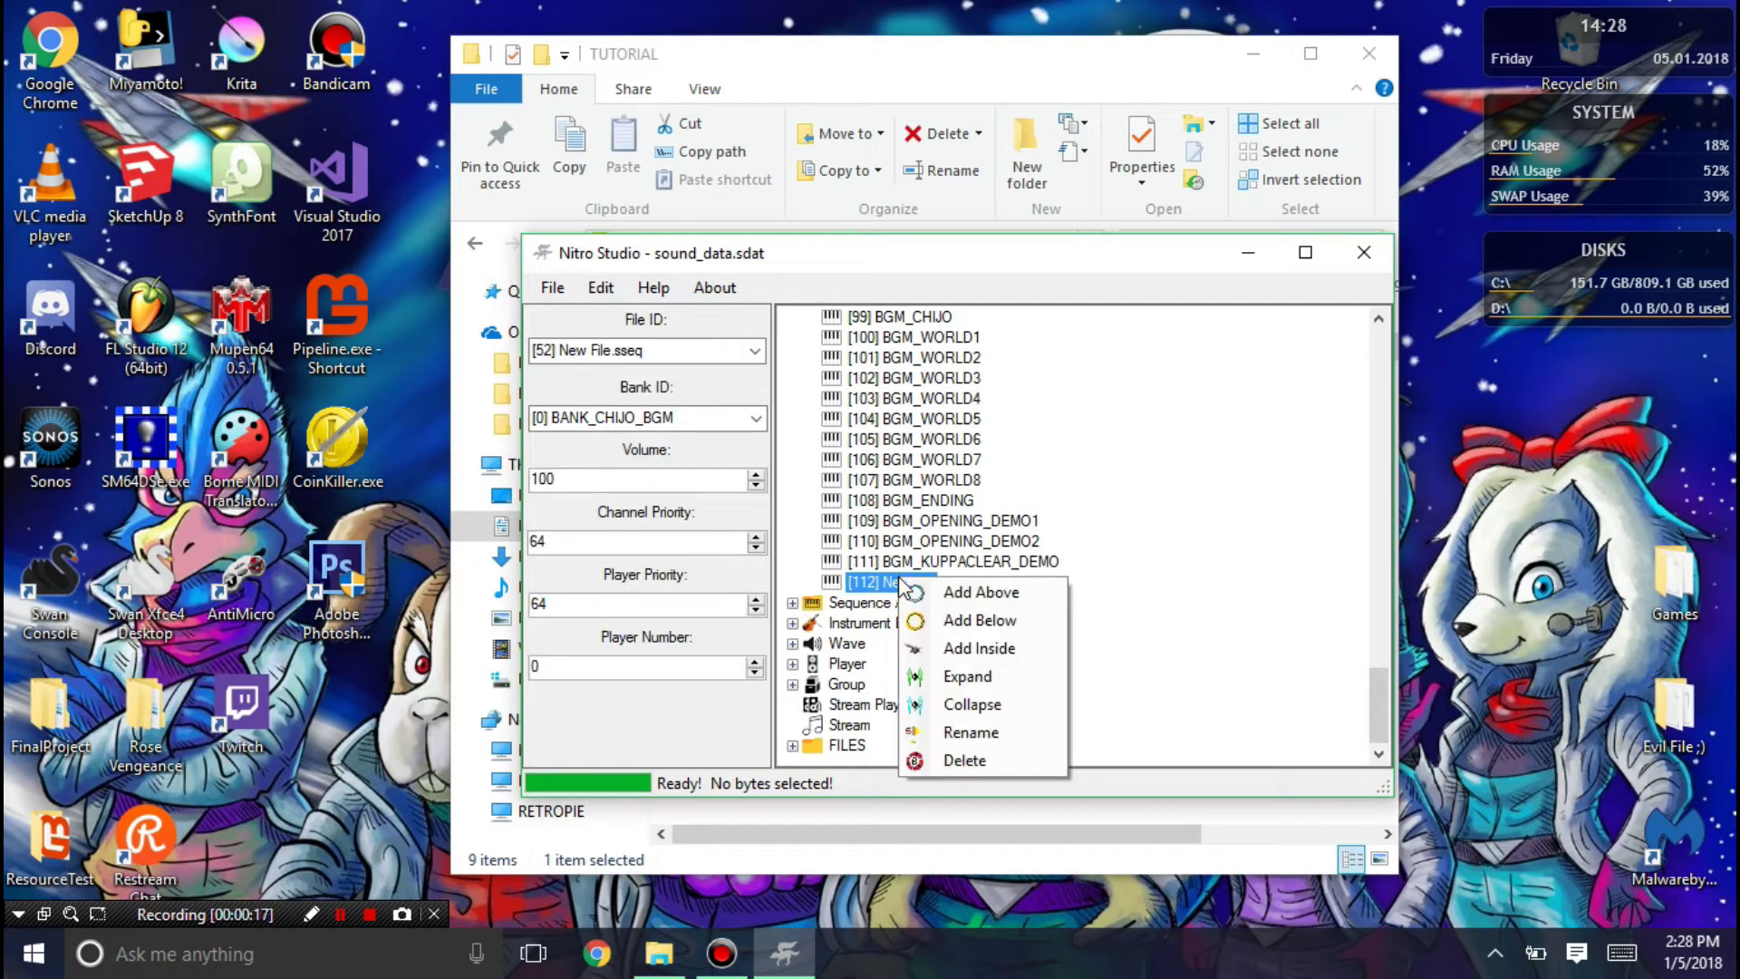
Name the new sequence entry BGM_CITY and select it for editing
left_click(966, 730)
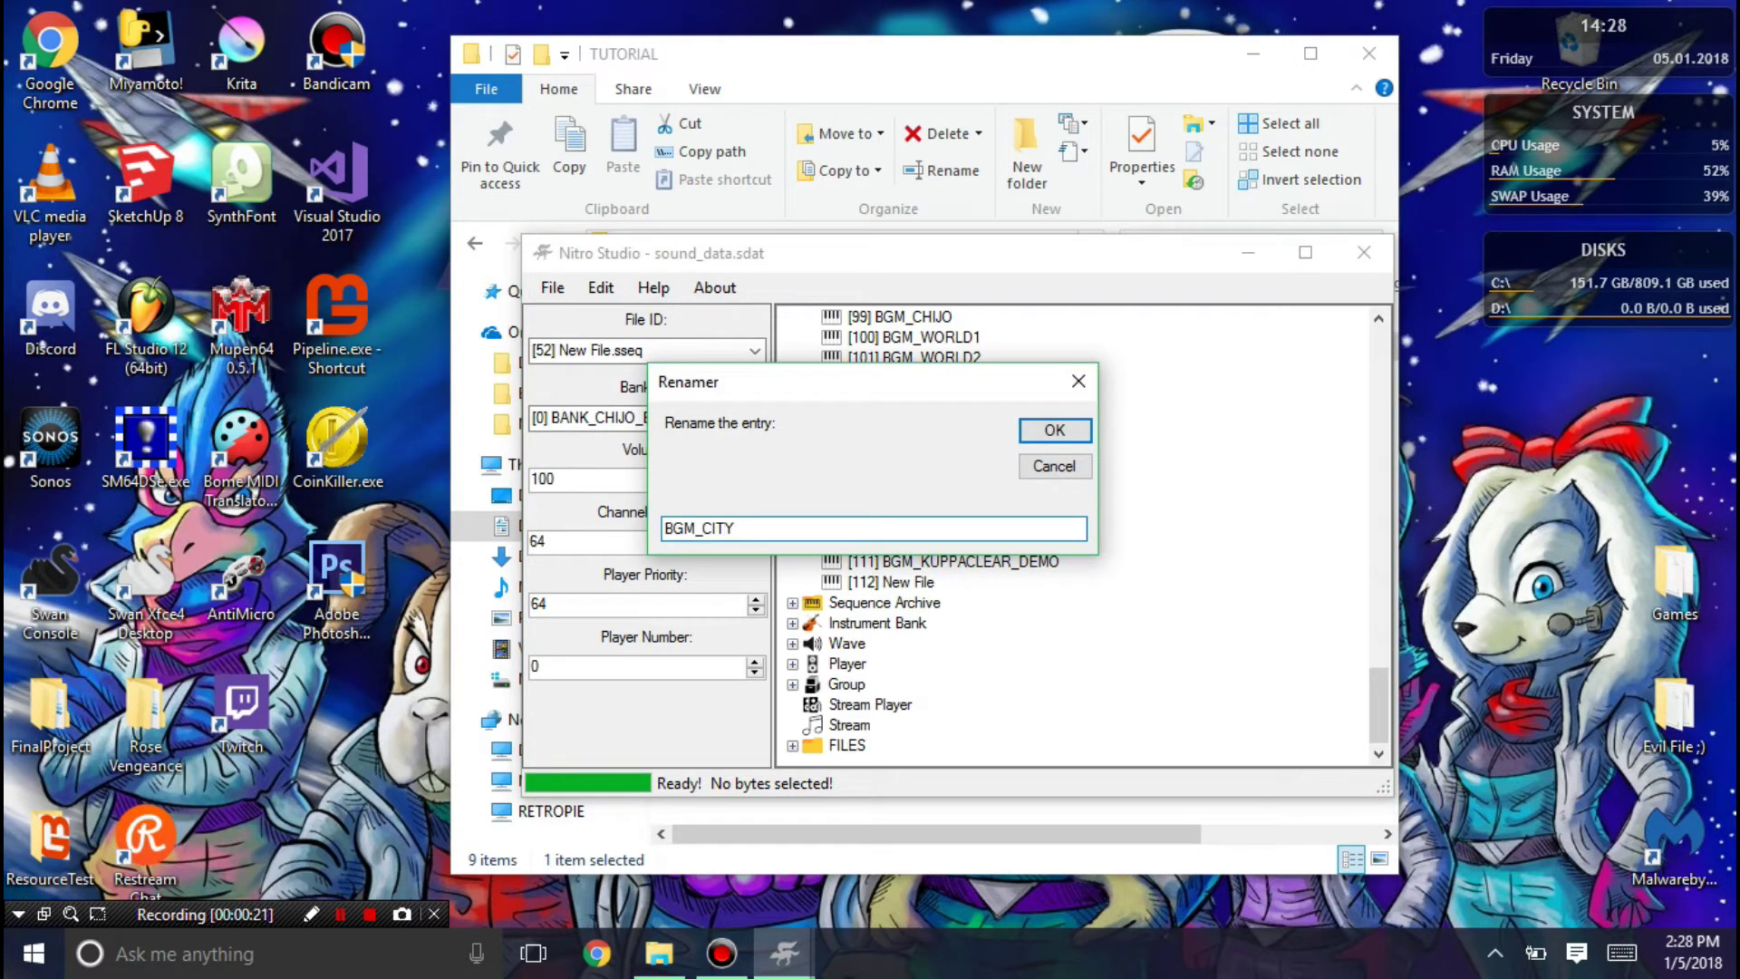
left_click(1053, 430)
scroll(1196, 363, "down", 15)
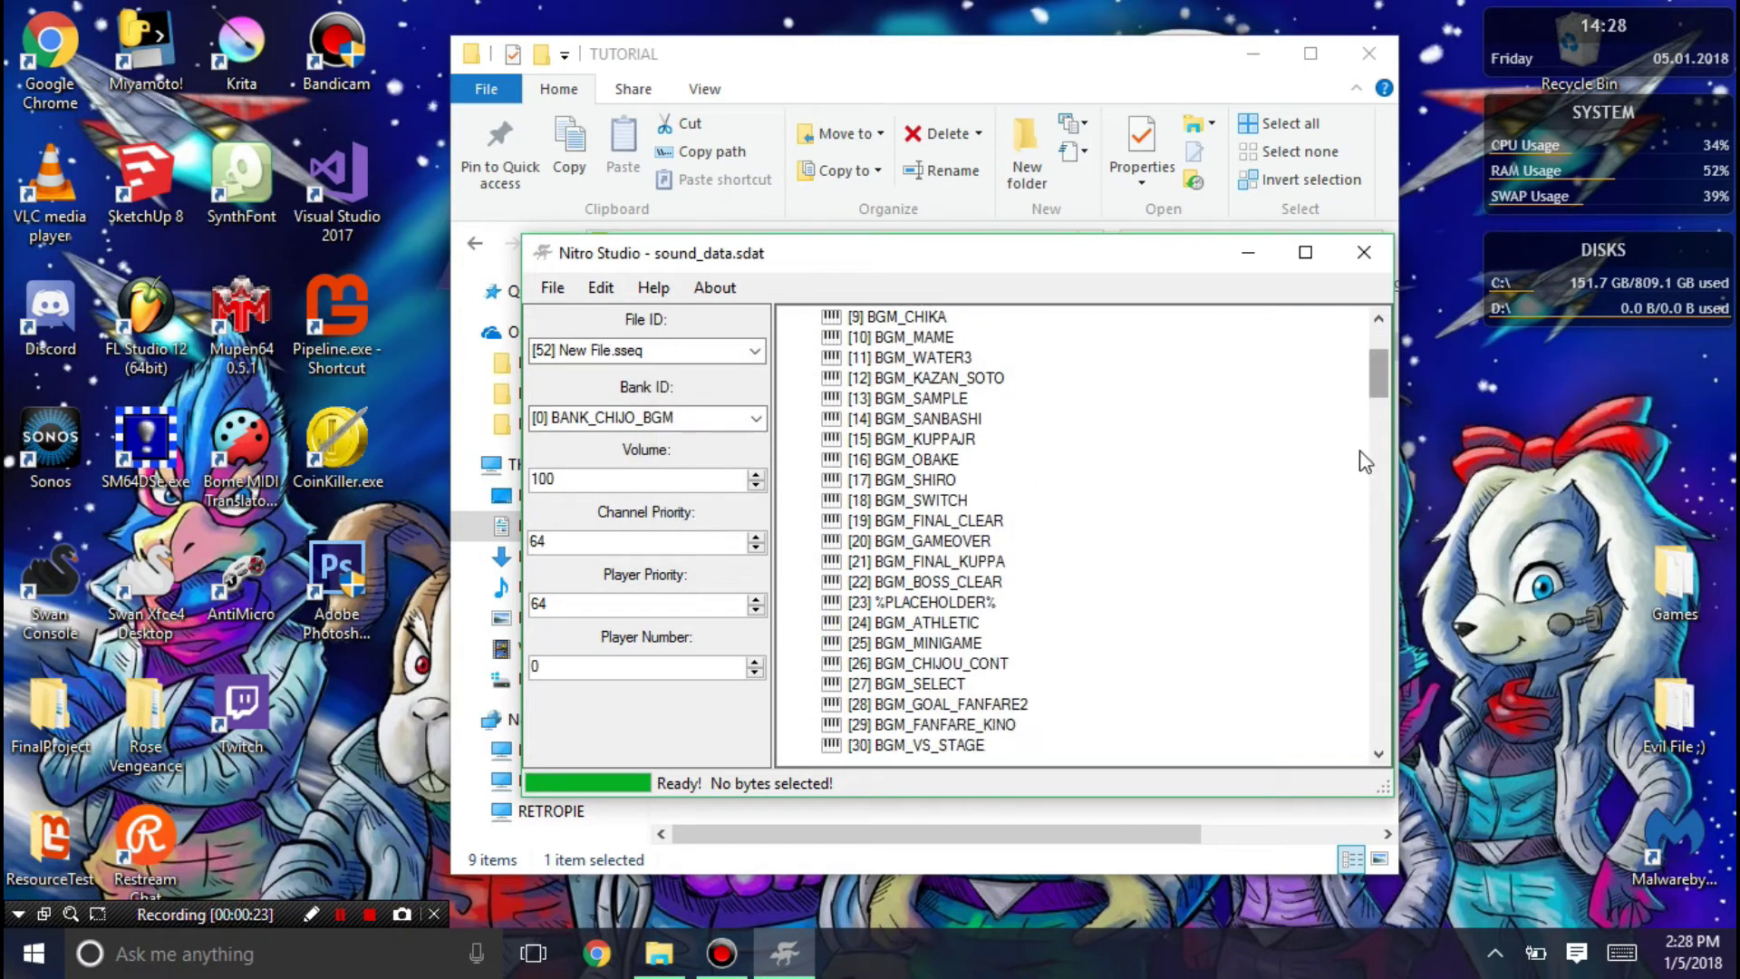
scroll(1327, 589, "down", 3)
left_click(925, 460)
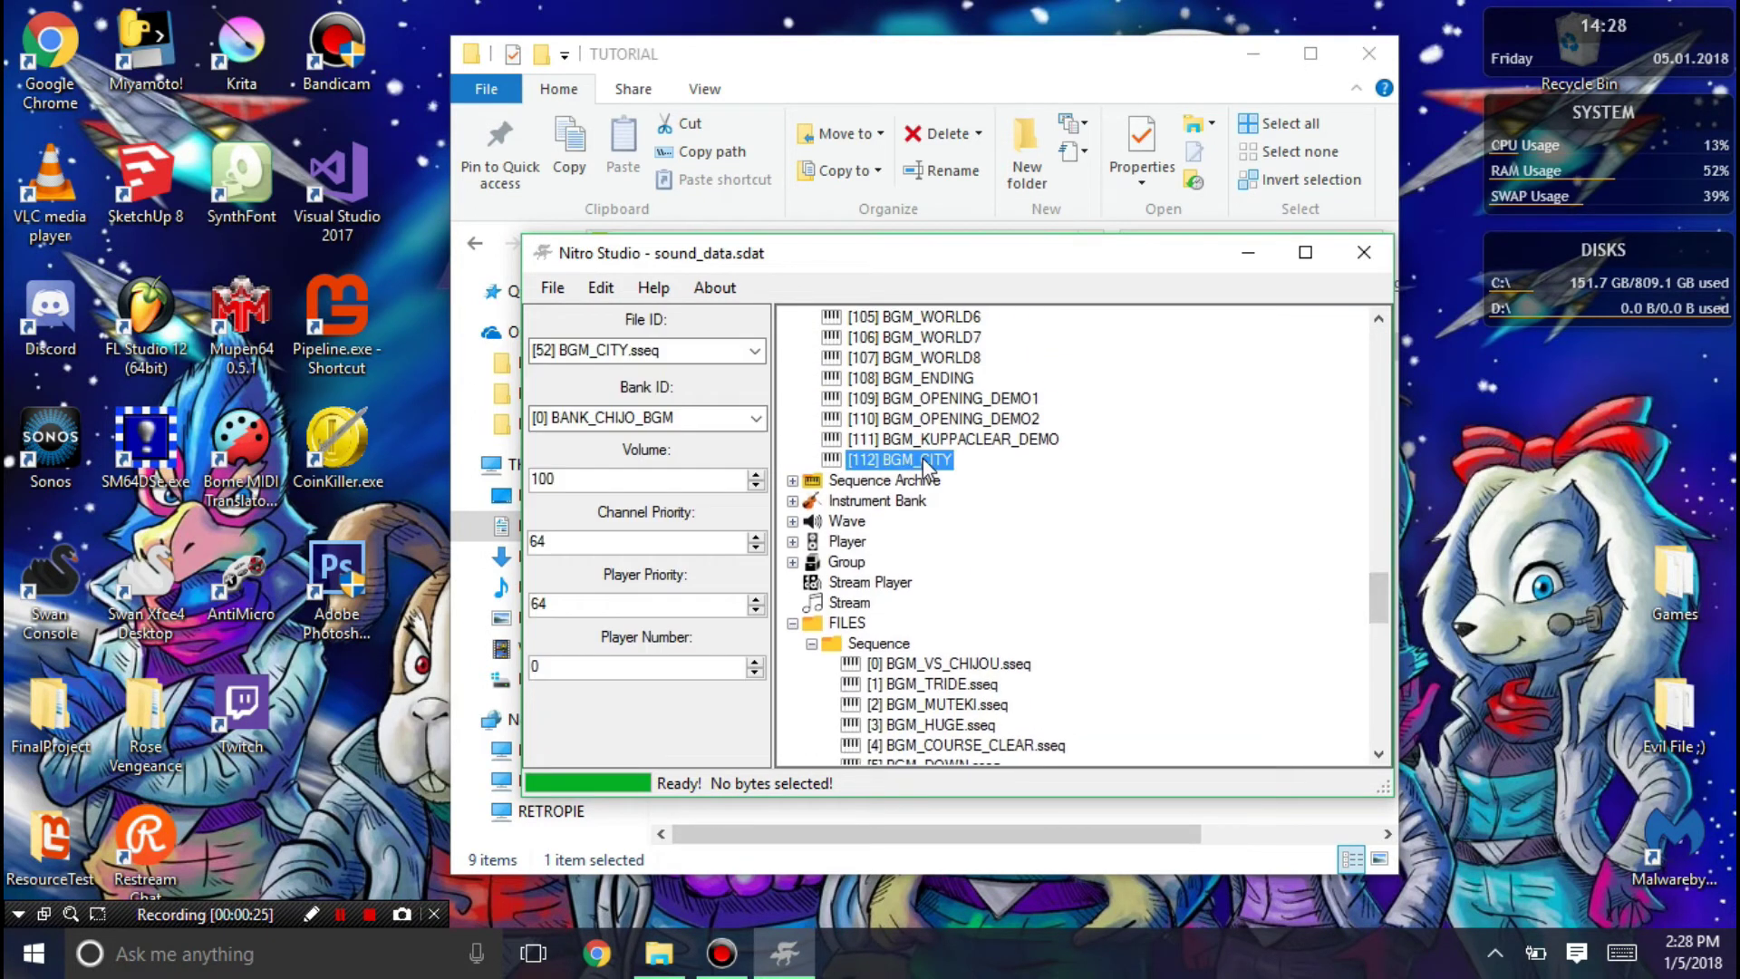
Give BGM_CITY the [80] BANK_CITY instrument bank and player priority 50
left_click(754, 417)
scroll(743, 652, "down", 10)
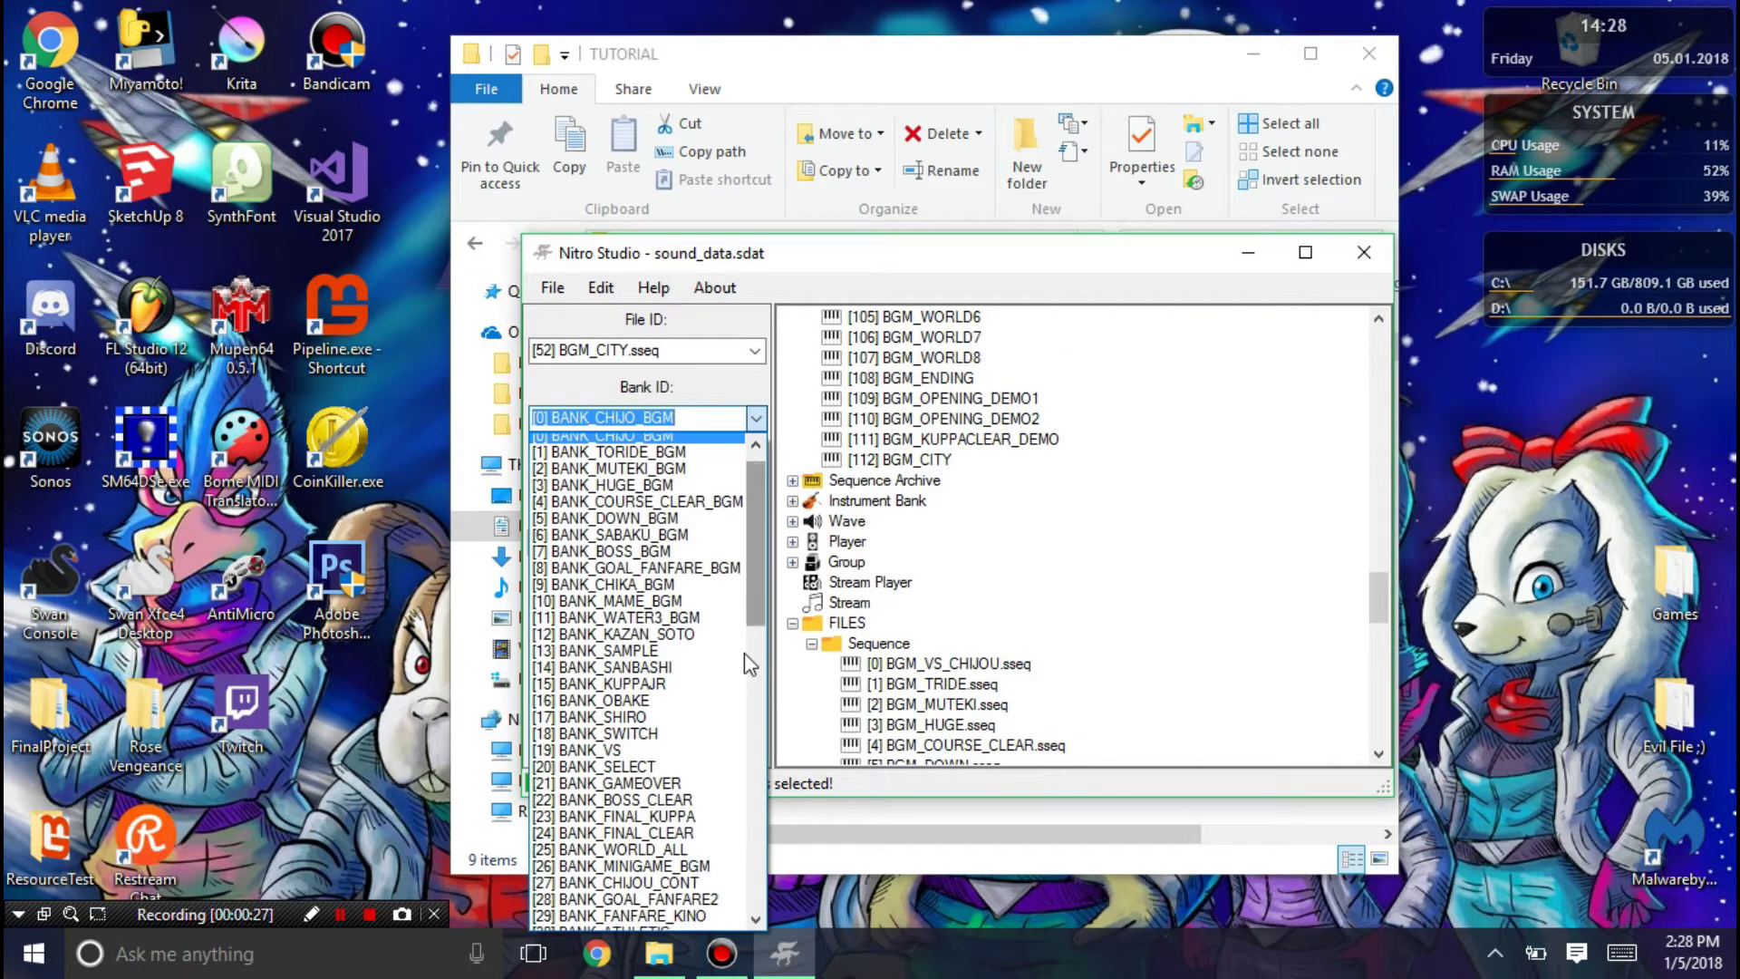
left_click(641, 891)
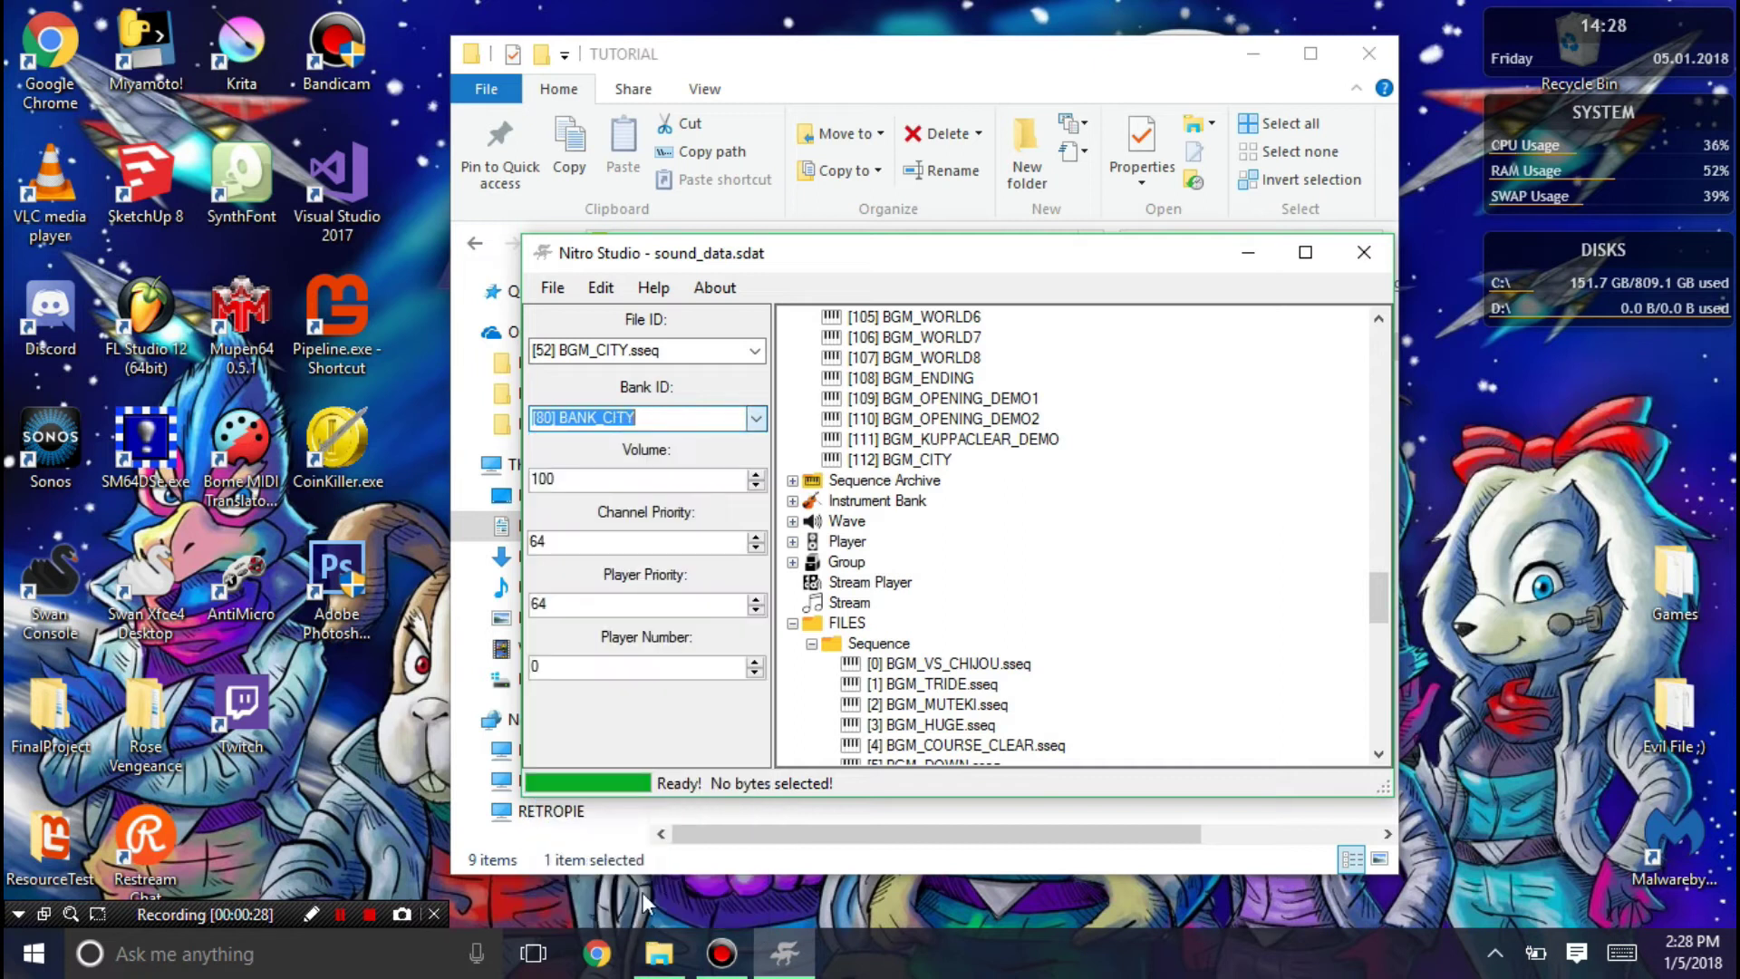
left_click(879, 453)
left_click(616, 599)
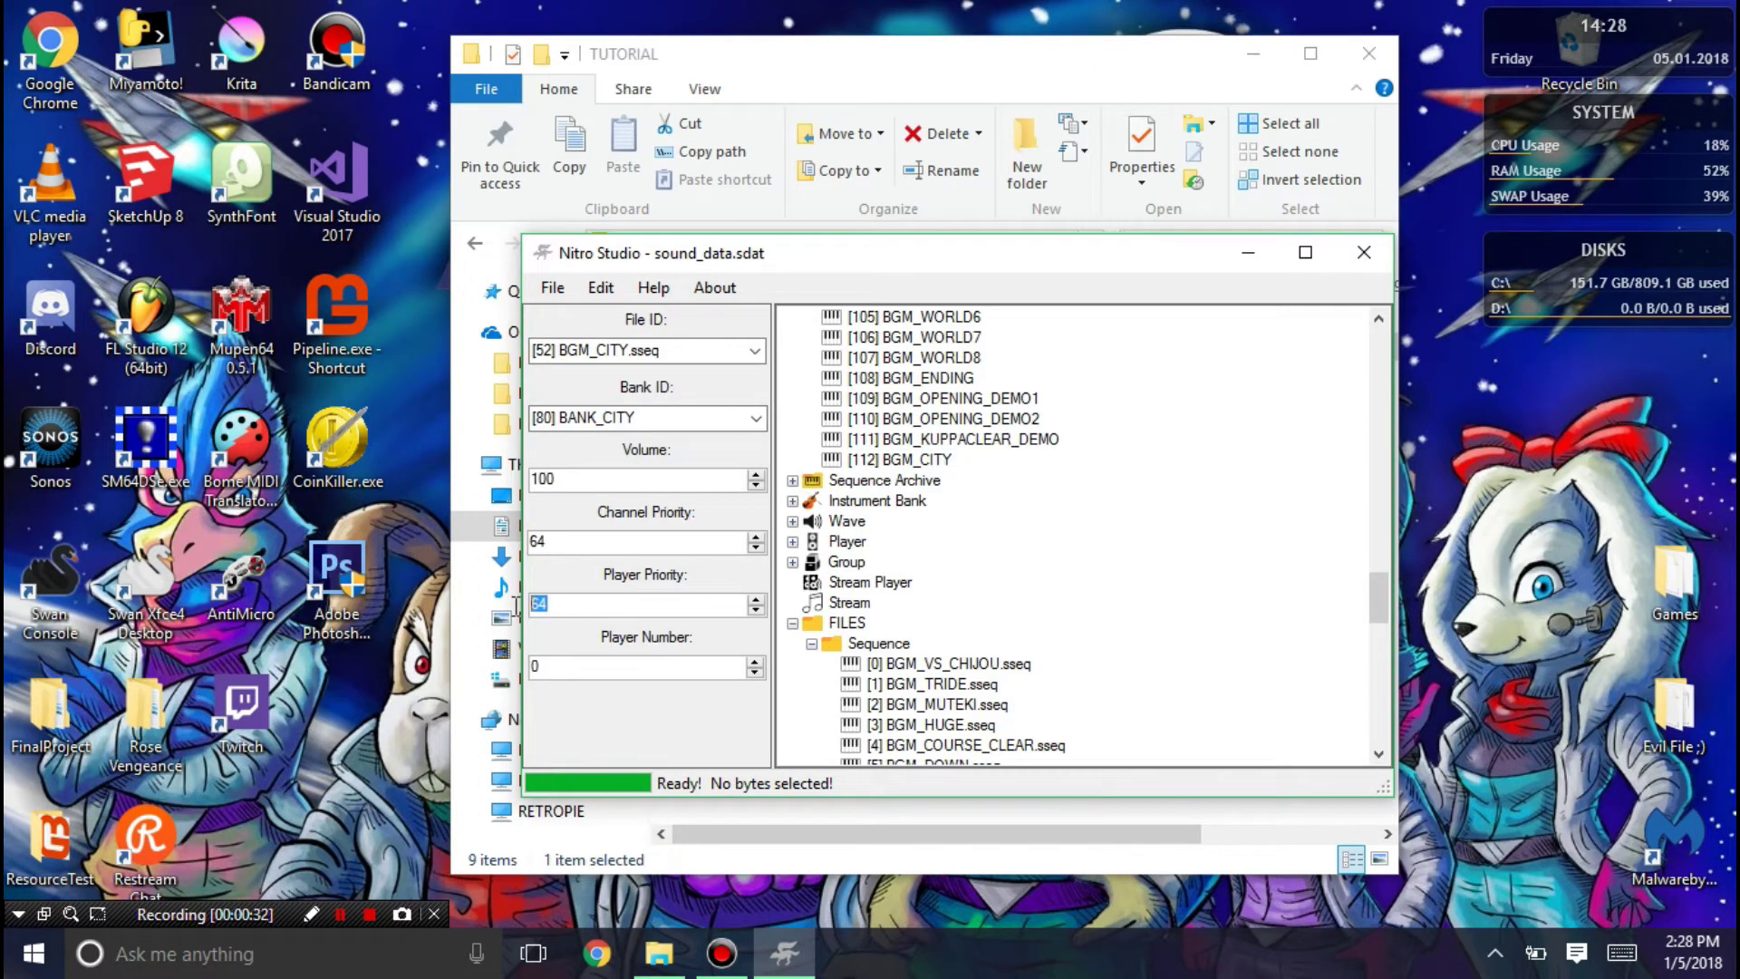
left_click(880, 438)
left_click(891, 461)
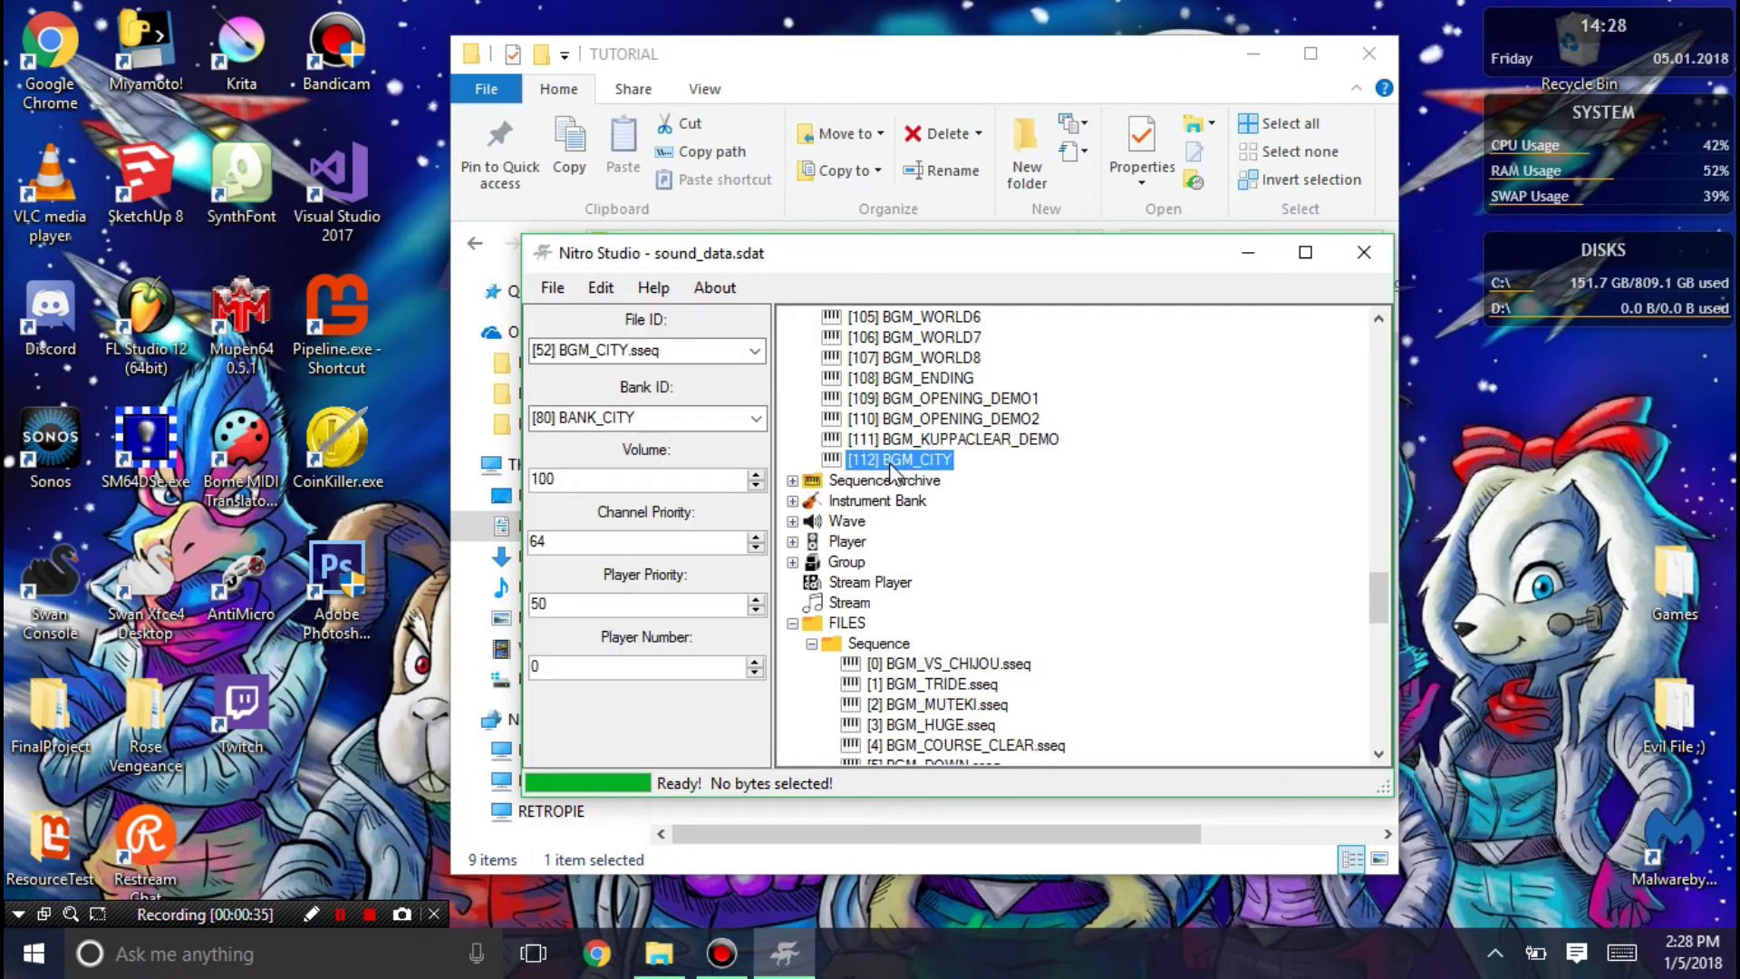
Save the sound data as citySDAT.sdat in the TUTORIAL folder
left_click(551, 287)
left_click(589, 344)
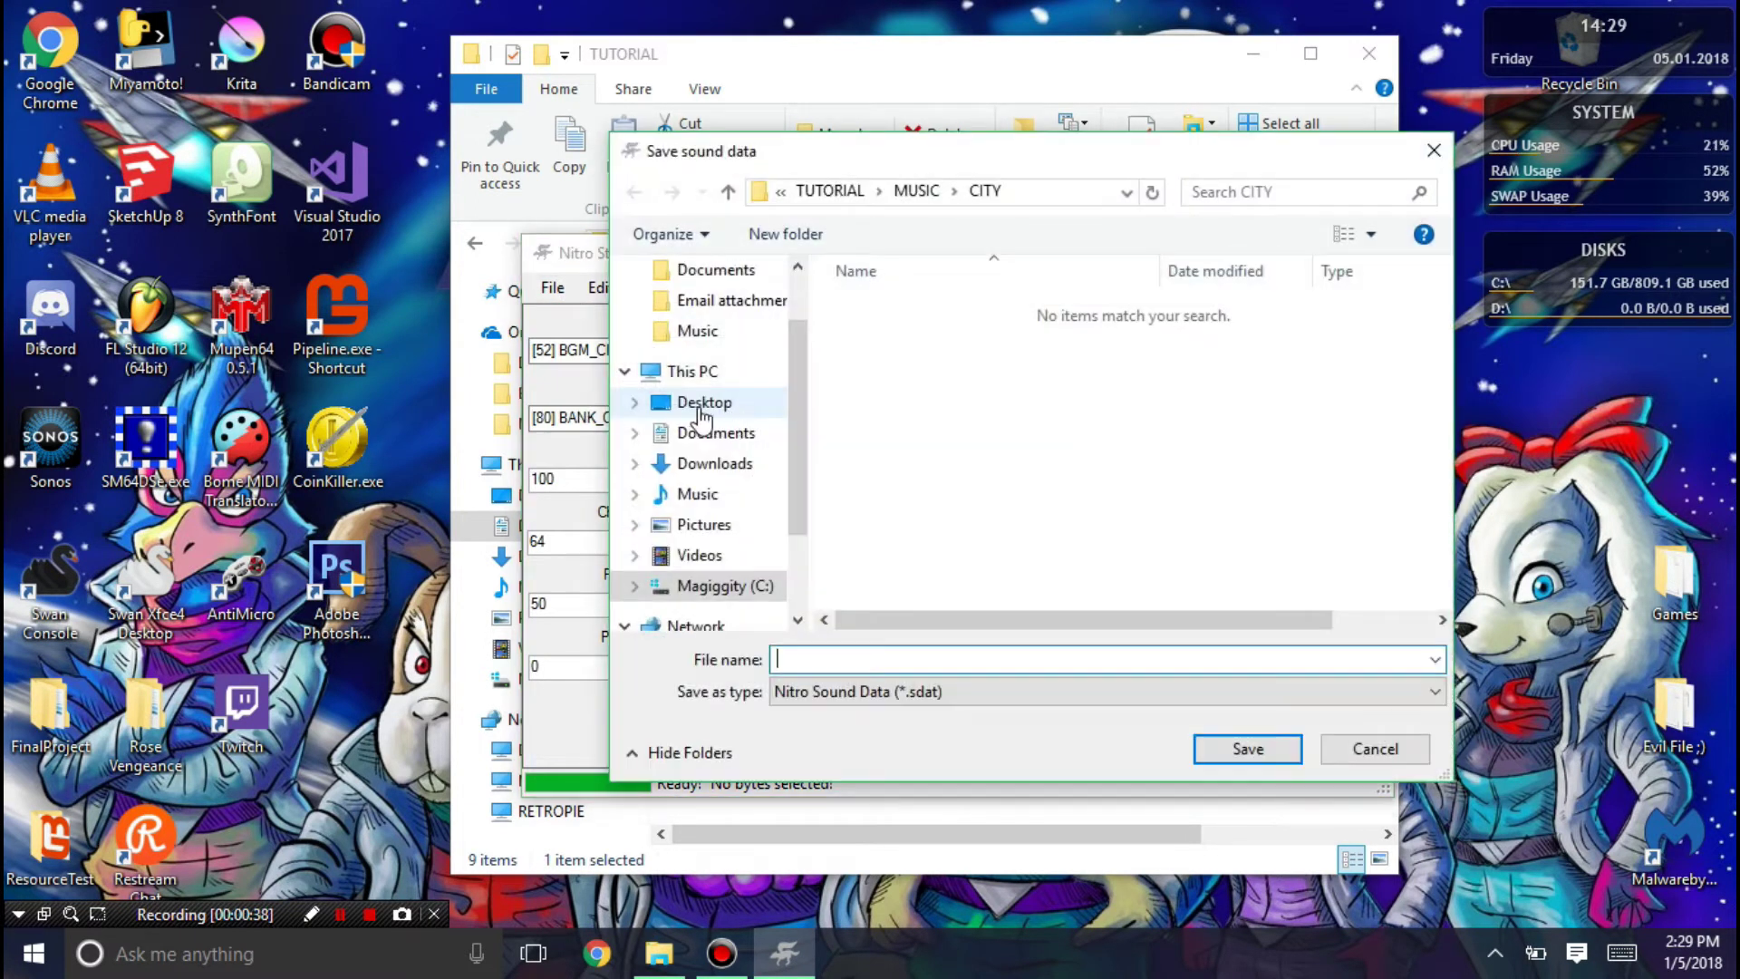
left_click(847, 193)
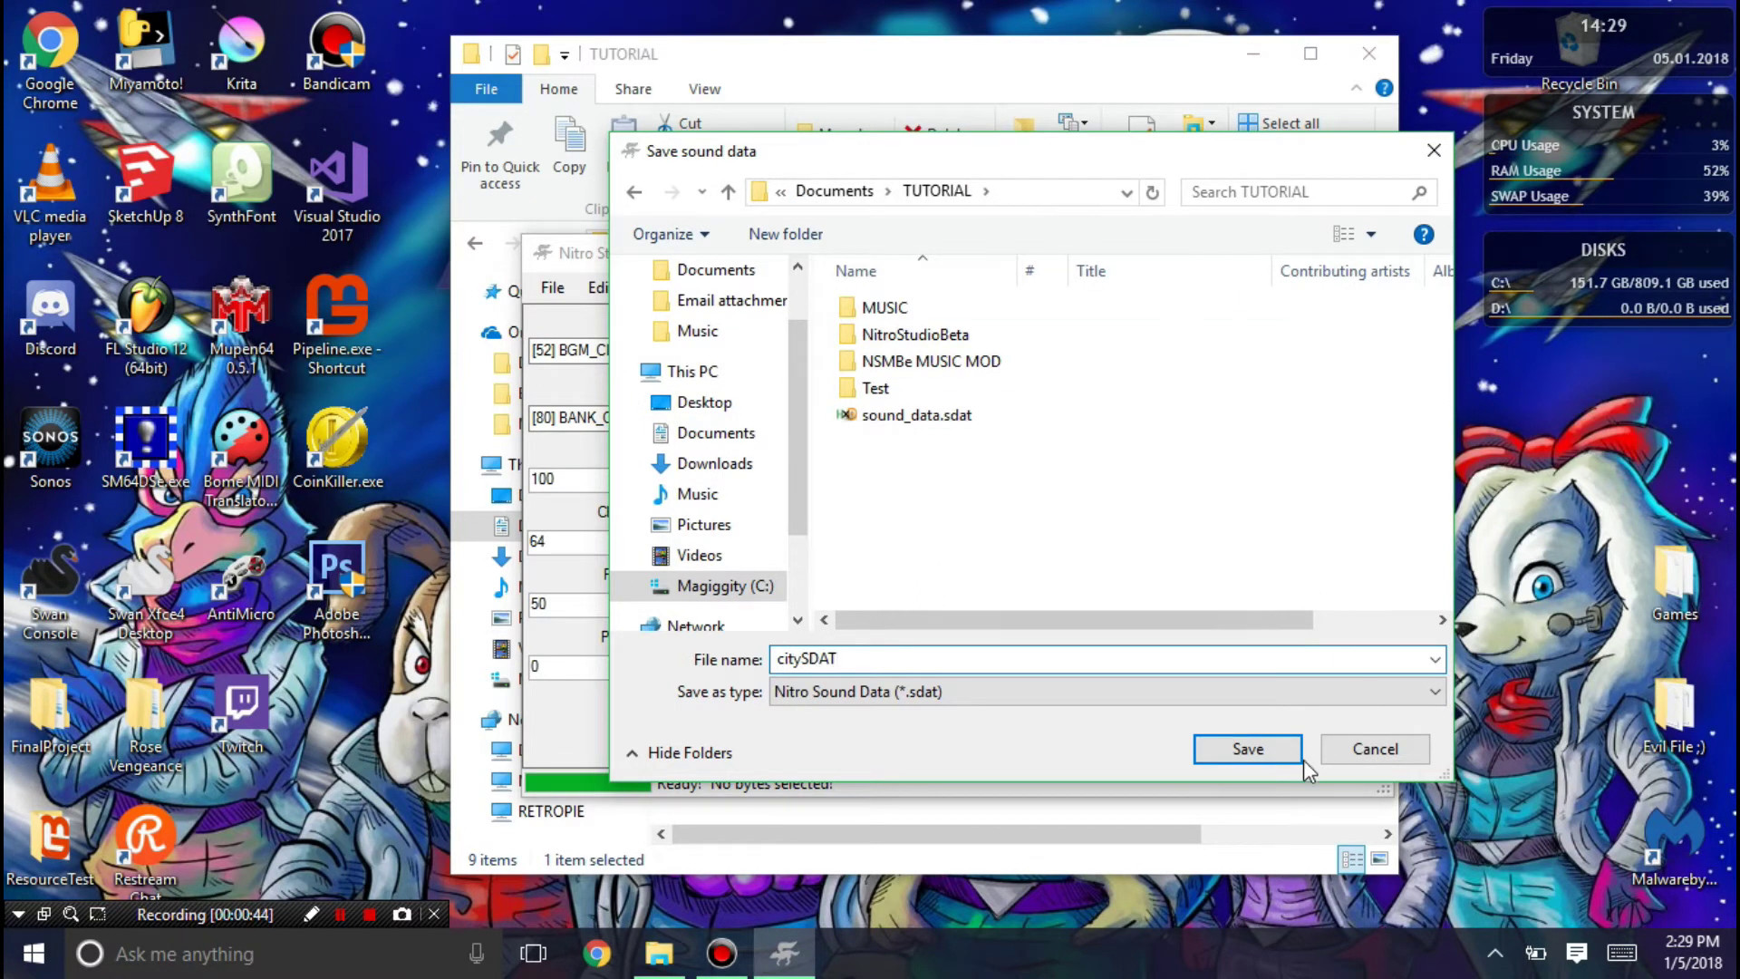
left_click(1236, 755)
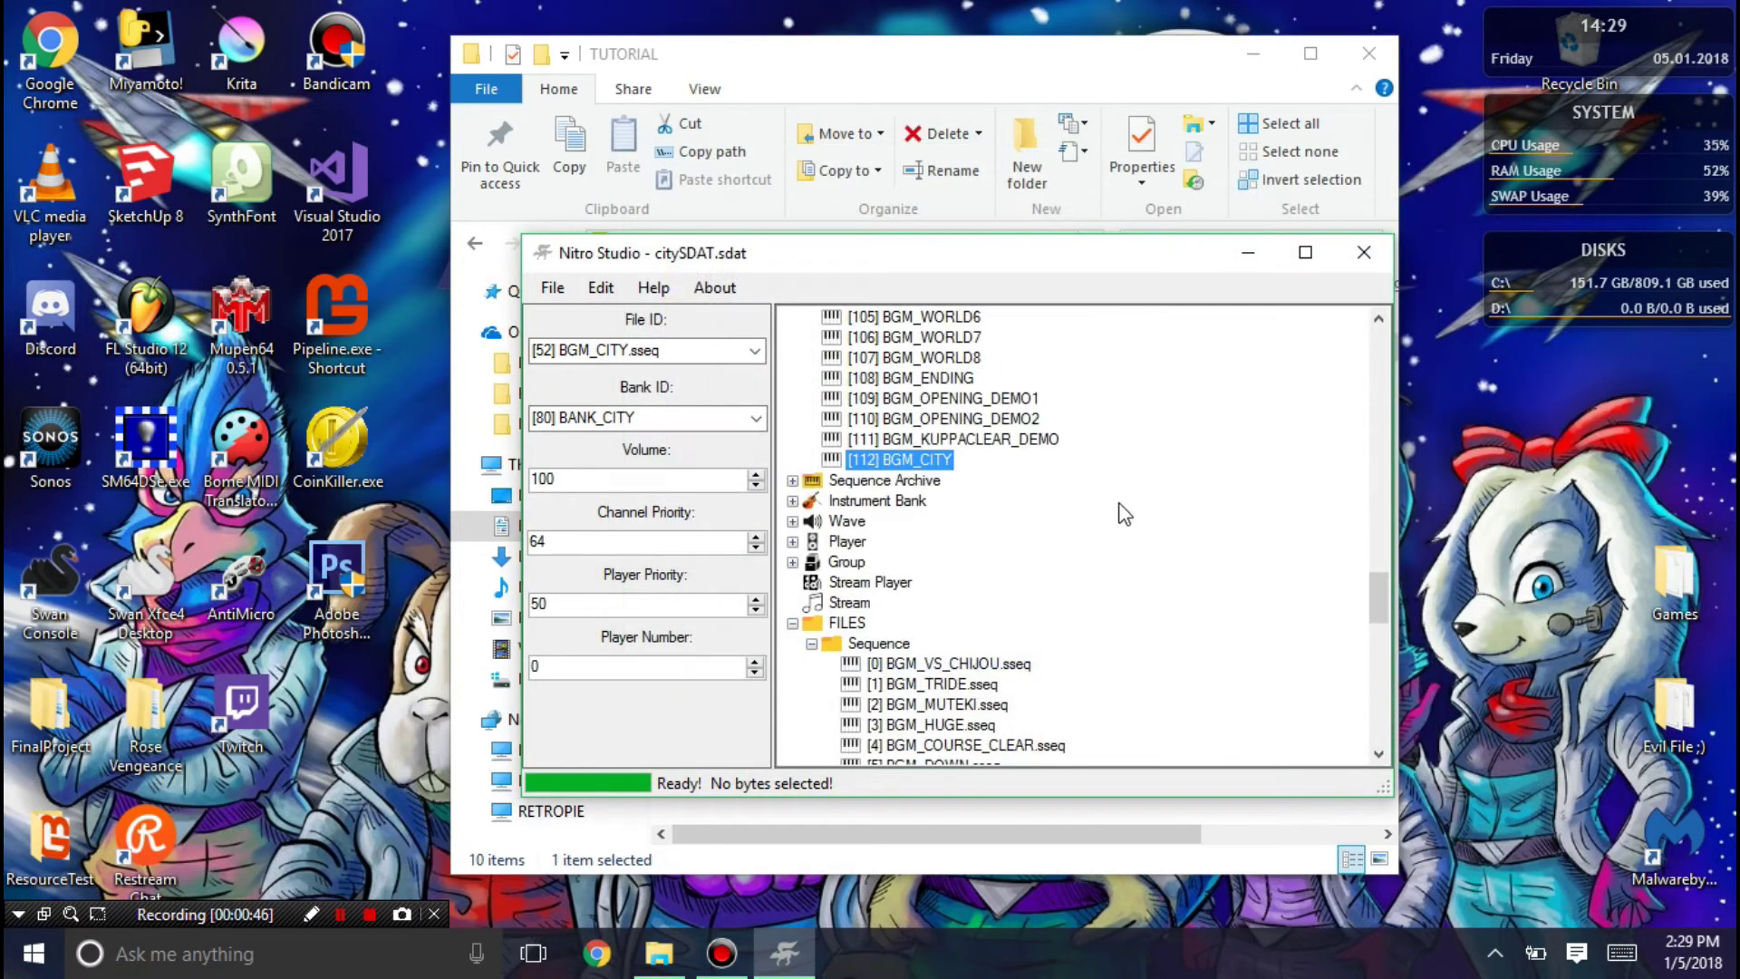
Close Nitro Studio and rename the TUTORIAL folder's Mario ROM file to NewMusic.nds
left_click(1362, 254)
left_click(914, 669)
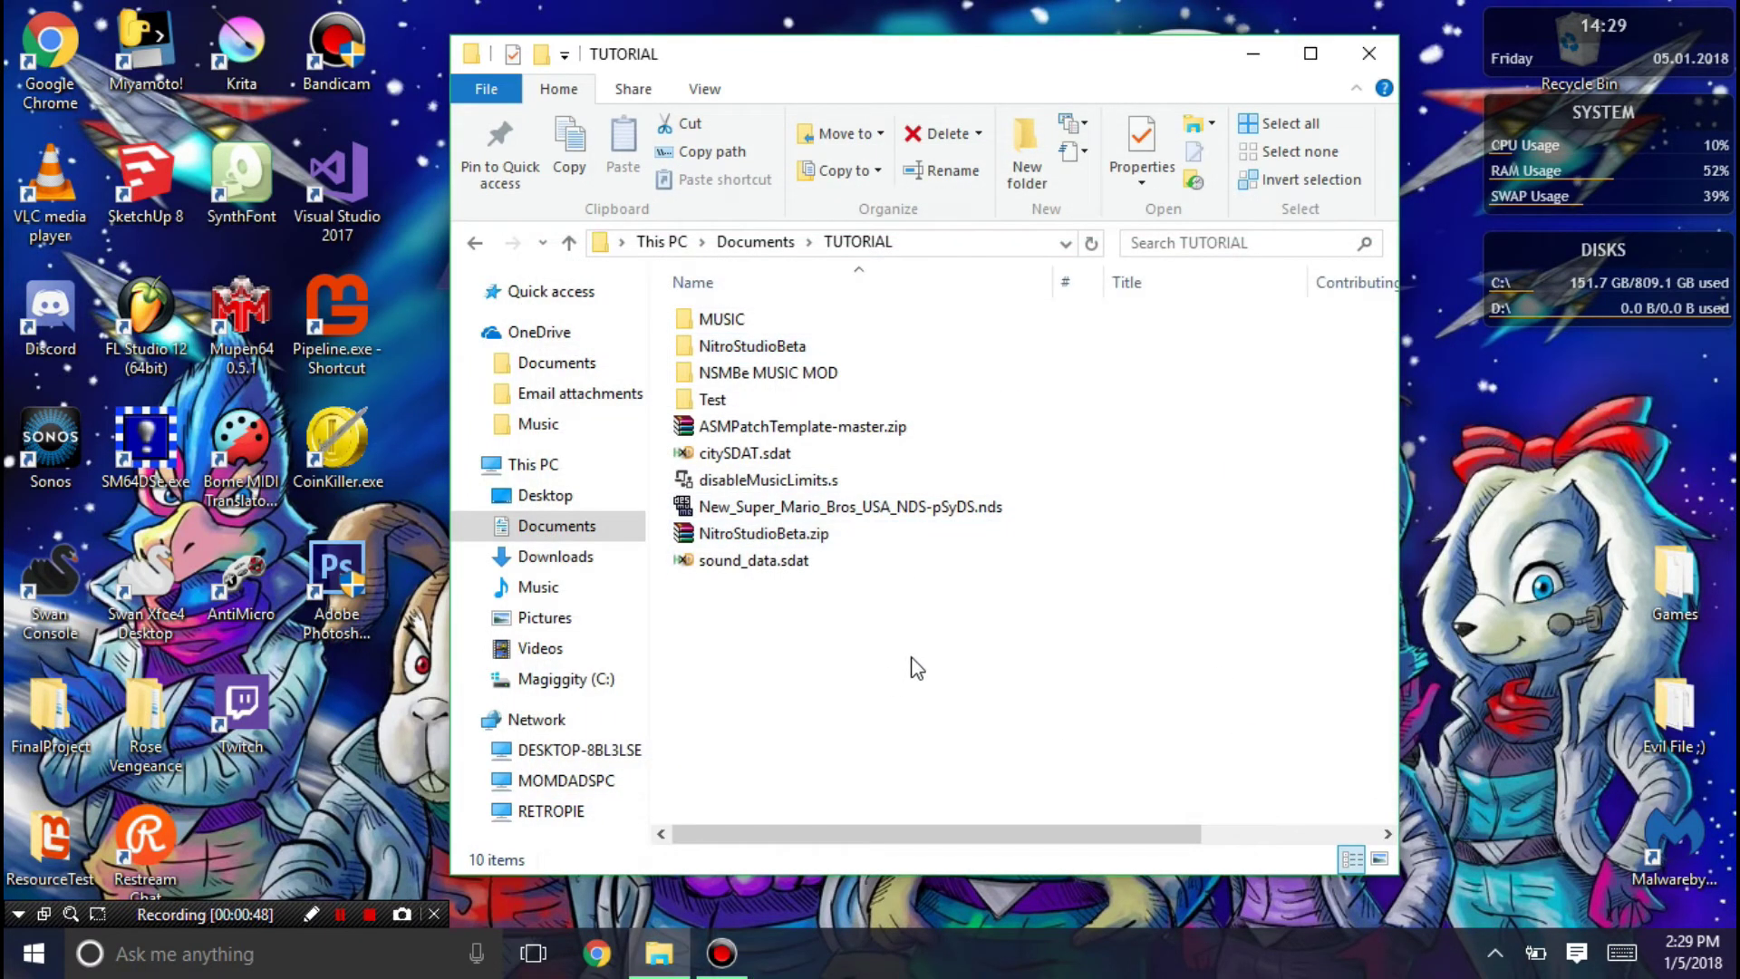
left_click(811, 509)
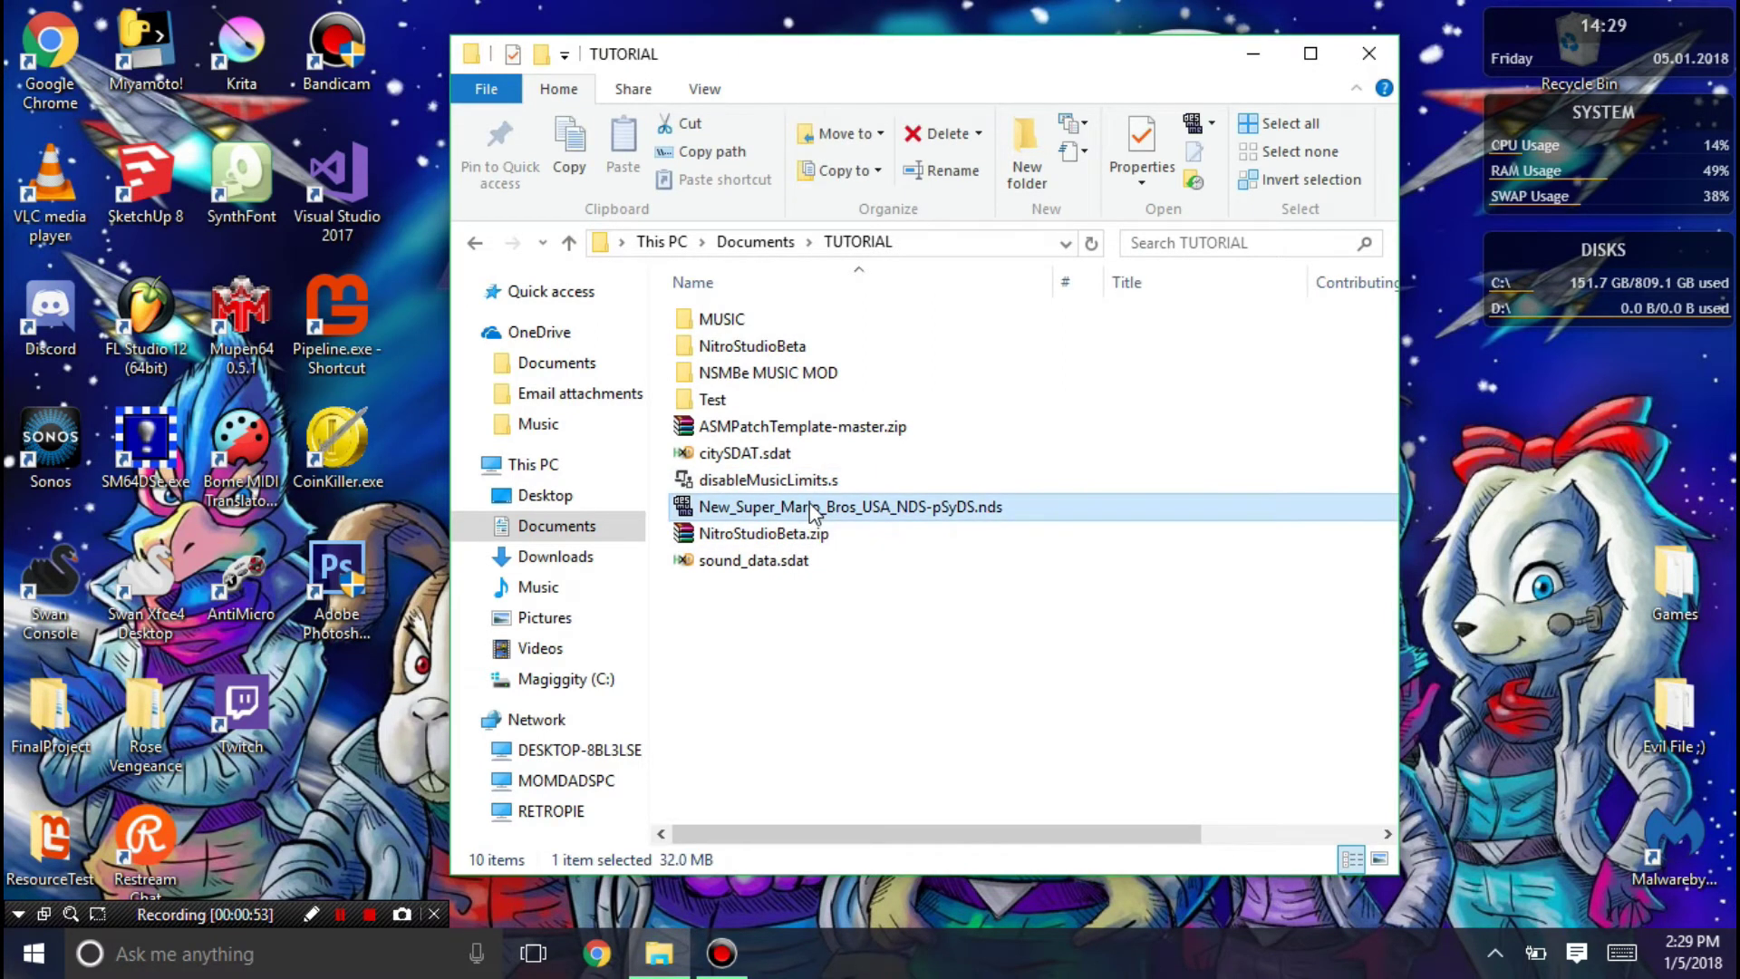
right_click(813, 512)
left_click(600, 863)
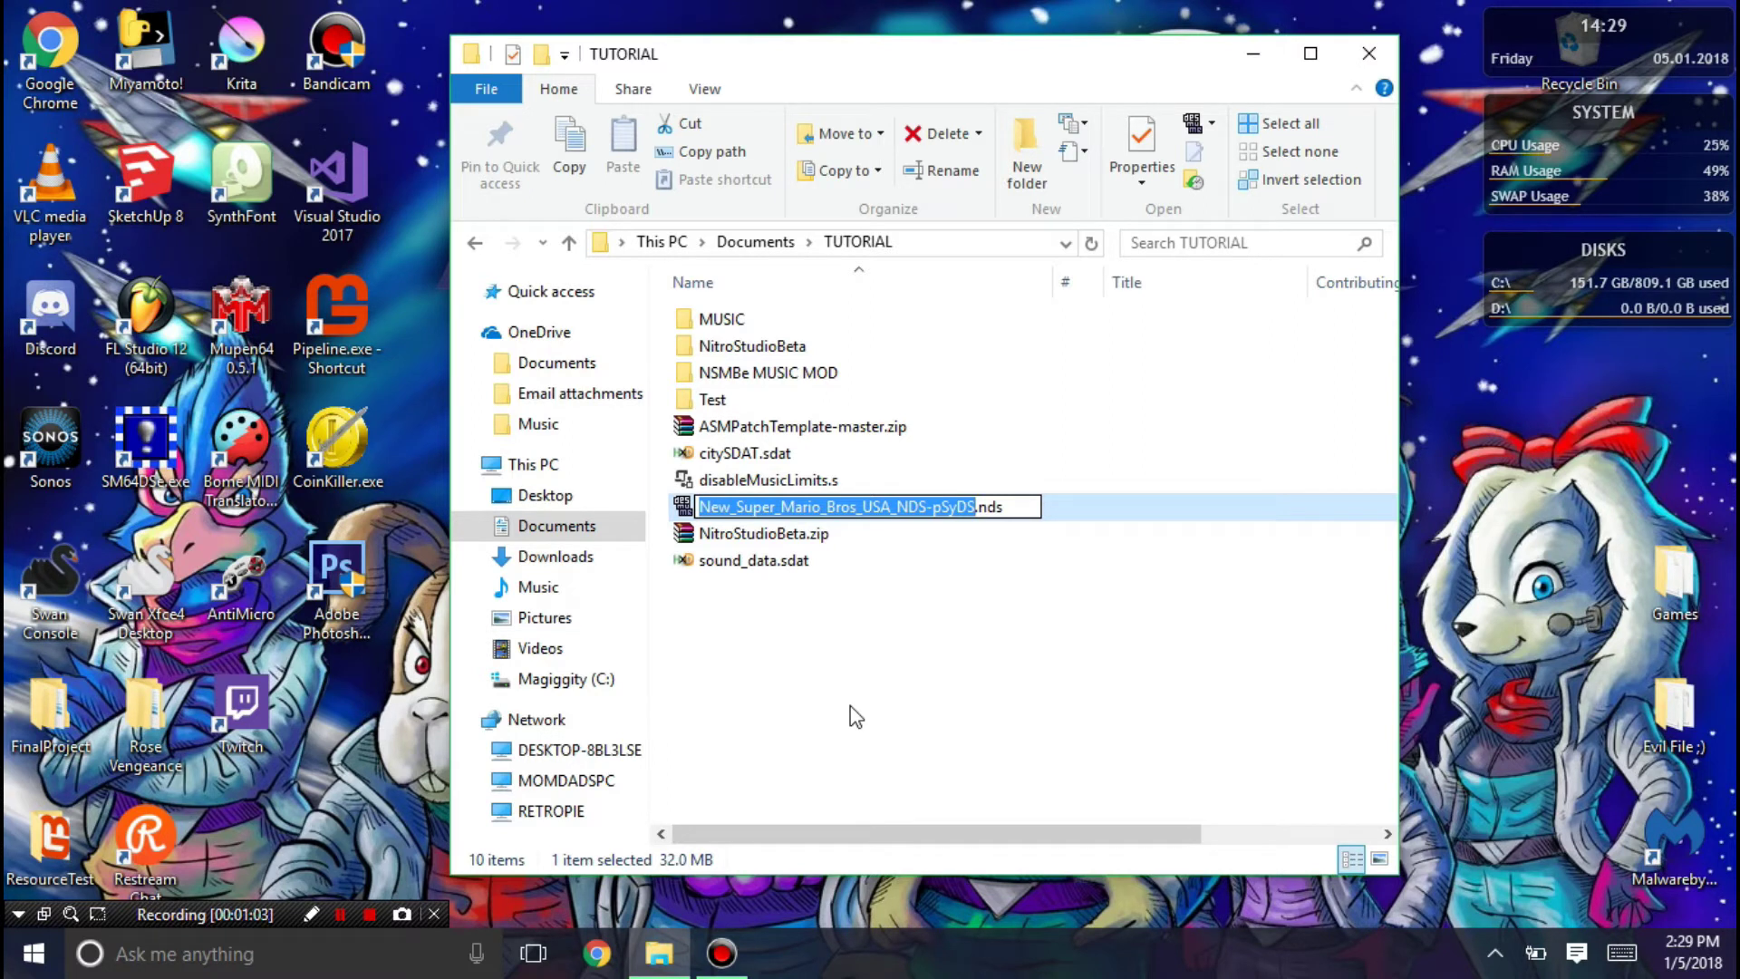
type("NewMusic")
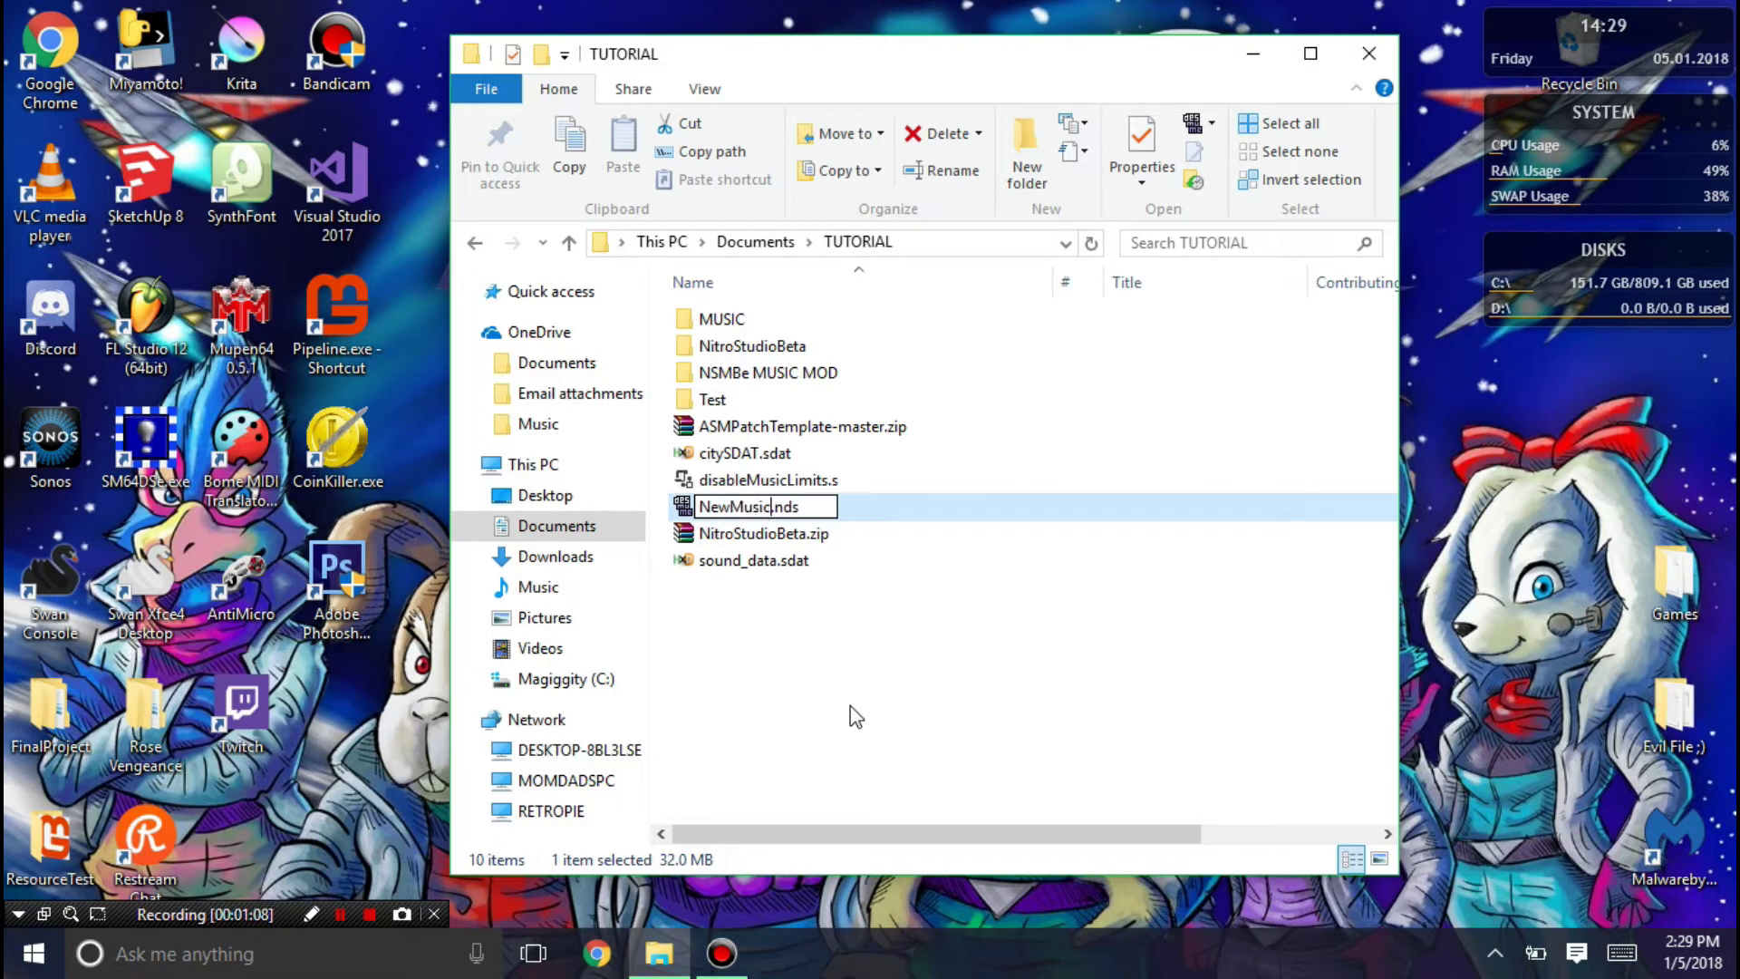
key("Return")
left_click(850, 705)
Extract ASMPatchTemplate-master.zip and cut all template files from its inner folder
right_click(809, 432)
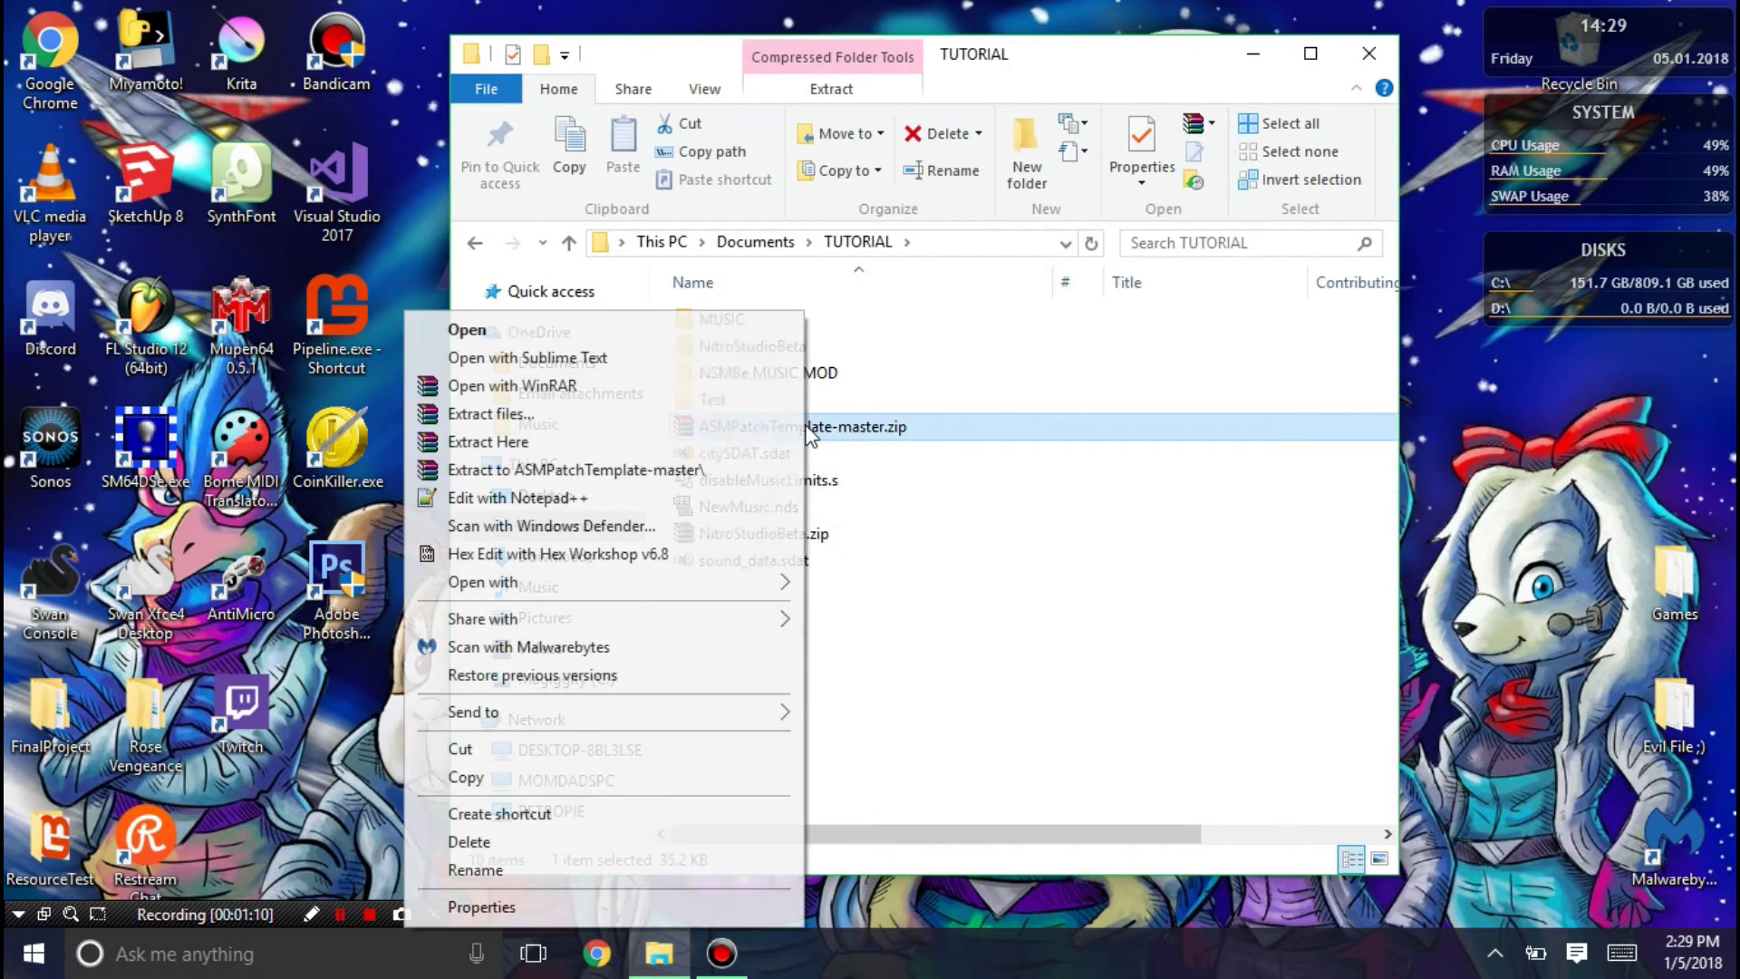
left_click(606, 470)
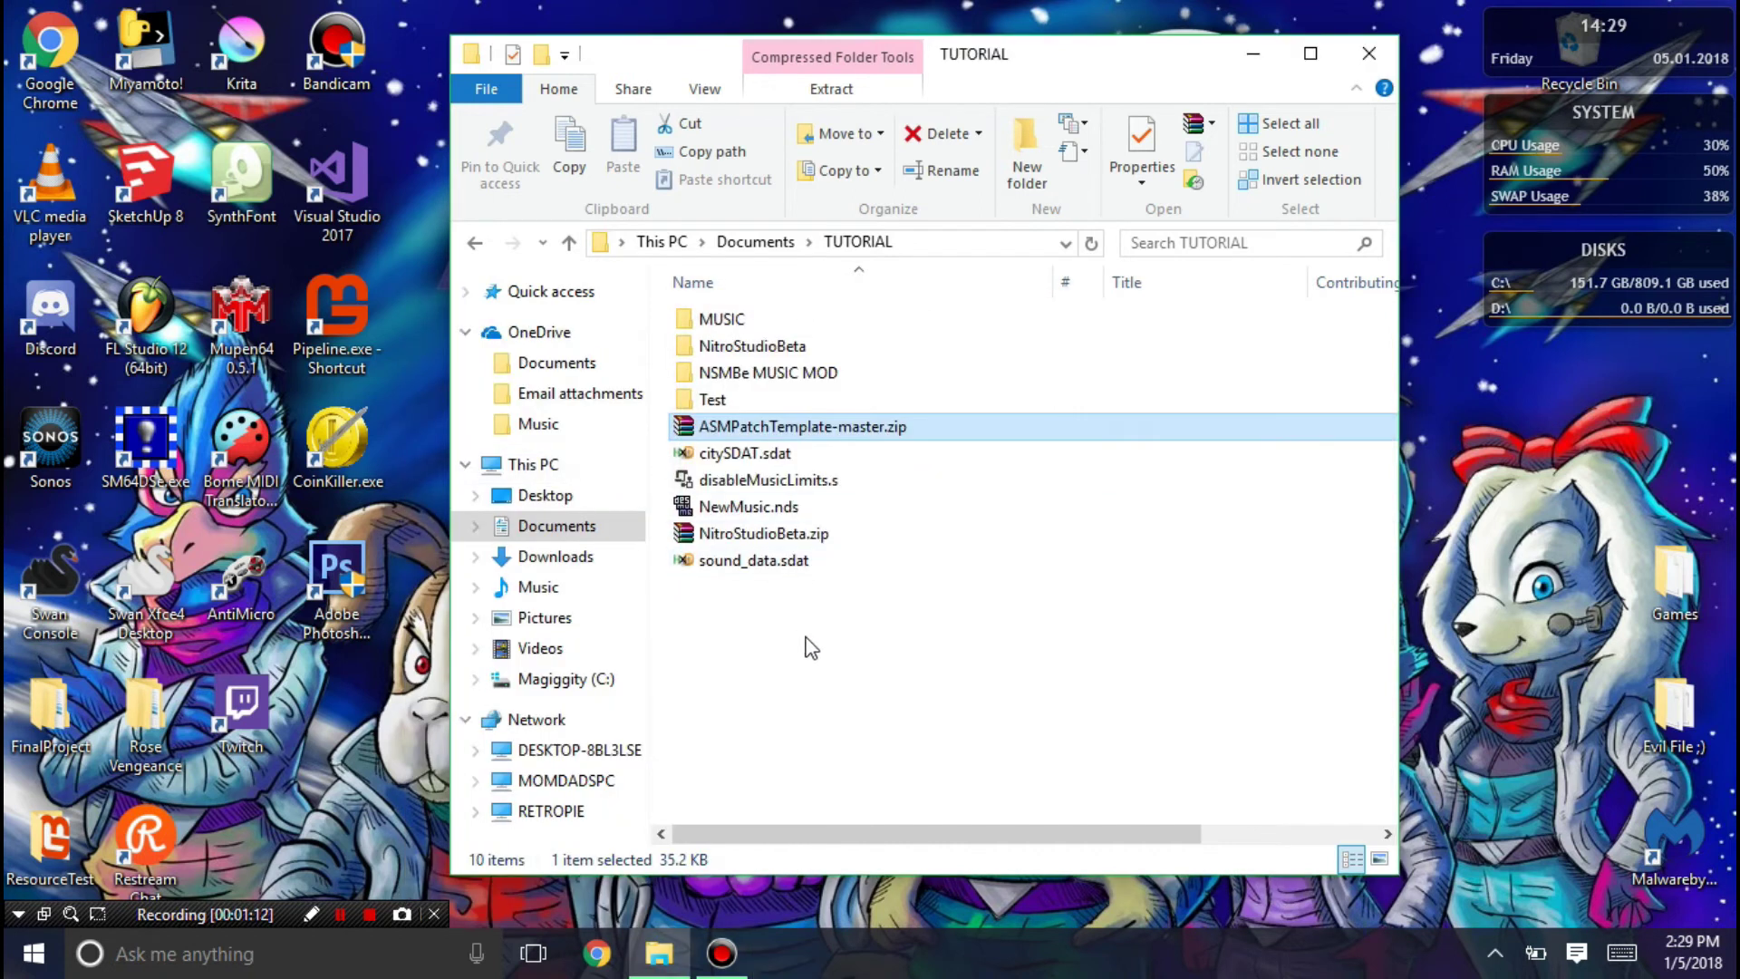
double_click(749, 324)
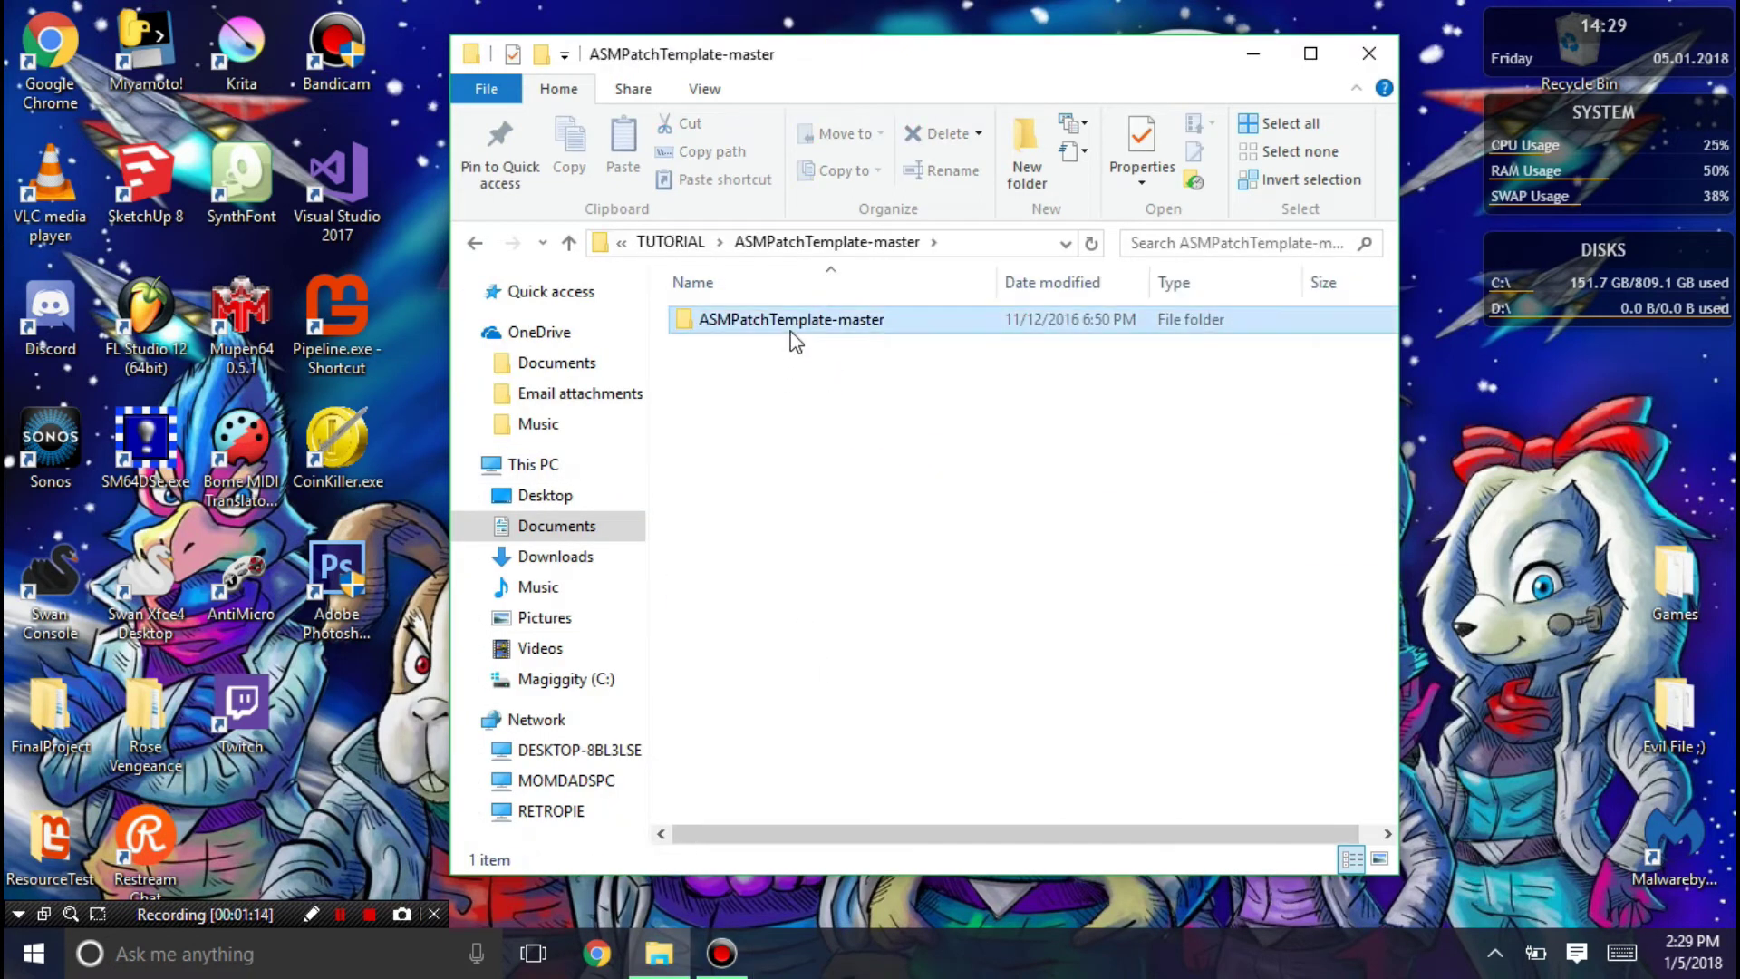
double_click(790, 326)
key("ctrl+a")
key("ctrl+x")
Open Documents\ASM and permanently delete its 13 old items
left_click(703, 242)
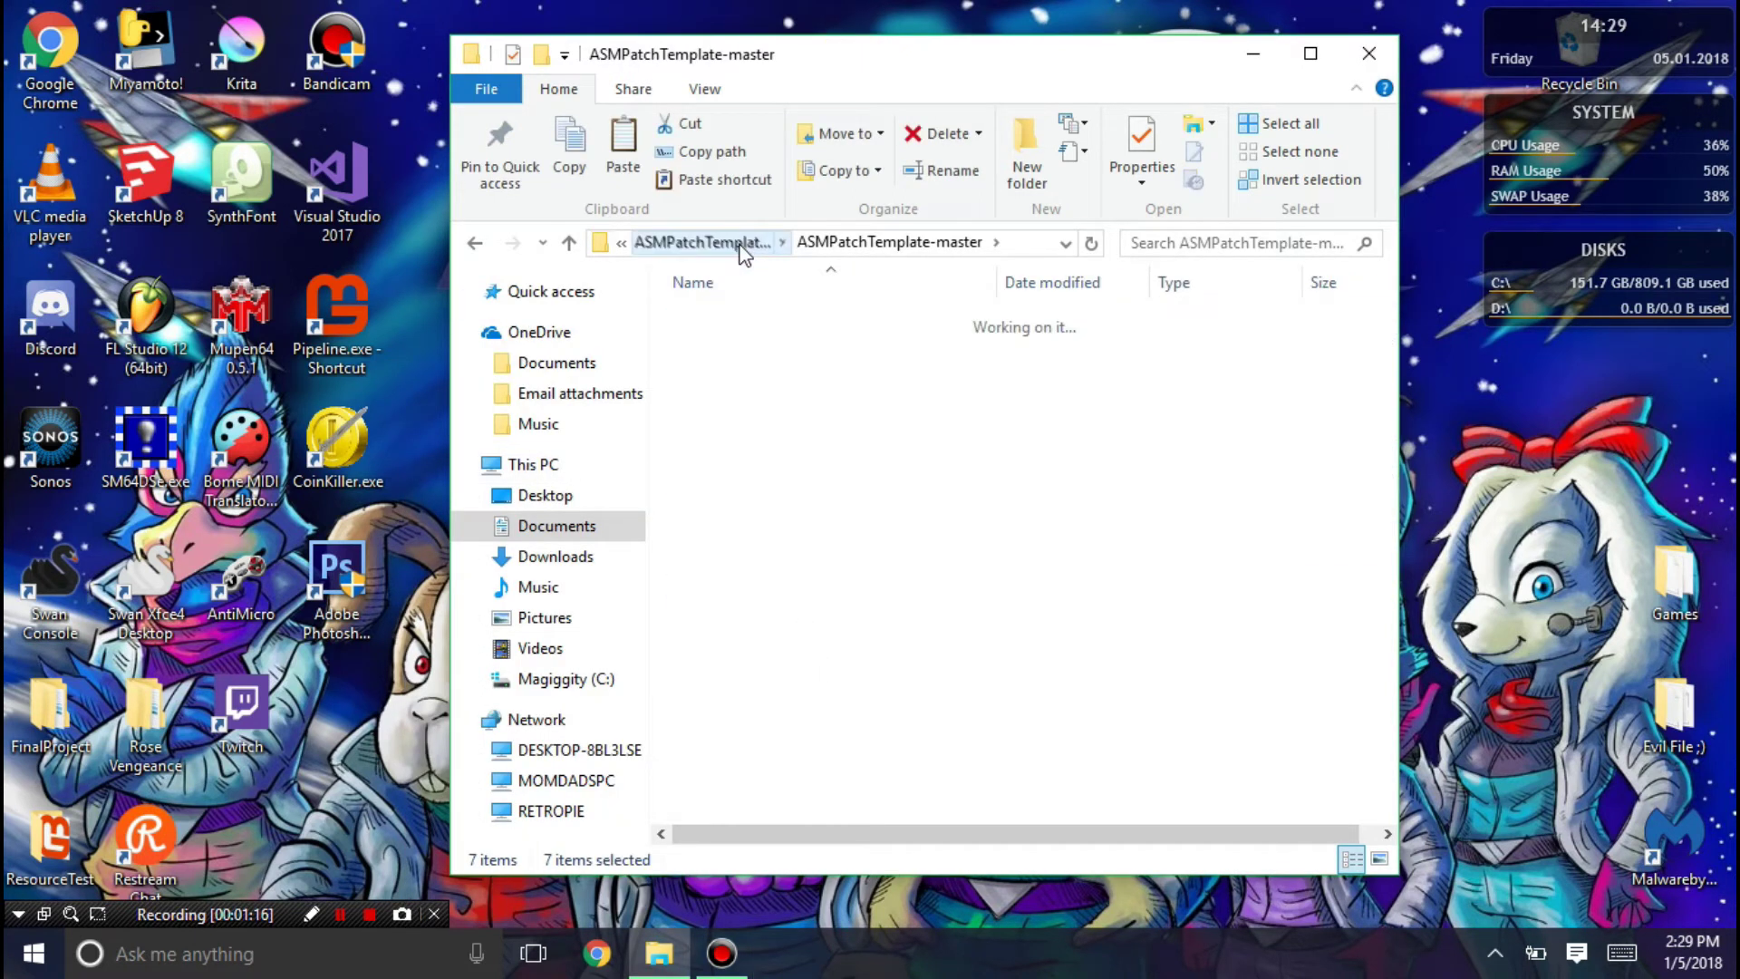
left_click(601, 526)
scroll(808, 649, "up", 20)
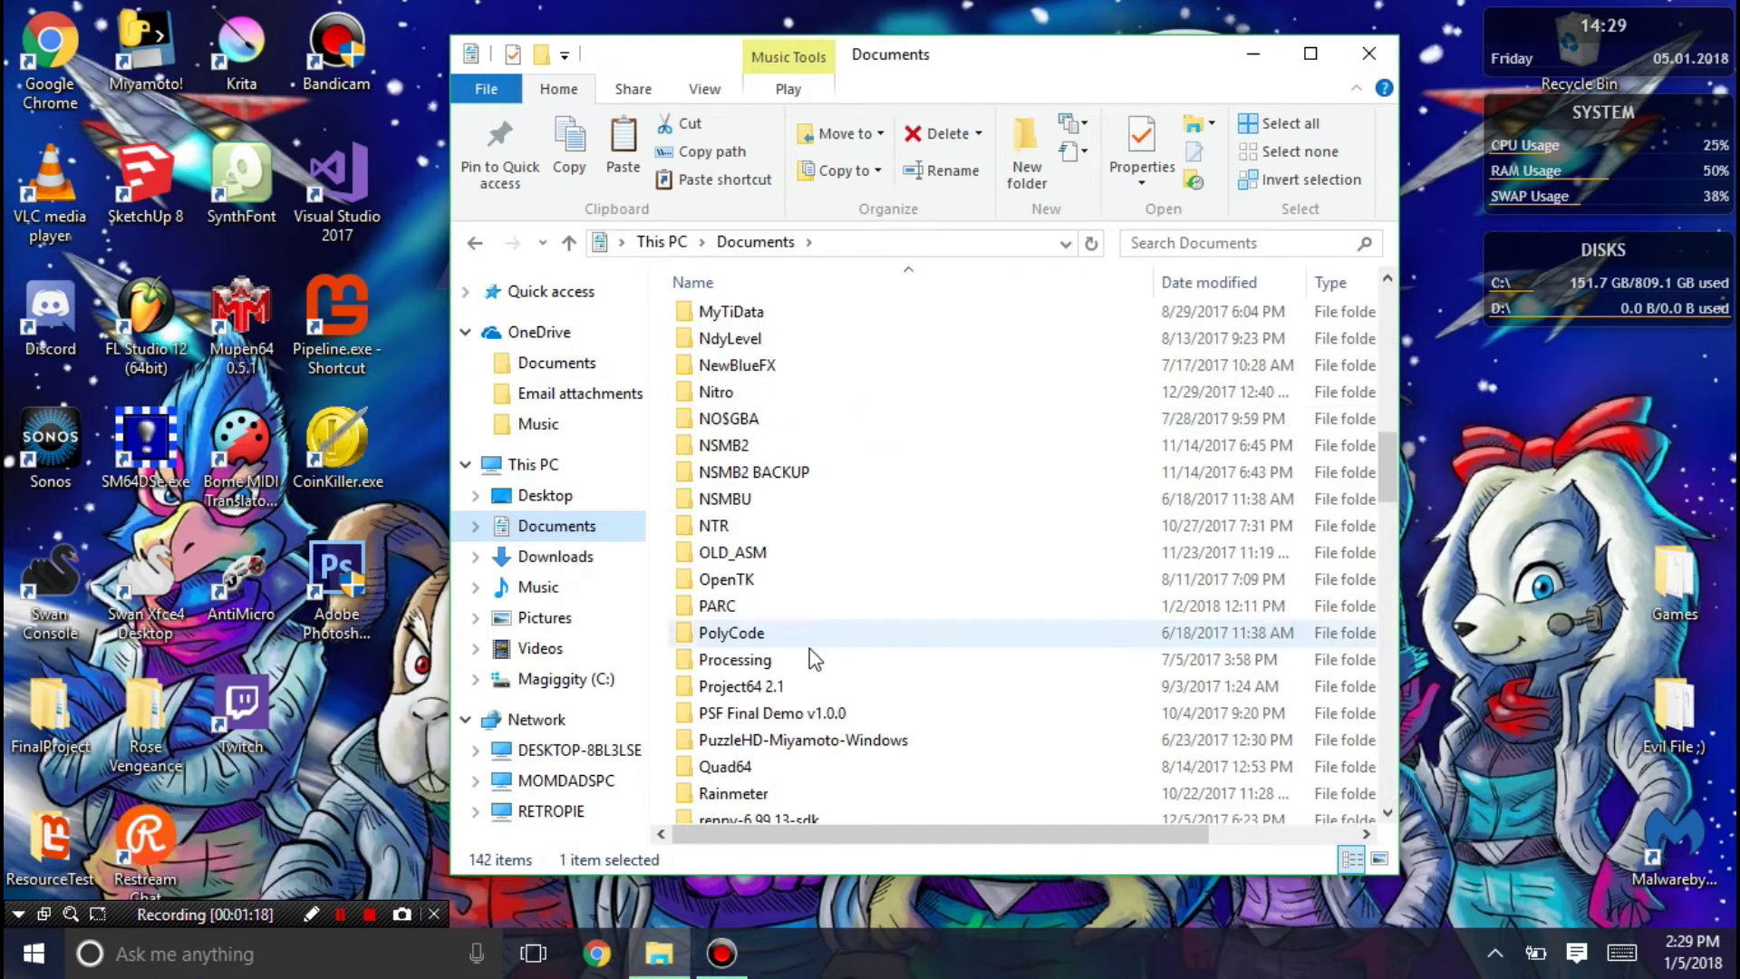
scroll(761, 399, "up", 5)
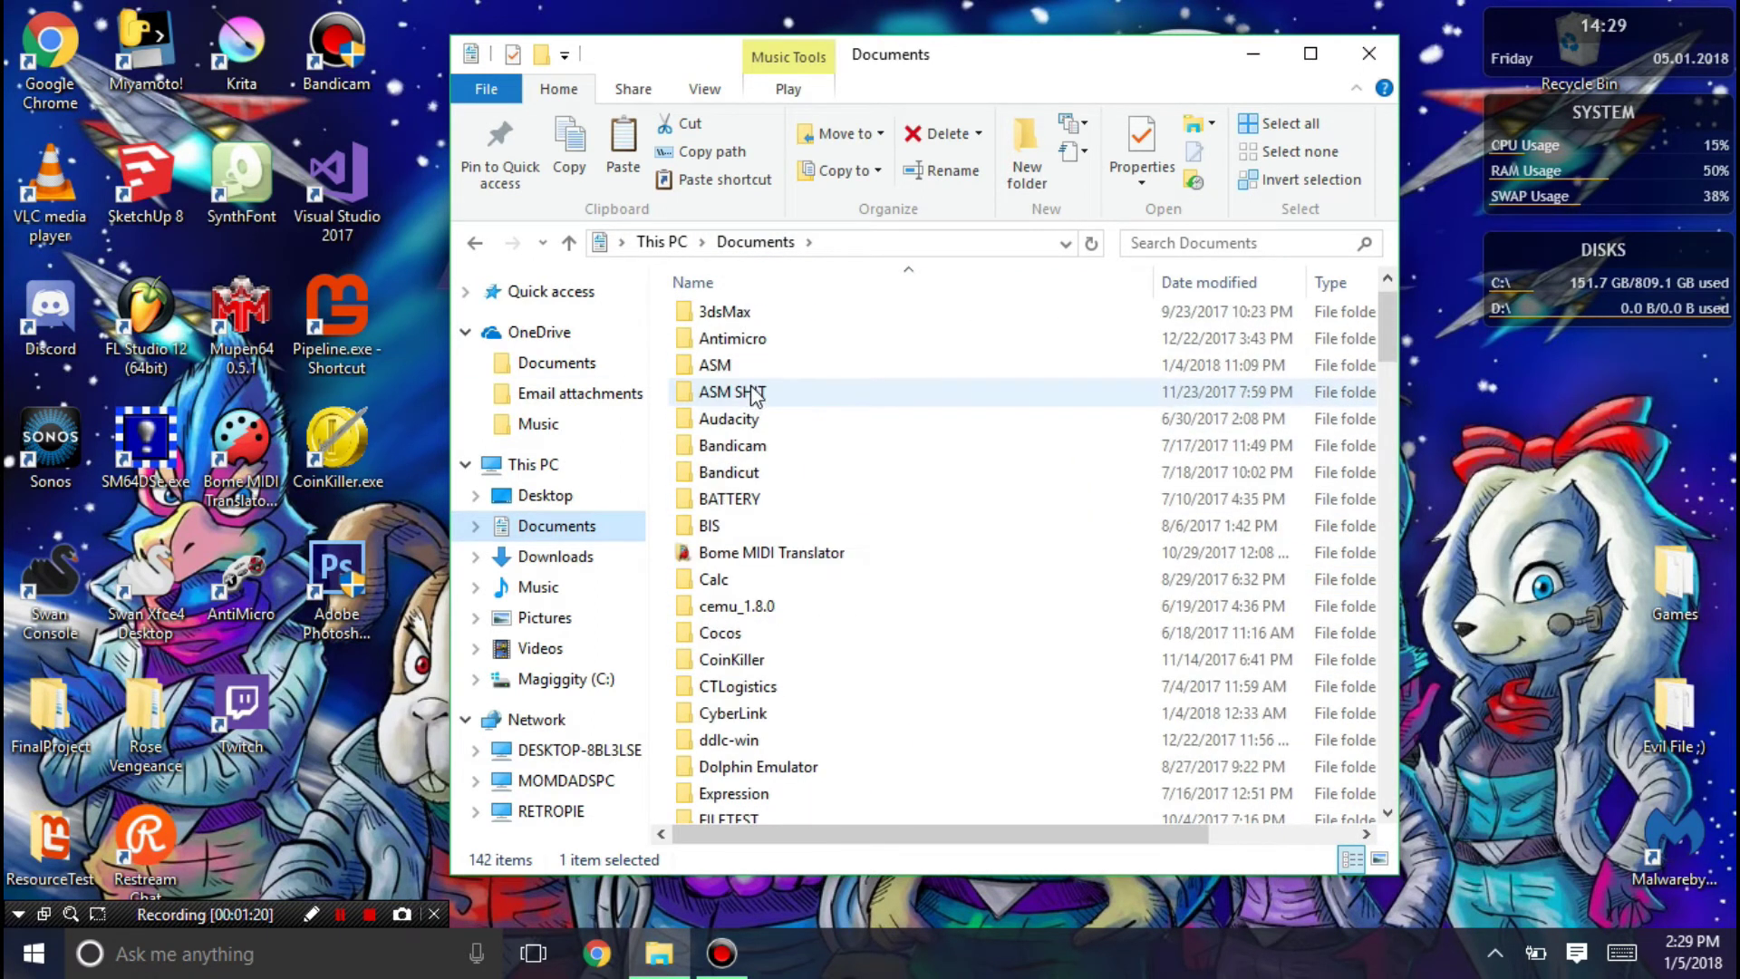
key("ctrl+v")
key("Return")
key("ctrl+a")
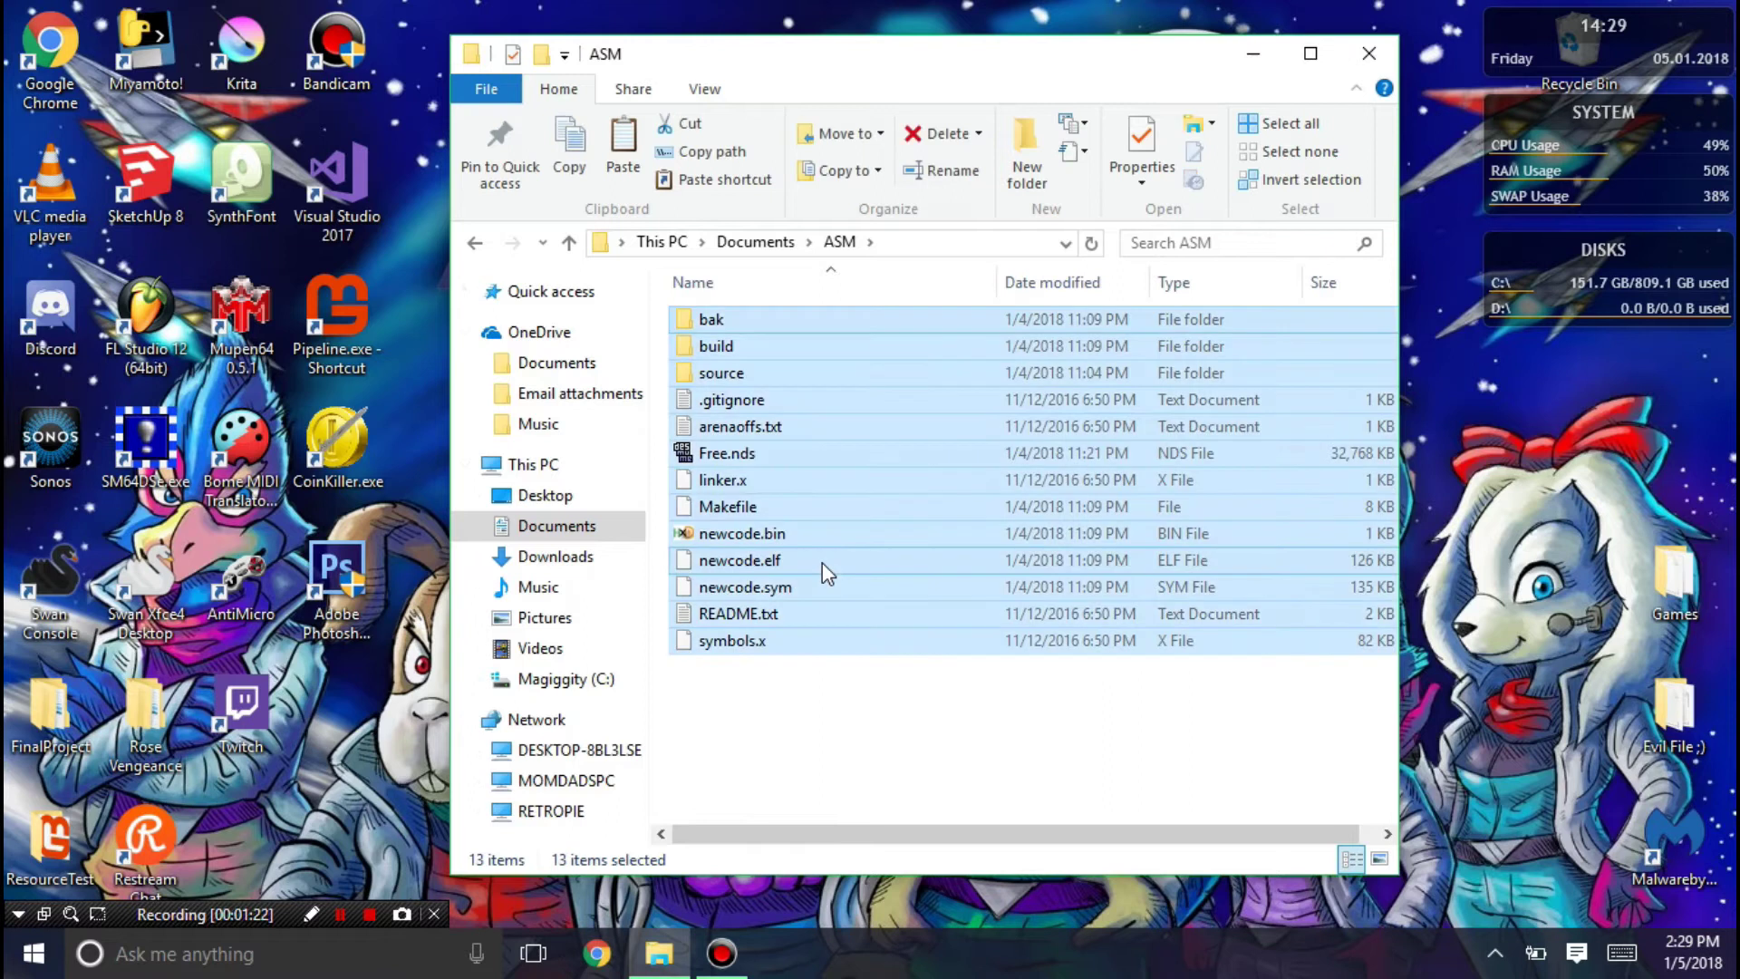
key("shift+Delete")
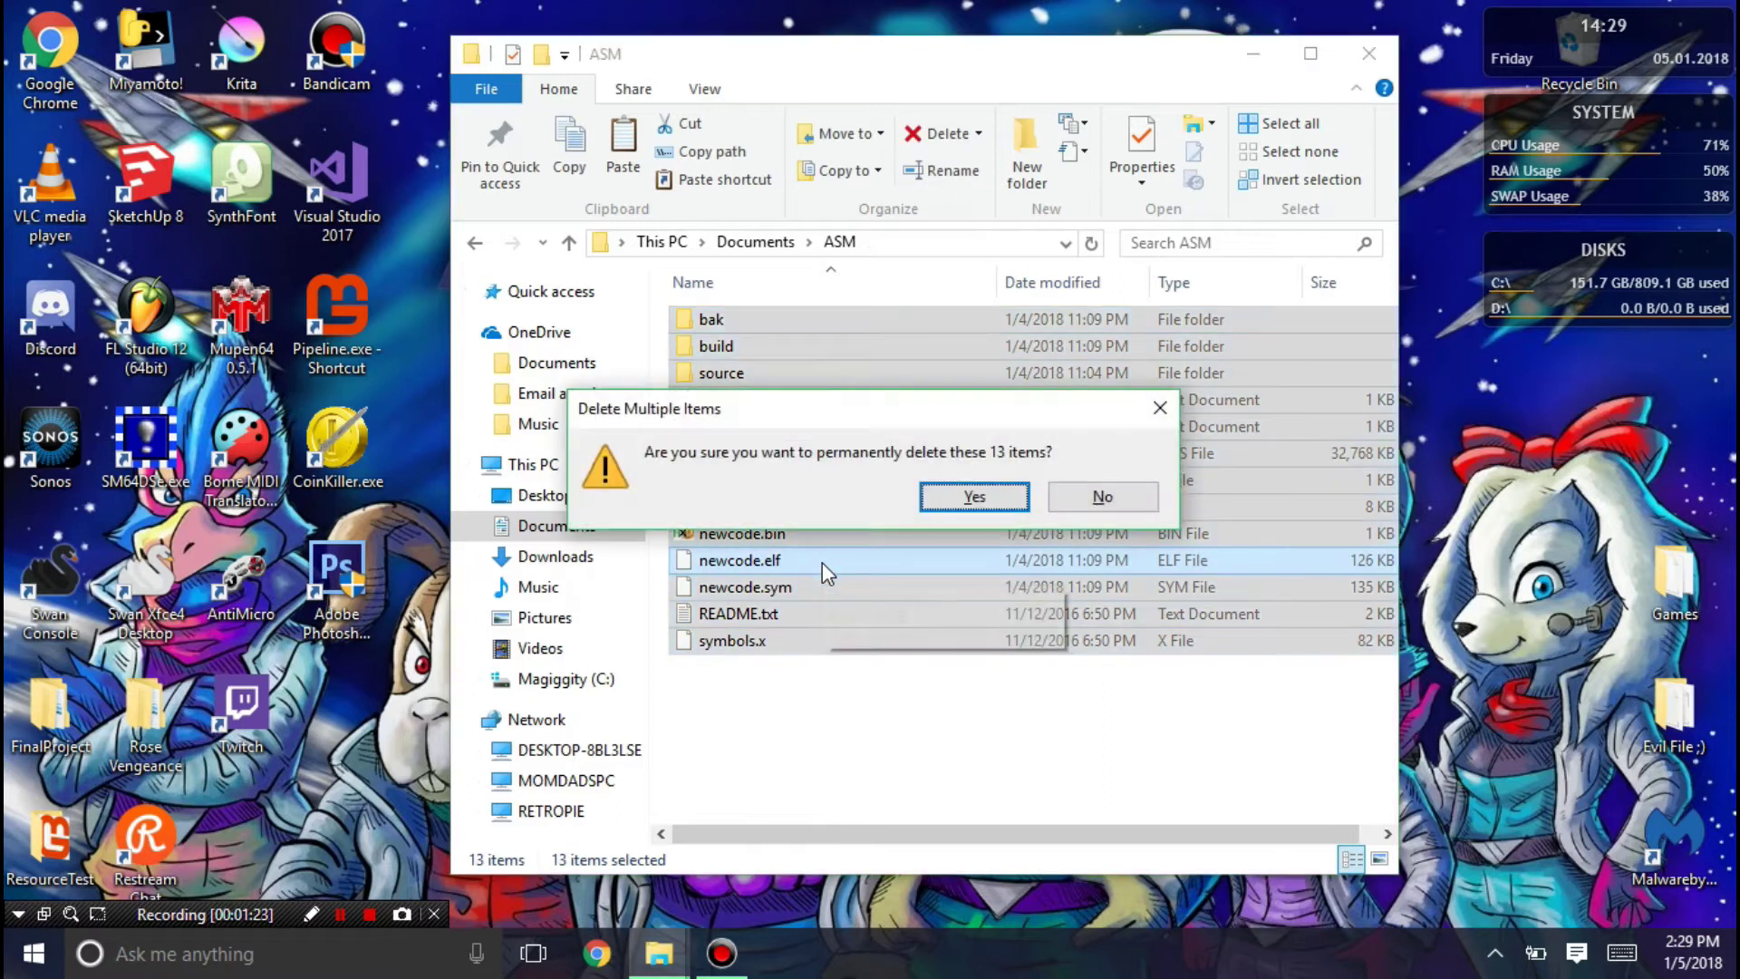
left_click(964, 501)
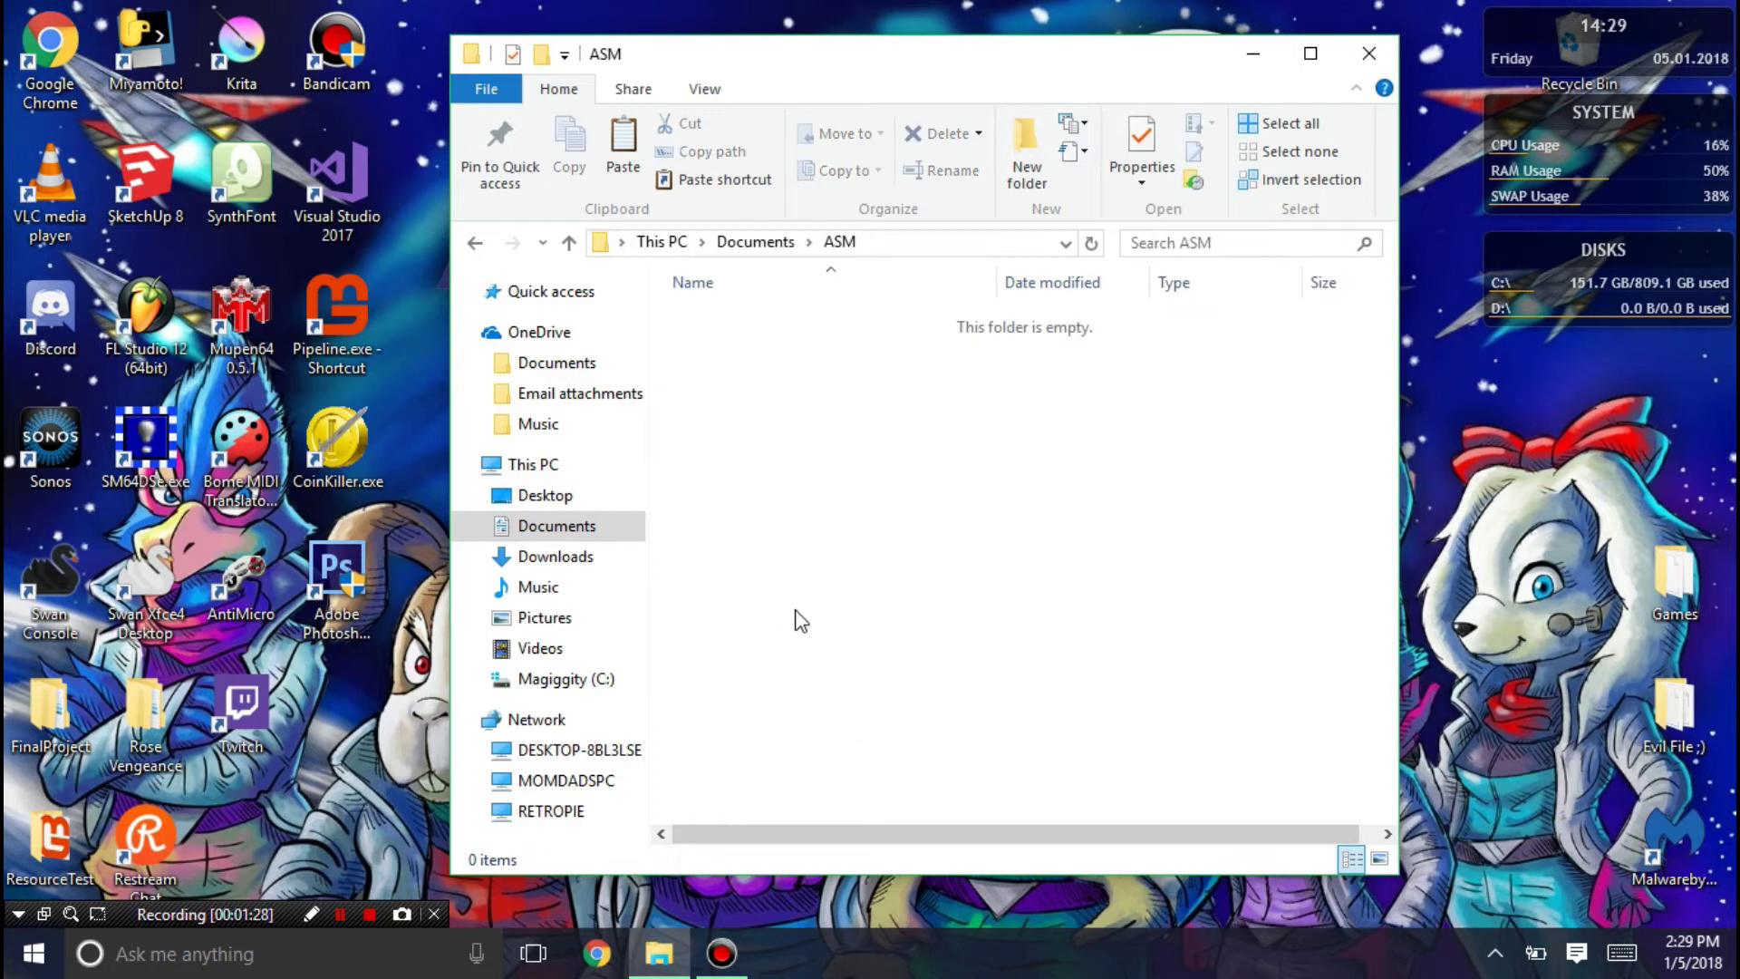
Paste the seven template files into ASM and return to Documents
key("ctrl+v")
left_click(843, 589)
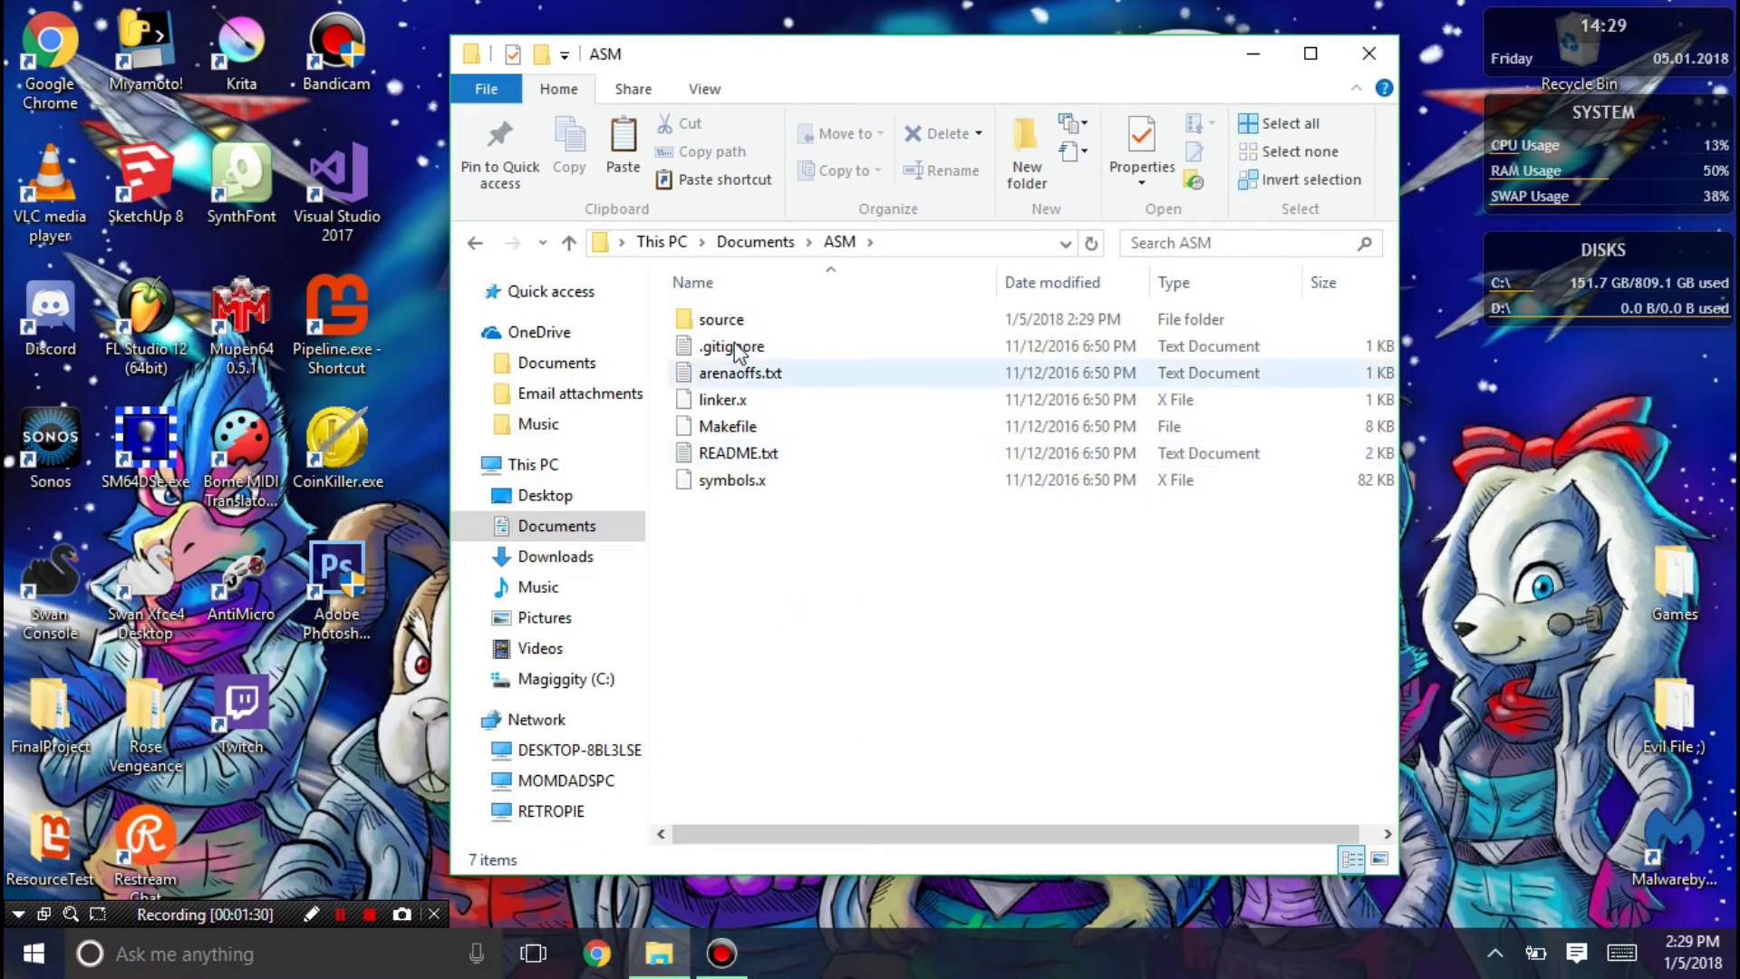
left_click(753, 241)
Open TUTORIAL and select NewMusic.nds together with disableMusicLimits.s
scroll(897, 552, "down", 10)
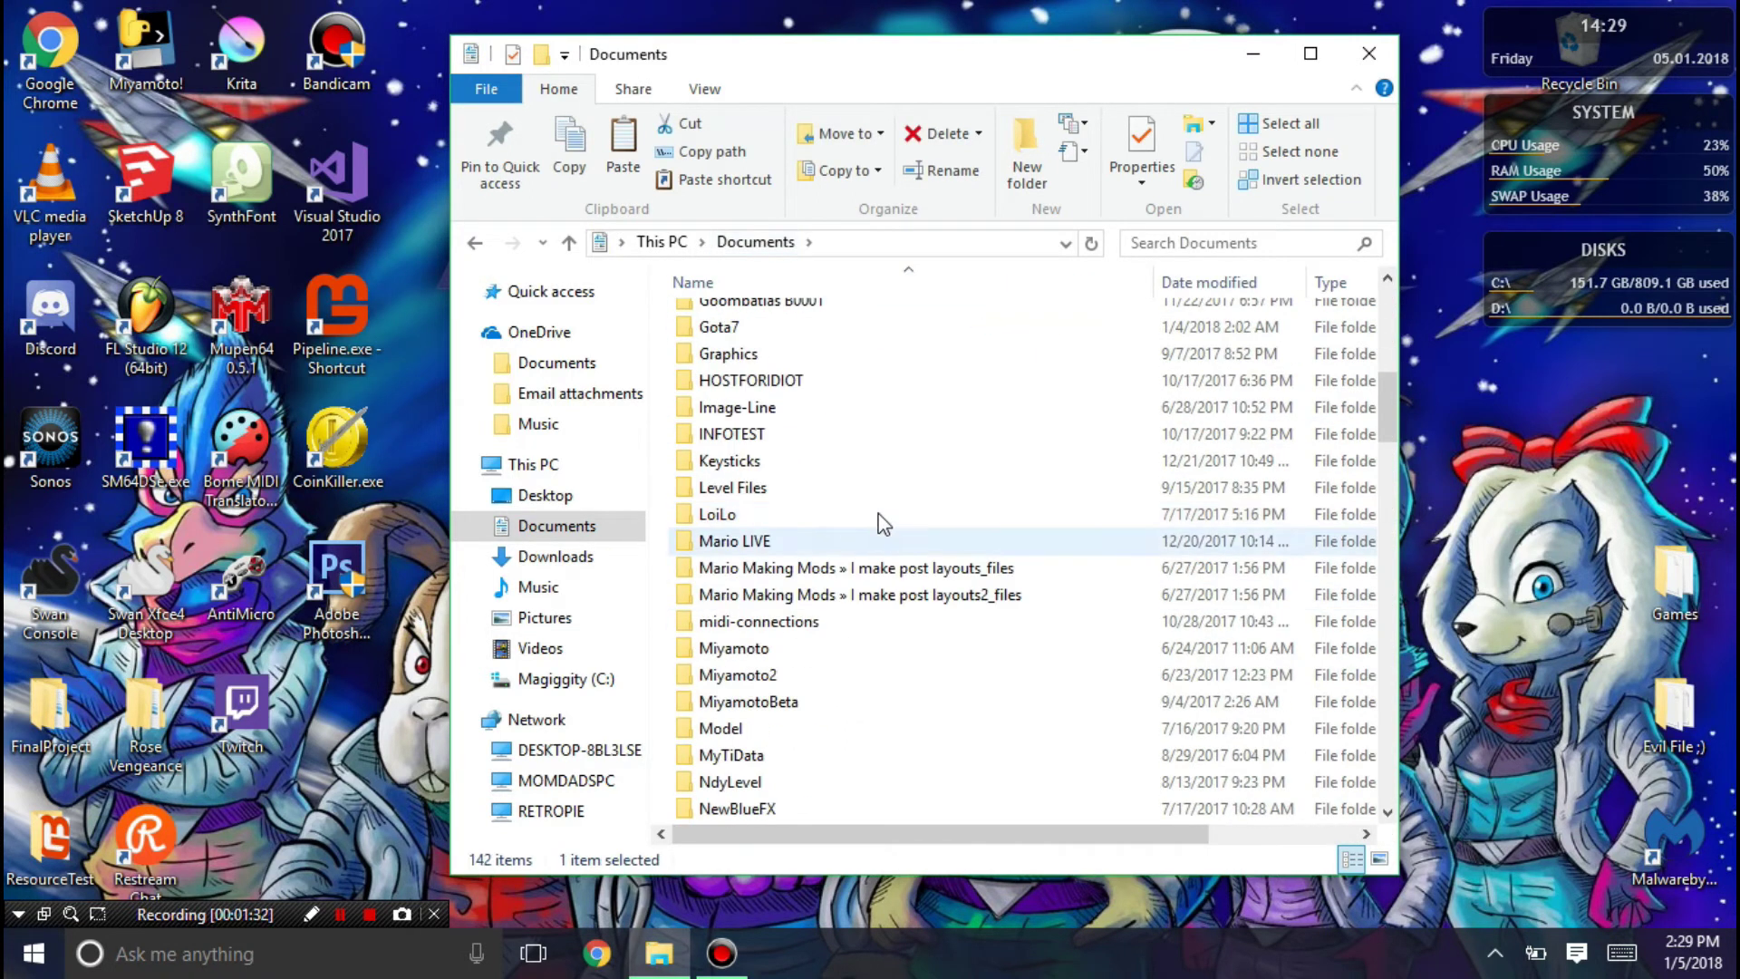
scroll(883, 524, "down", 20)
scroll(912, 560, "up", 5)
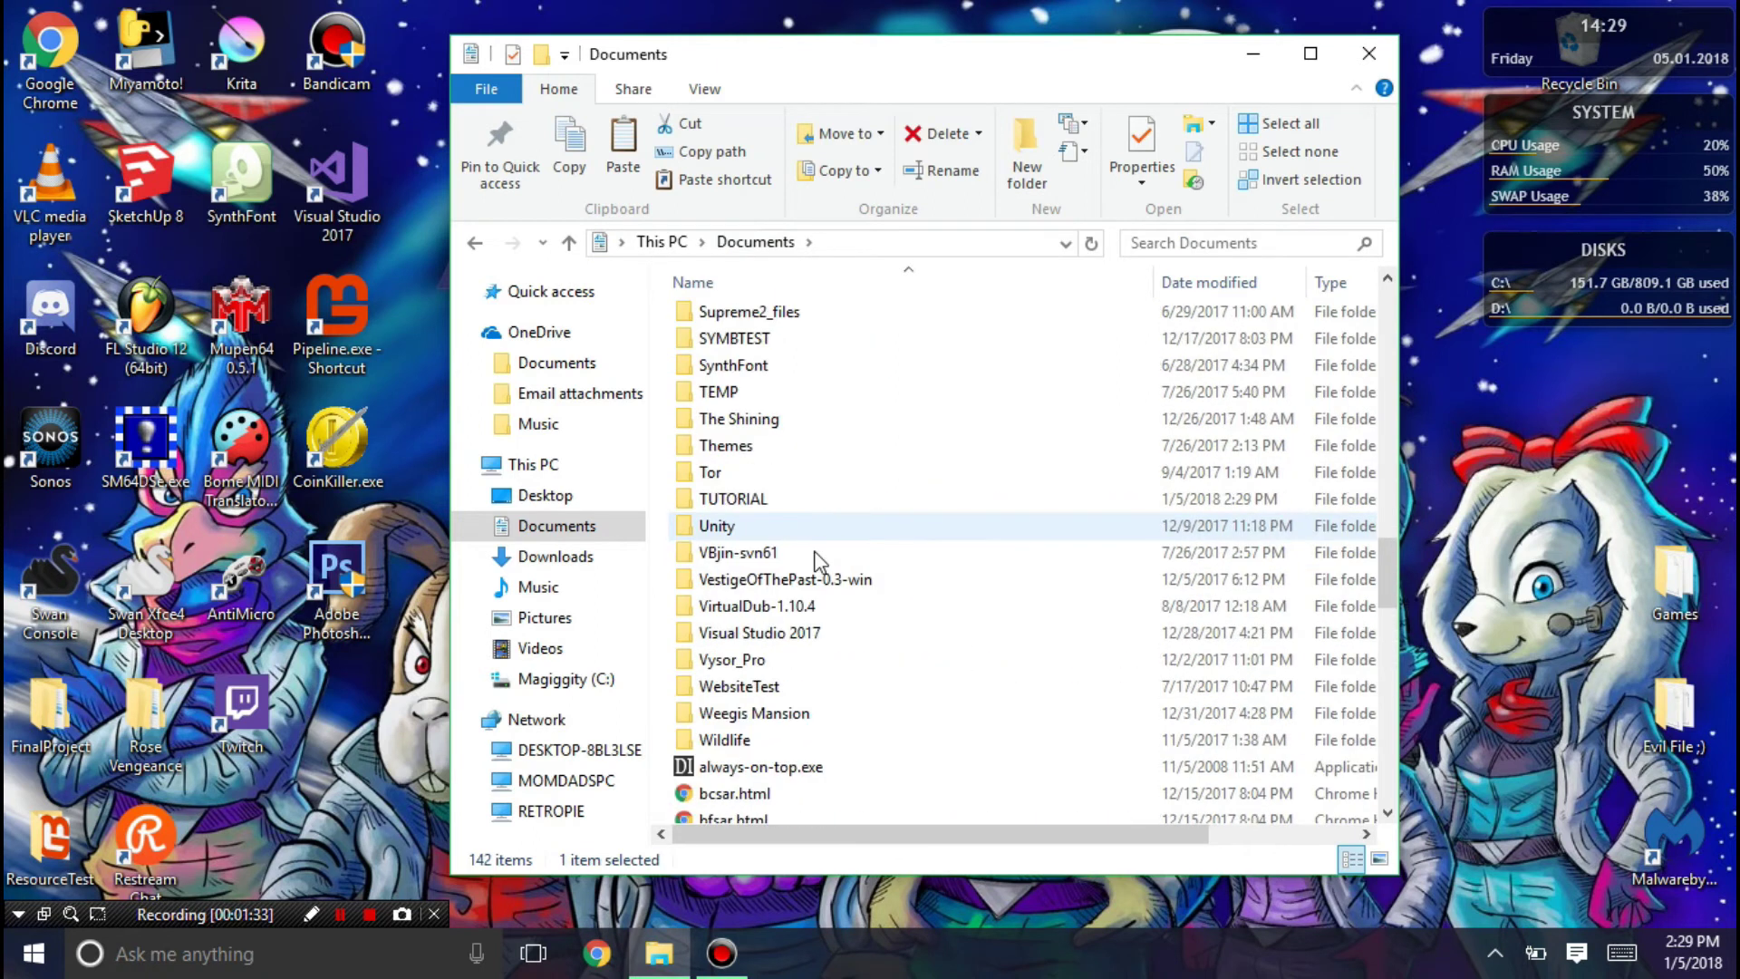
double_click(806, 504)
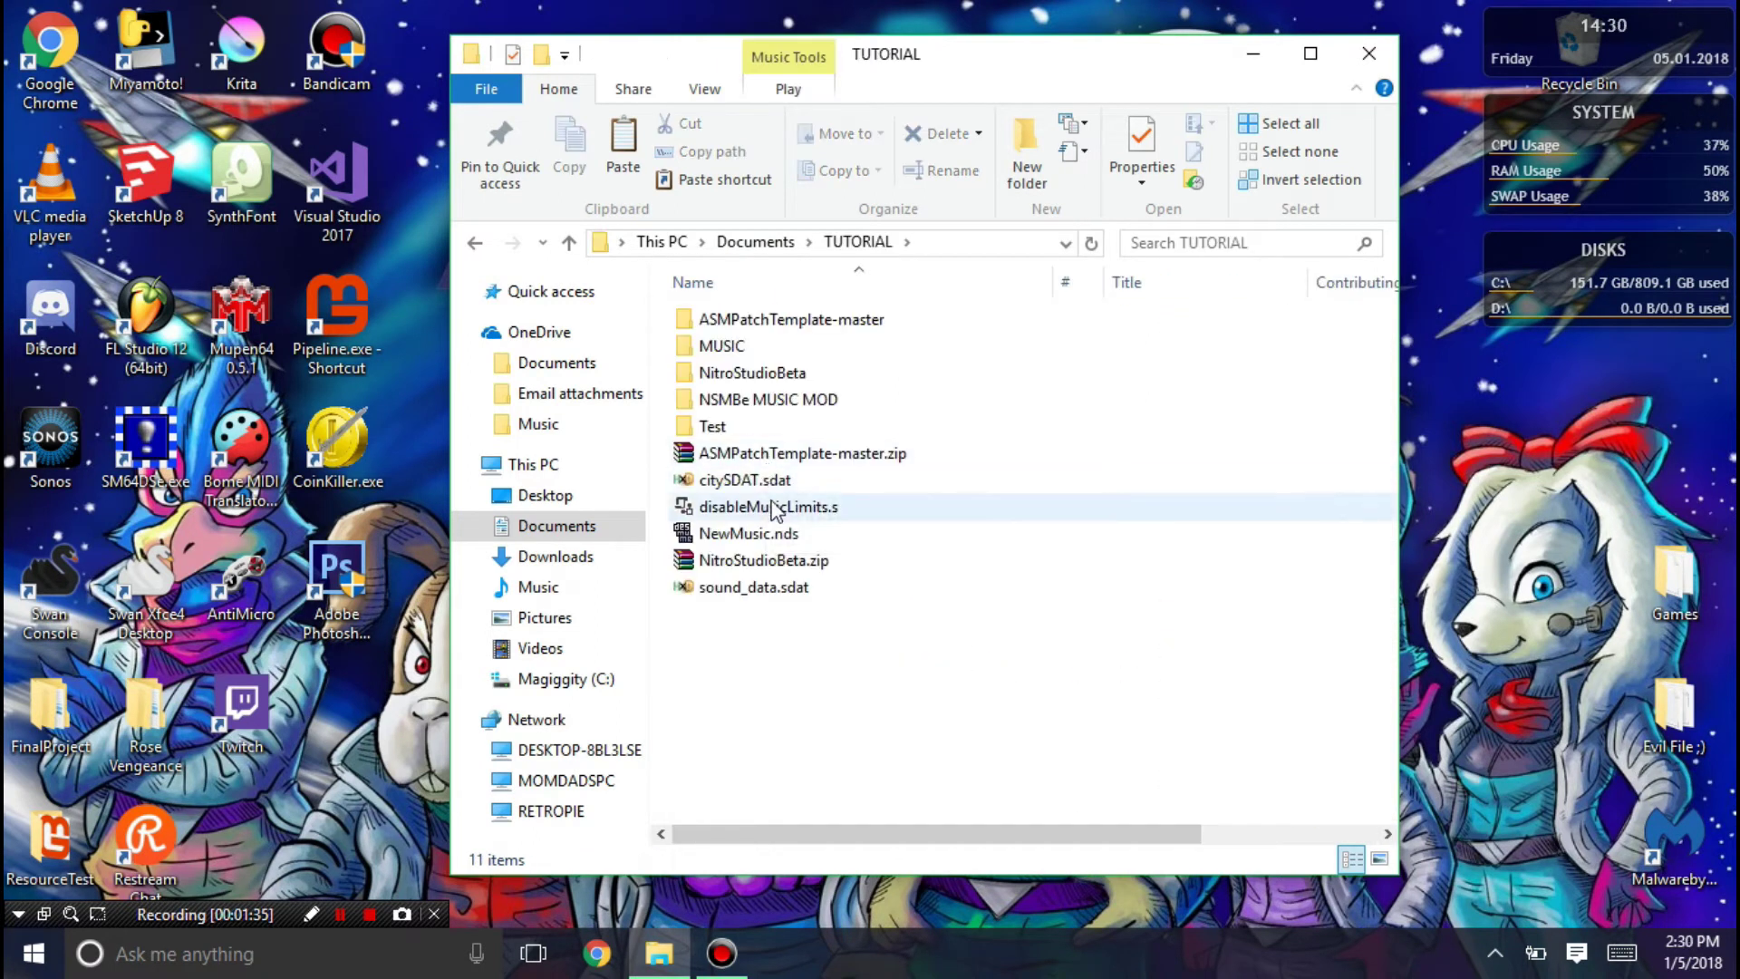
left_click(766, 532)
left_click(791, 512, "ctrl")
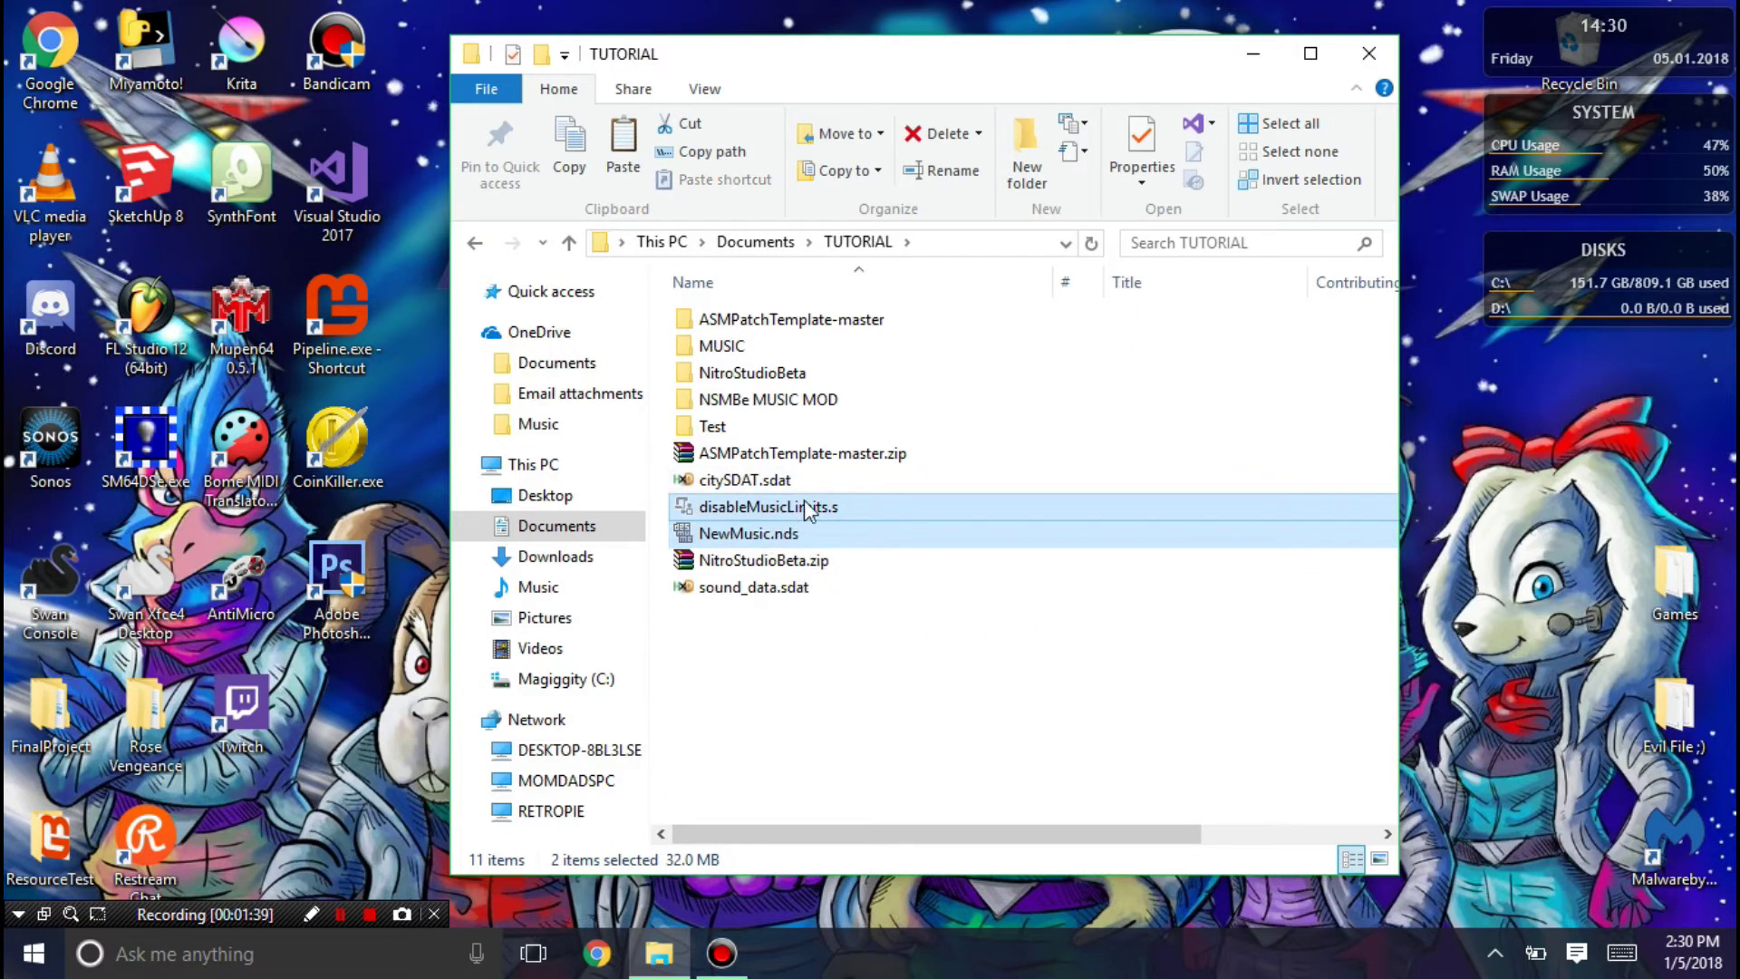
Move both files into Documents\ASM, then go back into the TUTORIAL folder
left_click(765, 248)
scroll(787, 491, "up", 20)
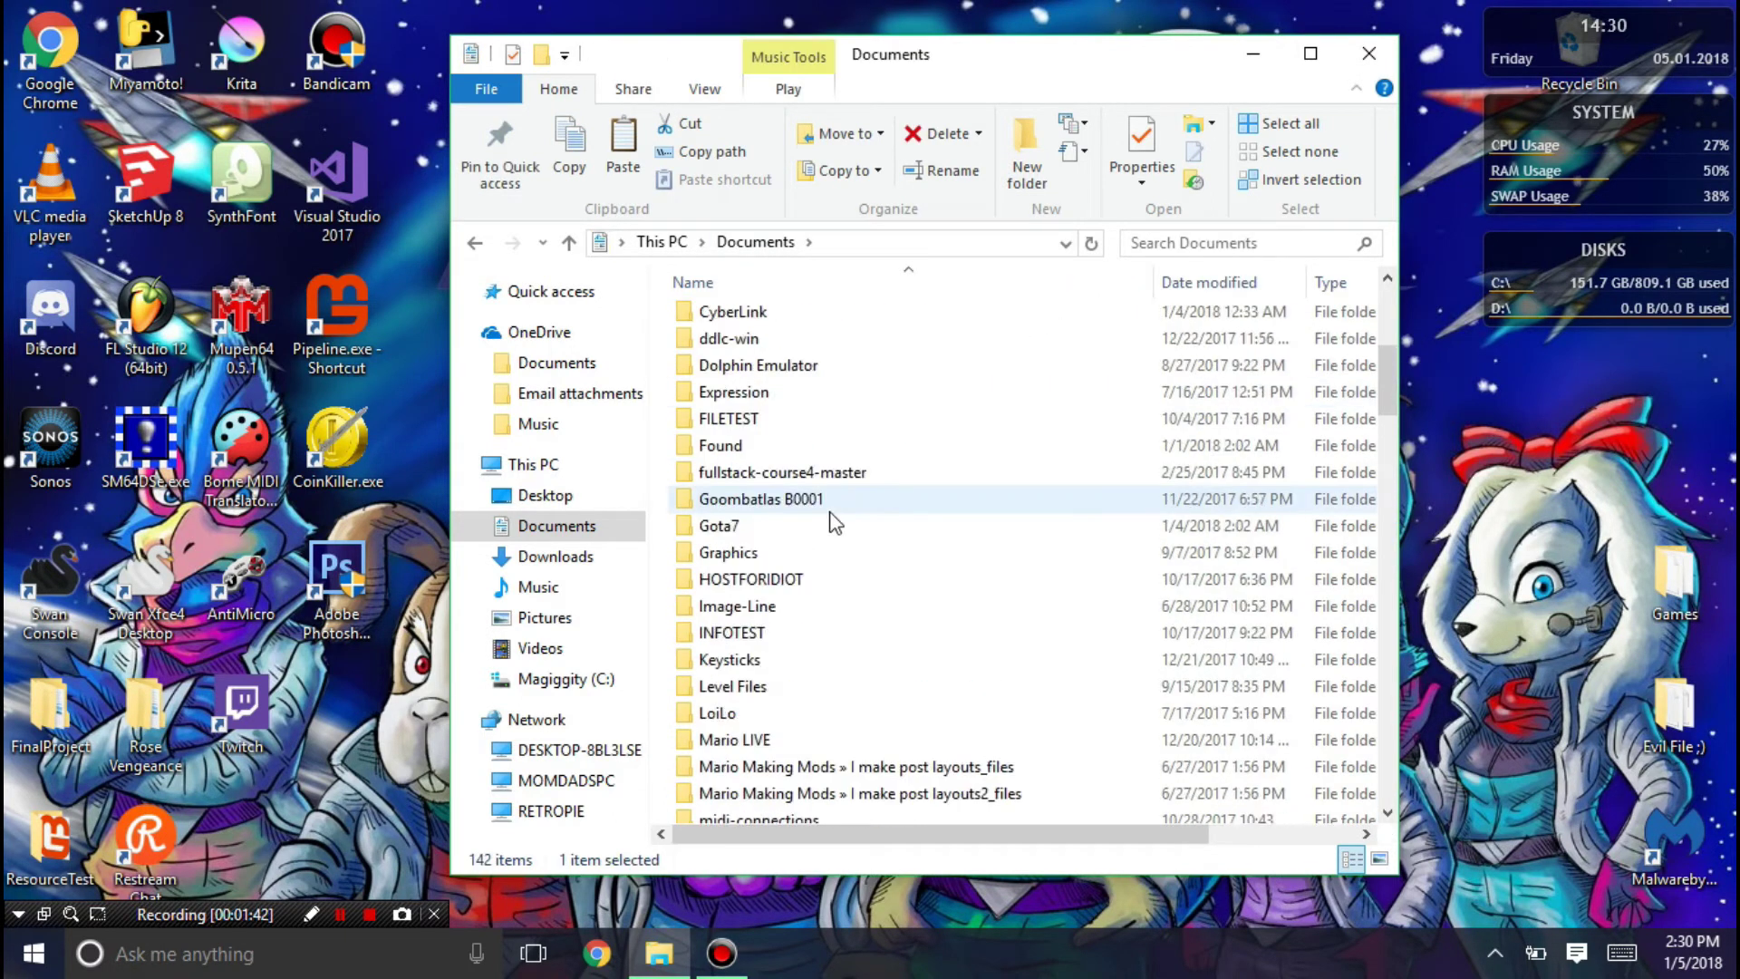
double_click(722, 401)
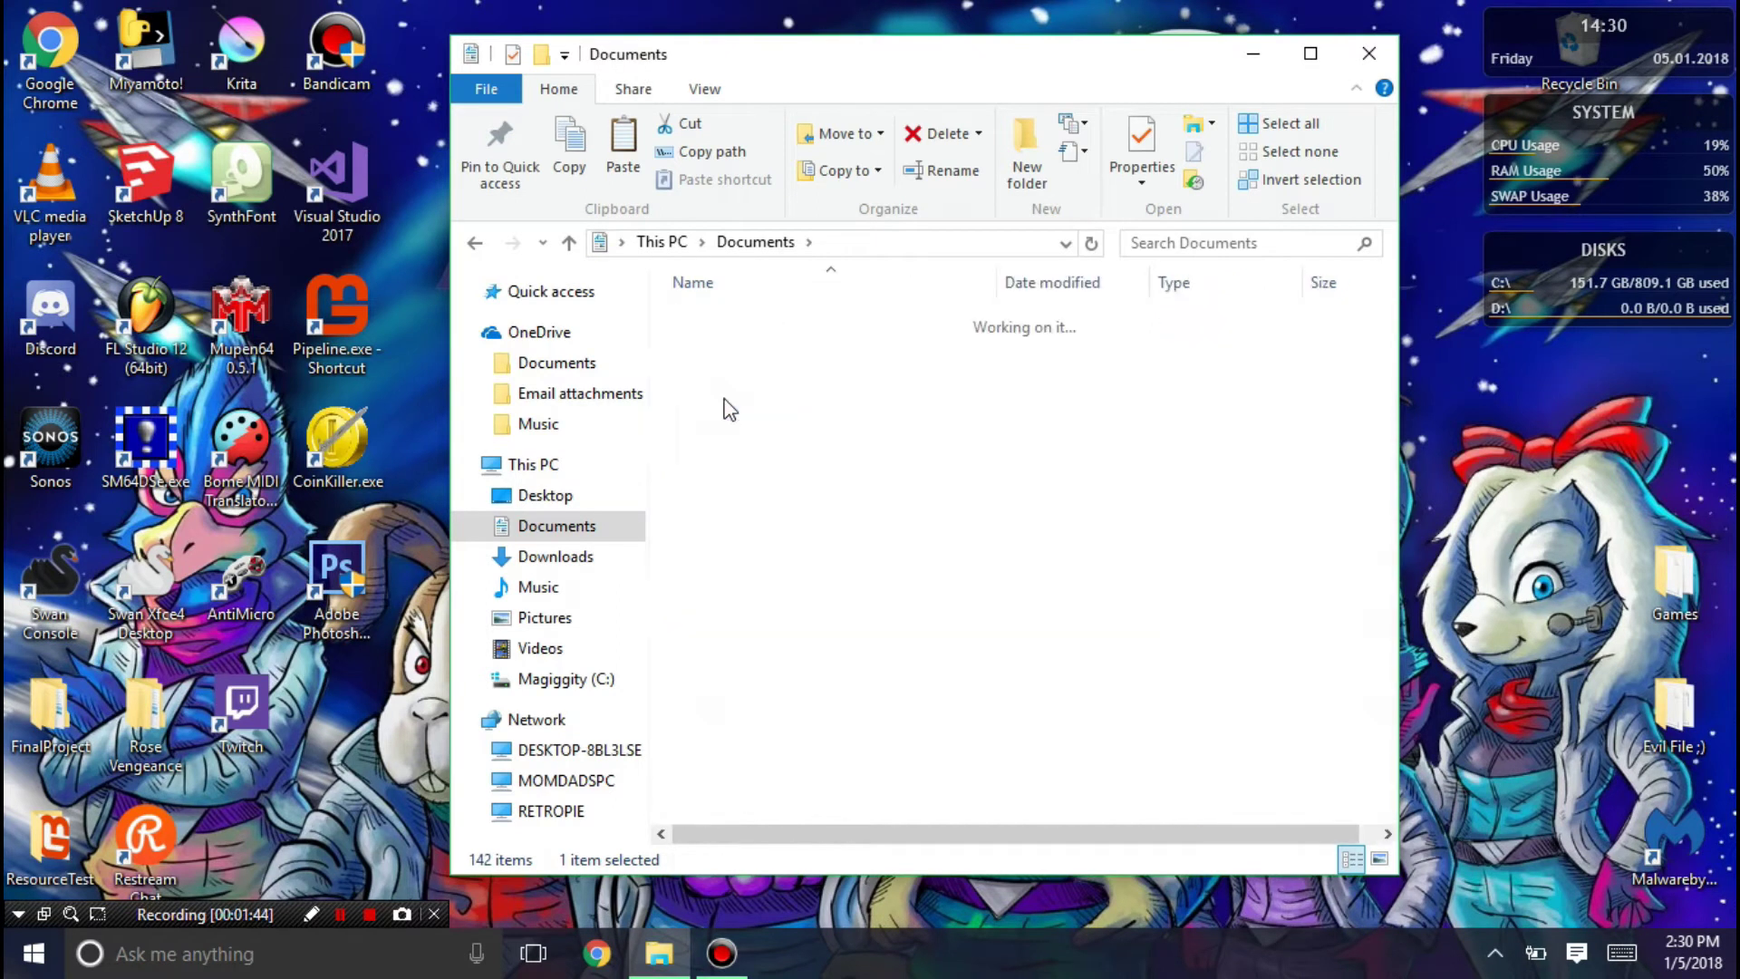
left_click(809, 650)
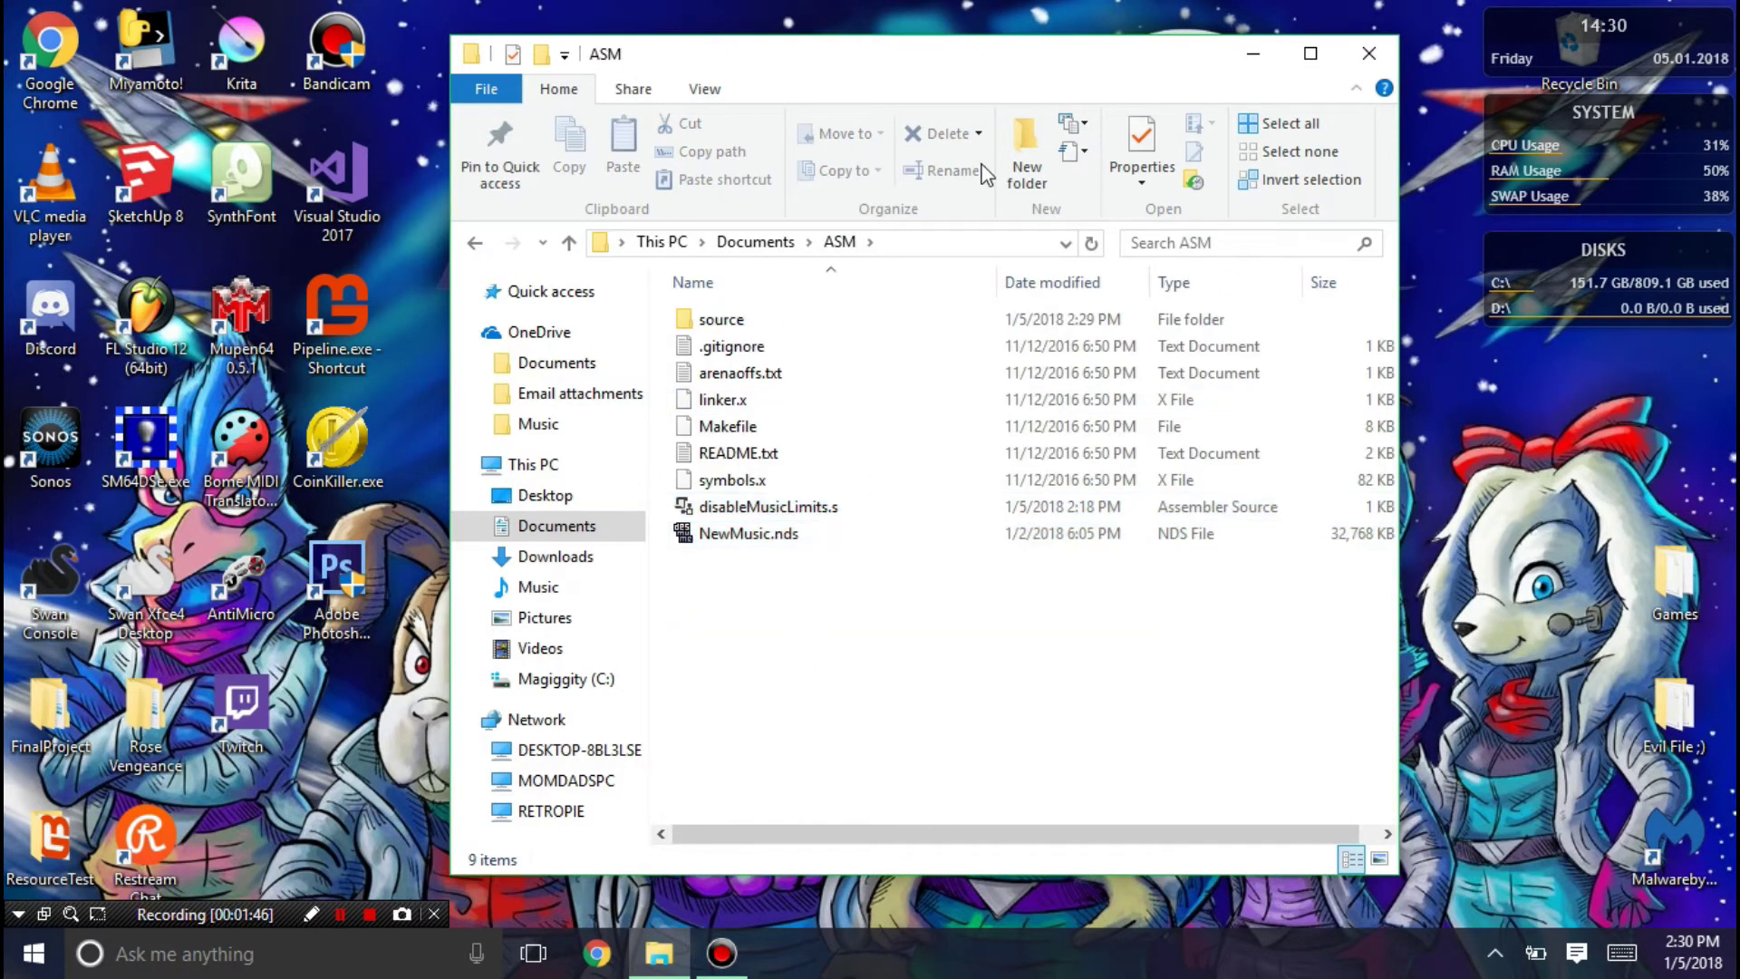
left_click(1091, 243)
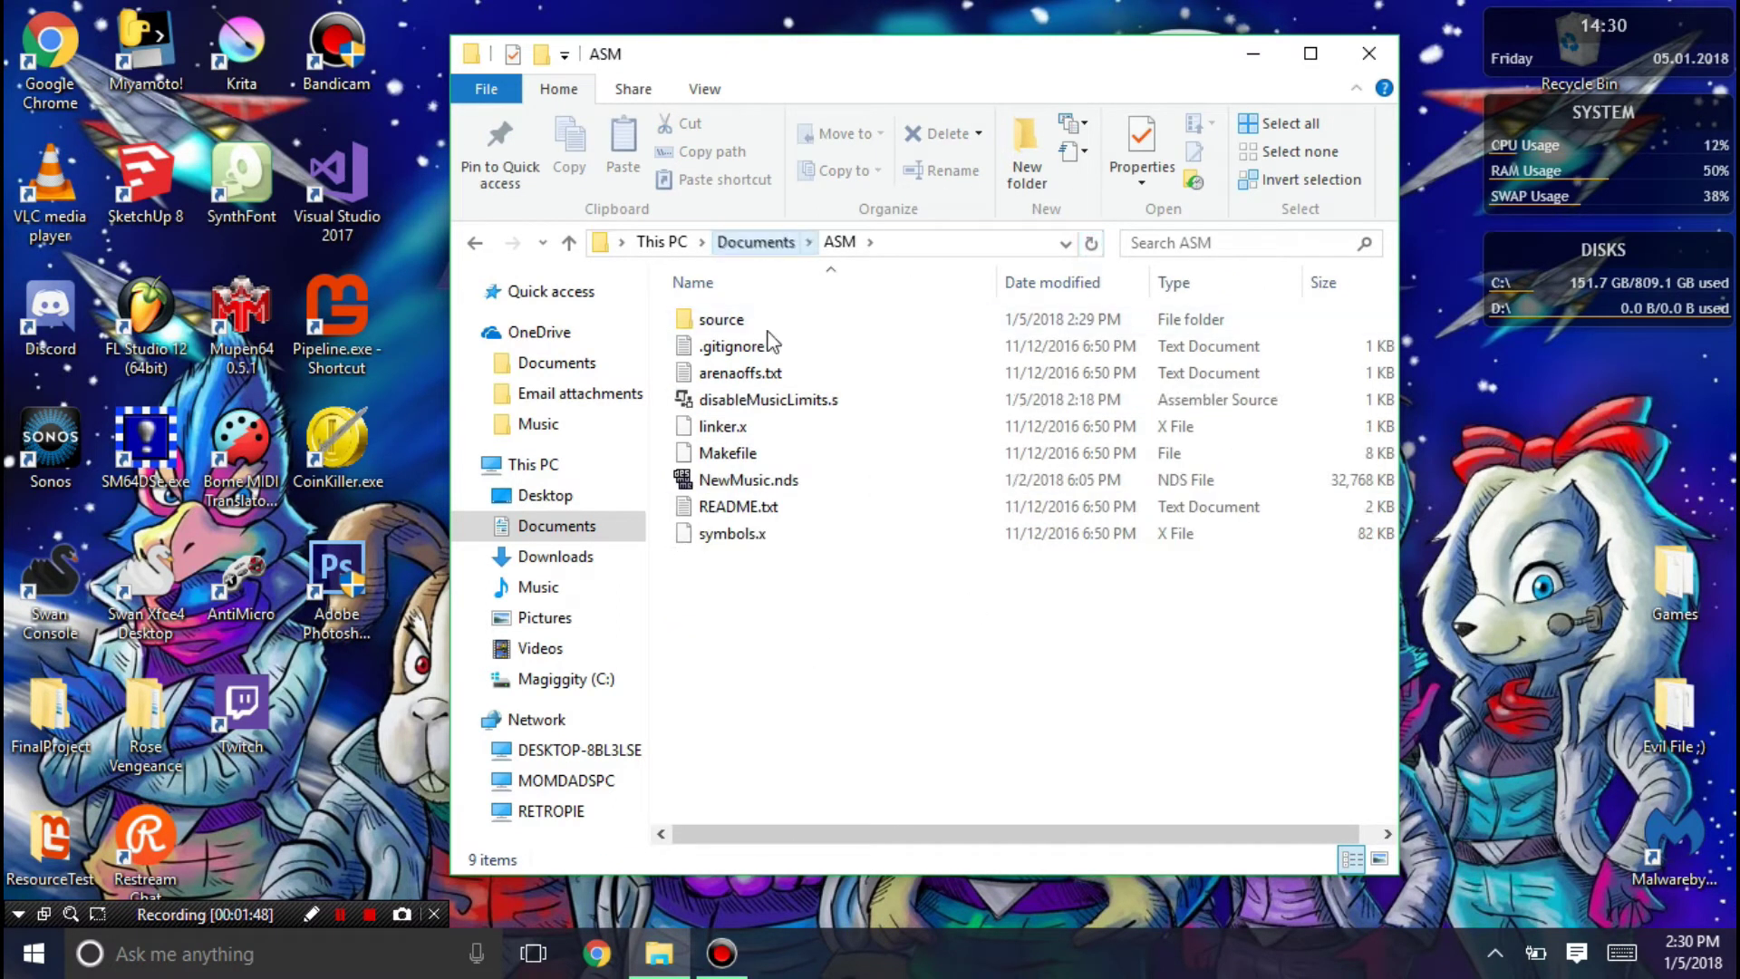
key("BackSpace")
scroll(816, 480, "down", 20)
scroll(809, 472, "up", 3)
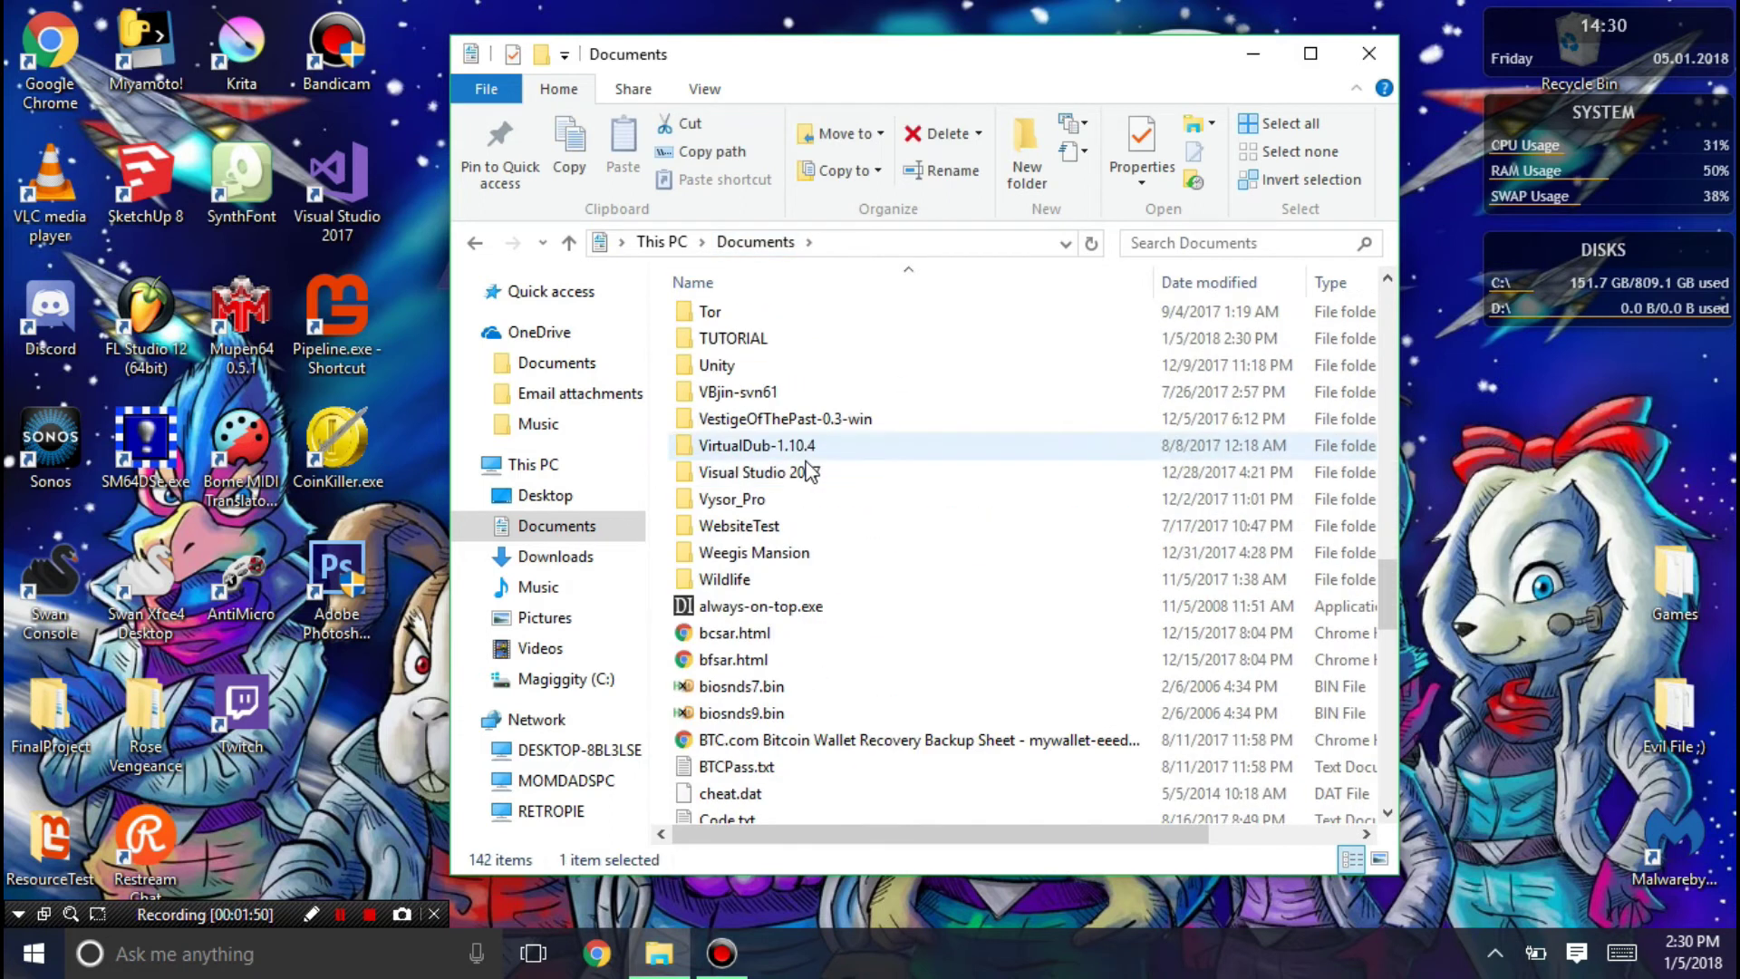
left_click(749, 339)
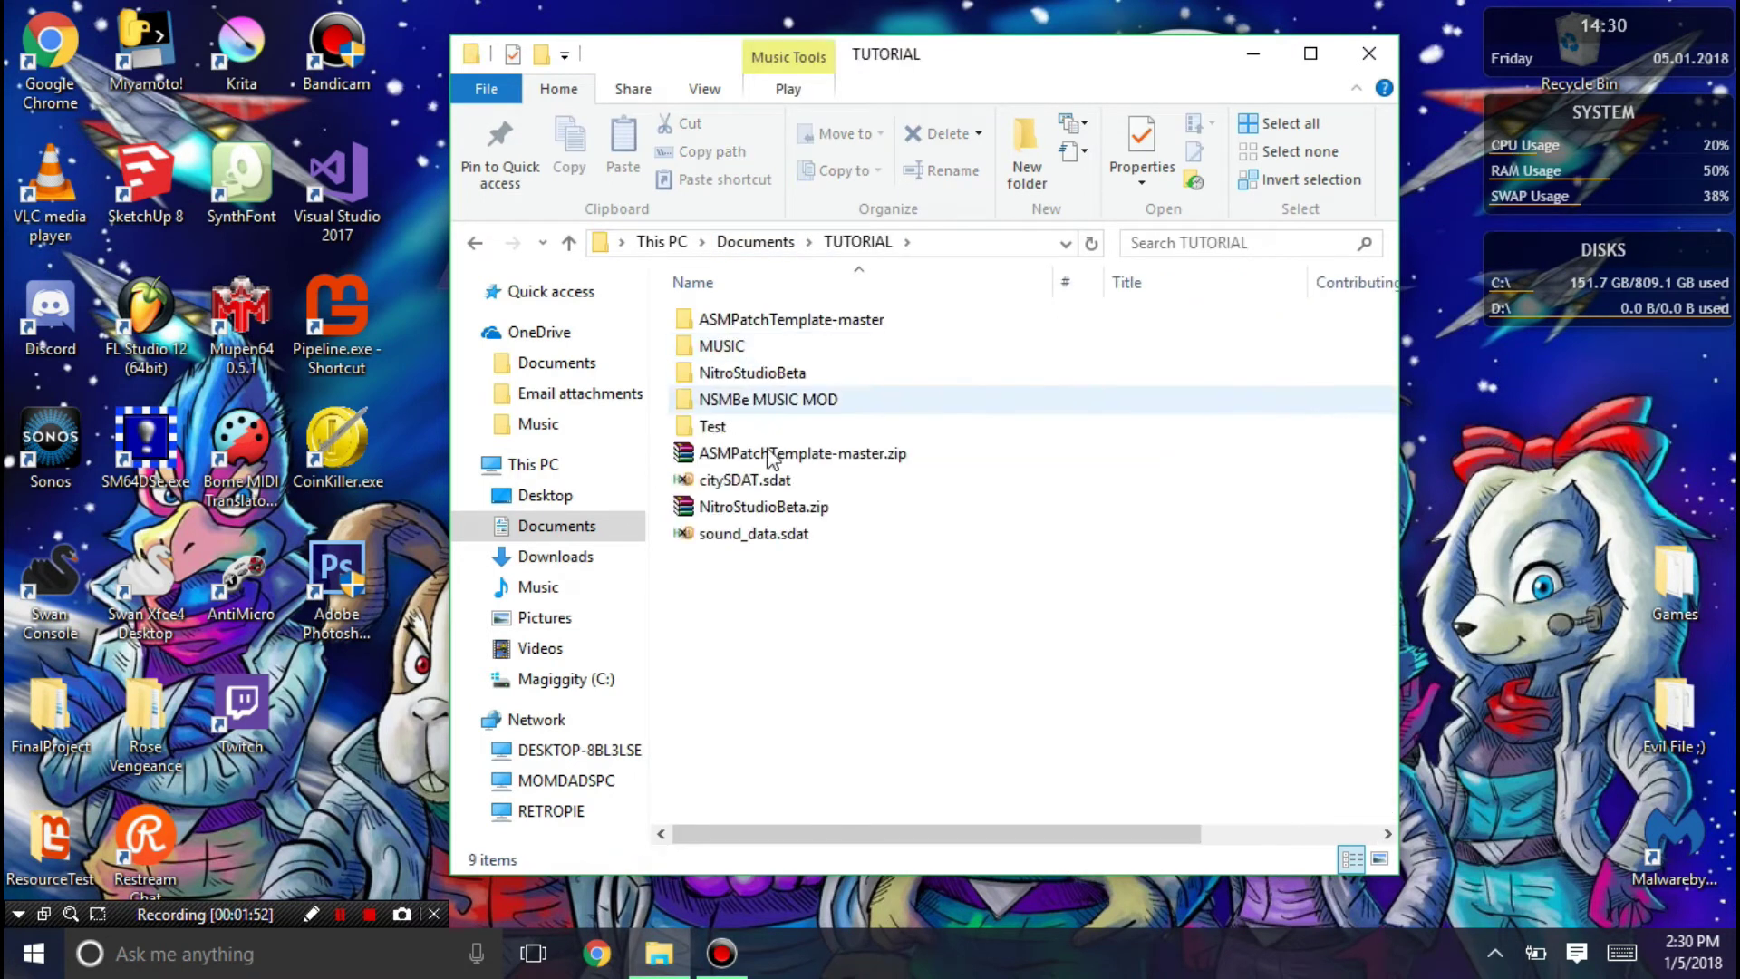
Launch NSMBe5 and open NewMusic.nds from Documents\ASM
double_click(748, 401)
left_click(748, 483)
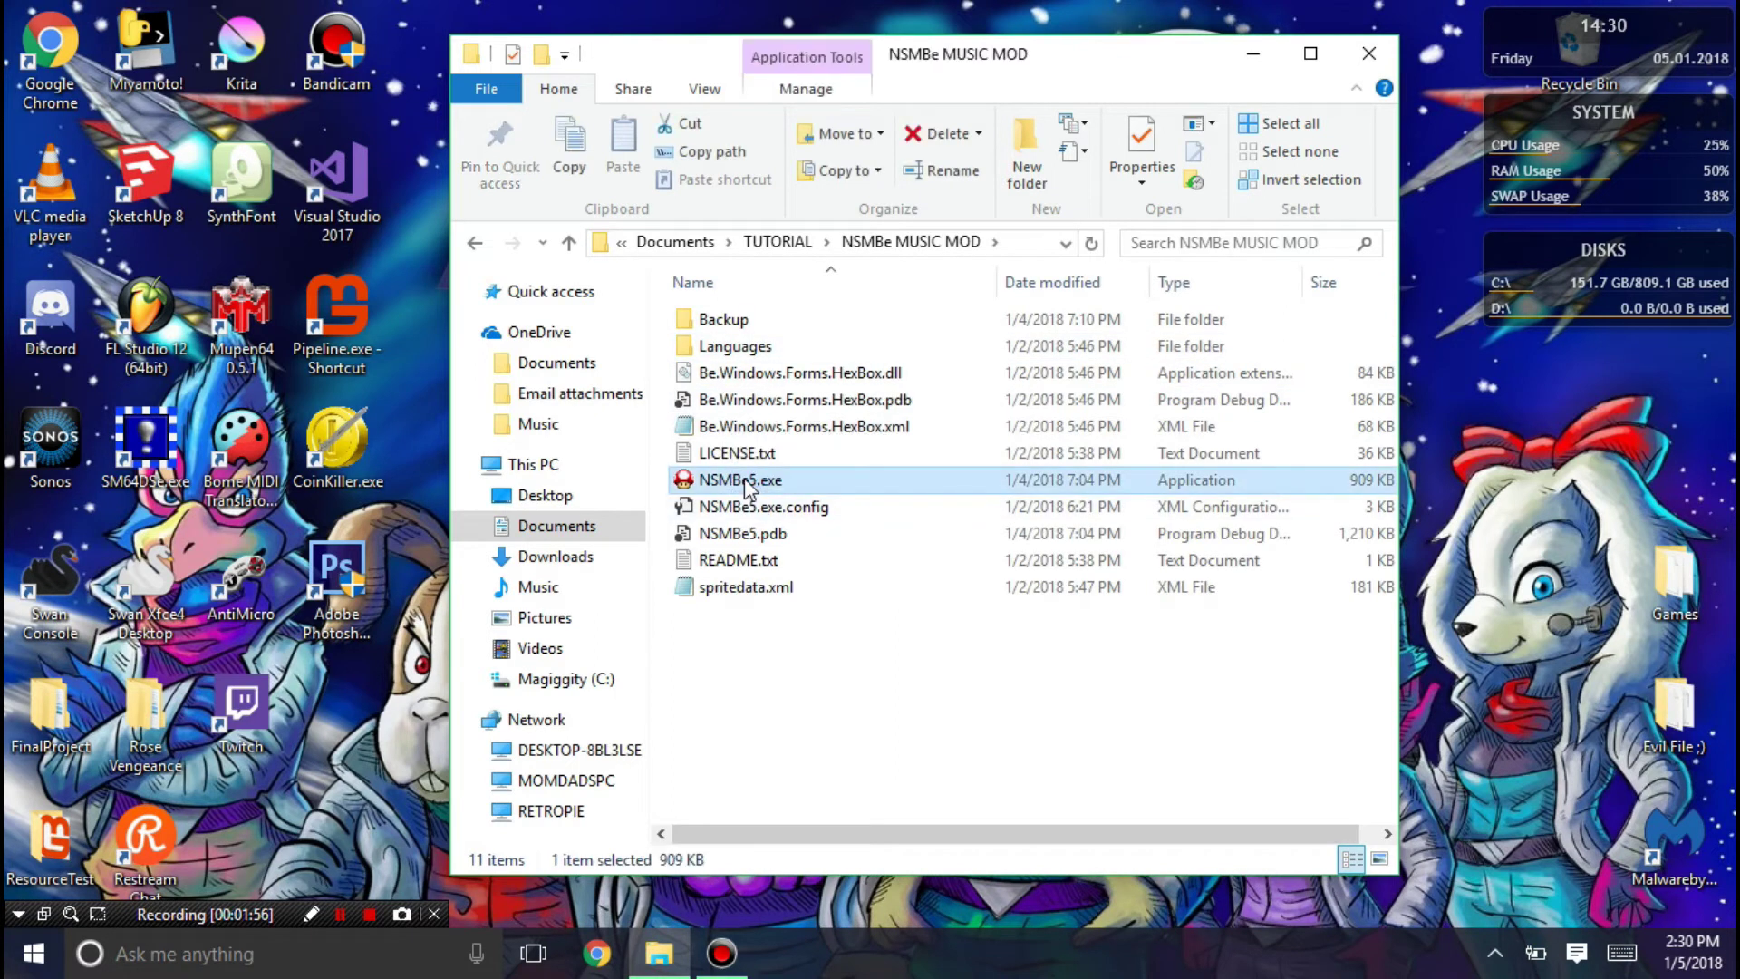
double_click(749, 488)
left_click(638, 433)
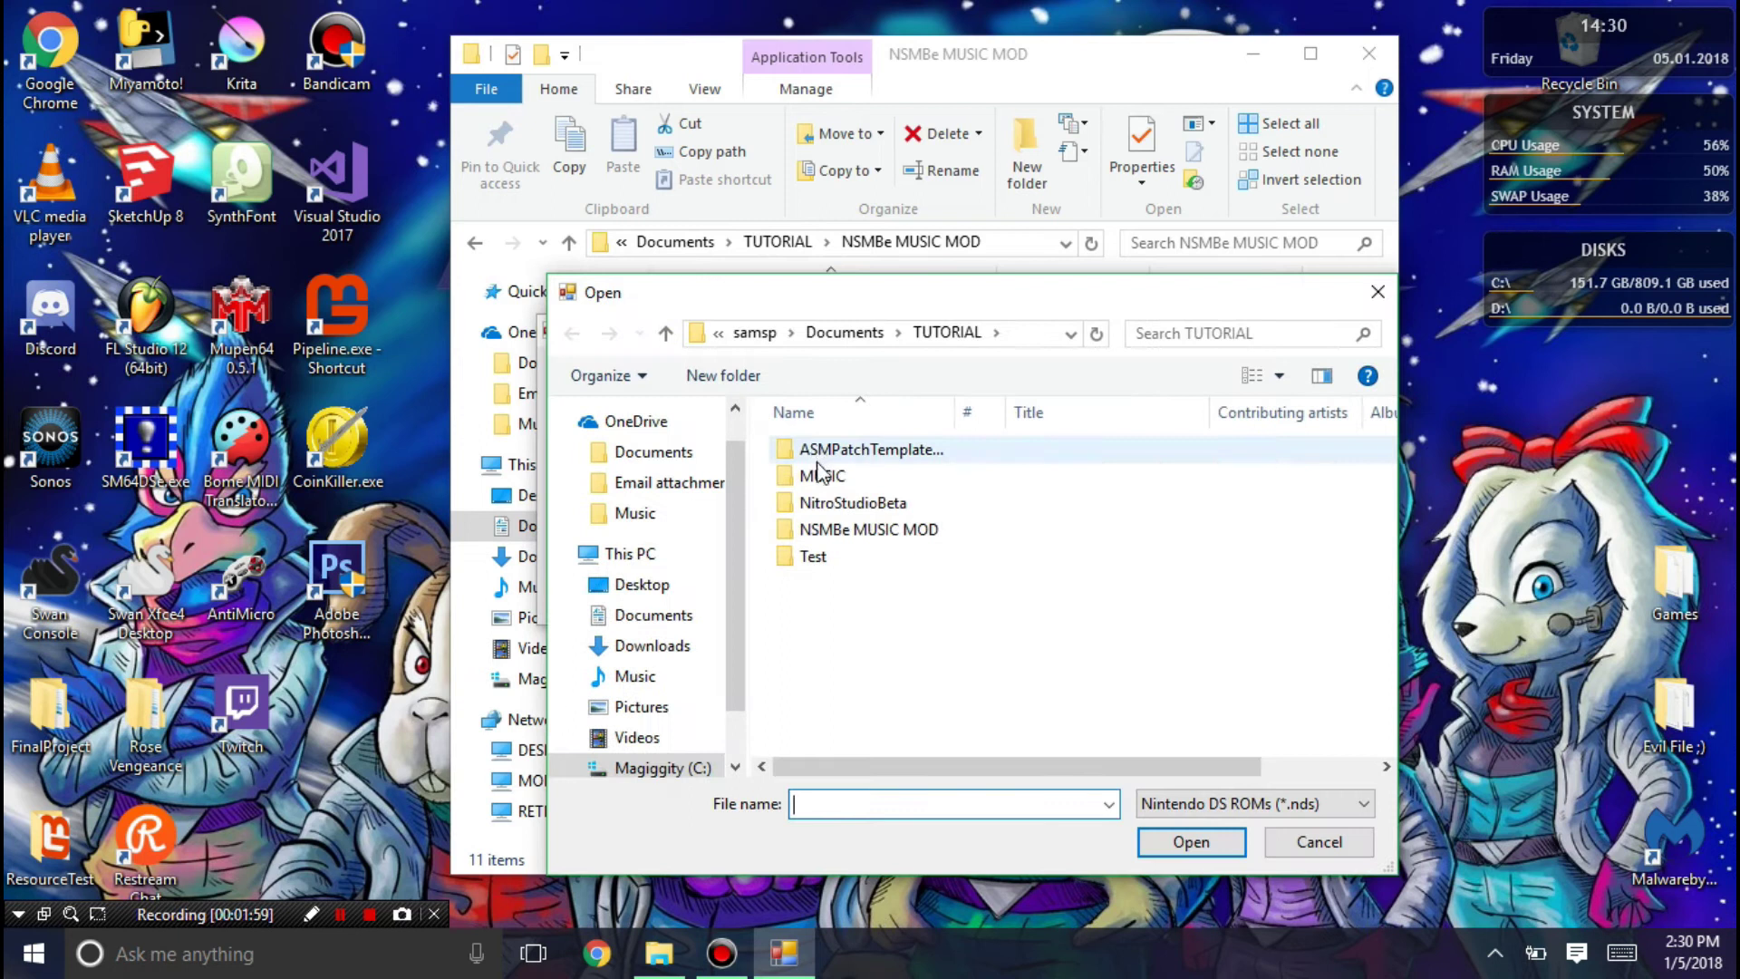
left_click(845, 332)
scroll(858, 593, "up", 10)
scroll(858, 594, "up", 10)
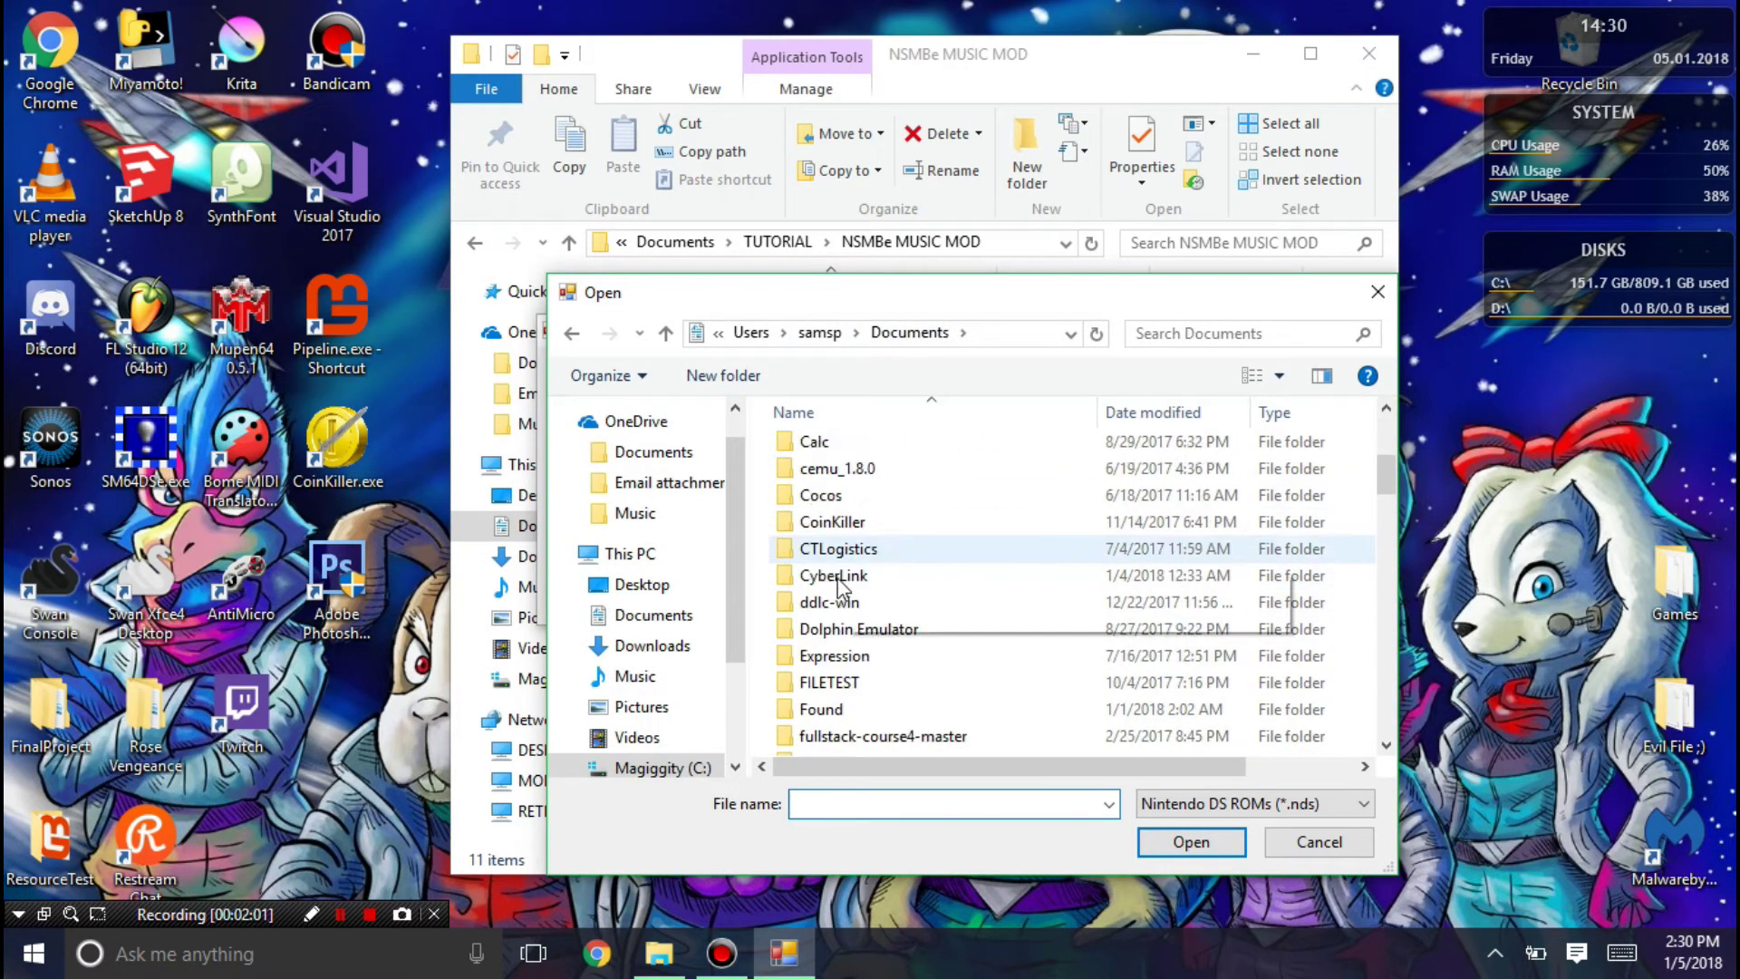
double_click(837, 535)
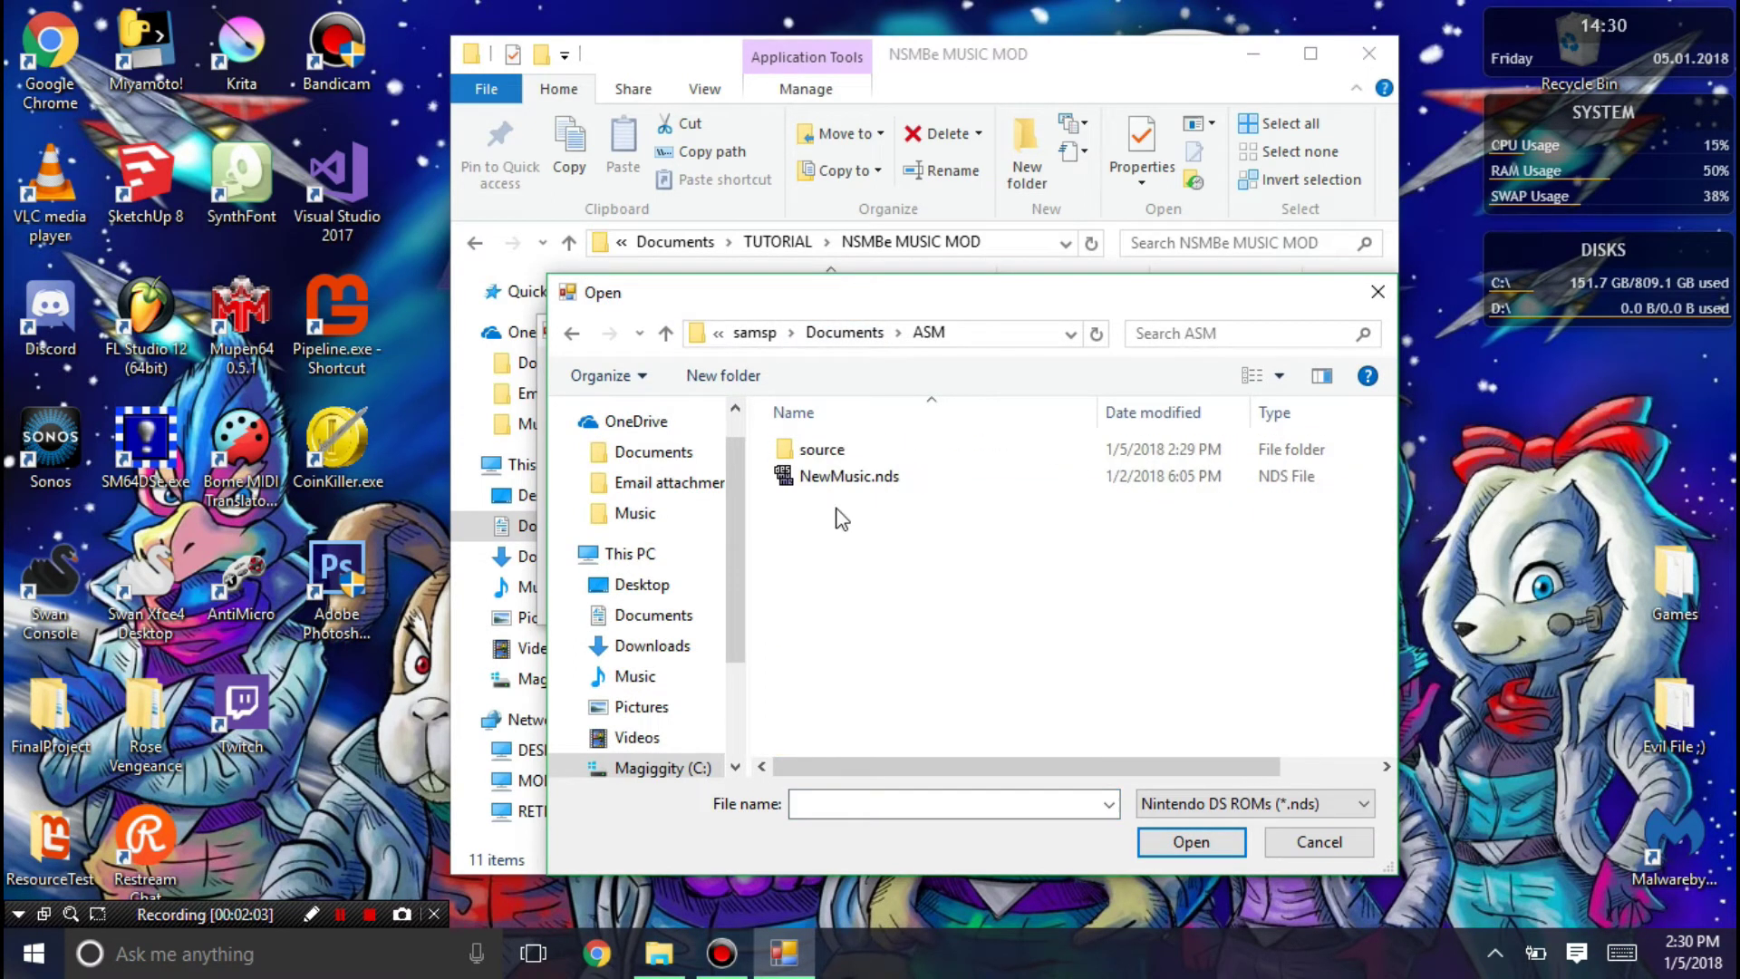
double_click(837, 487)
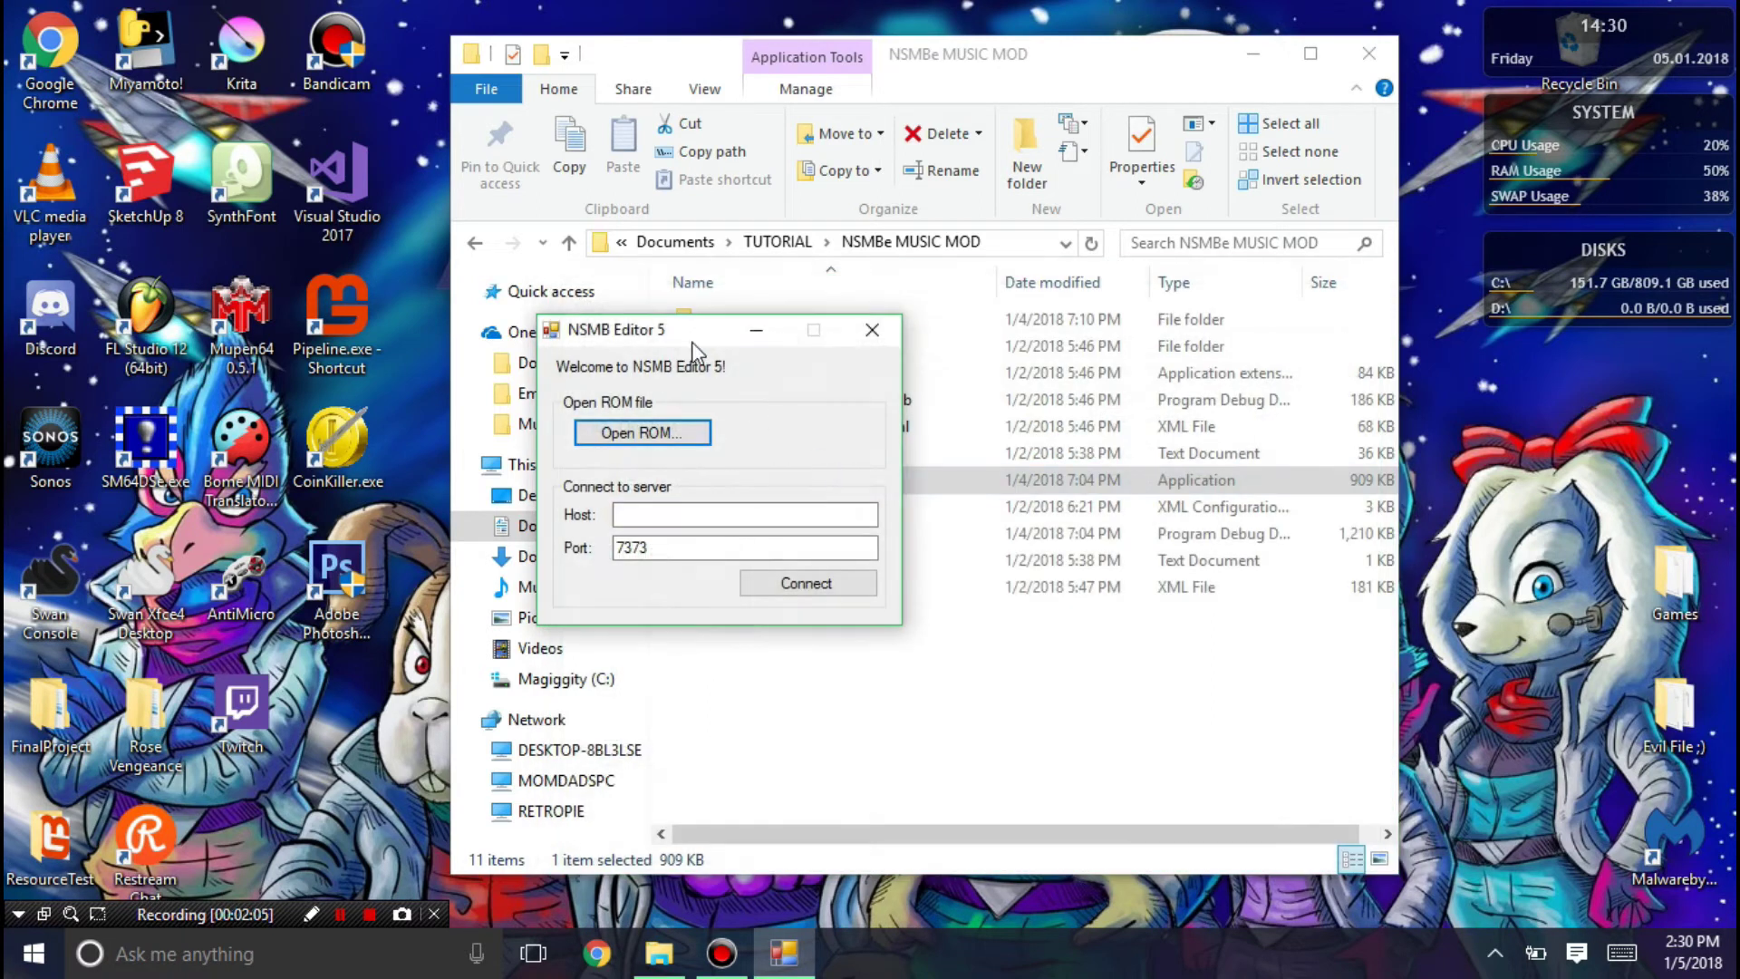
Show the ROM File Browser with the root folder expanded
left_click_drag(326, 147, 761, 150)
left_click(909, 204)
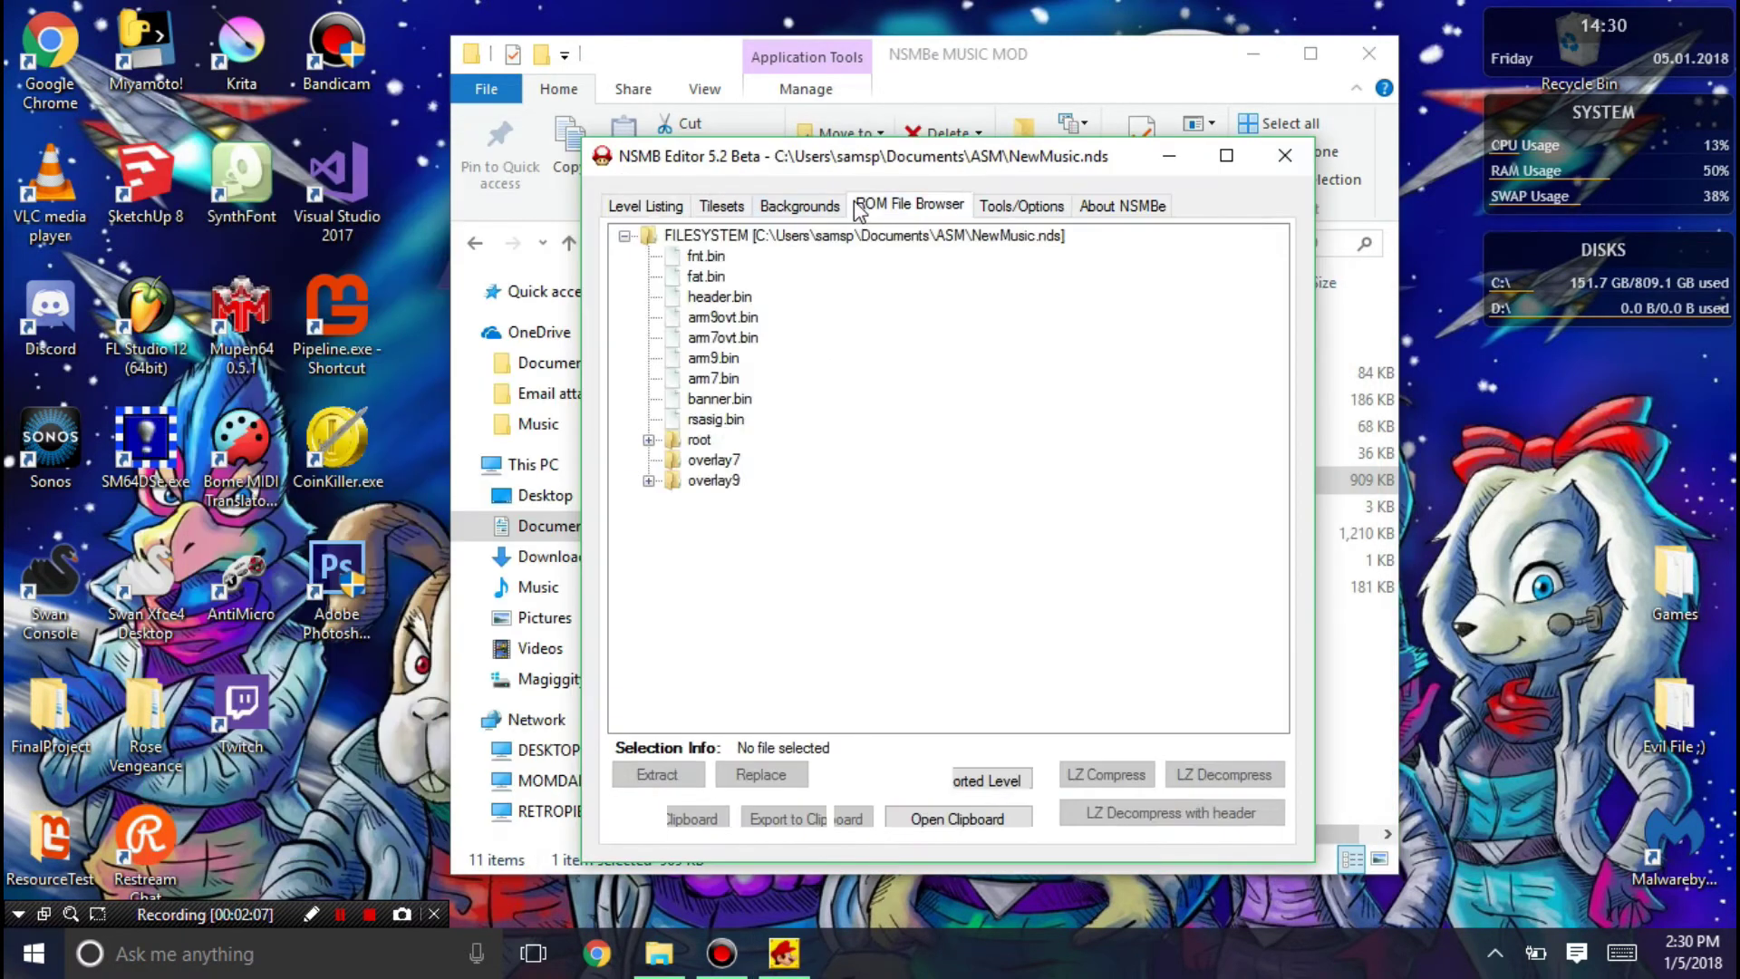
left_click(649, 439)
Select sound_data.sdat and browse the replacement dialog to the TUTORIAL folder
left_click(752, 319)
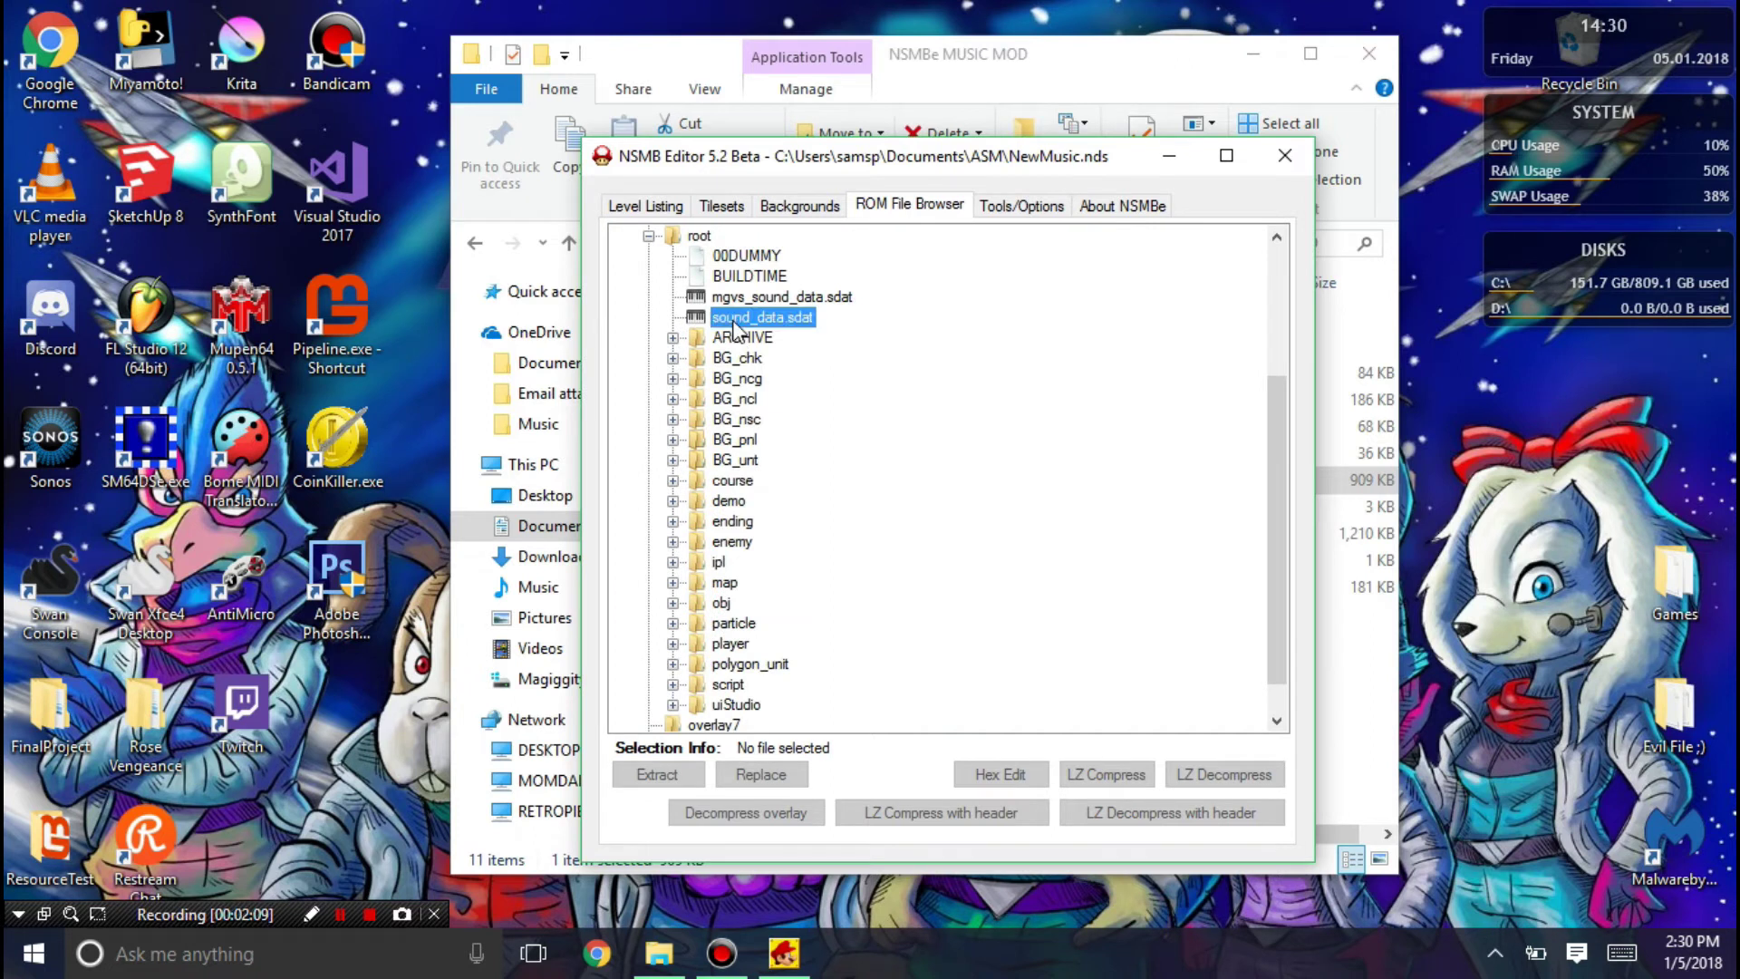
left_click(765, 772)
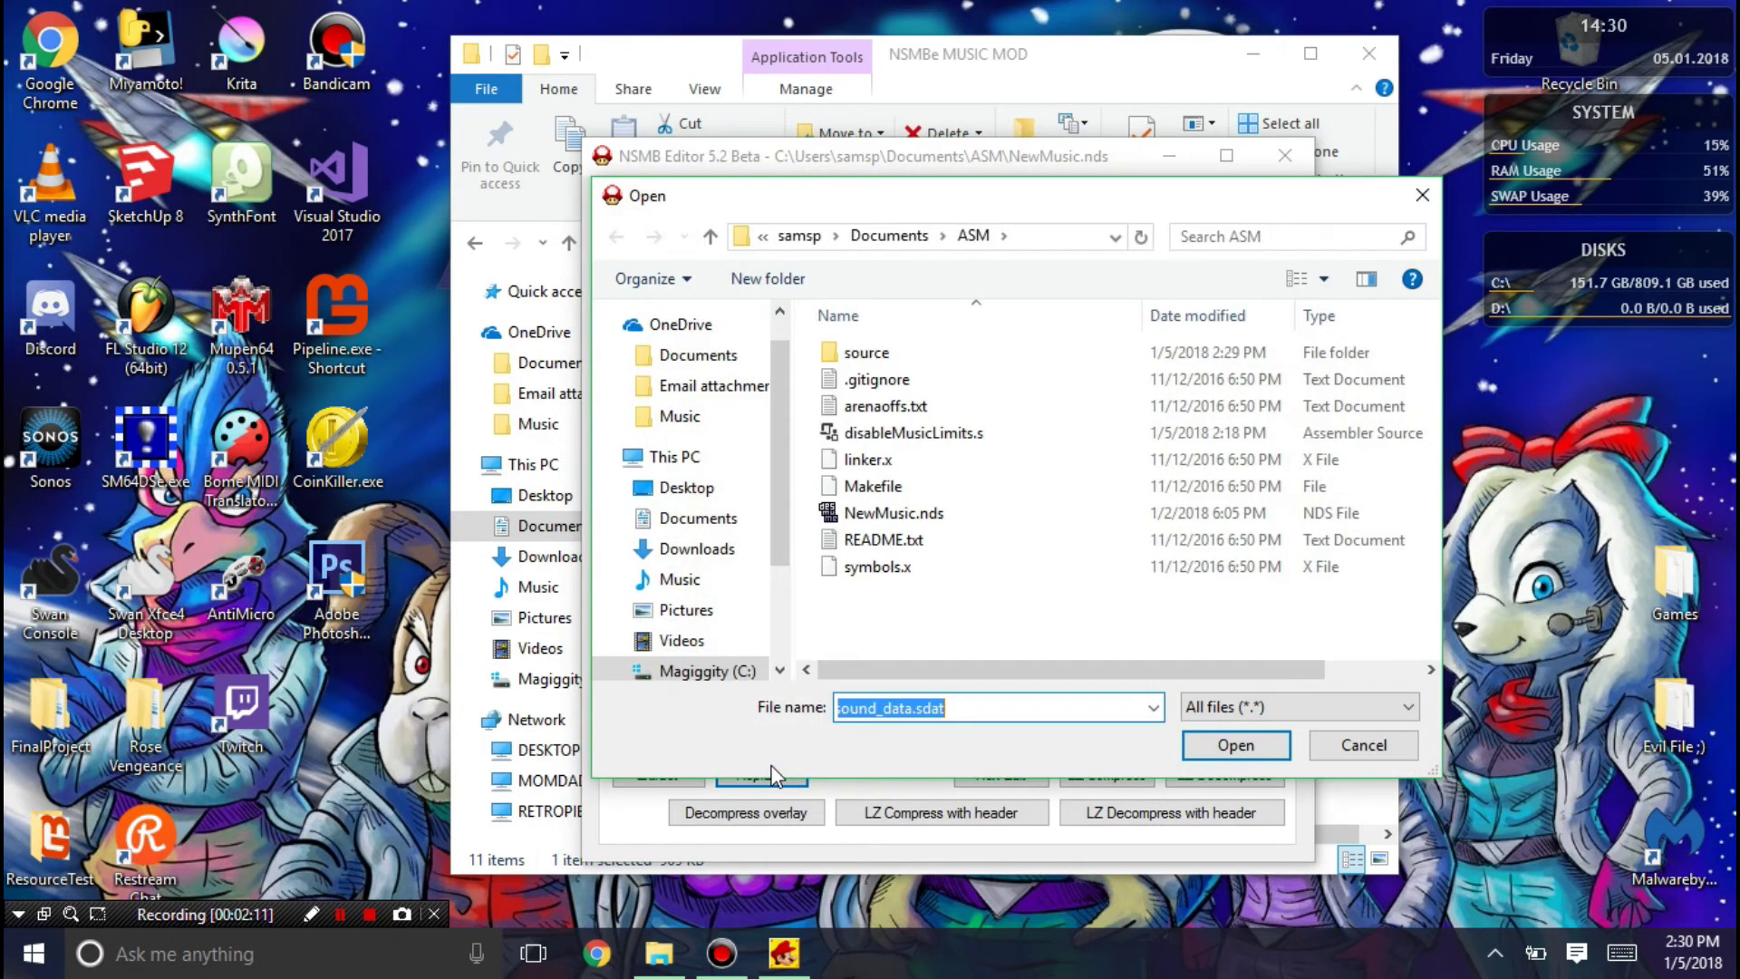
left_click(861, 237)
scroll(979, 525, "down", 20)
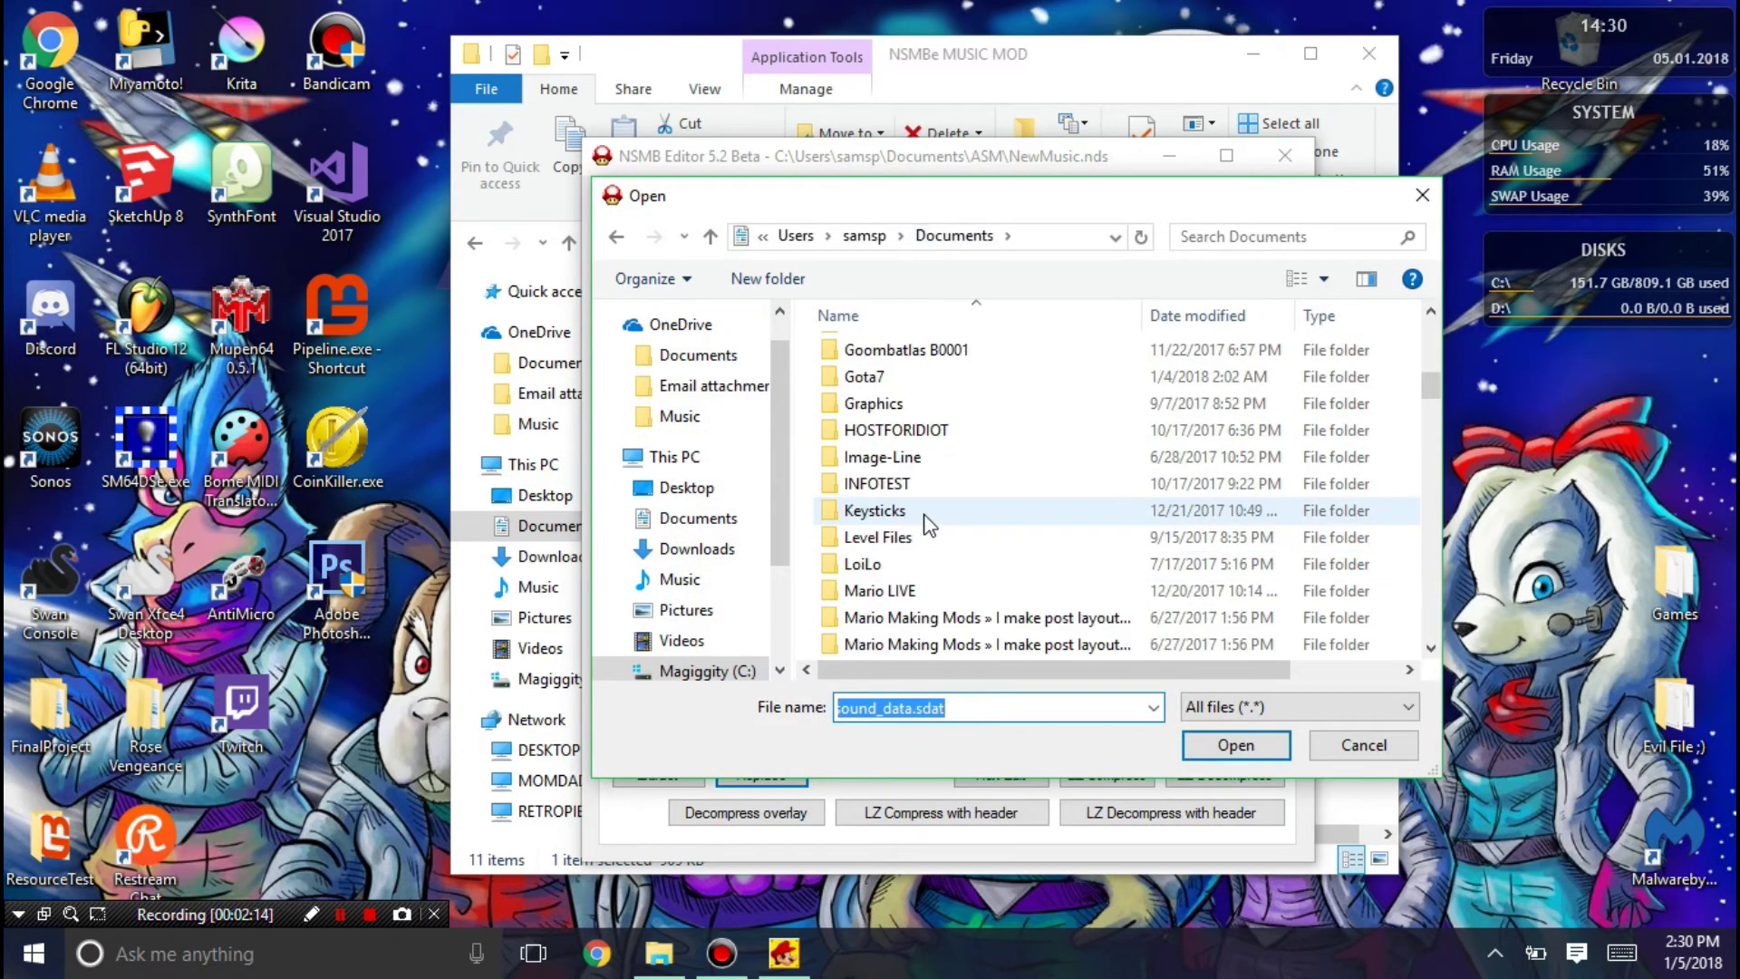
scroll(1022, 563, "up", 9)
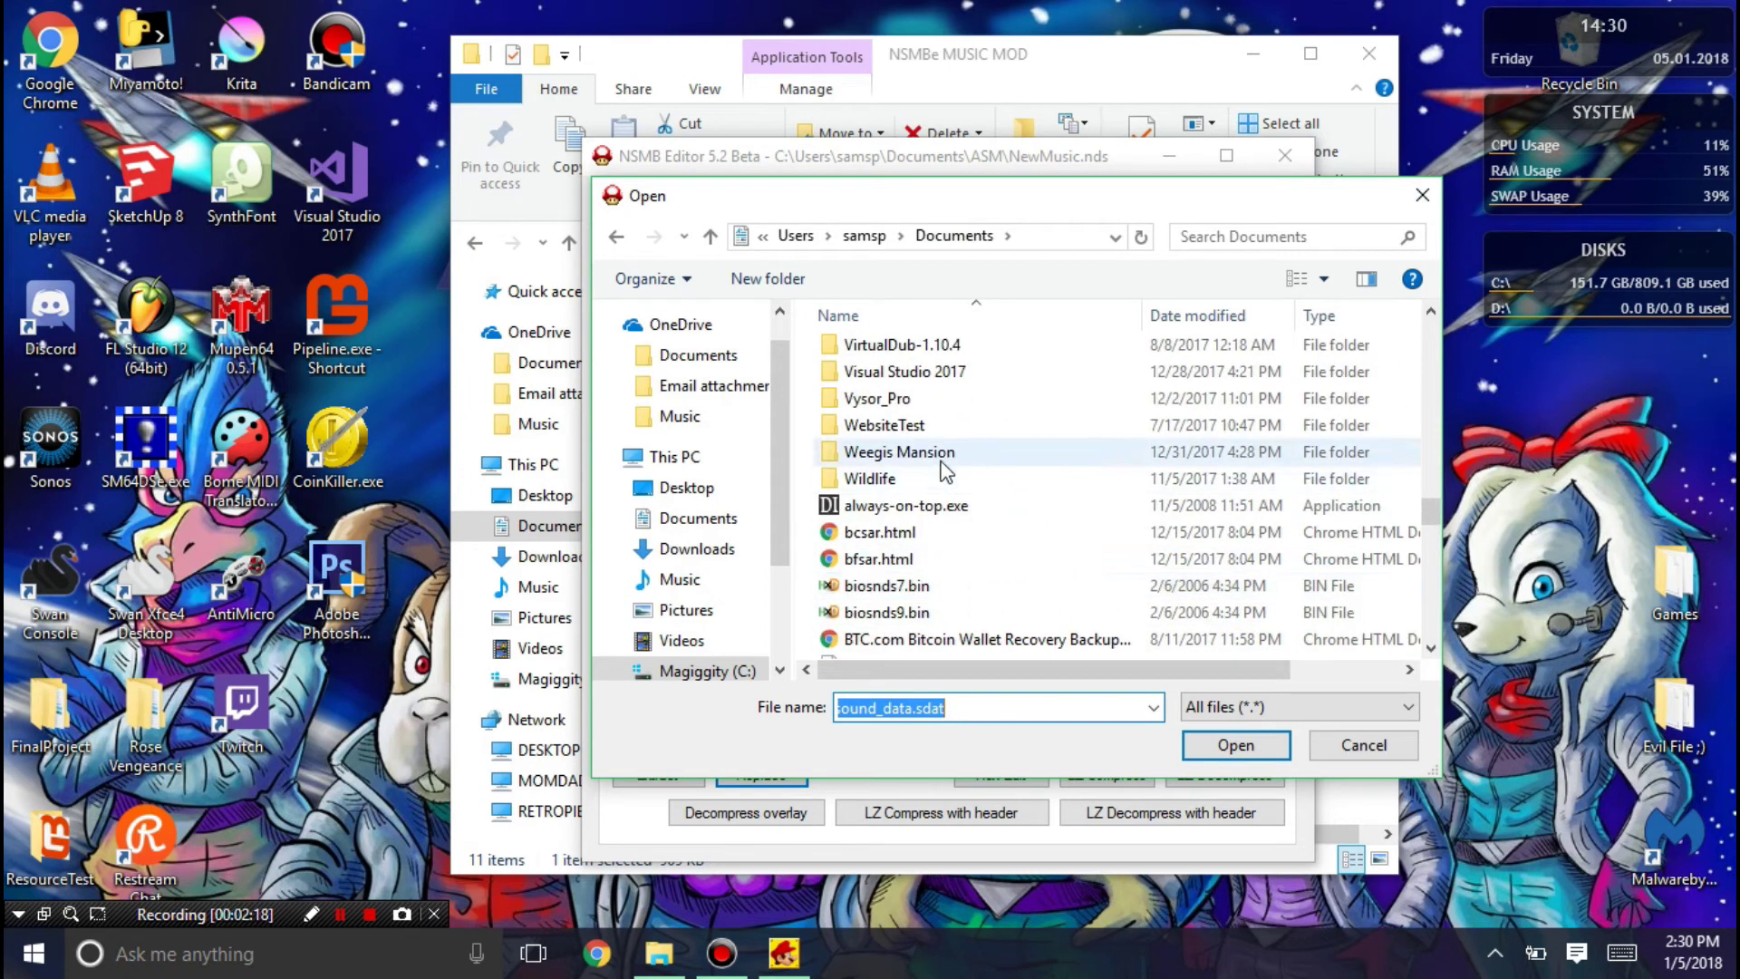
scroll(947, 473, "up", 1)
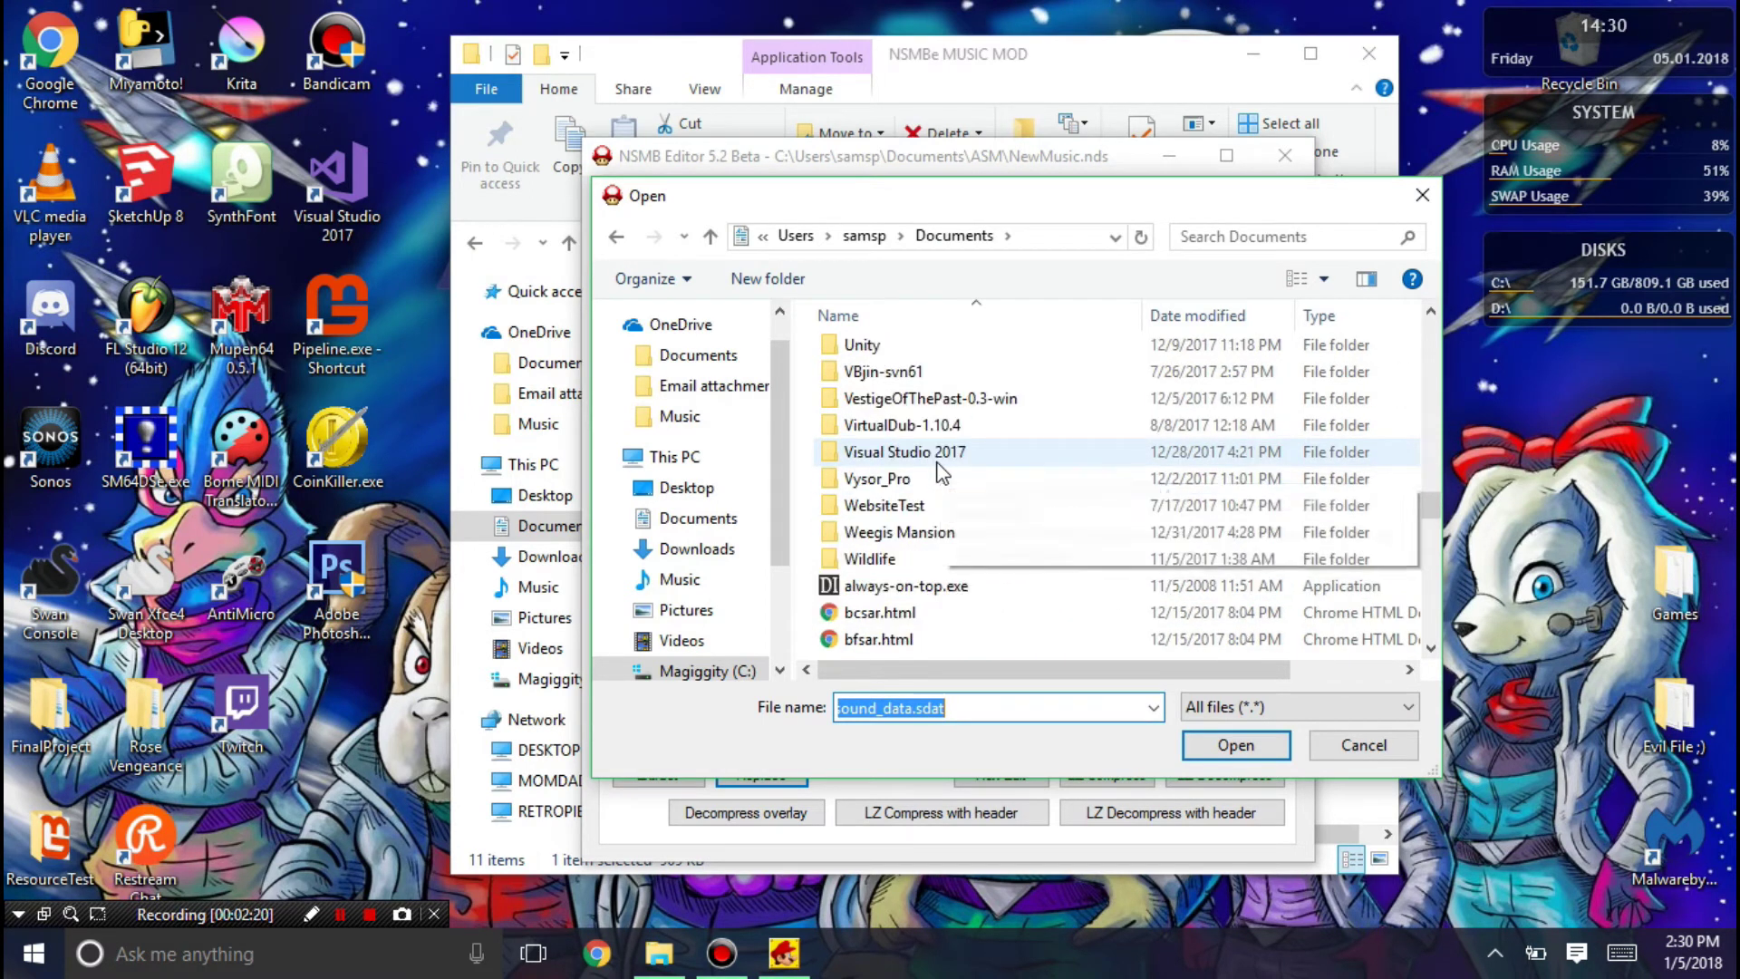
scroll(943, 478, "up", 2)
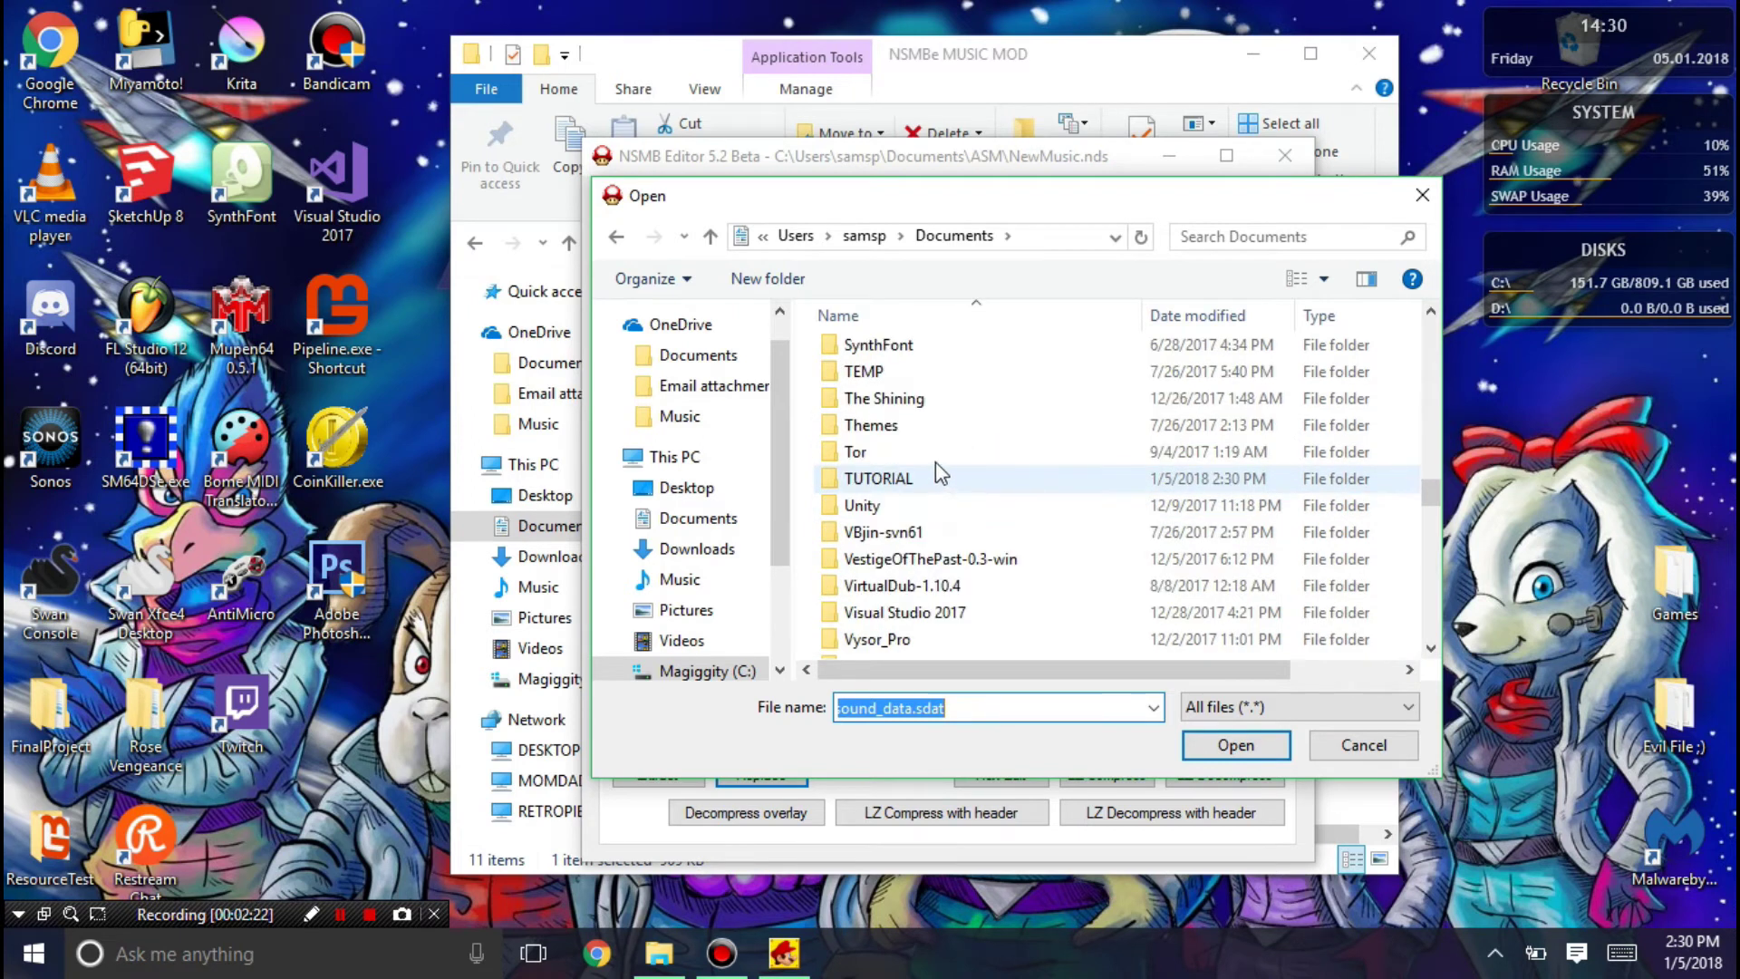
double_click(926, 479)
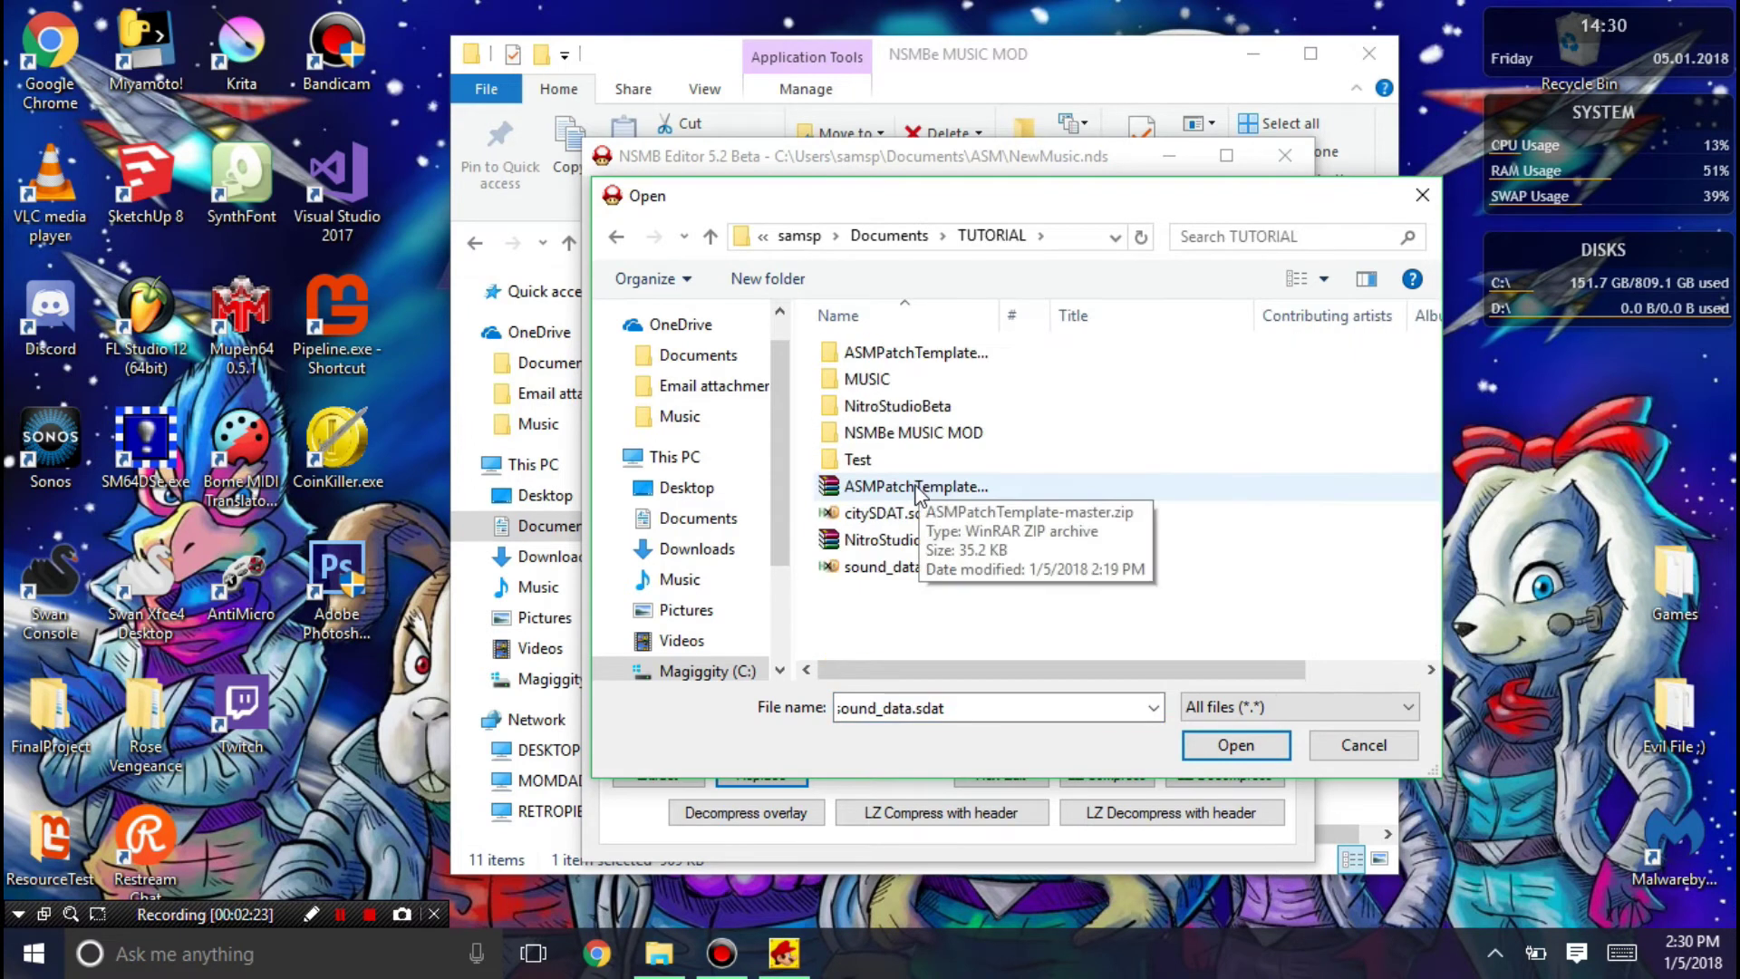
left_click(917, 540)
double_click(944, 540)
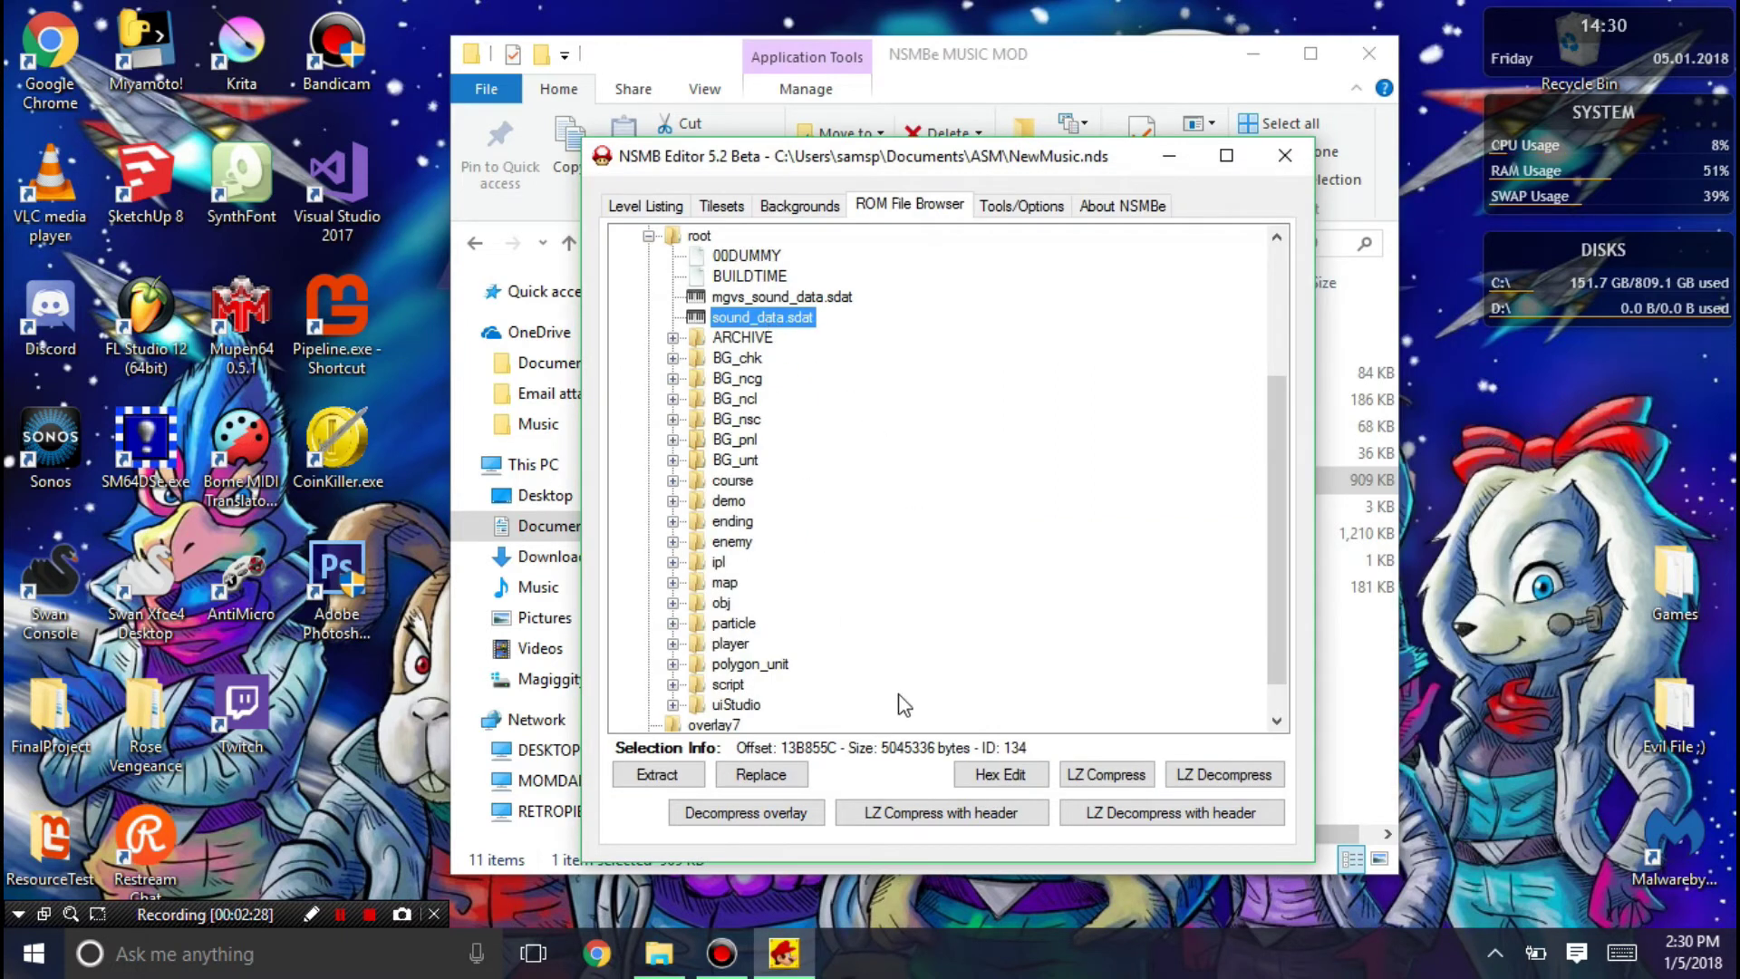
Replace sound_data.sdat with citySDAT.sdat, confirming its new 5058639-byte size
left_click(760, 774)
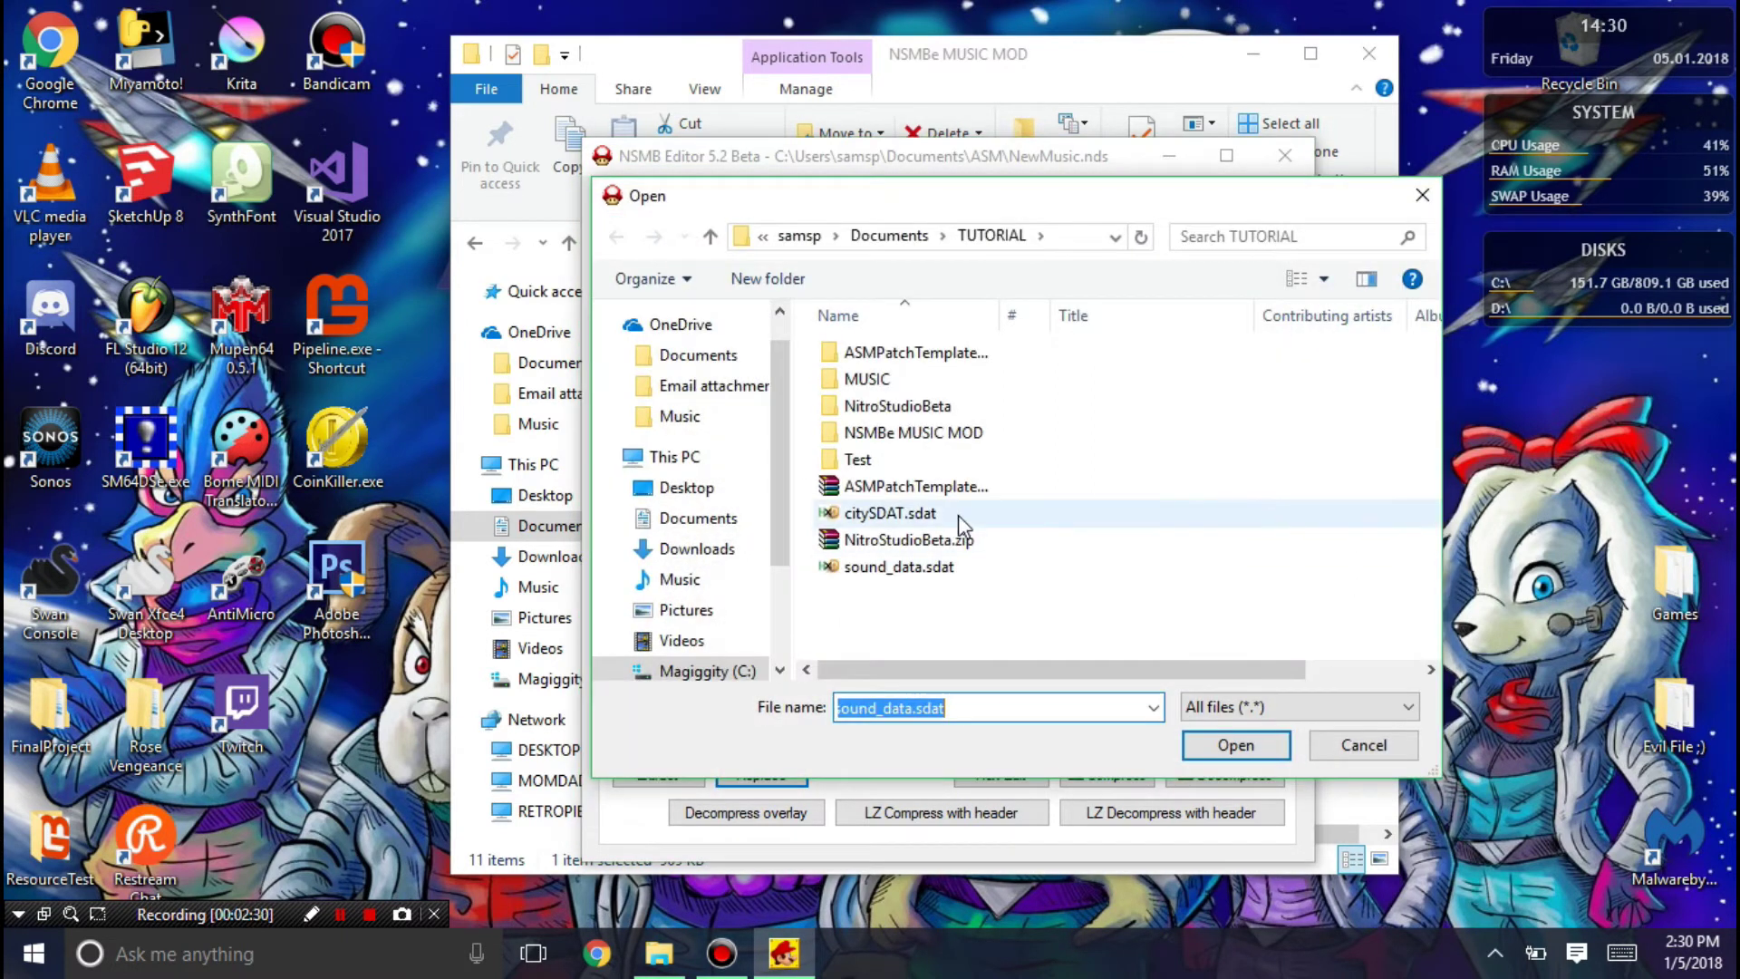
left_click(902, 513)
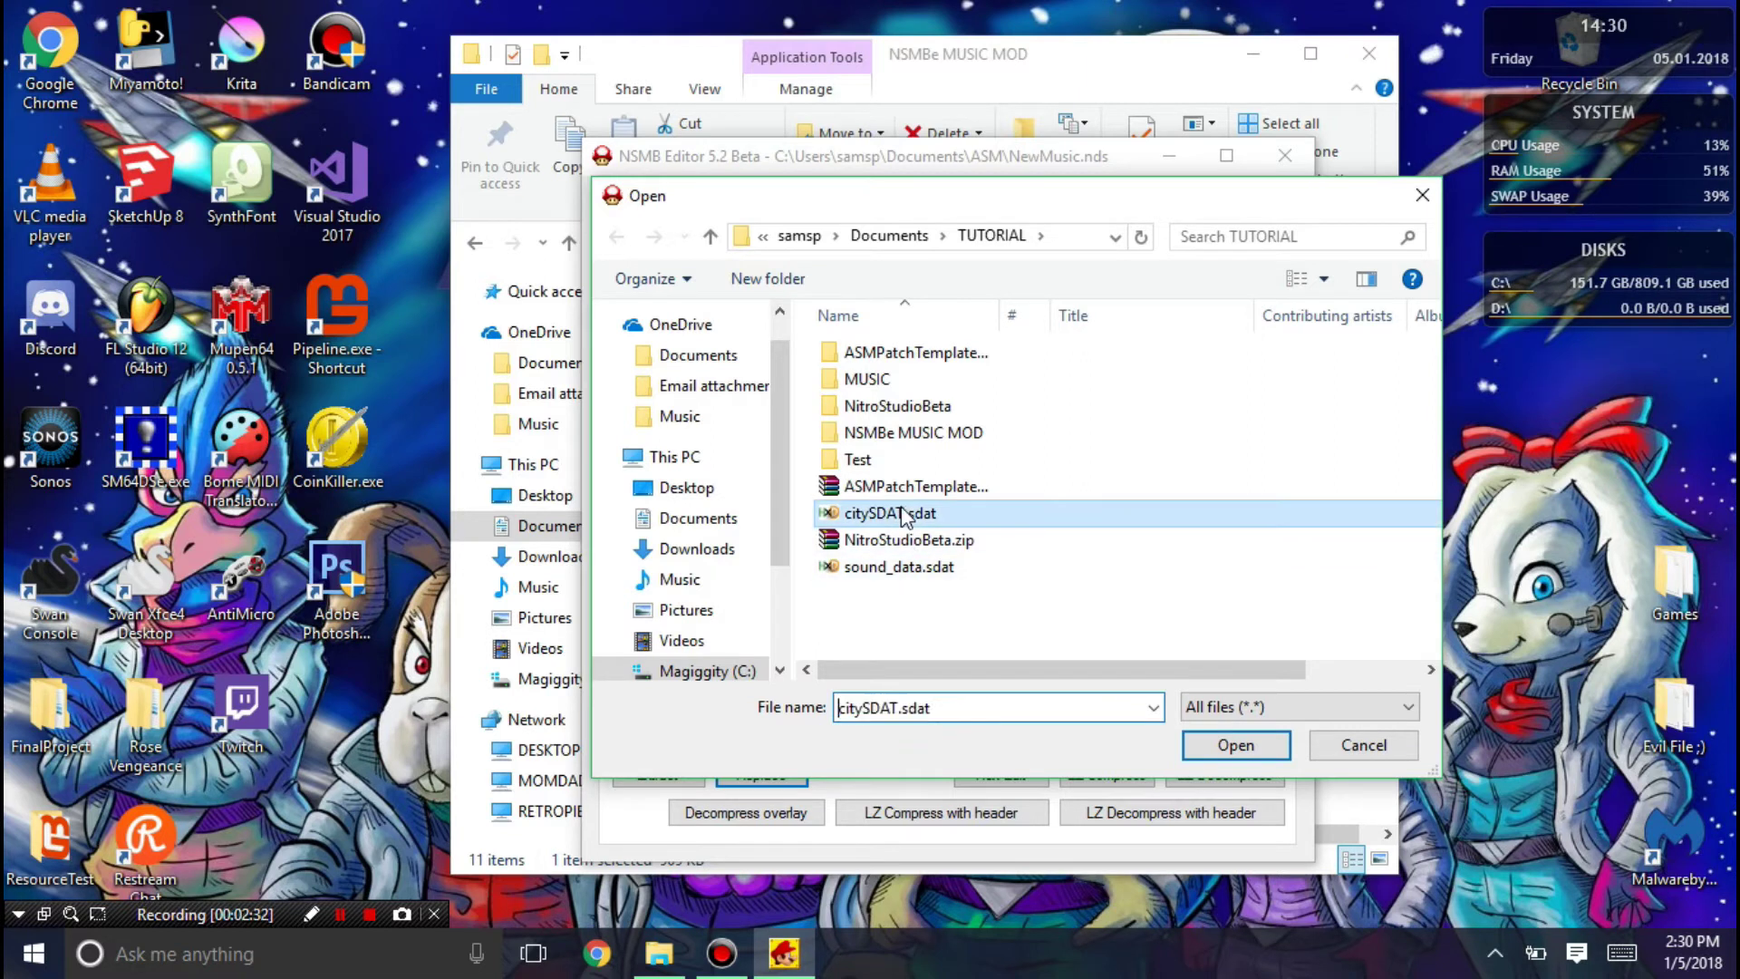
left_click(1238, 744)
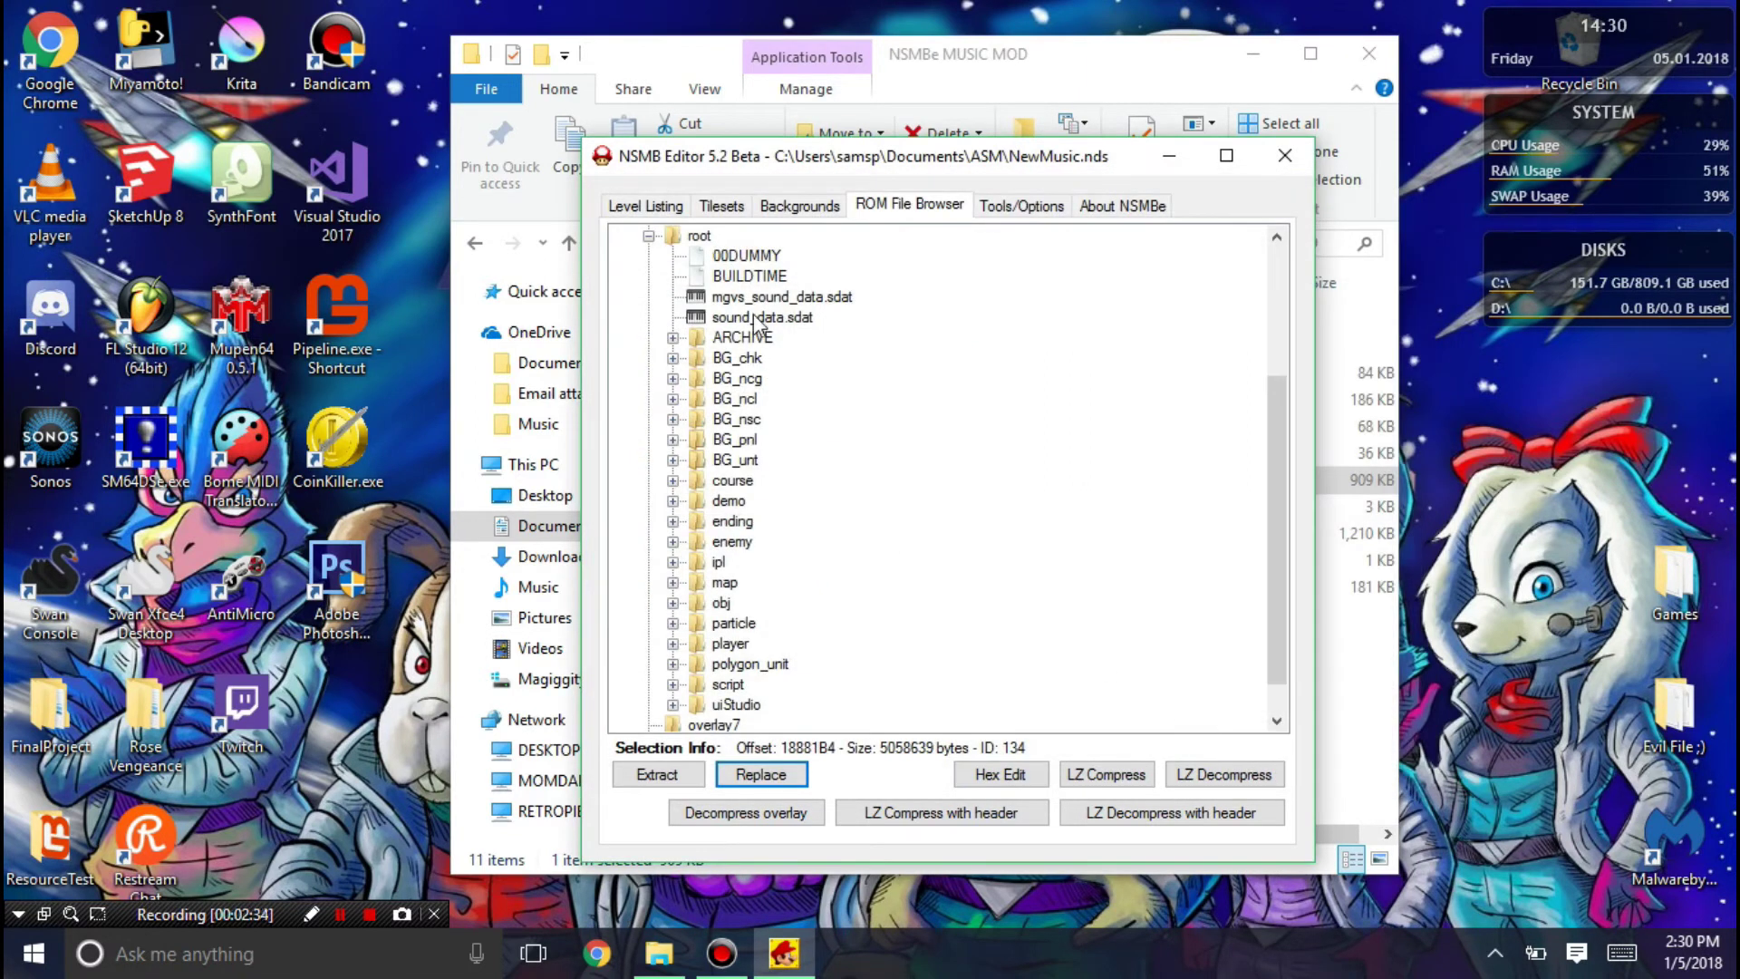
left_click(758, 319)
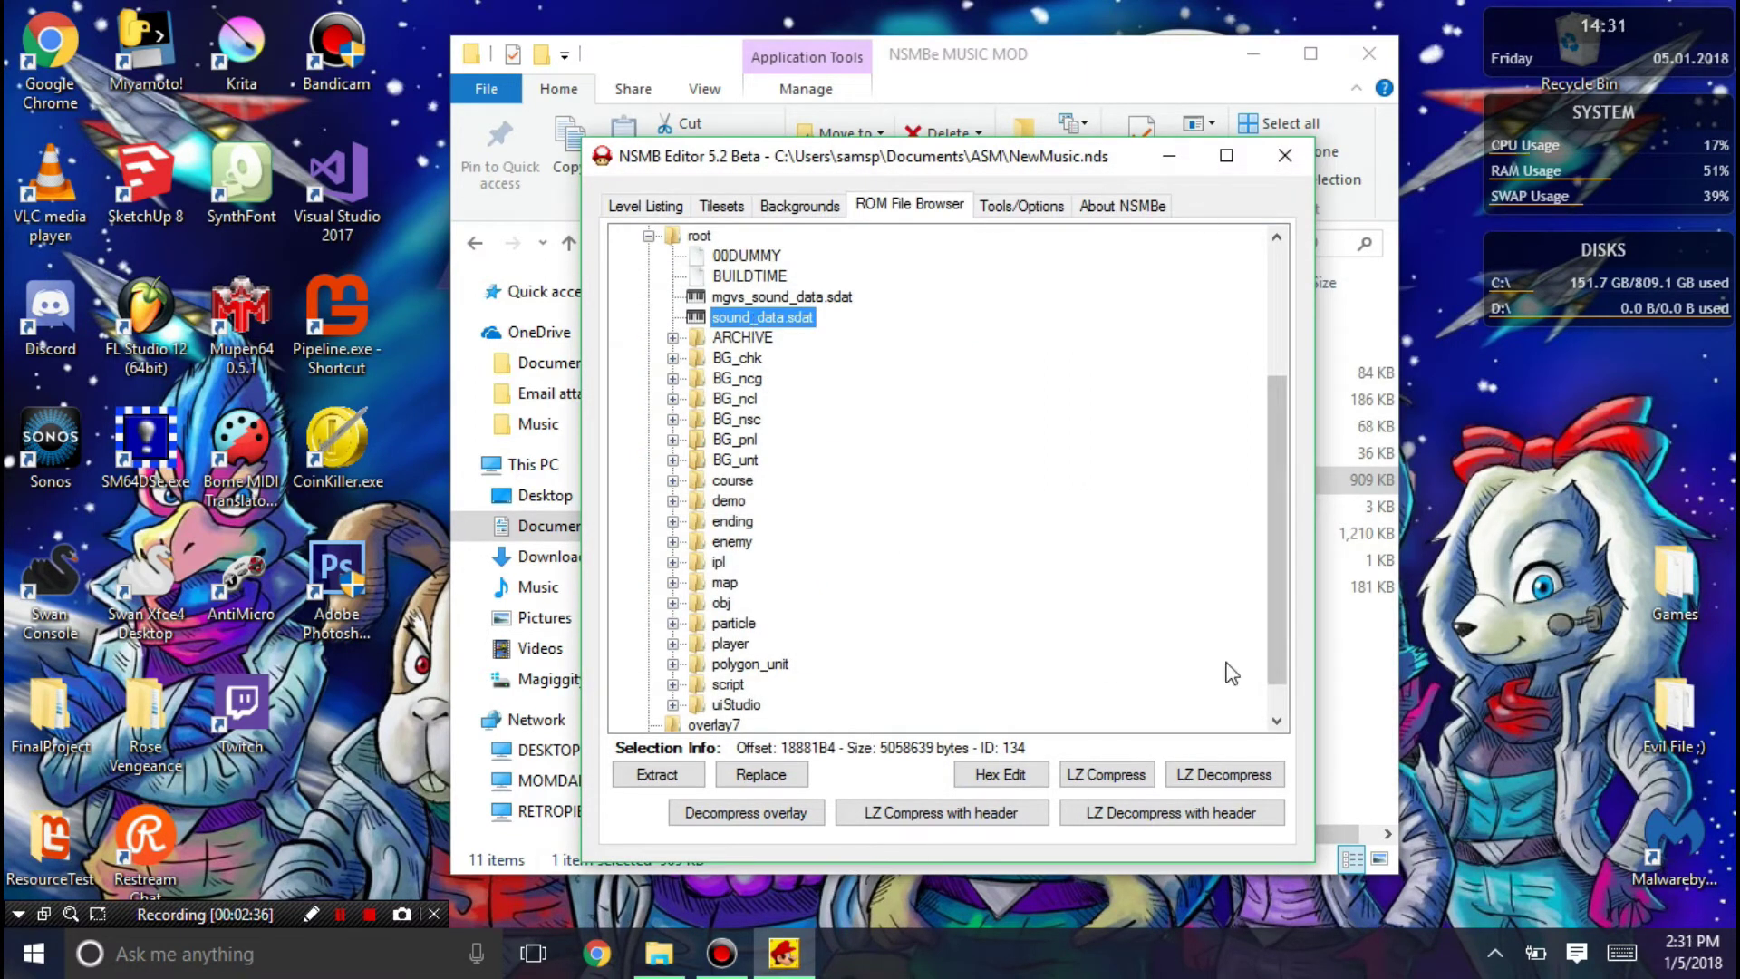
left_click(1353, 647)
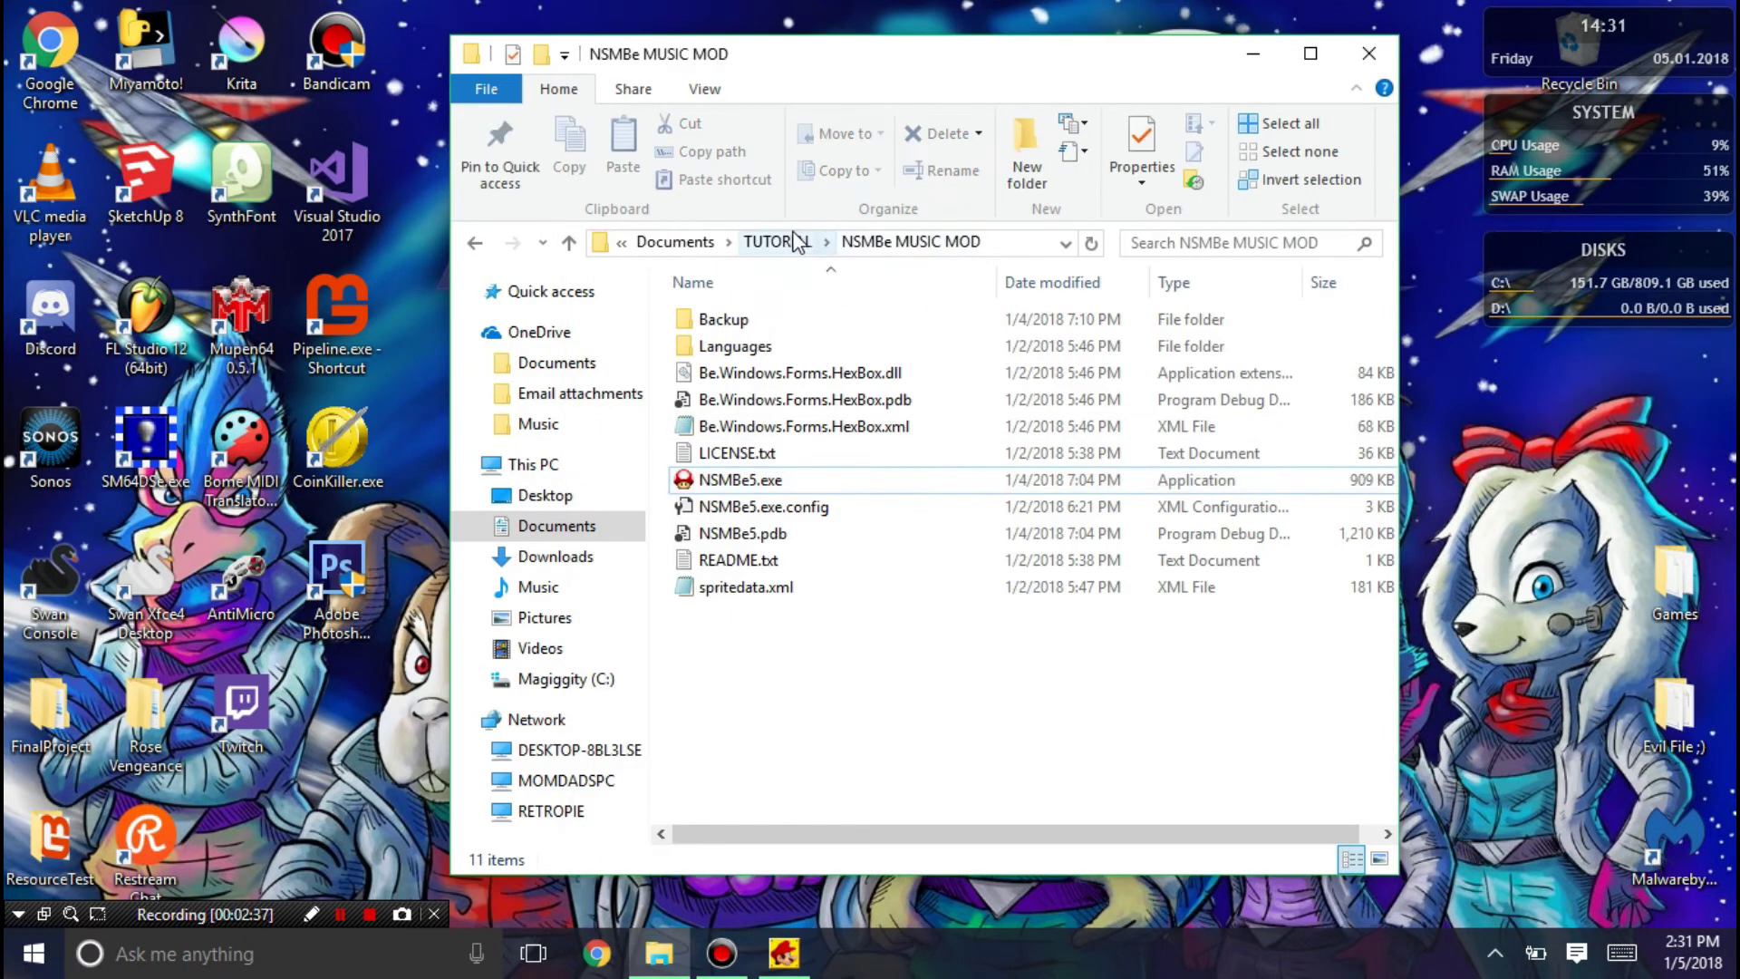
Launch VGMTrans from the MUSIC folder and load Documents\ASM\NewMusic.nds for scanning
left_click(765, 243)
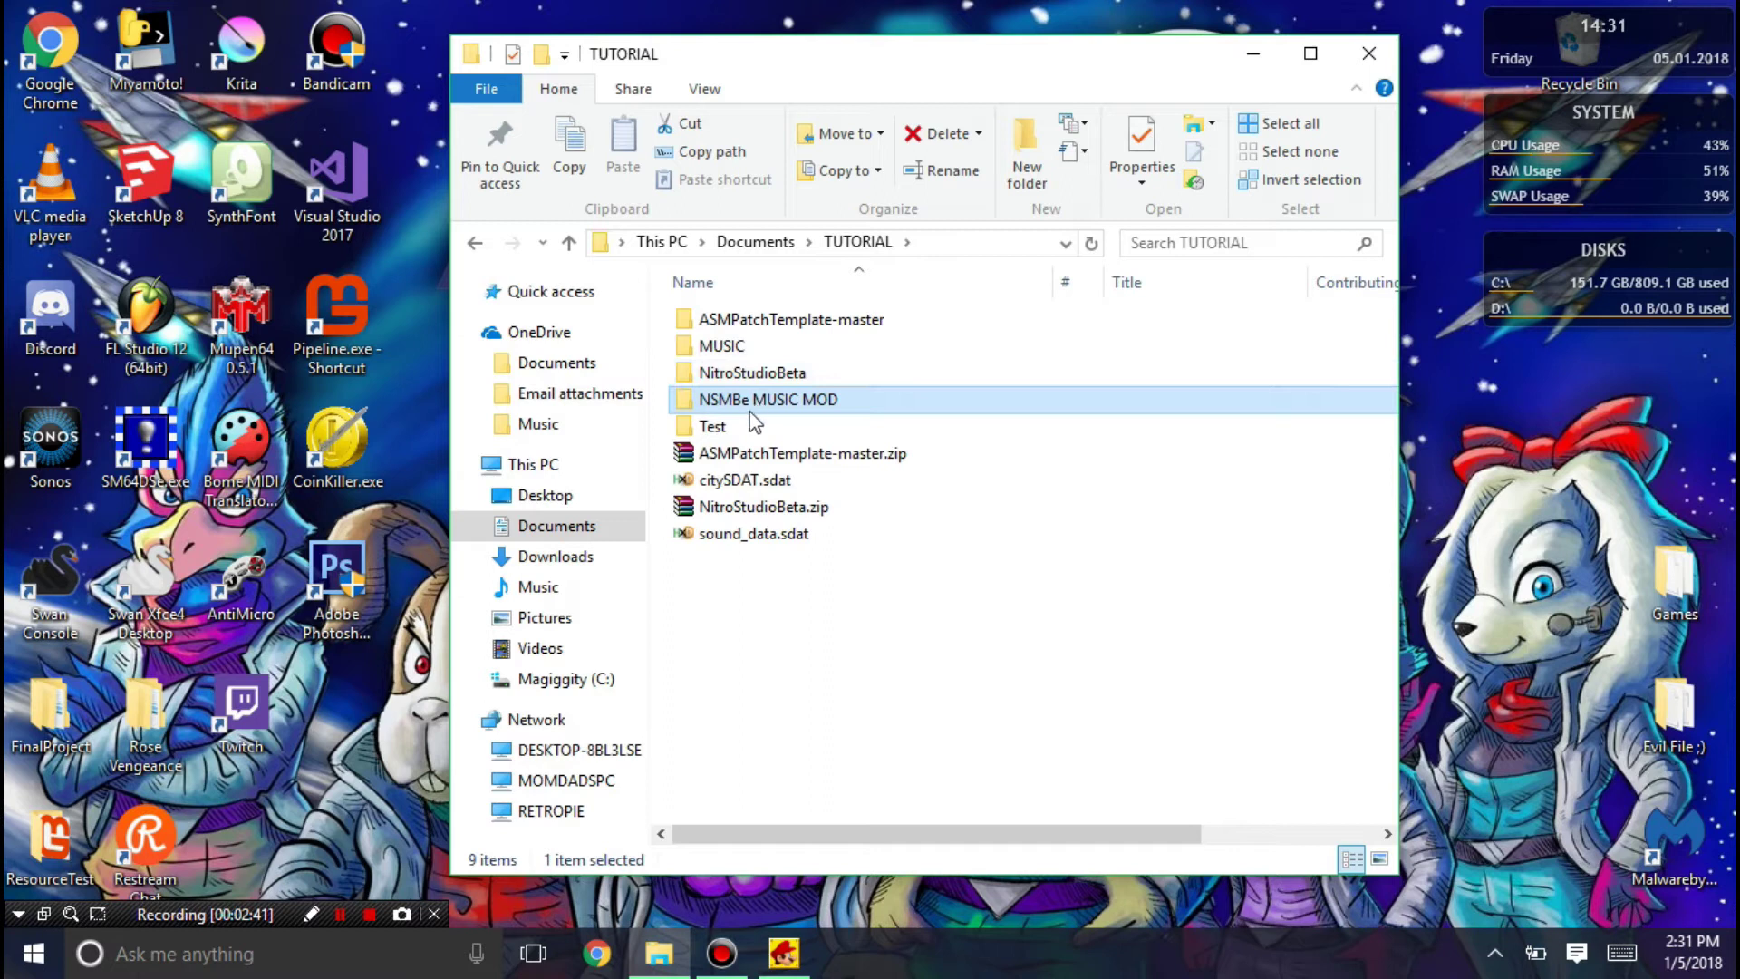
double_click(742, 346)
scroll(871, 616, "down", 3)
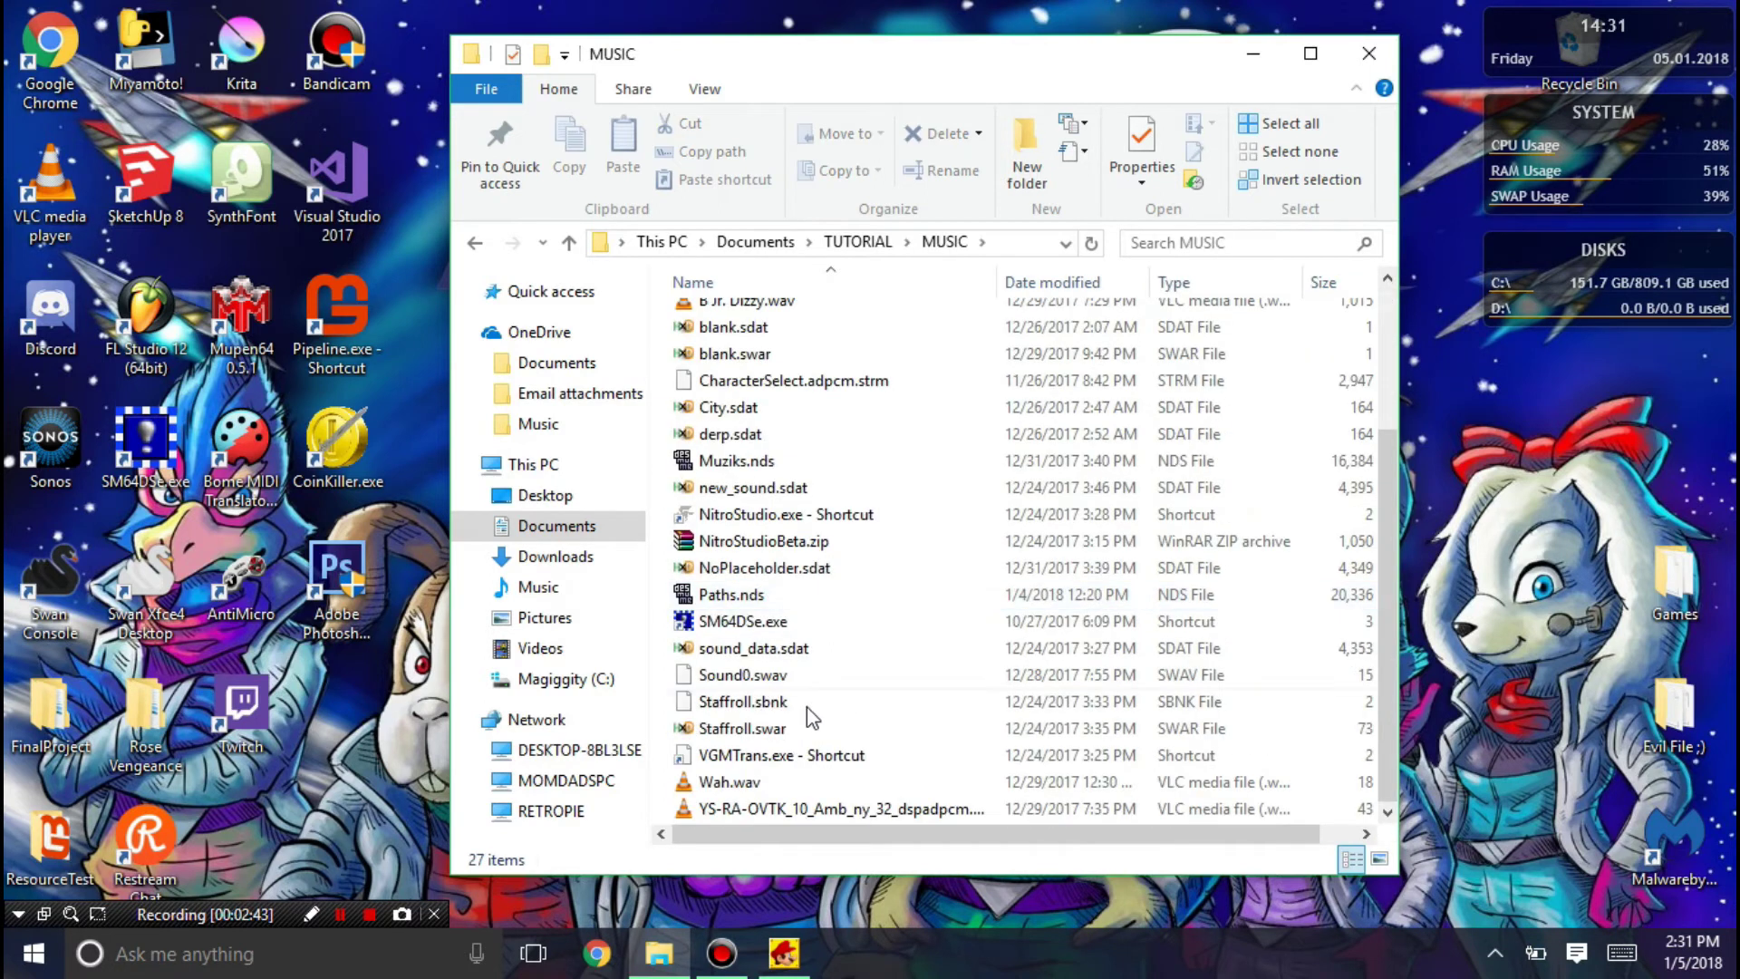
double_click(774, 758)
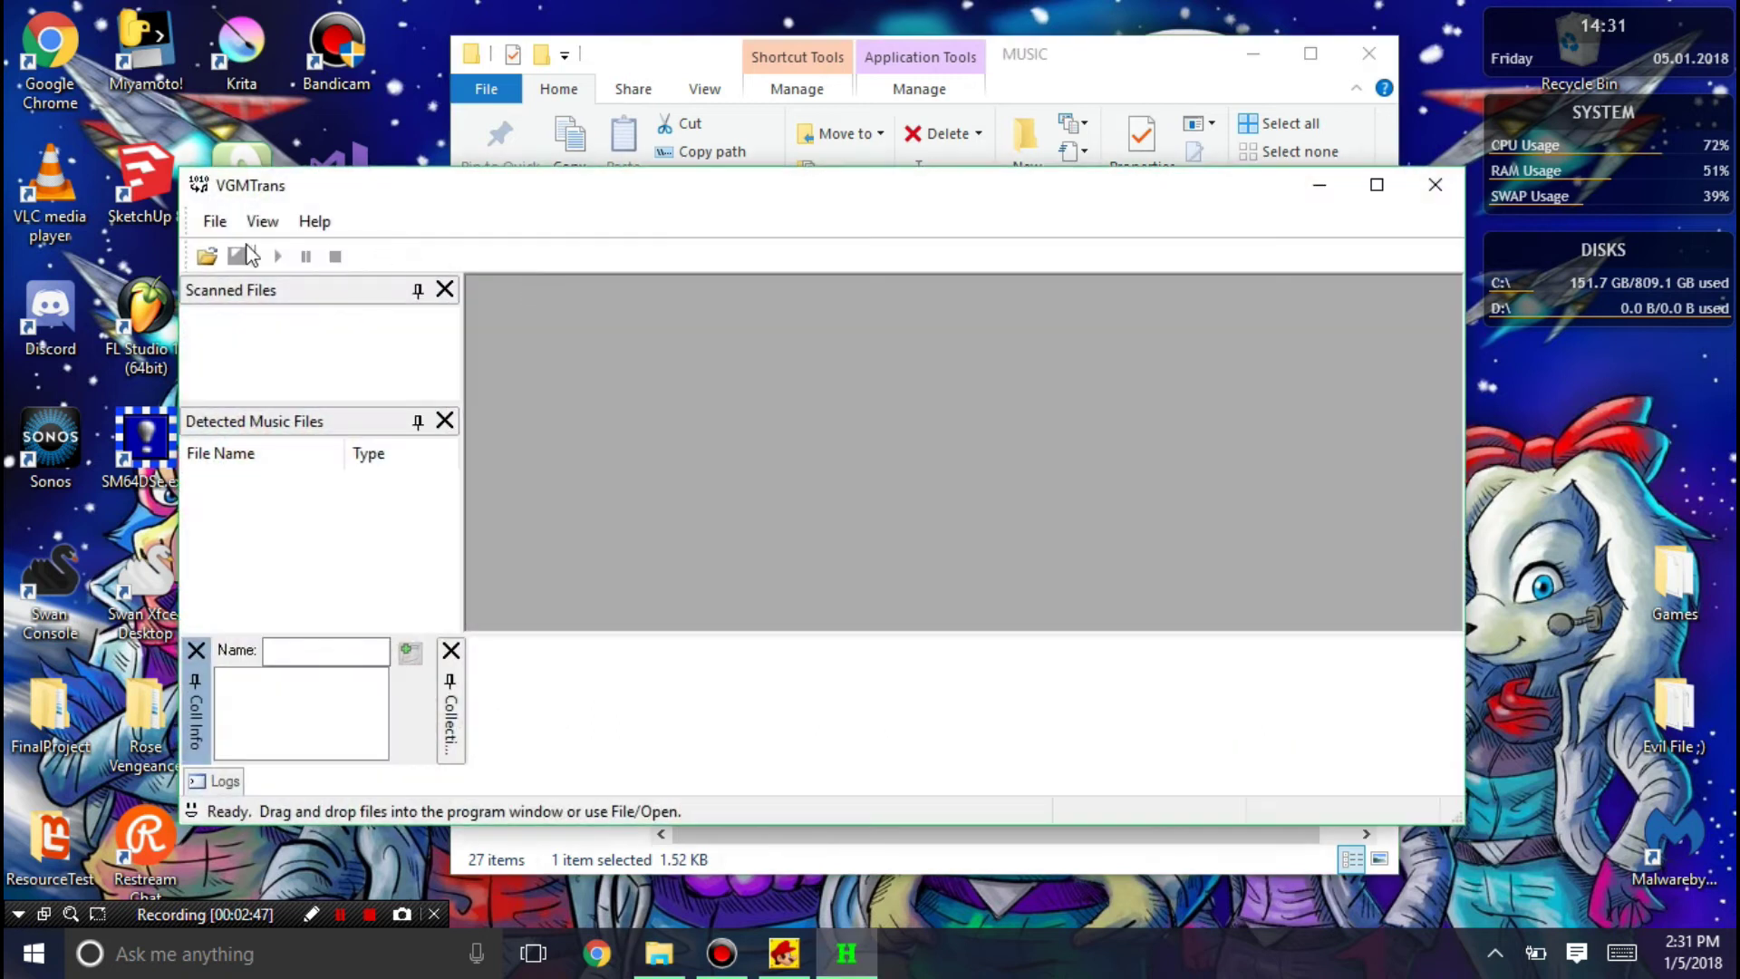
left_click(215, 221)
left_click(246, 258)
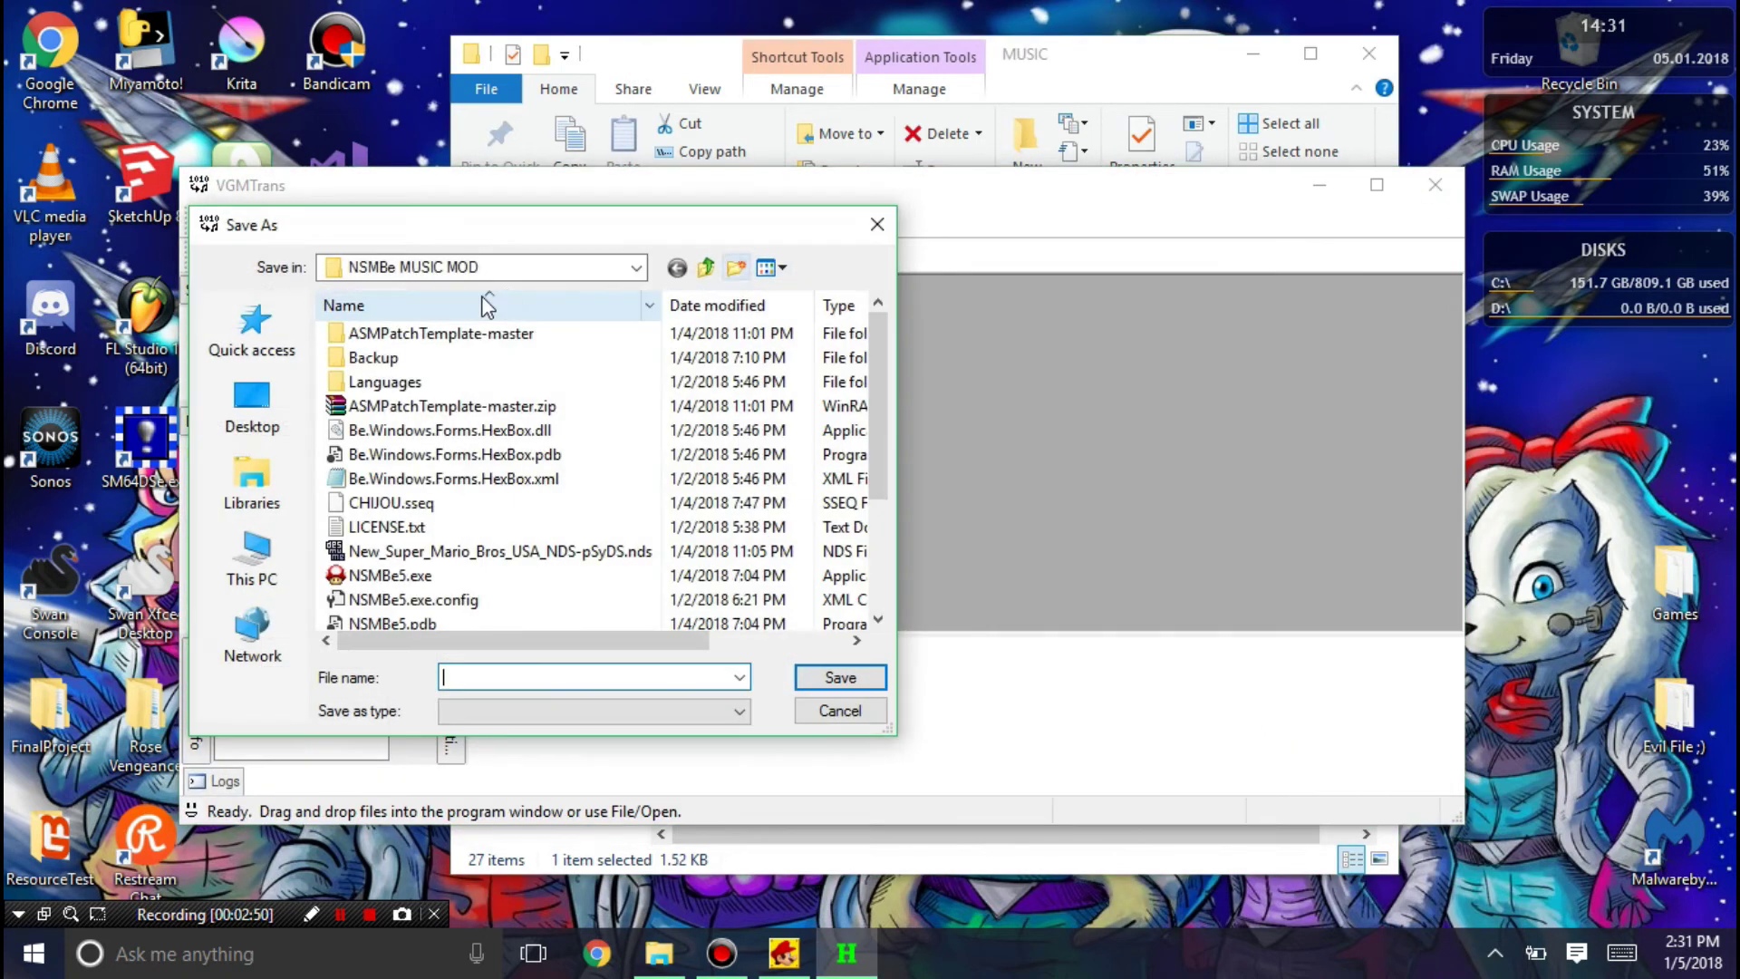
left_click(706, 269)
left_click(706, 269)
left_click(707, 269)
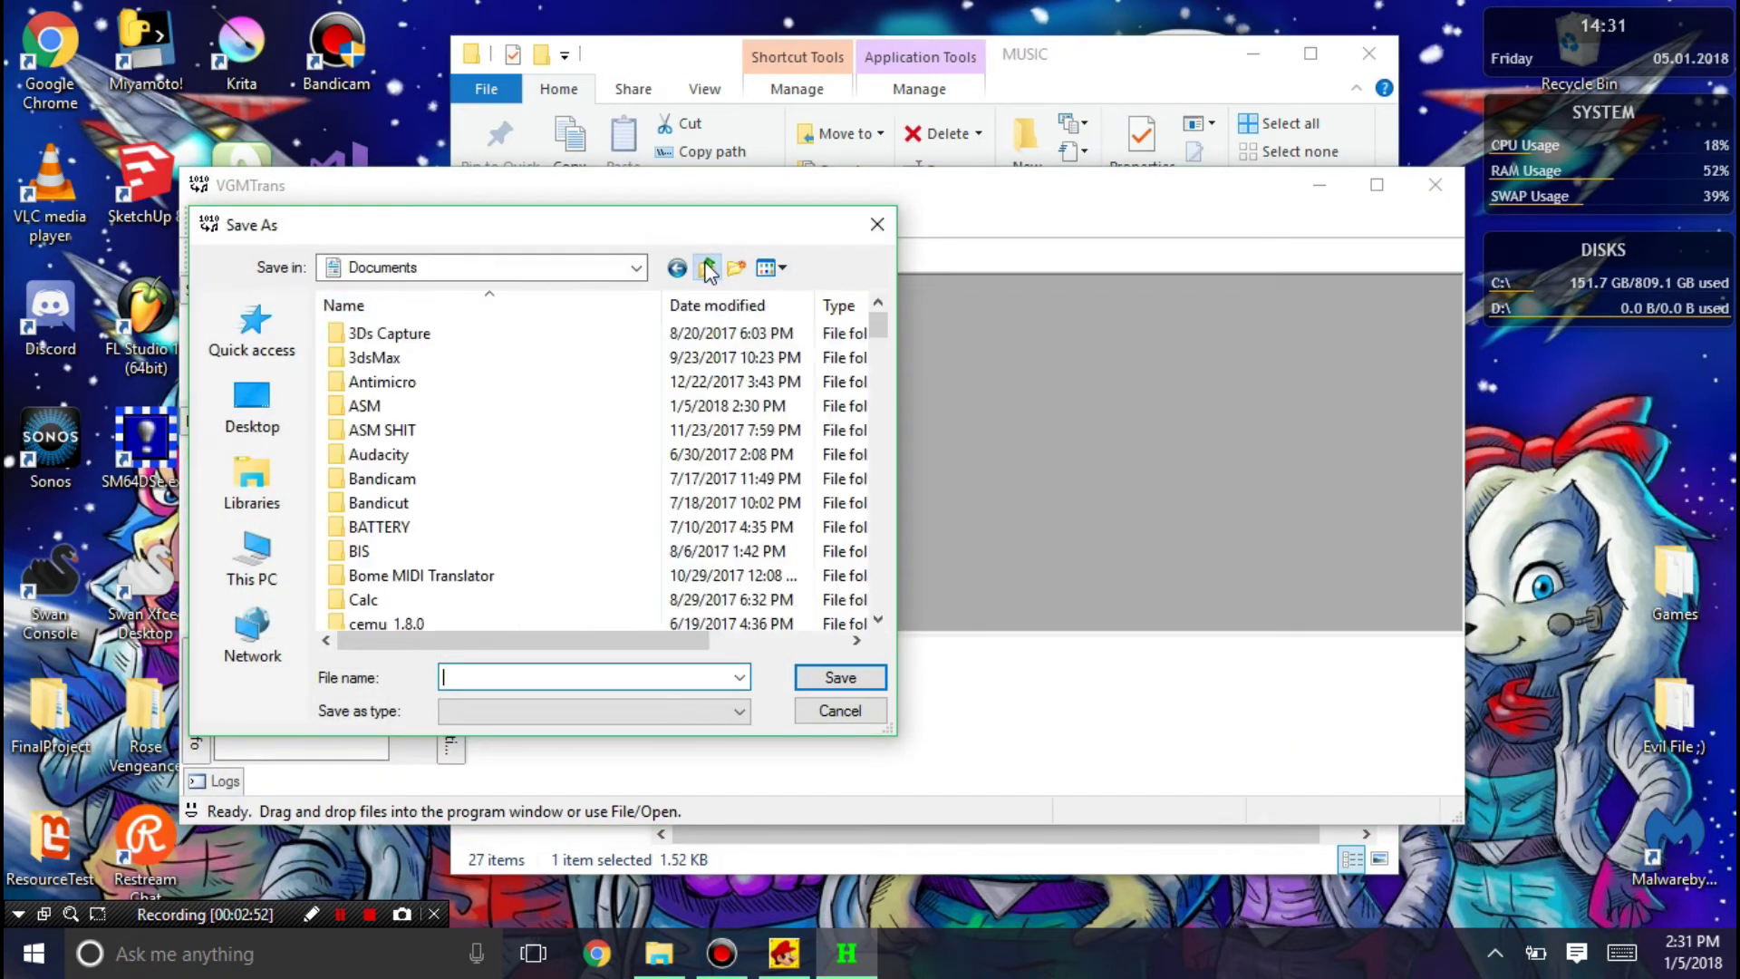
double_click(381, 408)
double_click(399, 478)
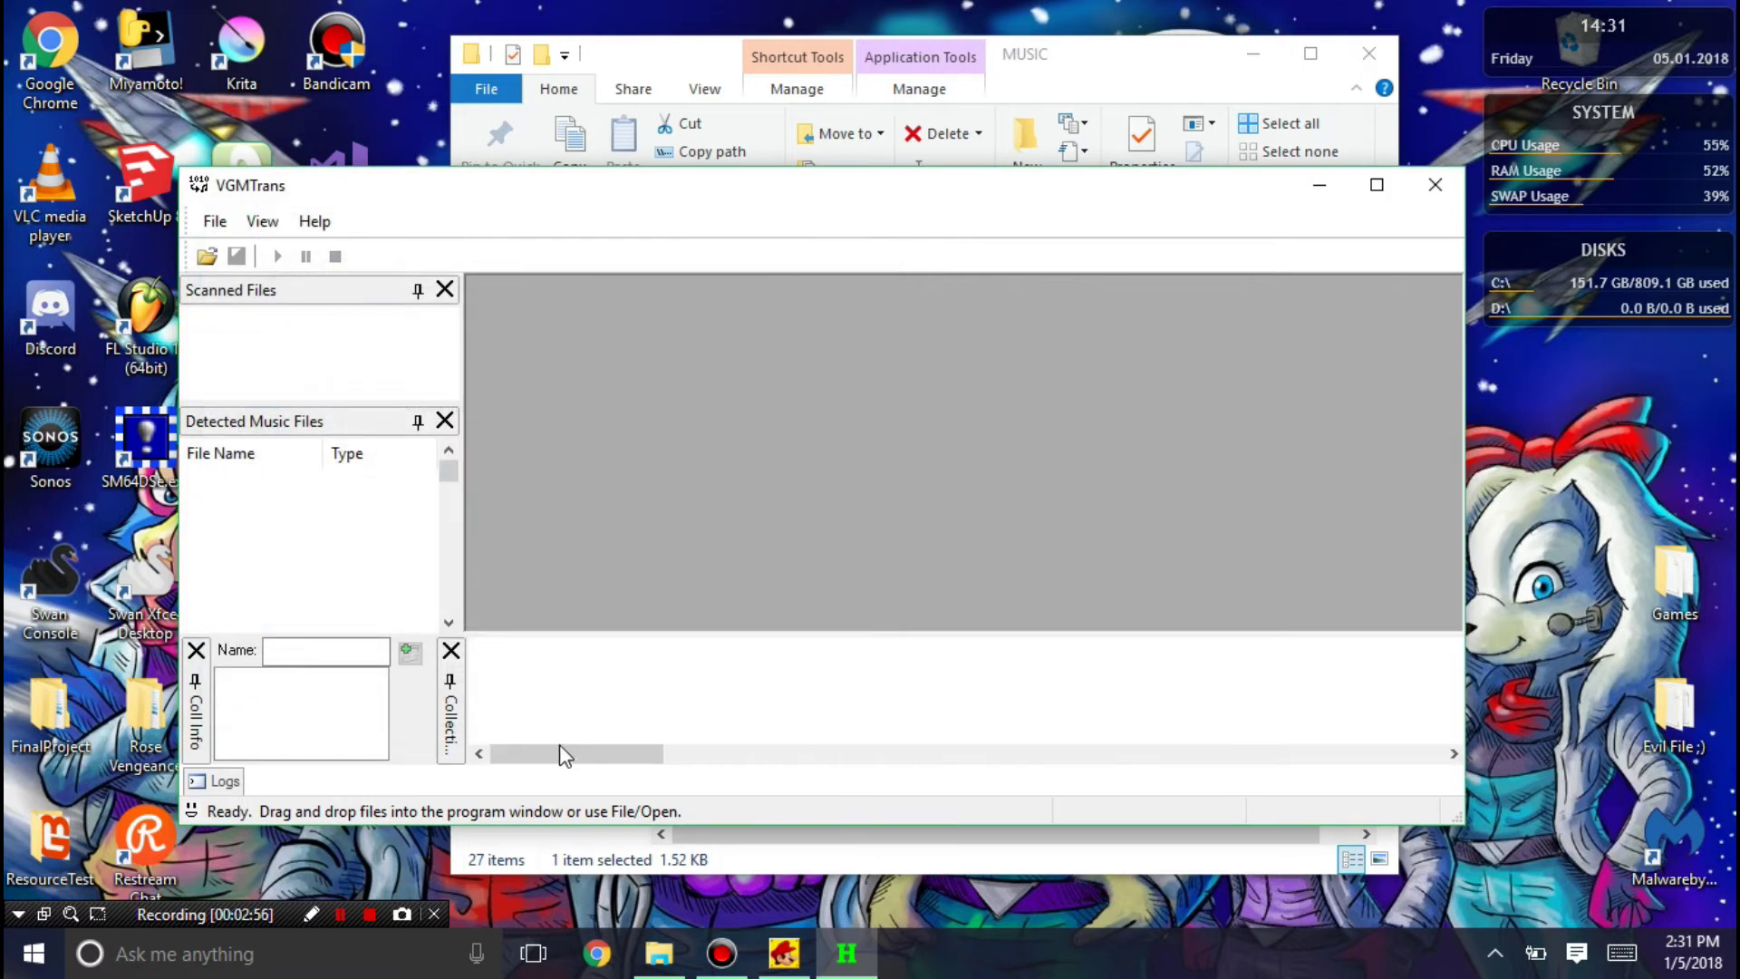
Play the BGM_CITY song collection, then stop playback
left_click_drag(608, 755, 1427, 716)
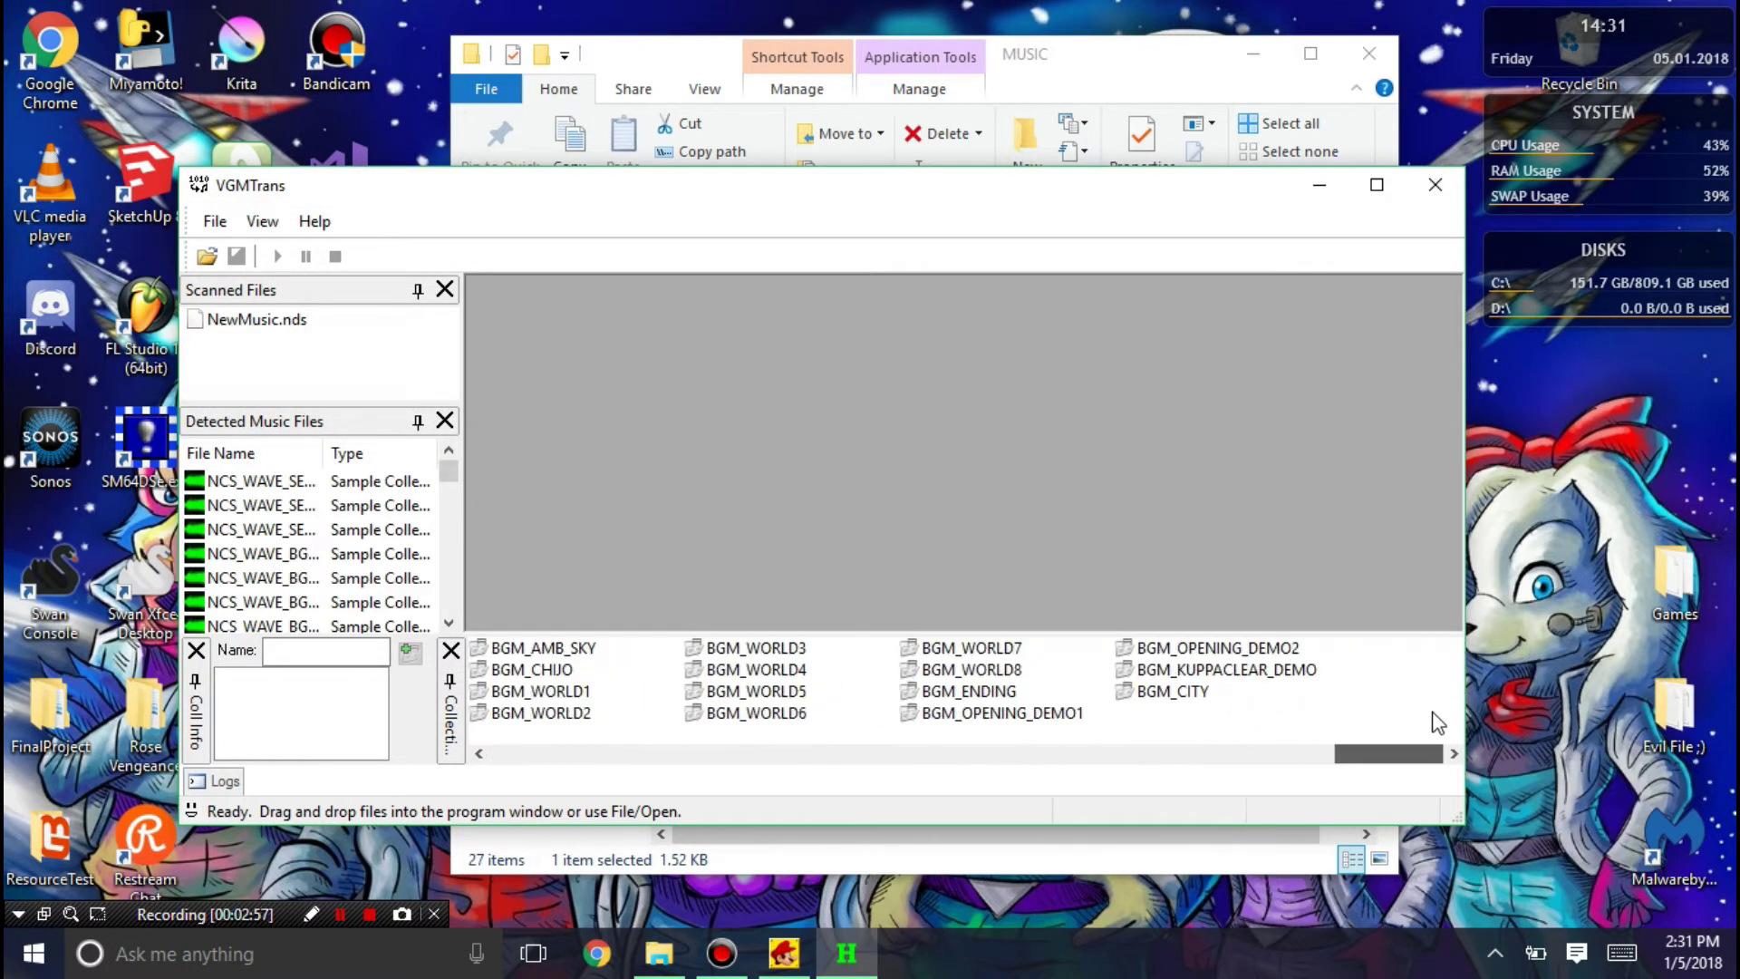
left_click(1205, 693)
left_click(278, 257)
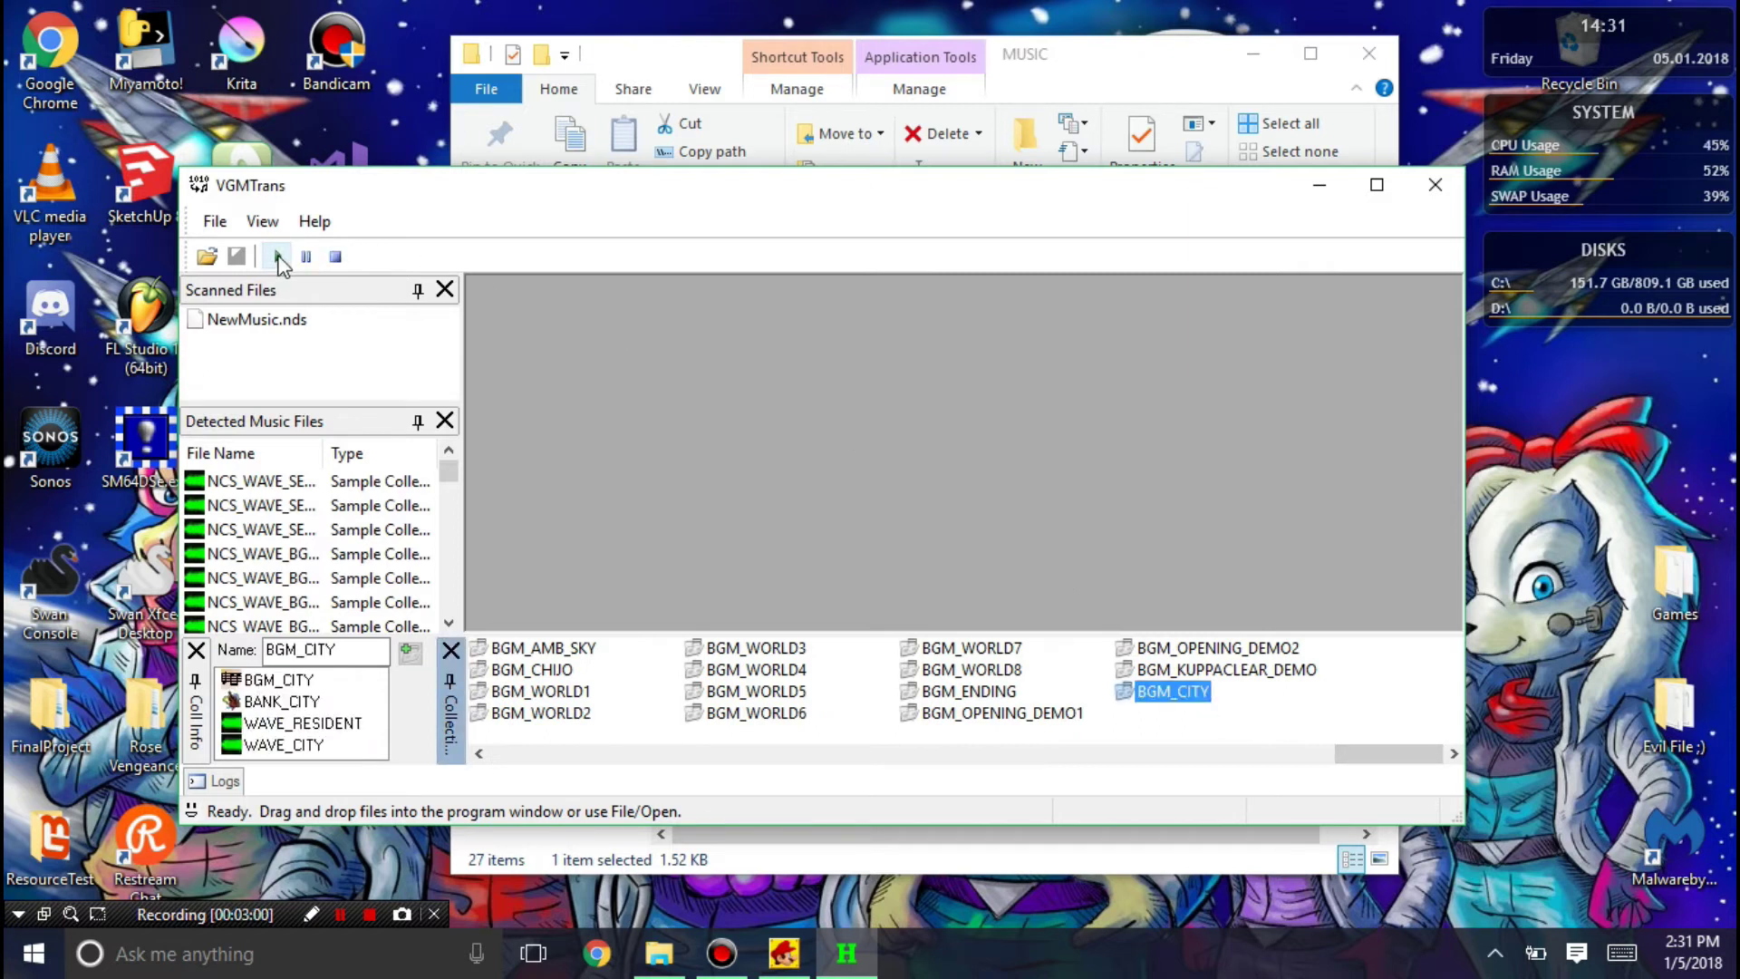
left_click(339, 257)
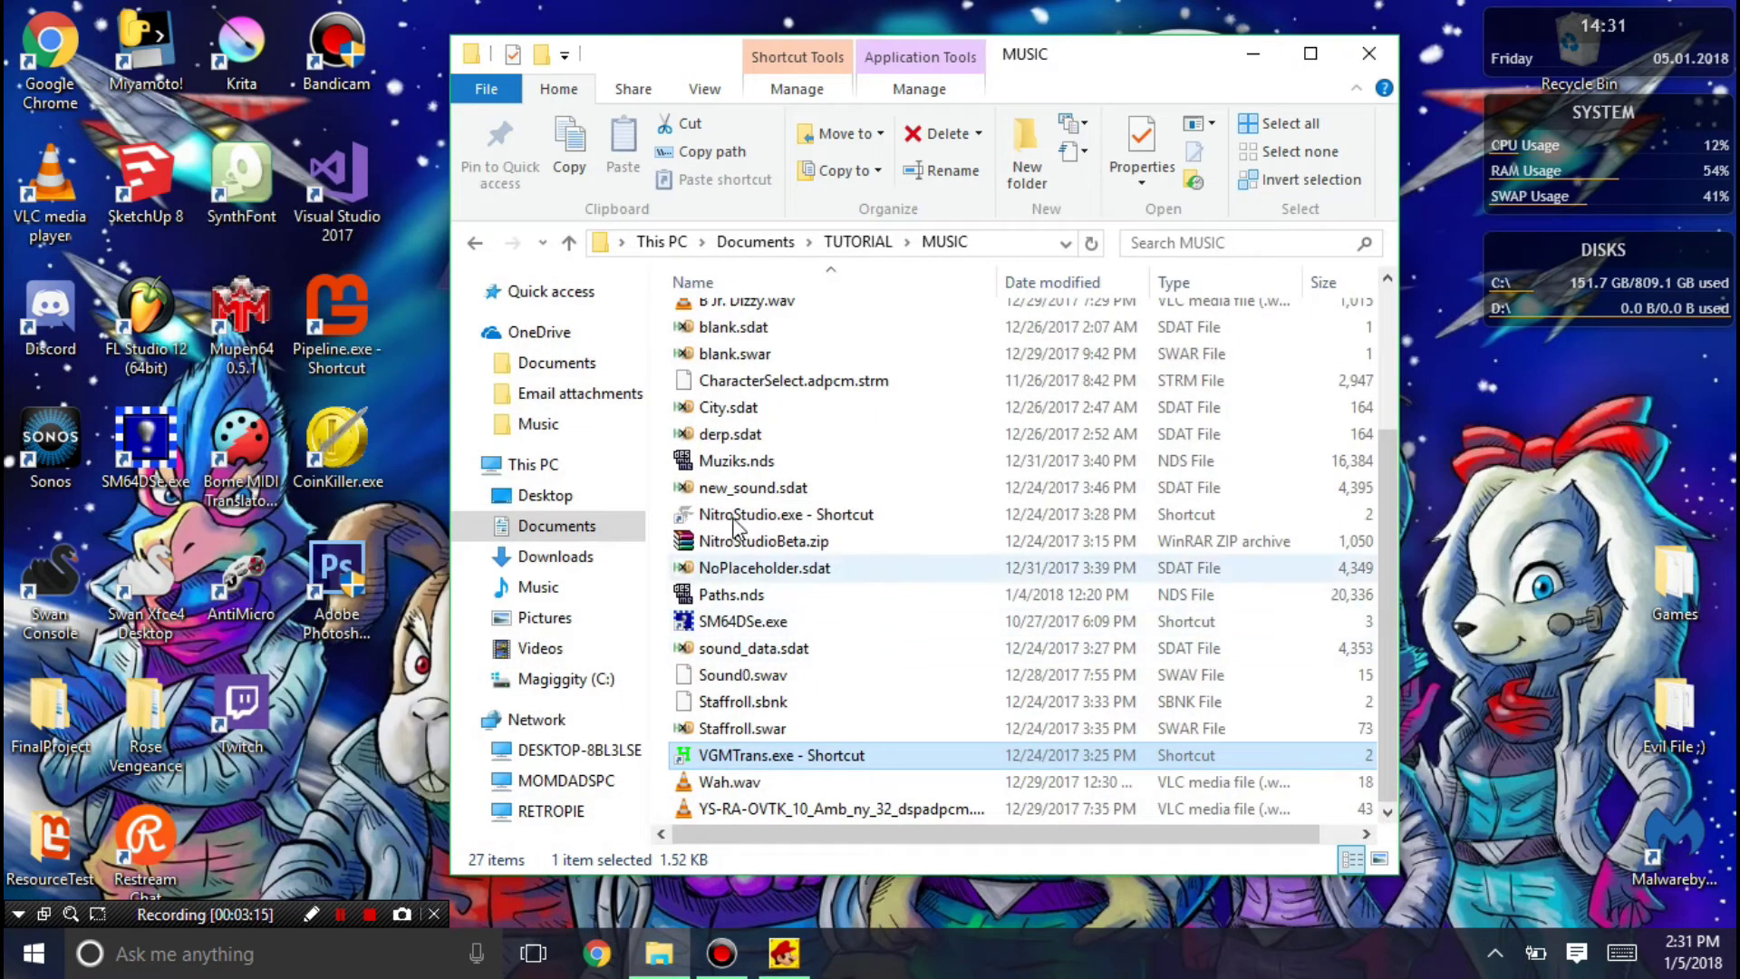
Navigate from the MUSIC folder back to Documents\ASM
left_click(475, 243)
left_click(474, 243)
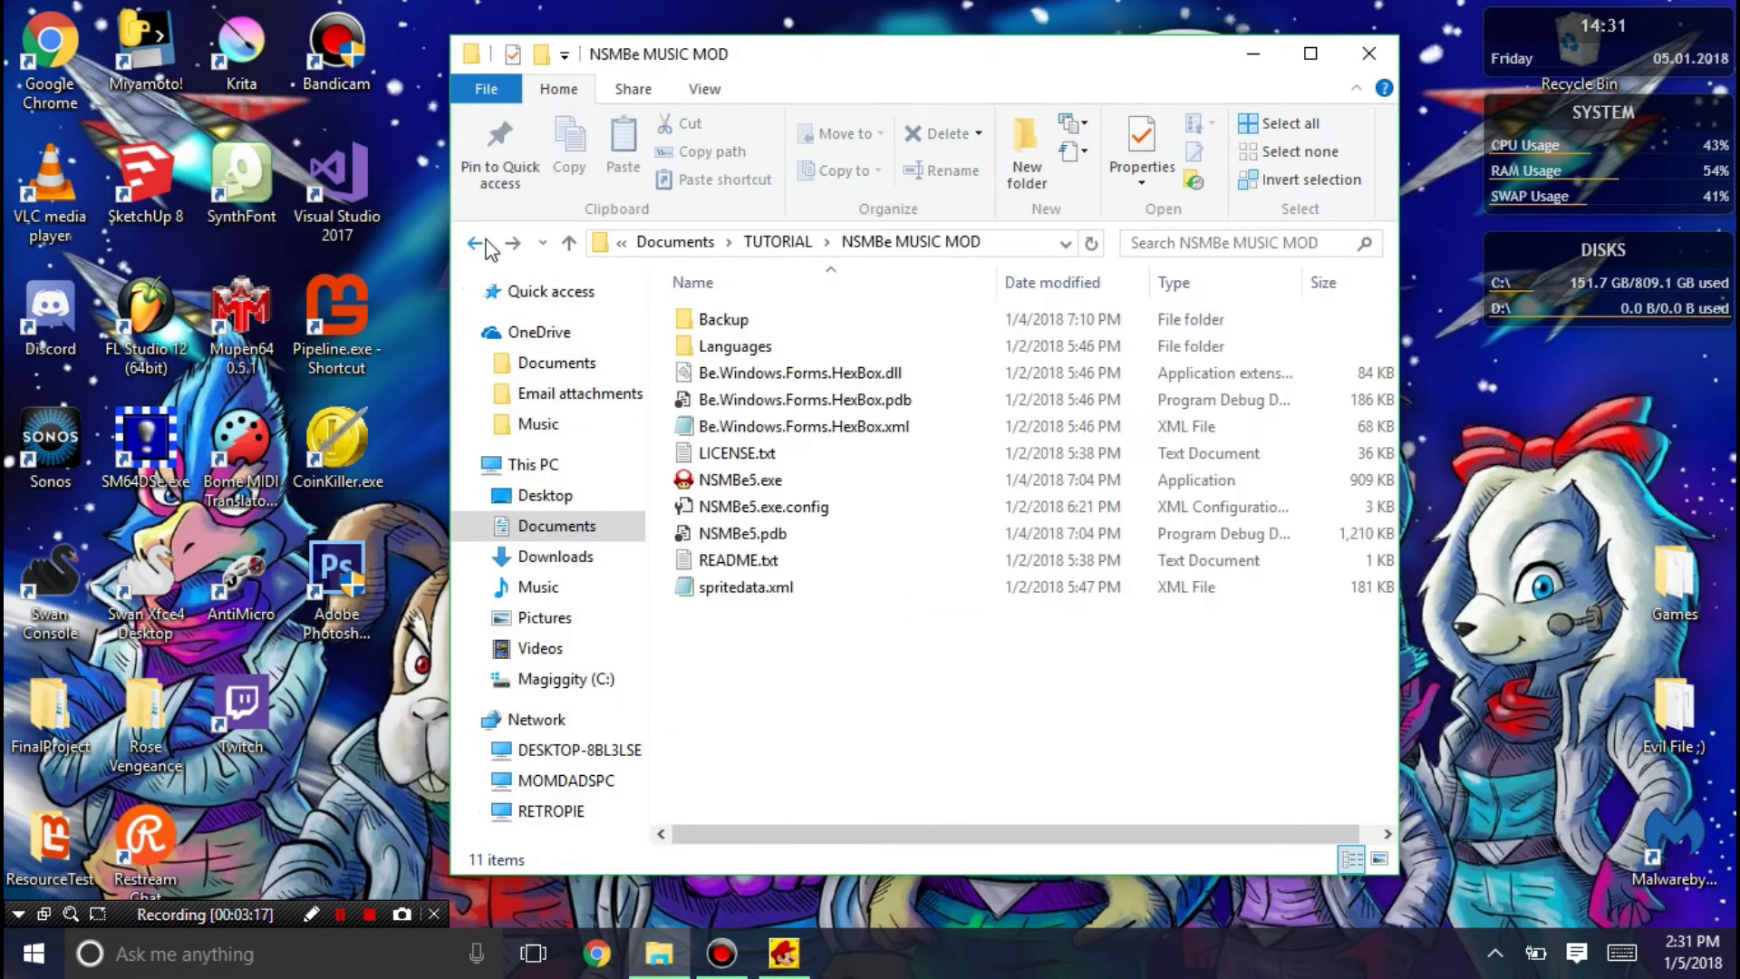
left_click(778, 242)
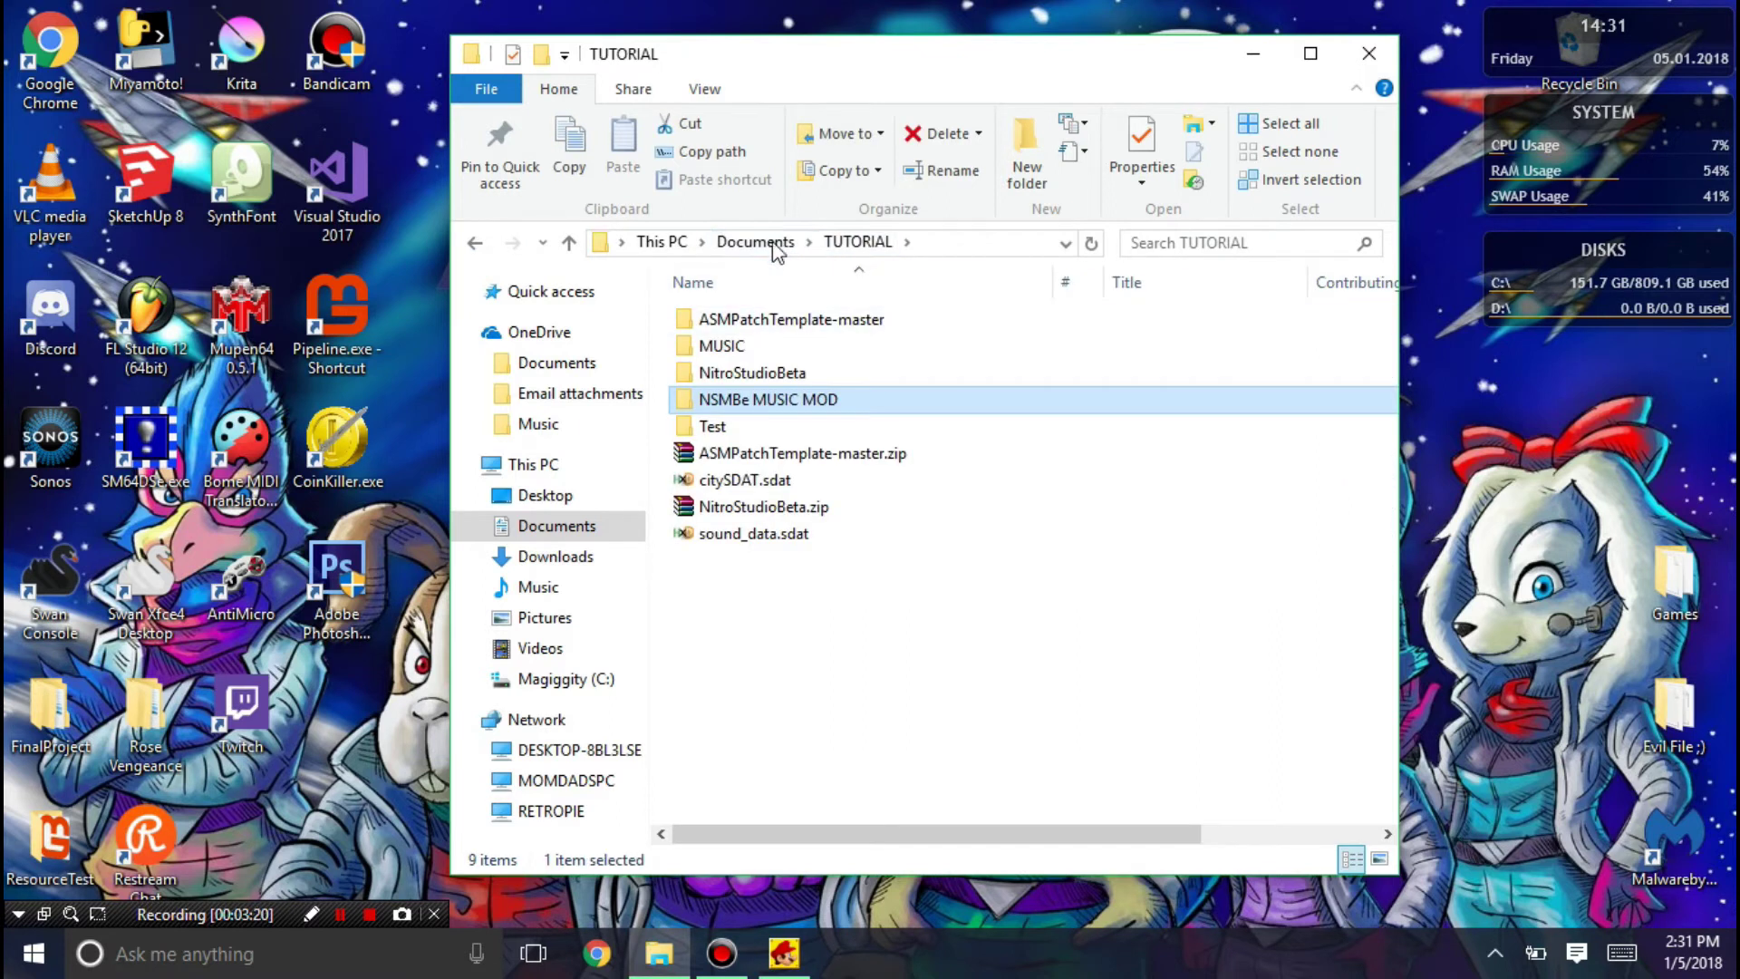
left_click(766, 241)
scroll(822, 486, "up", 1)
scroll(823, 486, "up", 13)
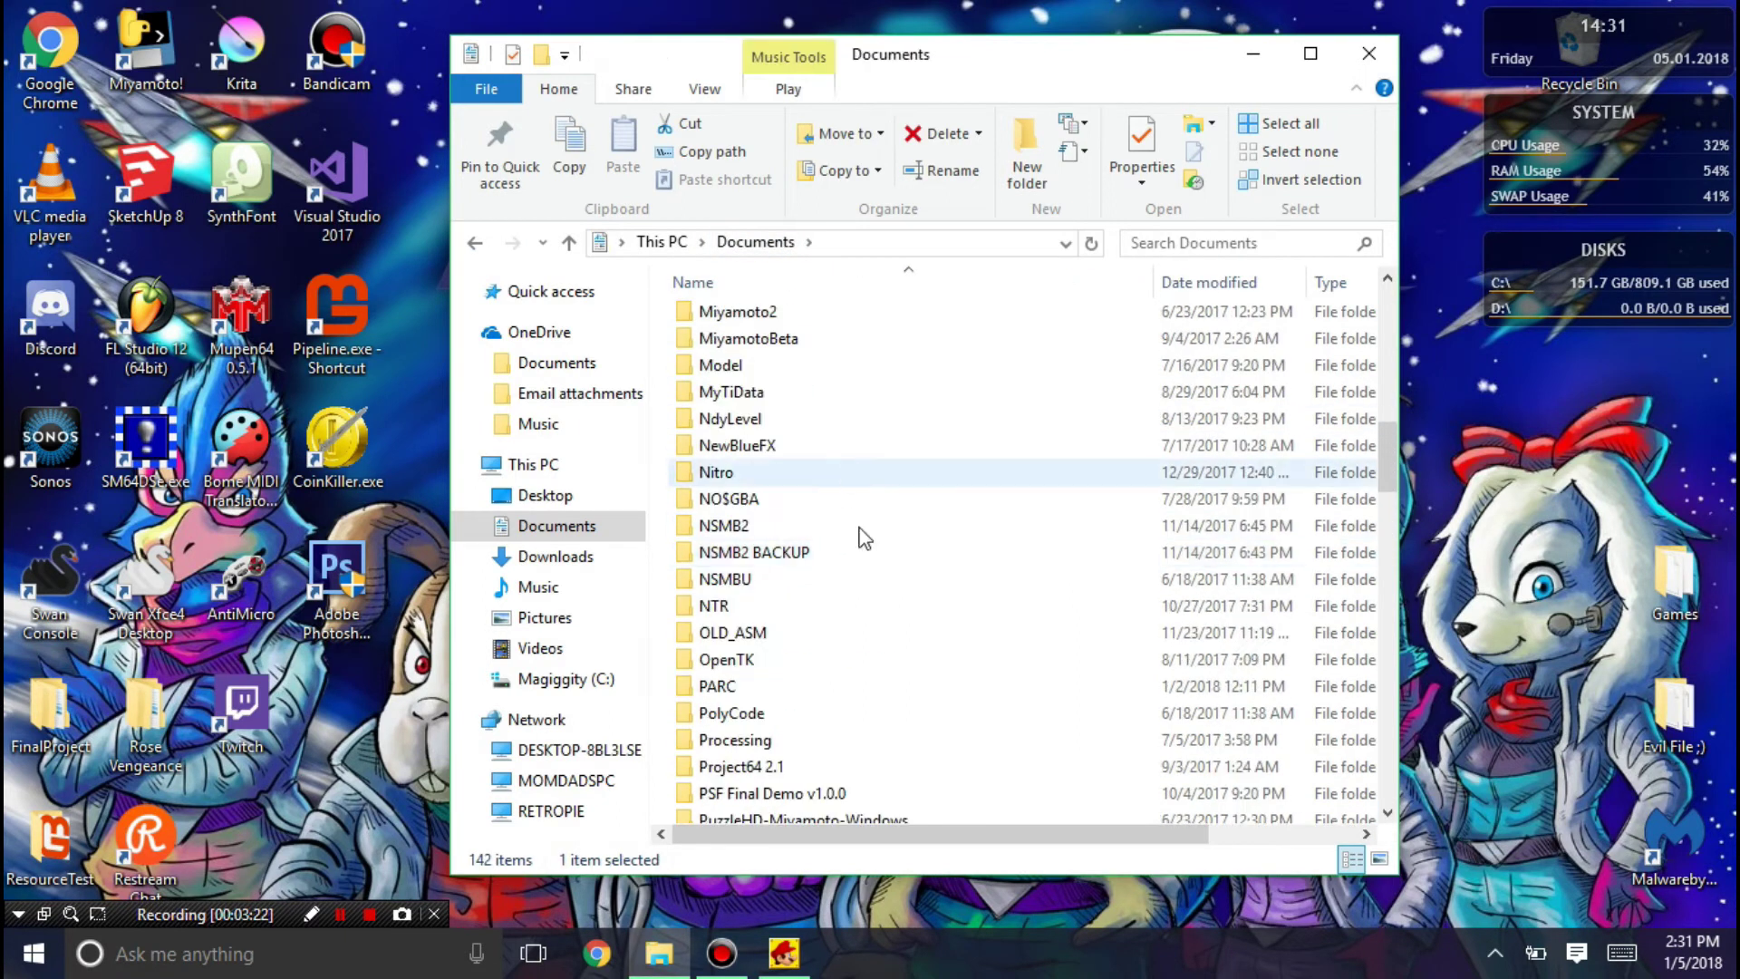
scroll(888, 476, "down", 2)
scroll(804, 439, "up", 6)
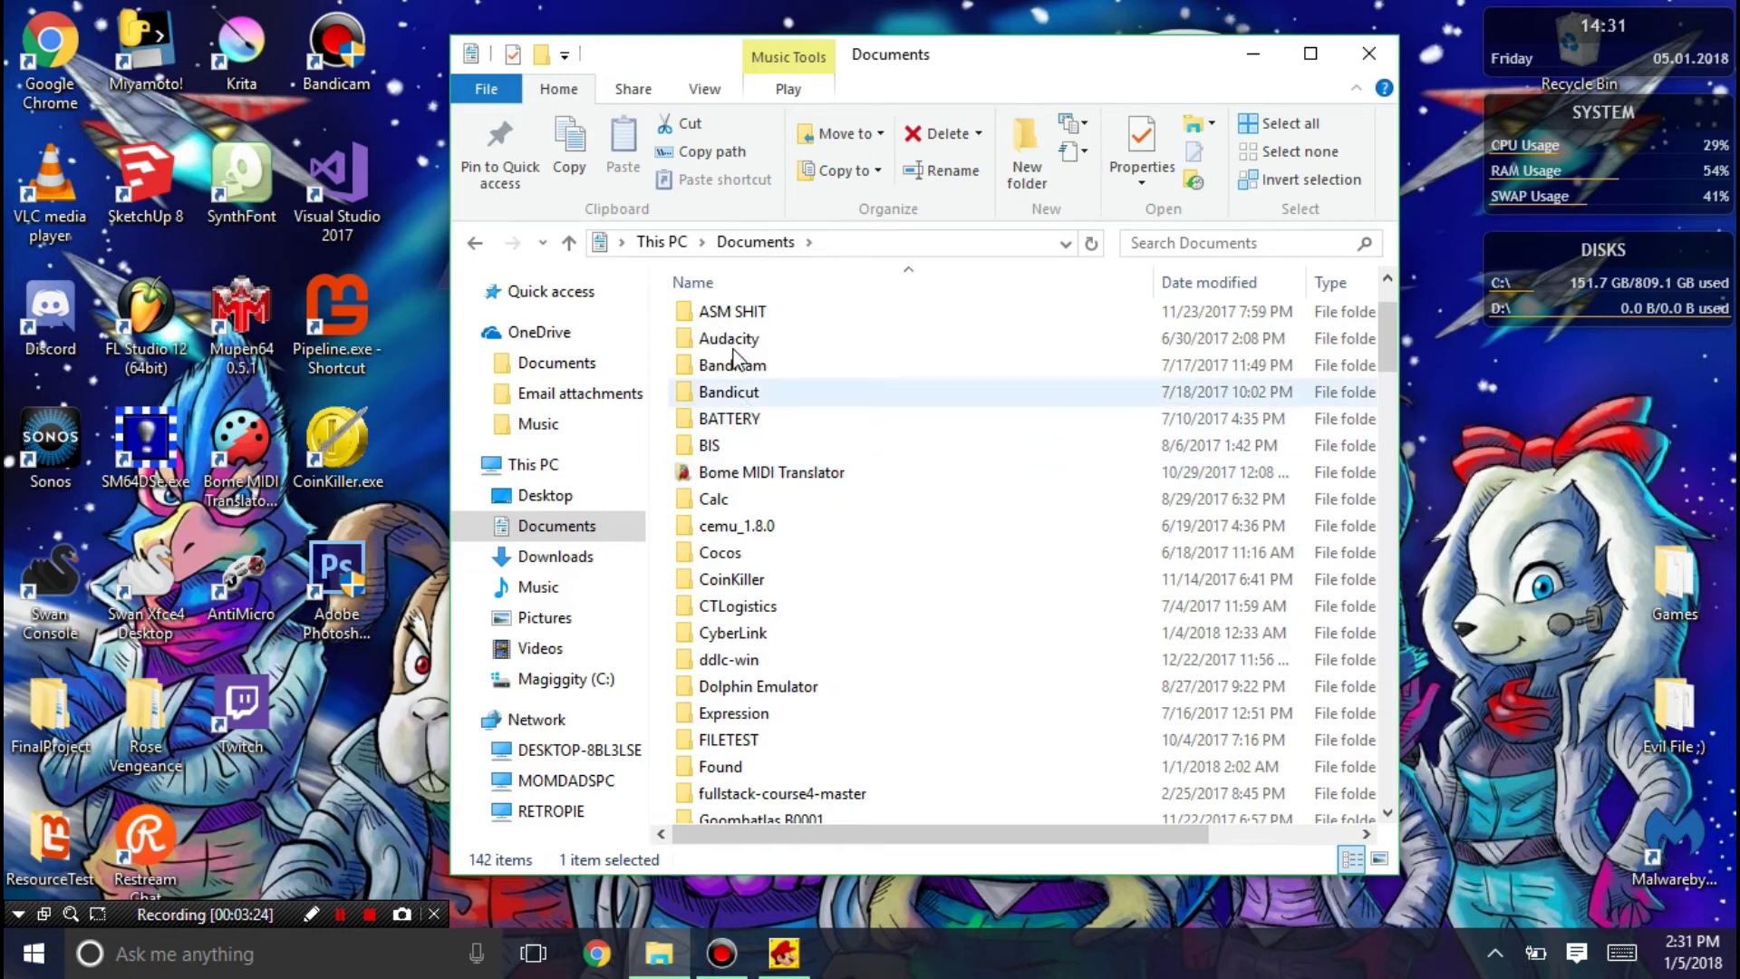
scroll(771, 453, "up", 2)
double_click(761, 400)
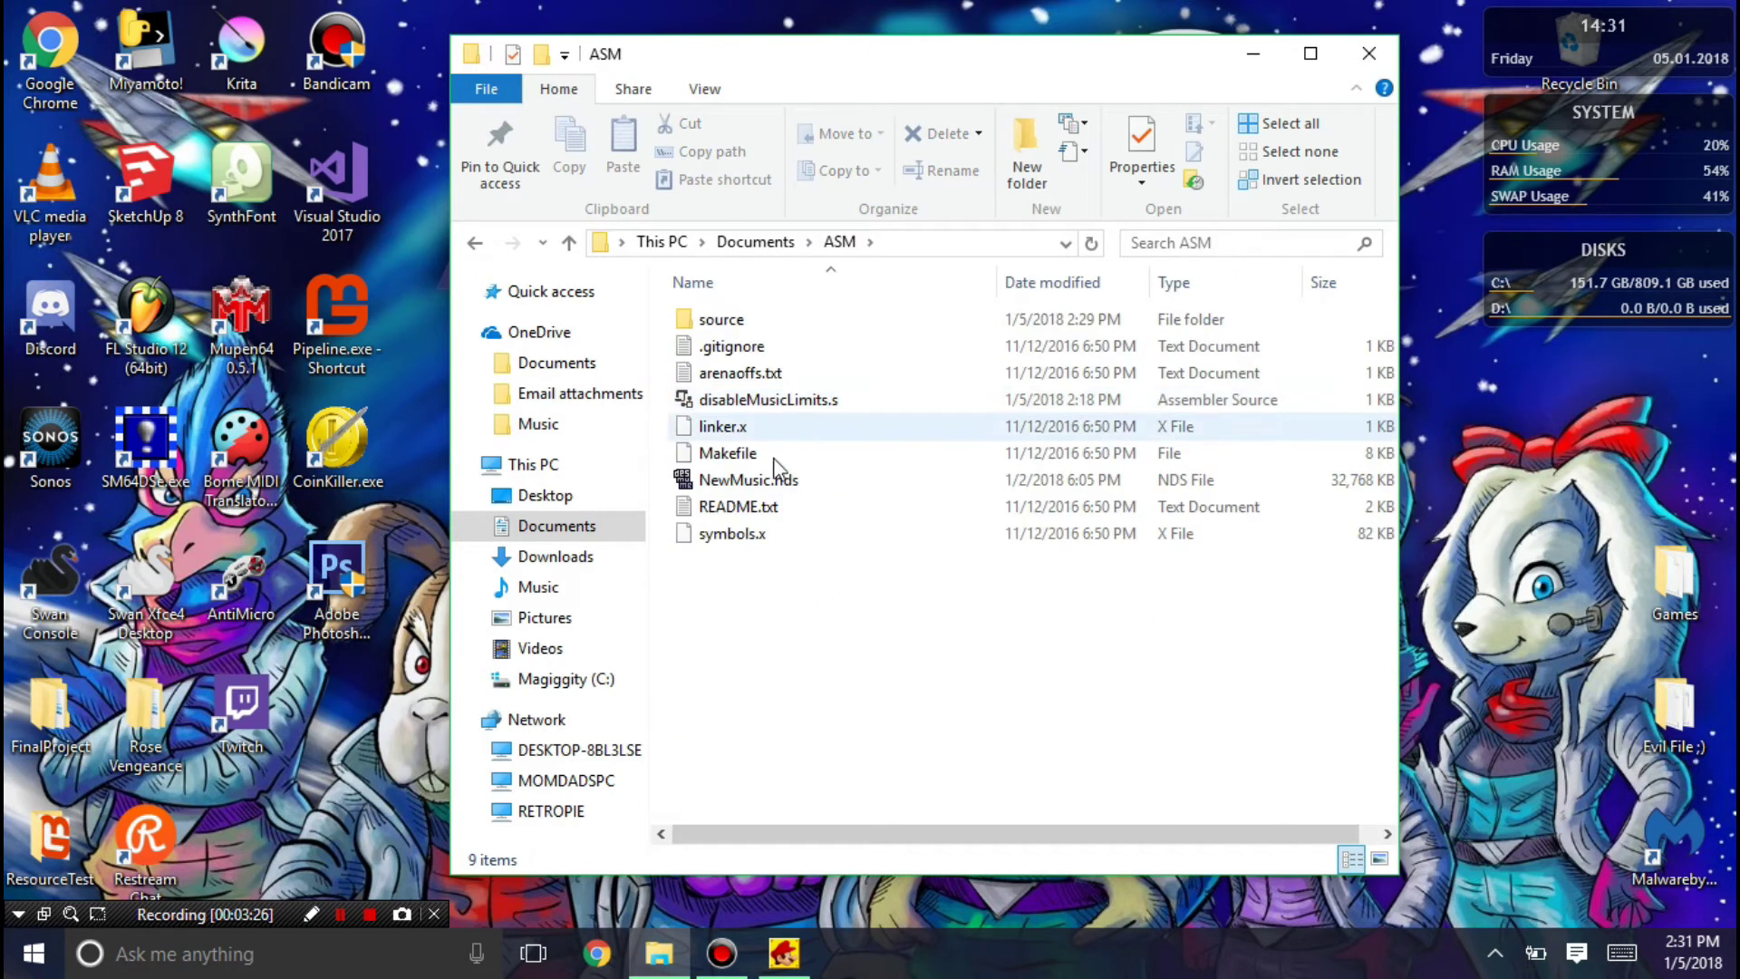
Move disableMusicLimits.s into the ASM folder's source subfolder
left_click(781, 401)
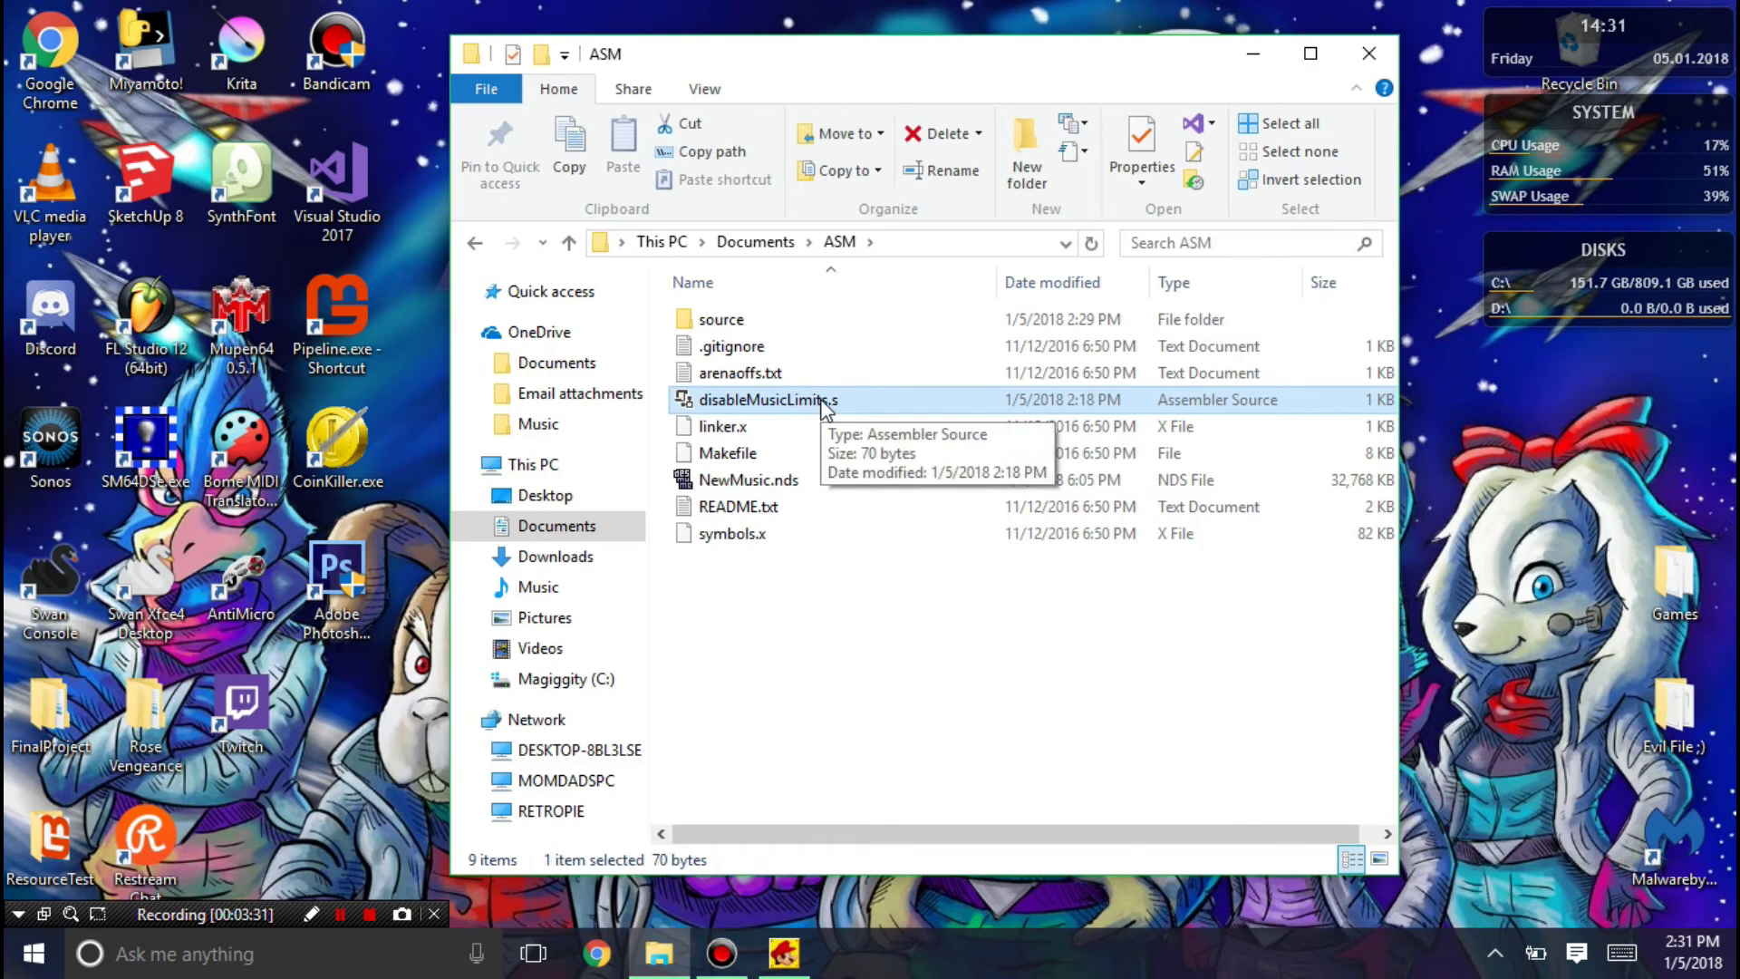
double_click(773, 325)
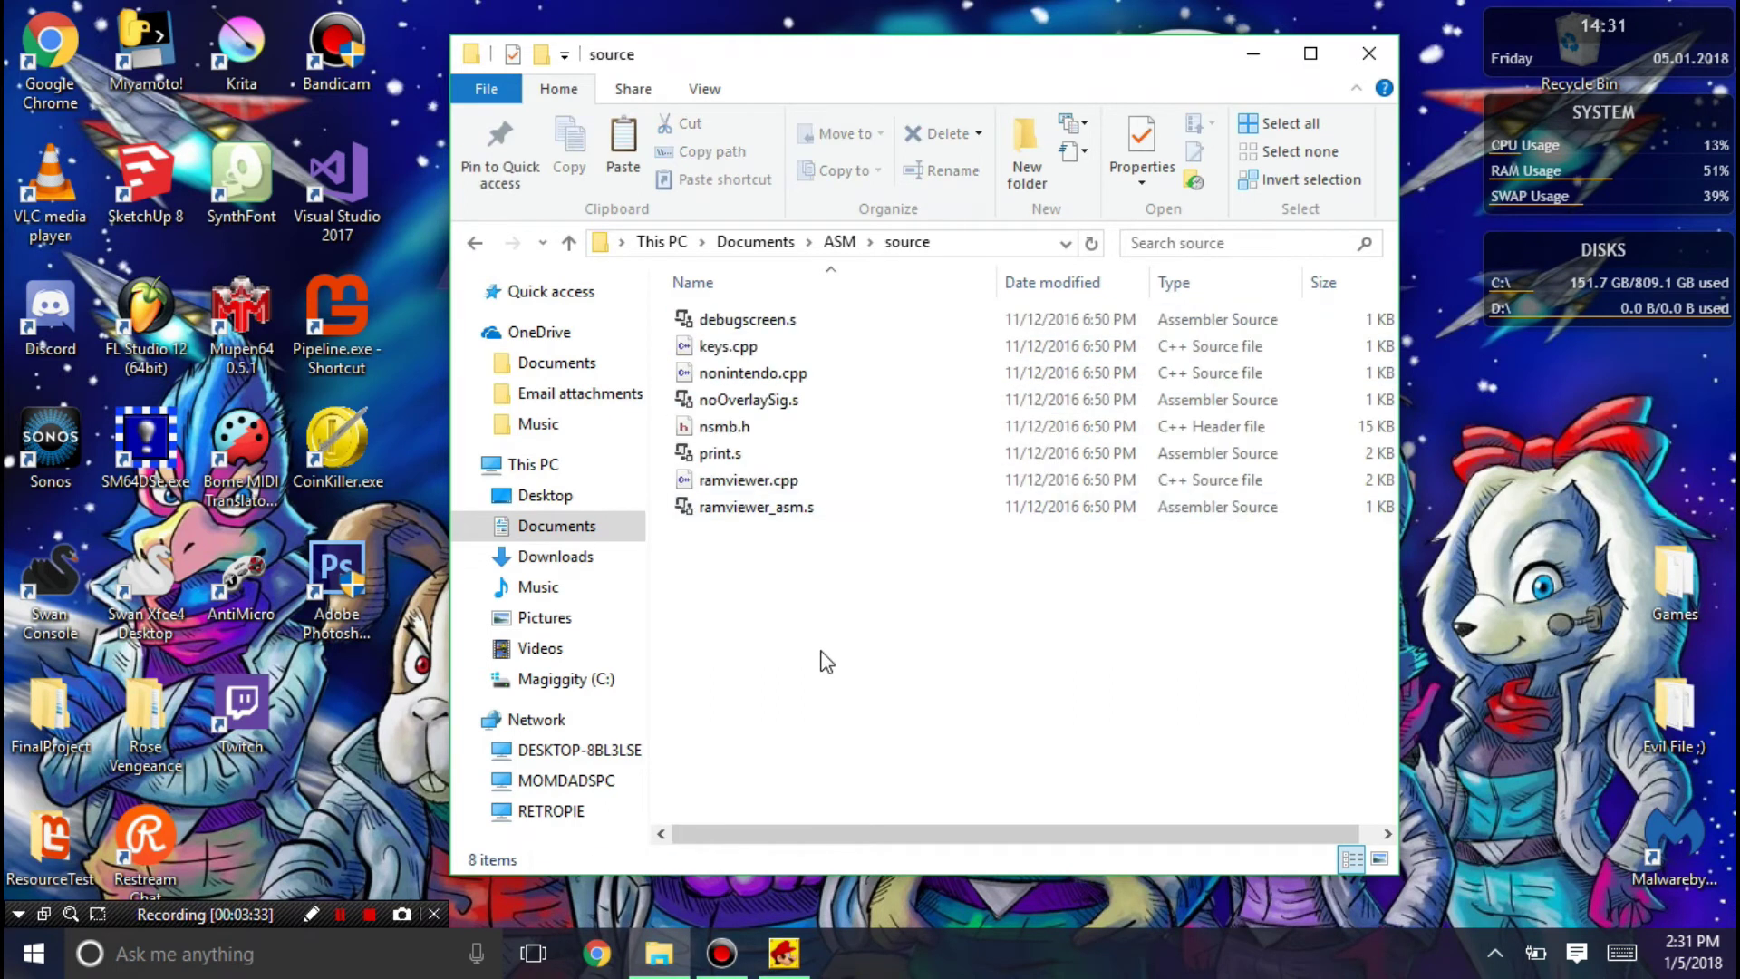
key("ctrl+v")
left_click(811, 399)
left_click(796, 372)
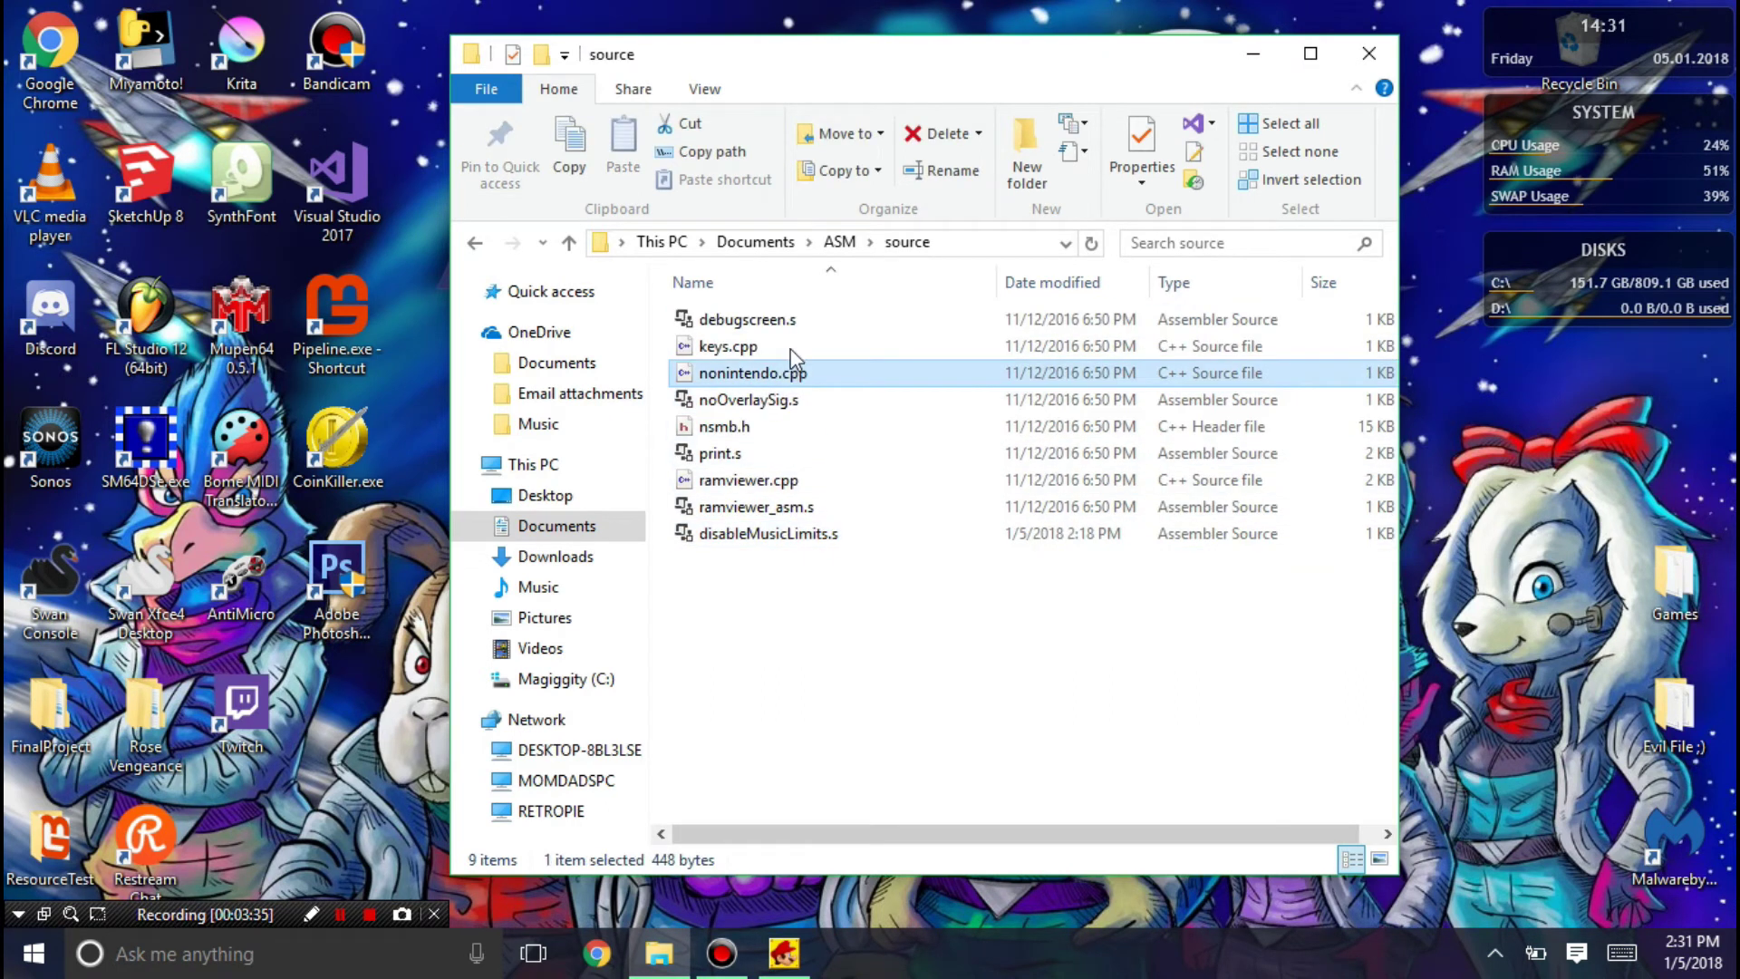
left_click(792, 348)
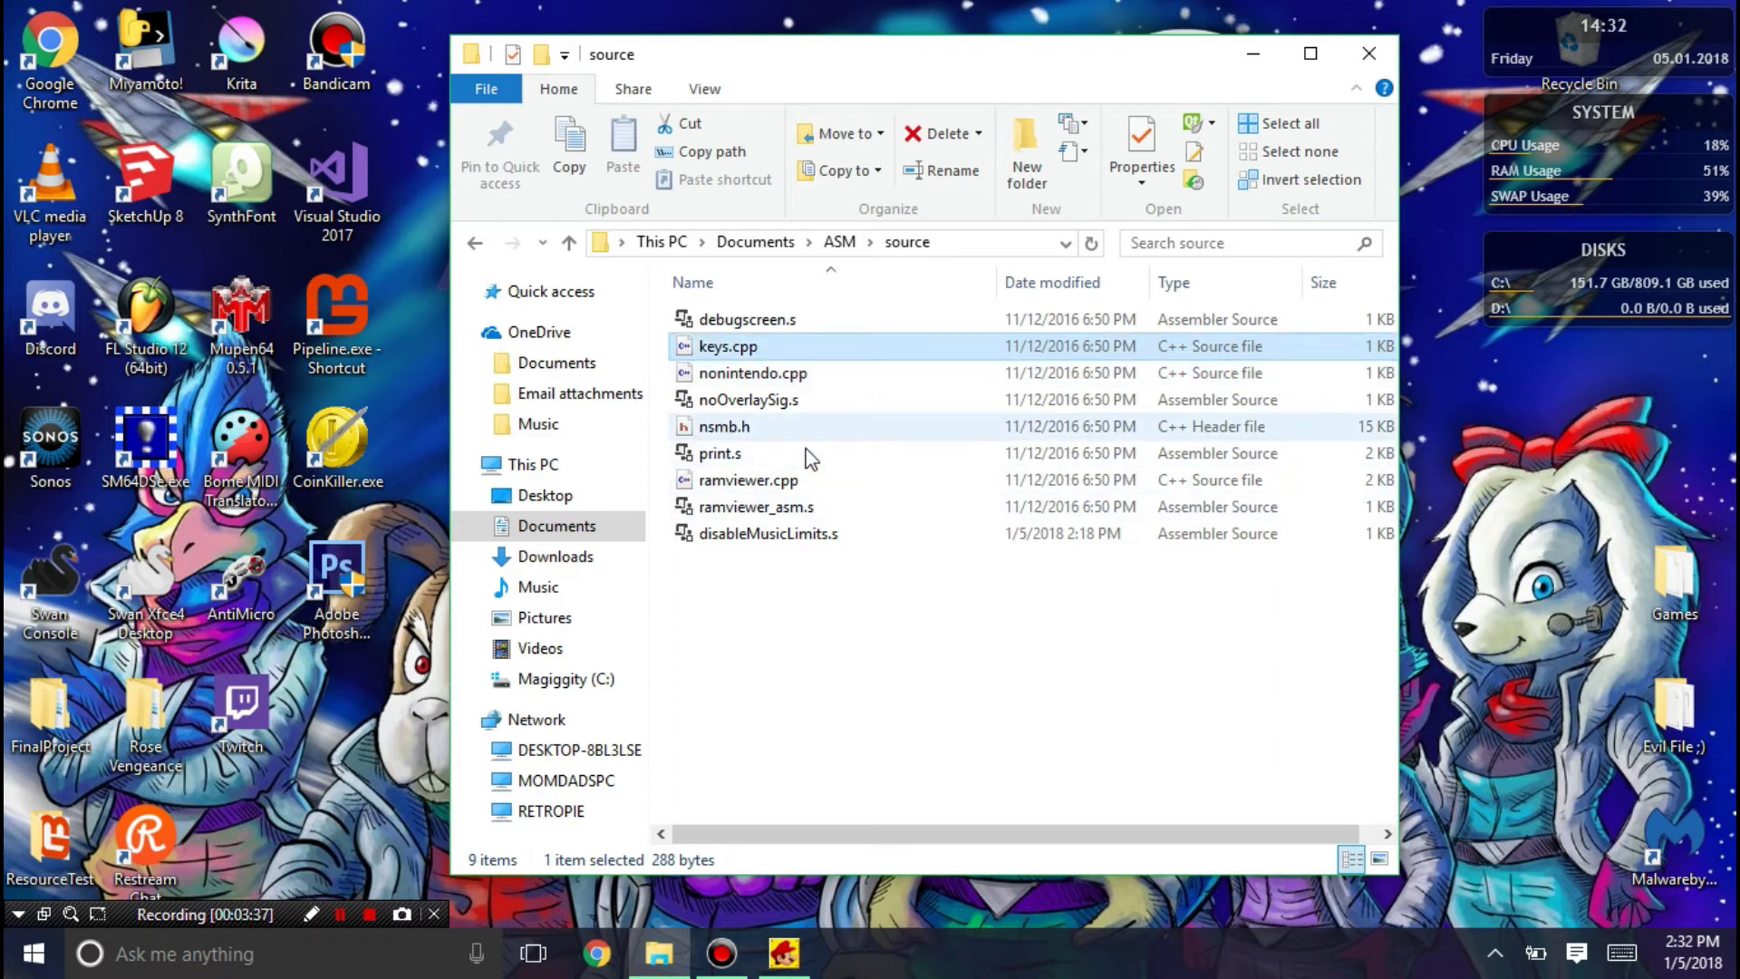
left_click(775, 375)
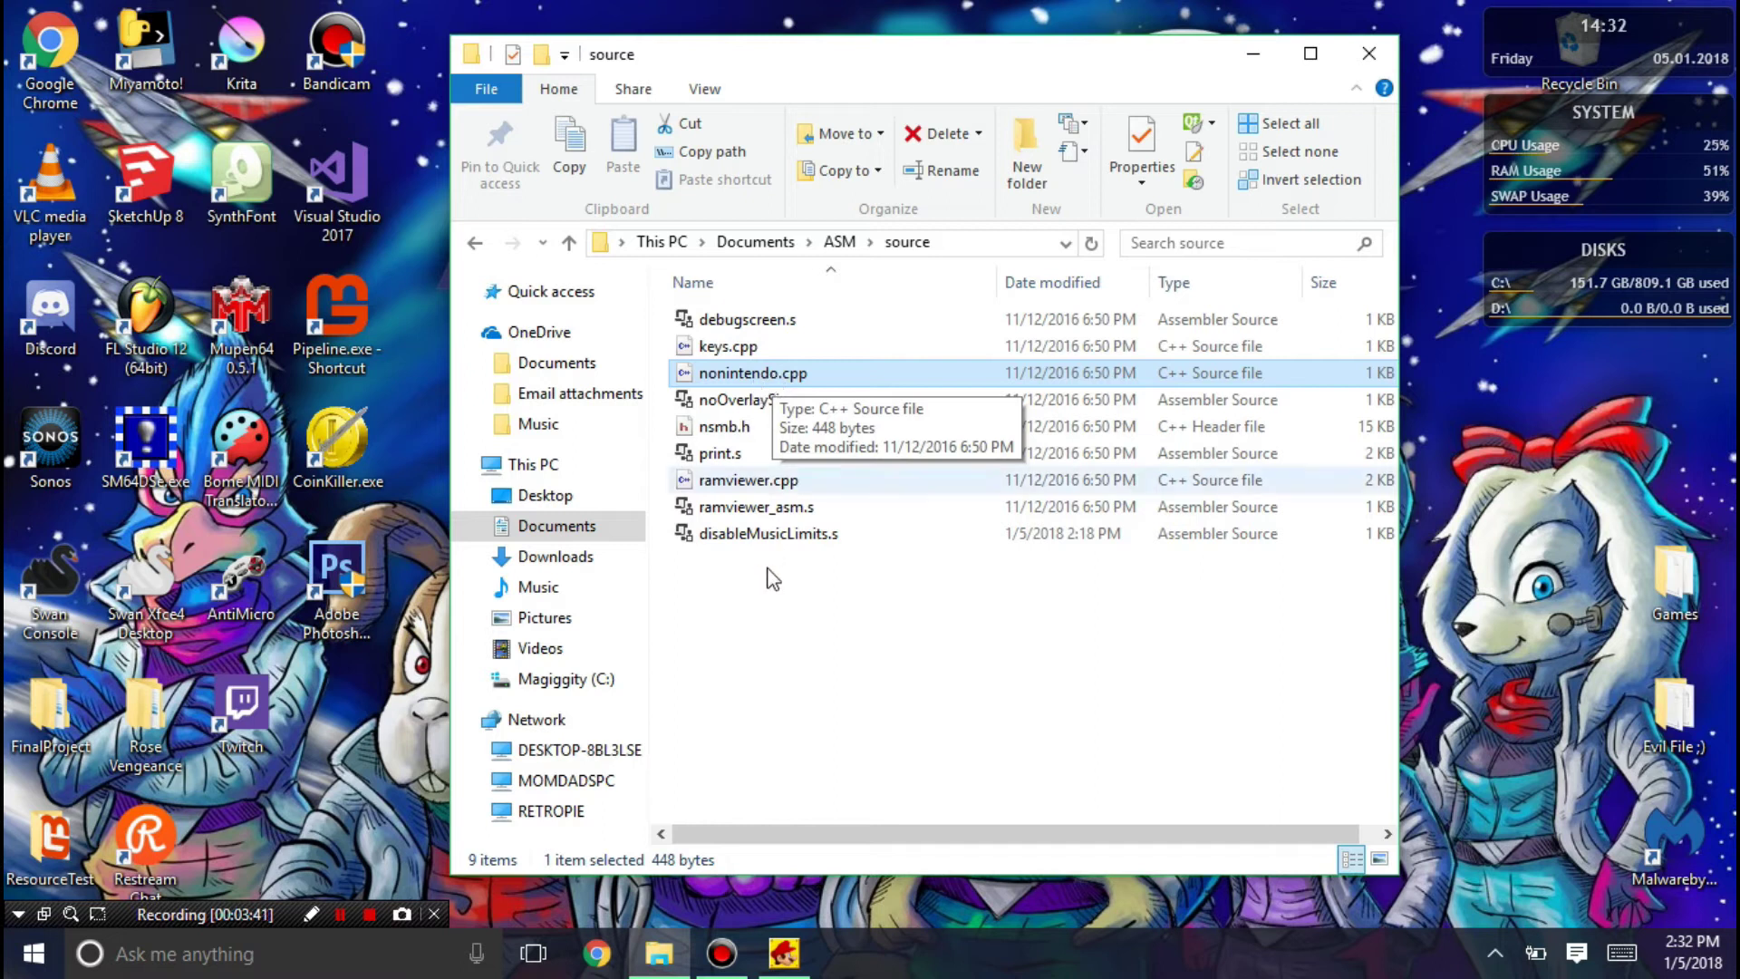
left_click(813, 600)
Switch to NSMB Editor and bring up its Tools/Options page
left_click(834, 242)
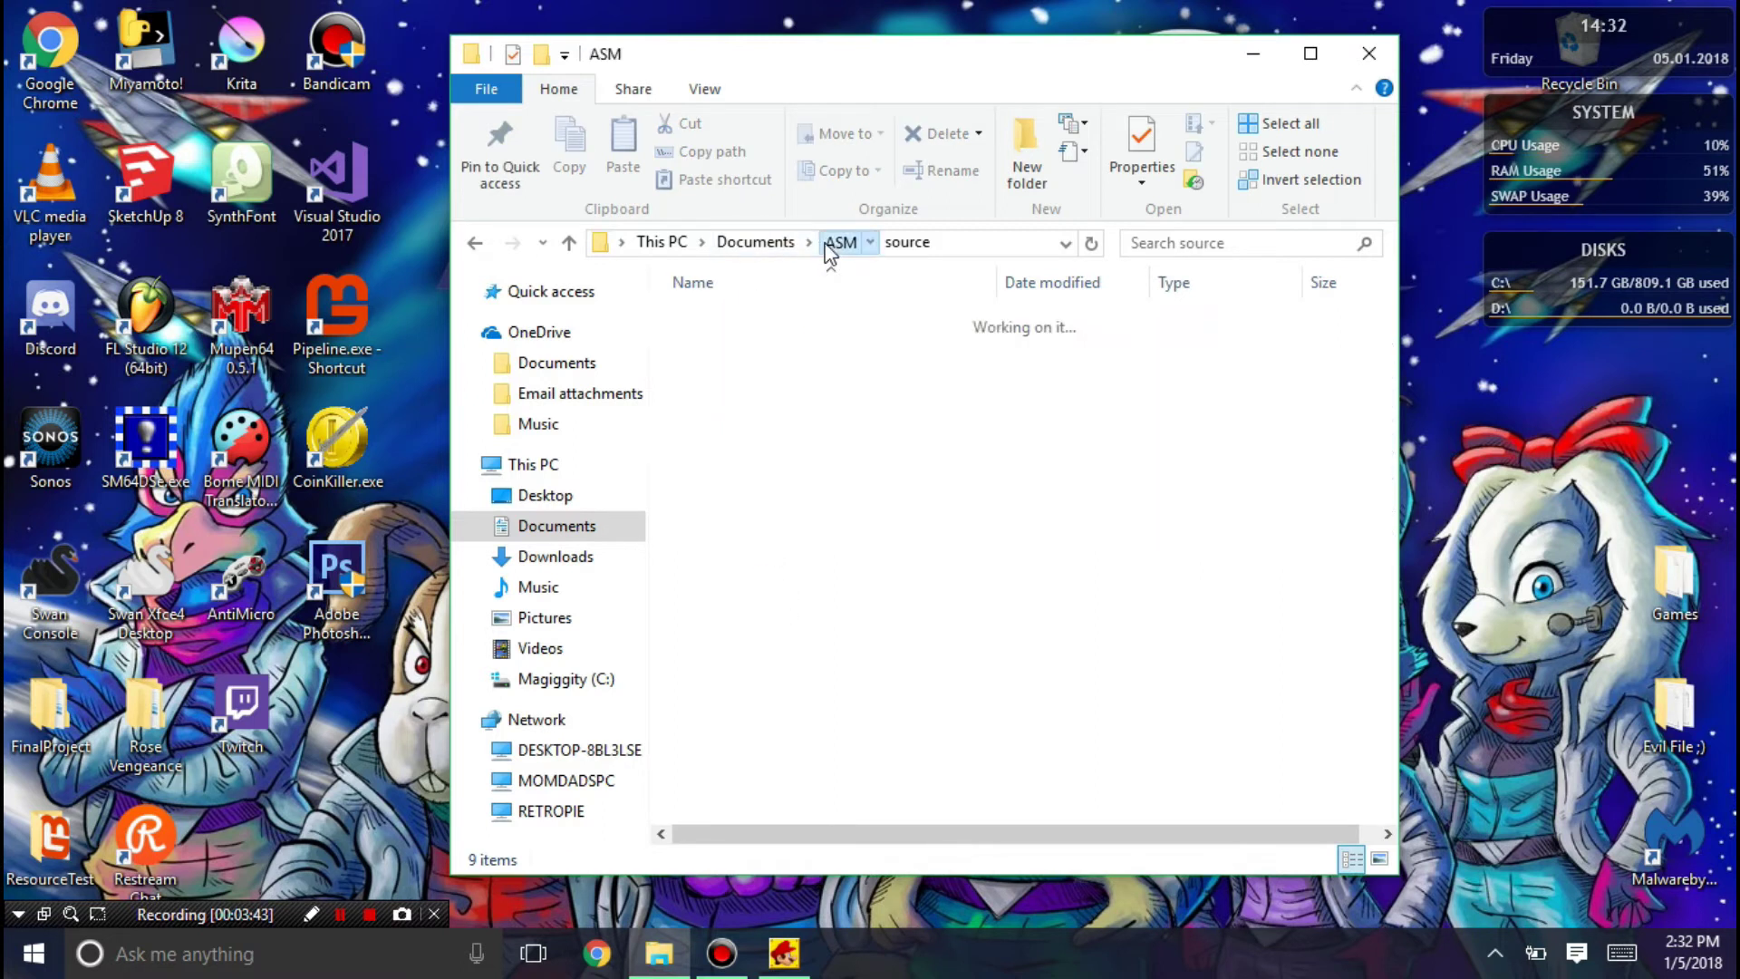
left_click(783, 953)
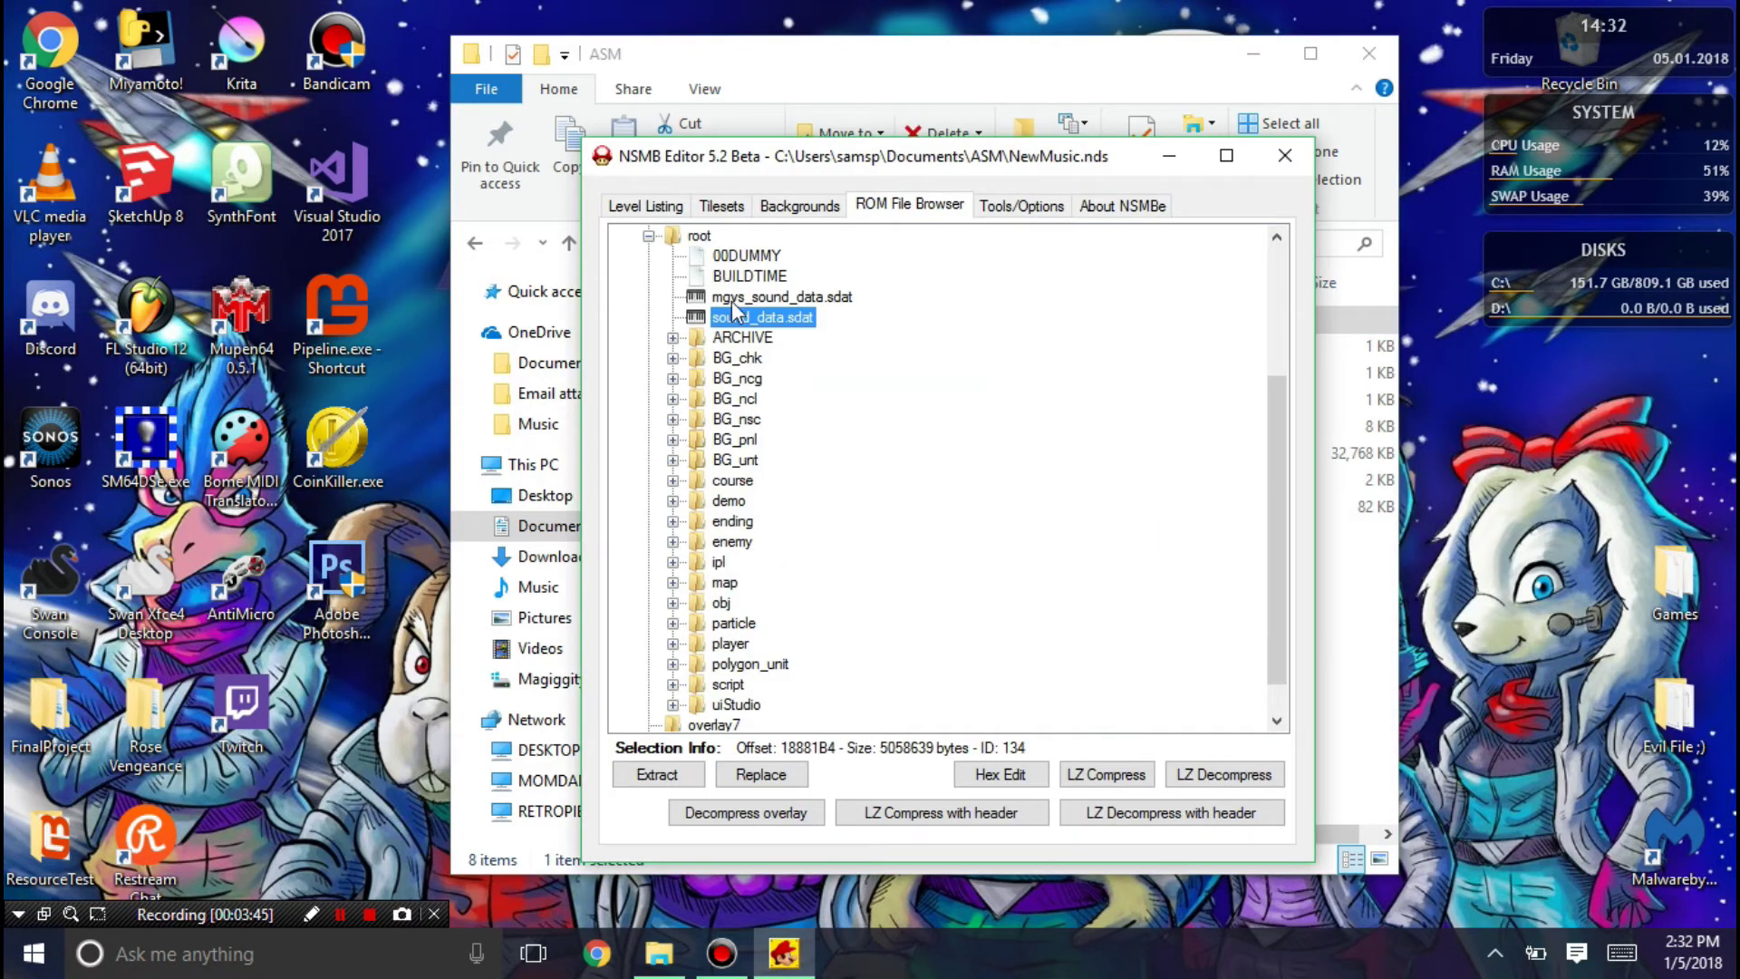
left_click(644, 210)
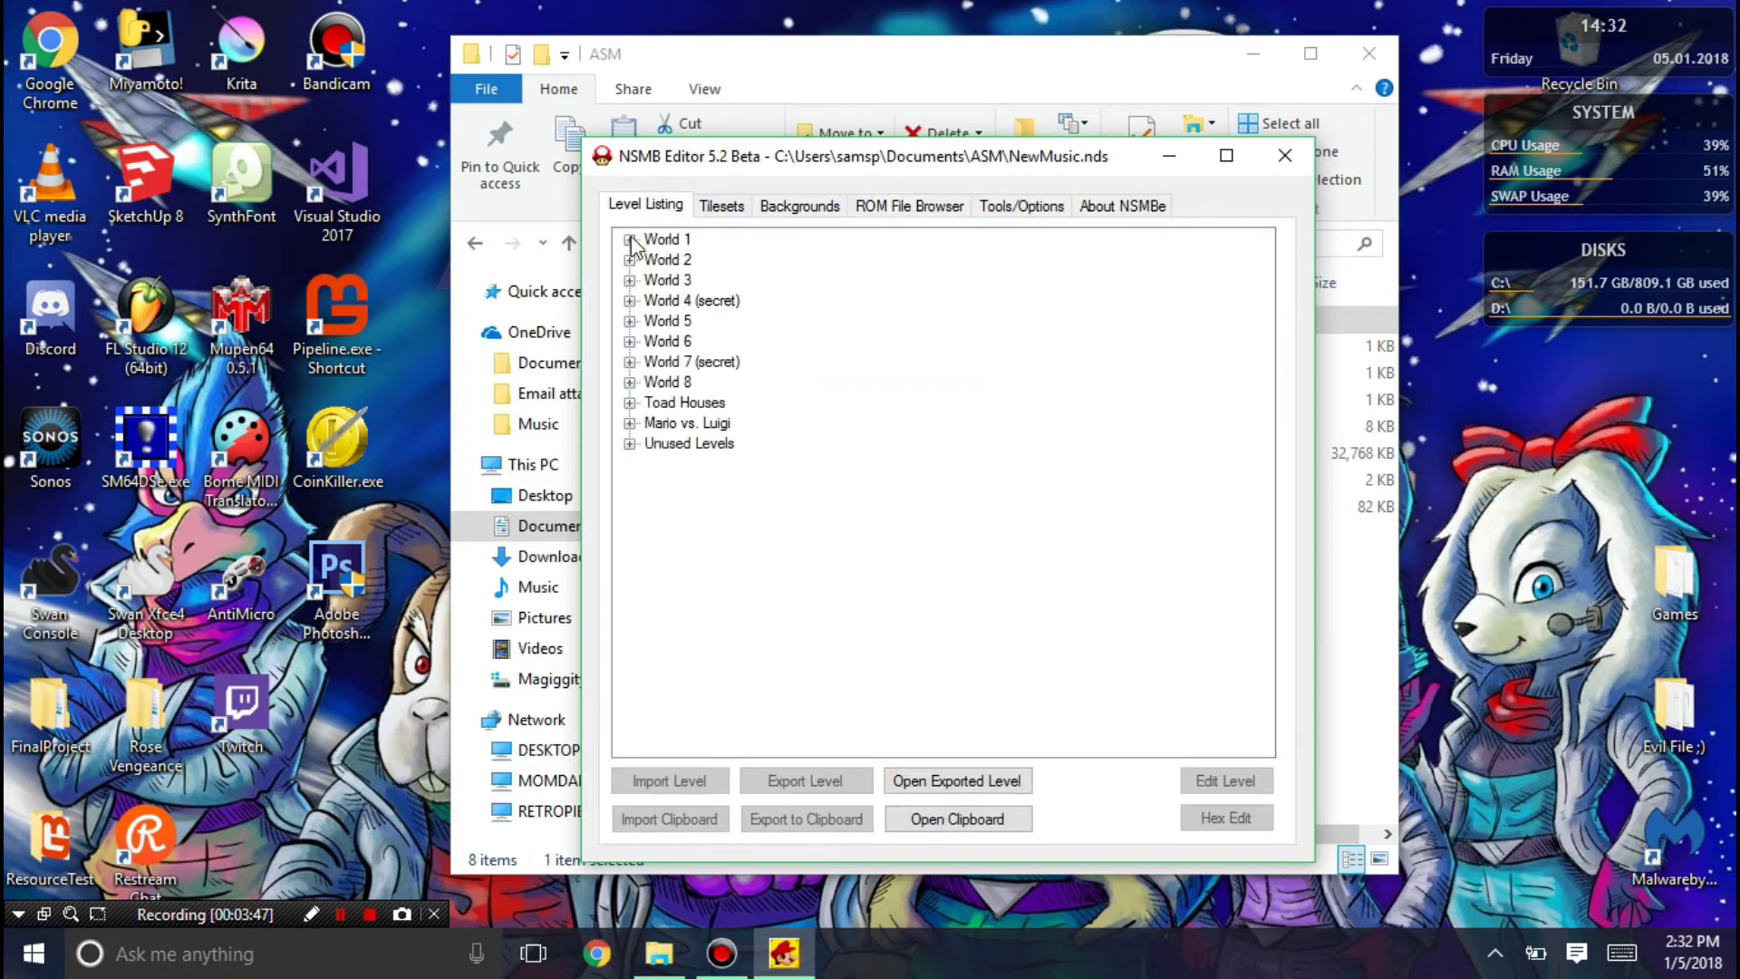
left_click(937, 210)
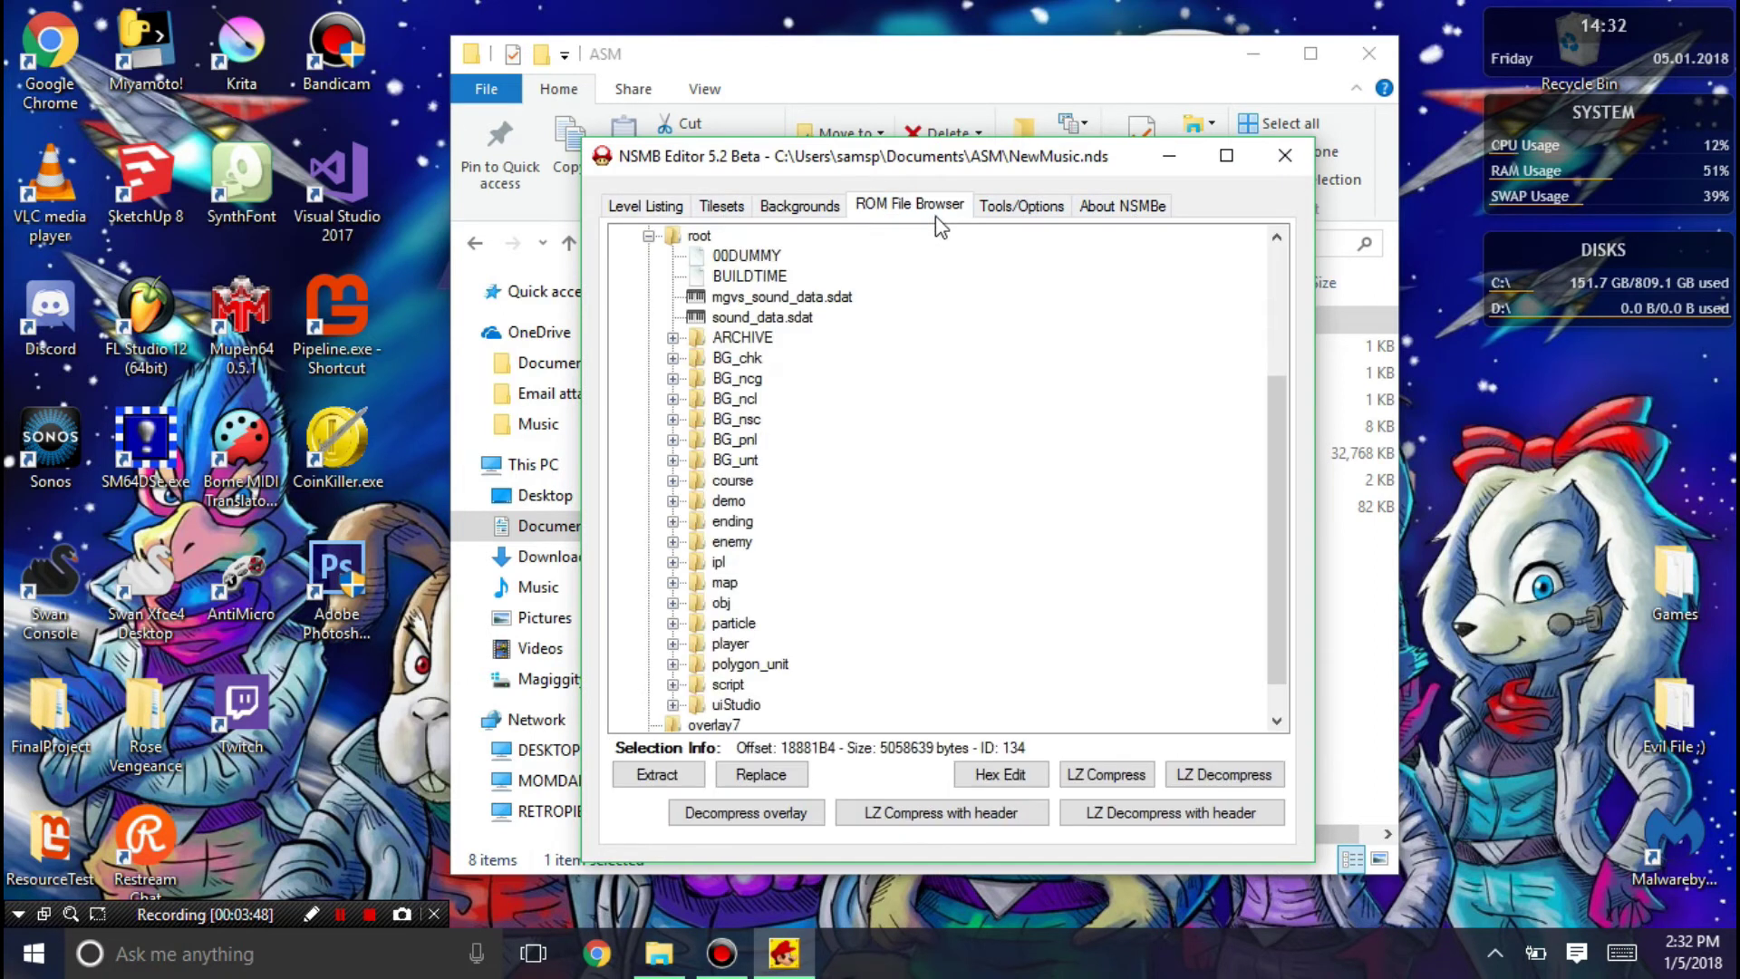
left_click(1103, 211)
left_click(1050, 212)
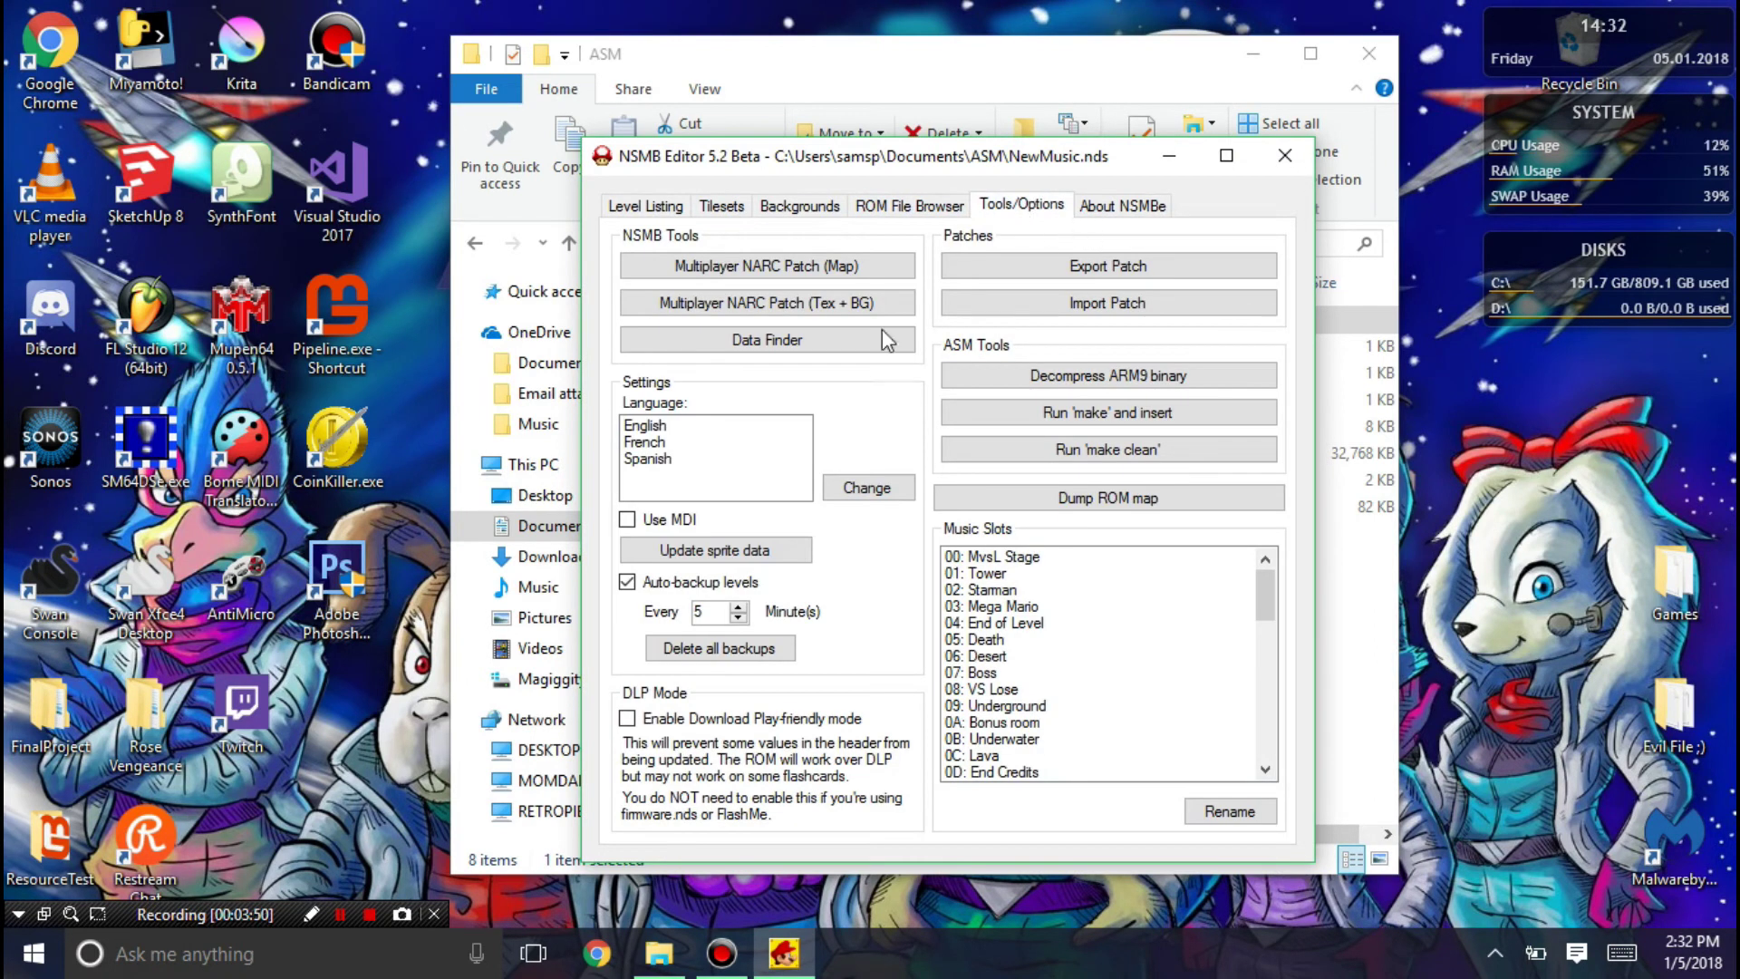
Run 'make' and insert, then review the console build output ending in an error
left_click(1077, 415)
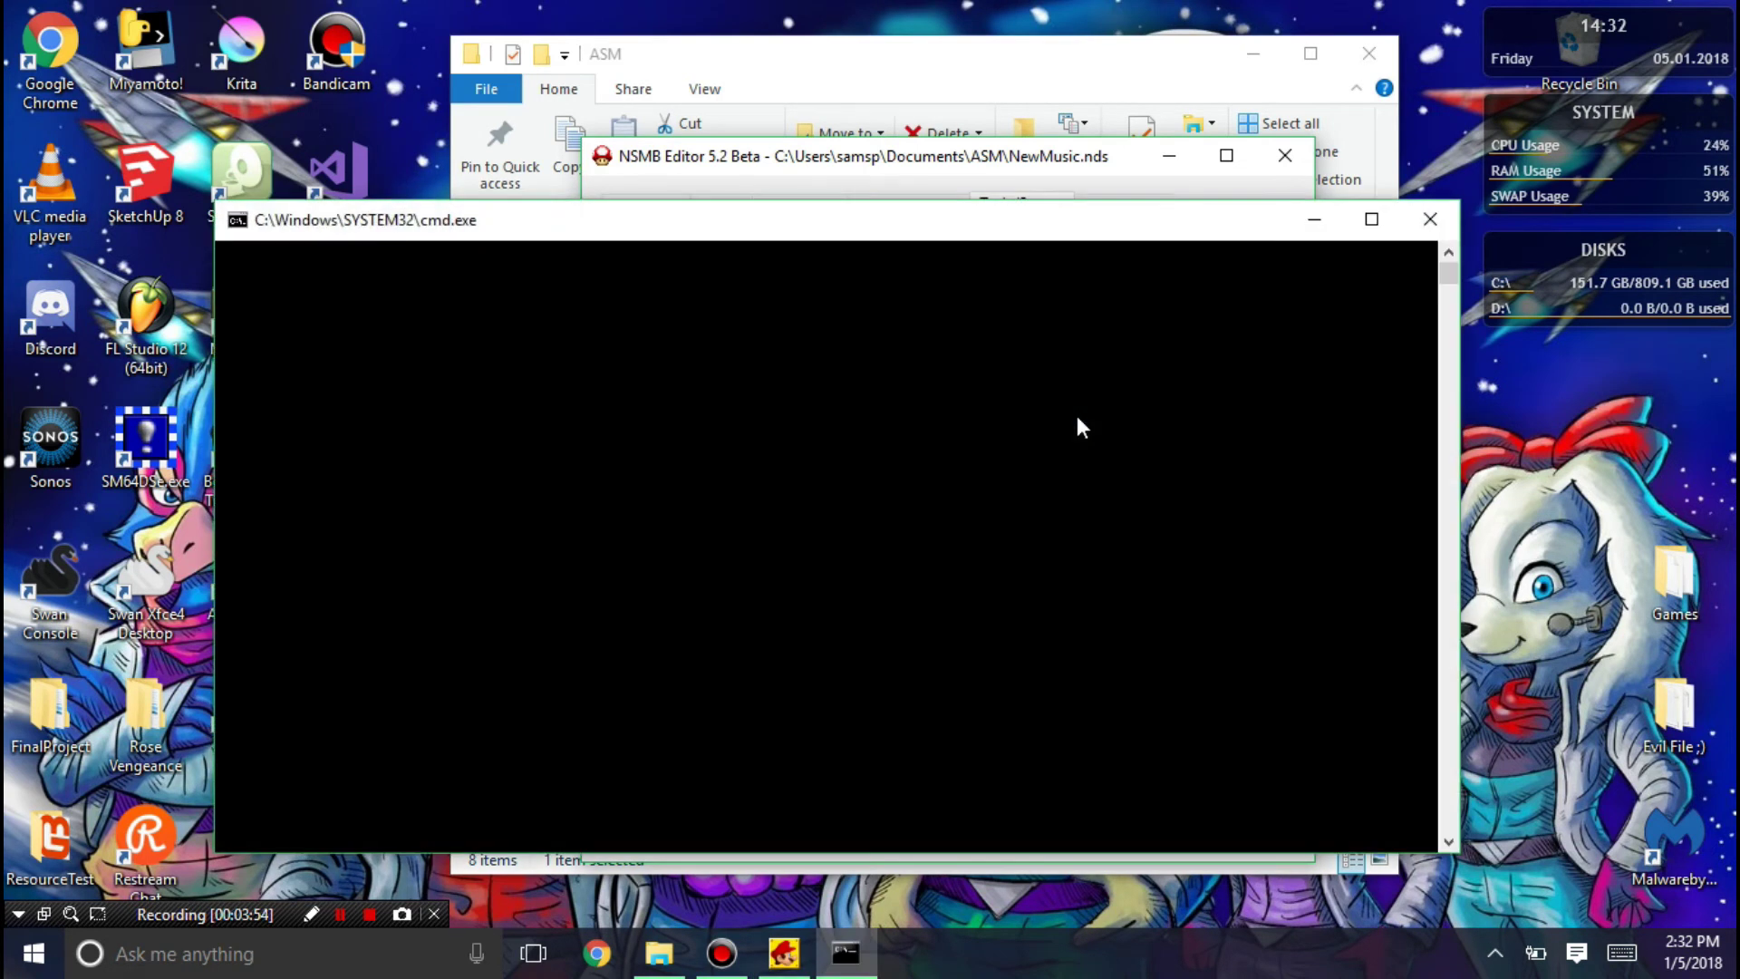
left_click_drag(893, 63, 887, 64)
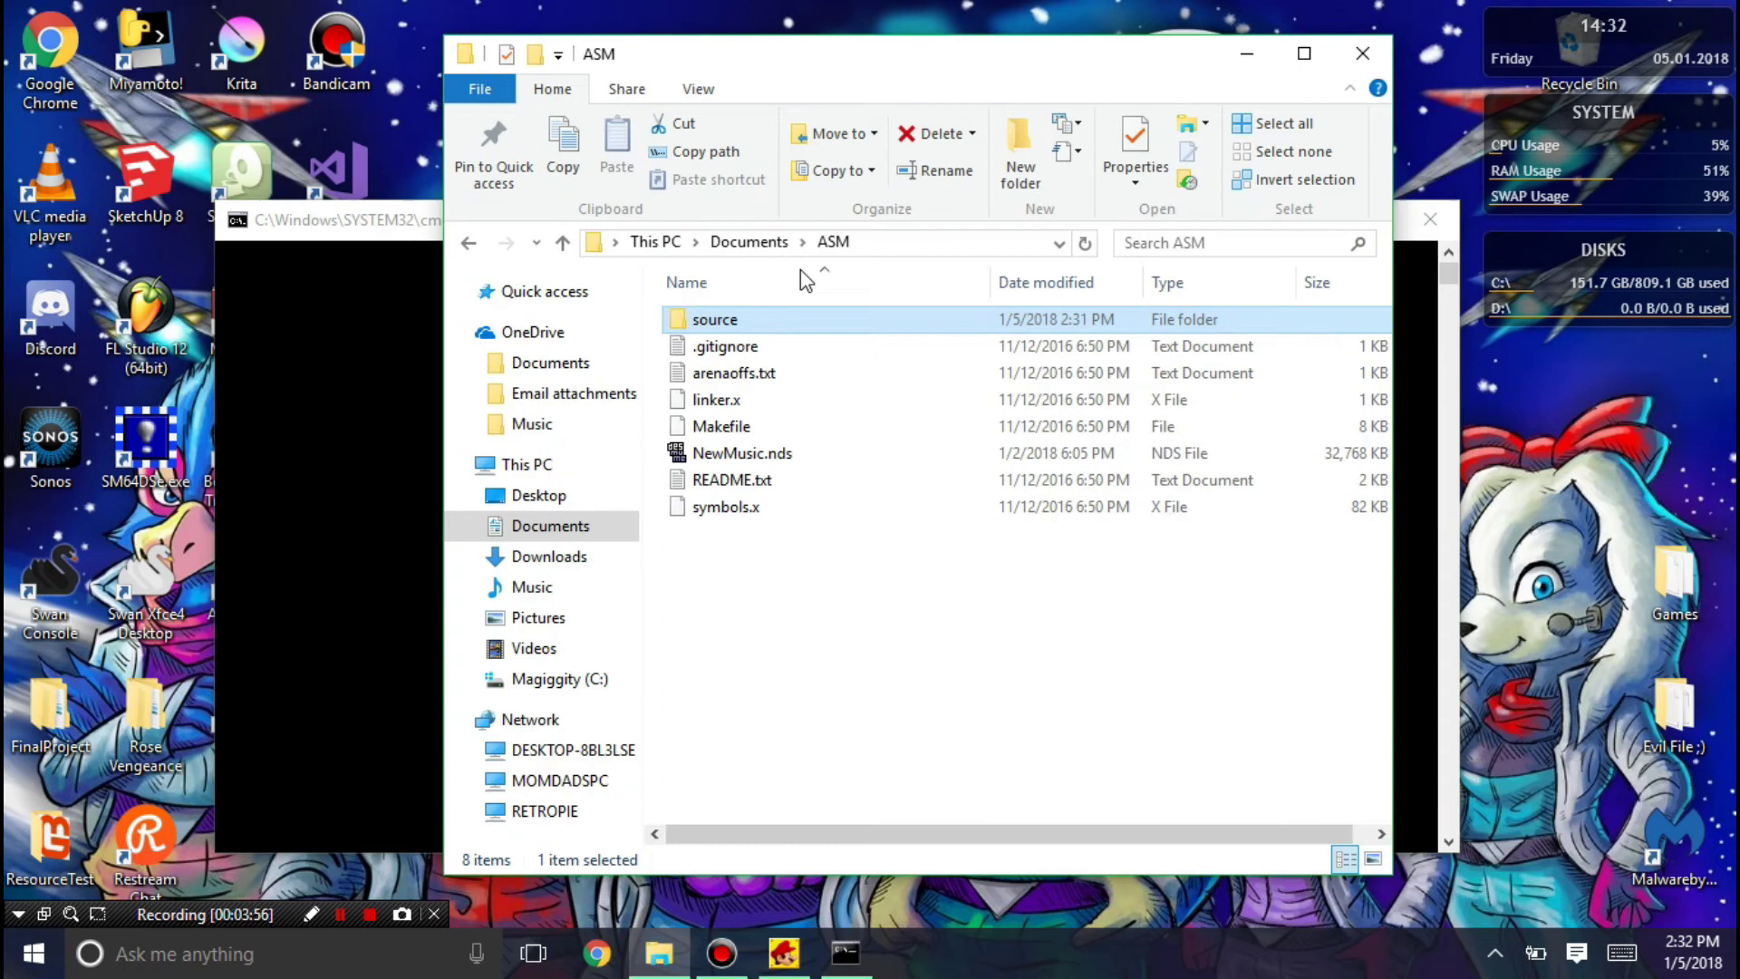
left_click(359, 219)
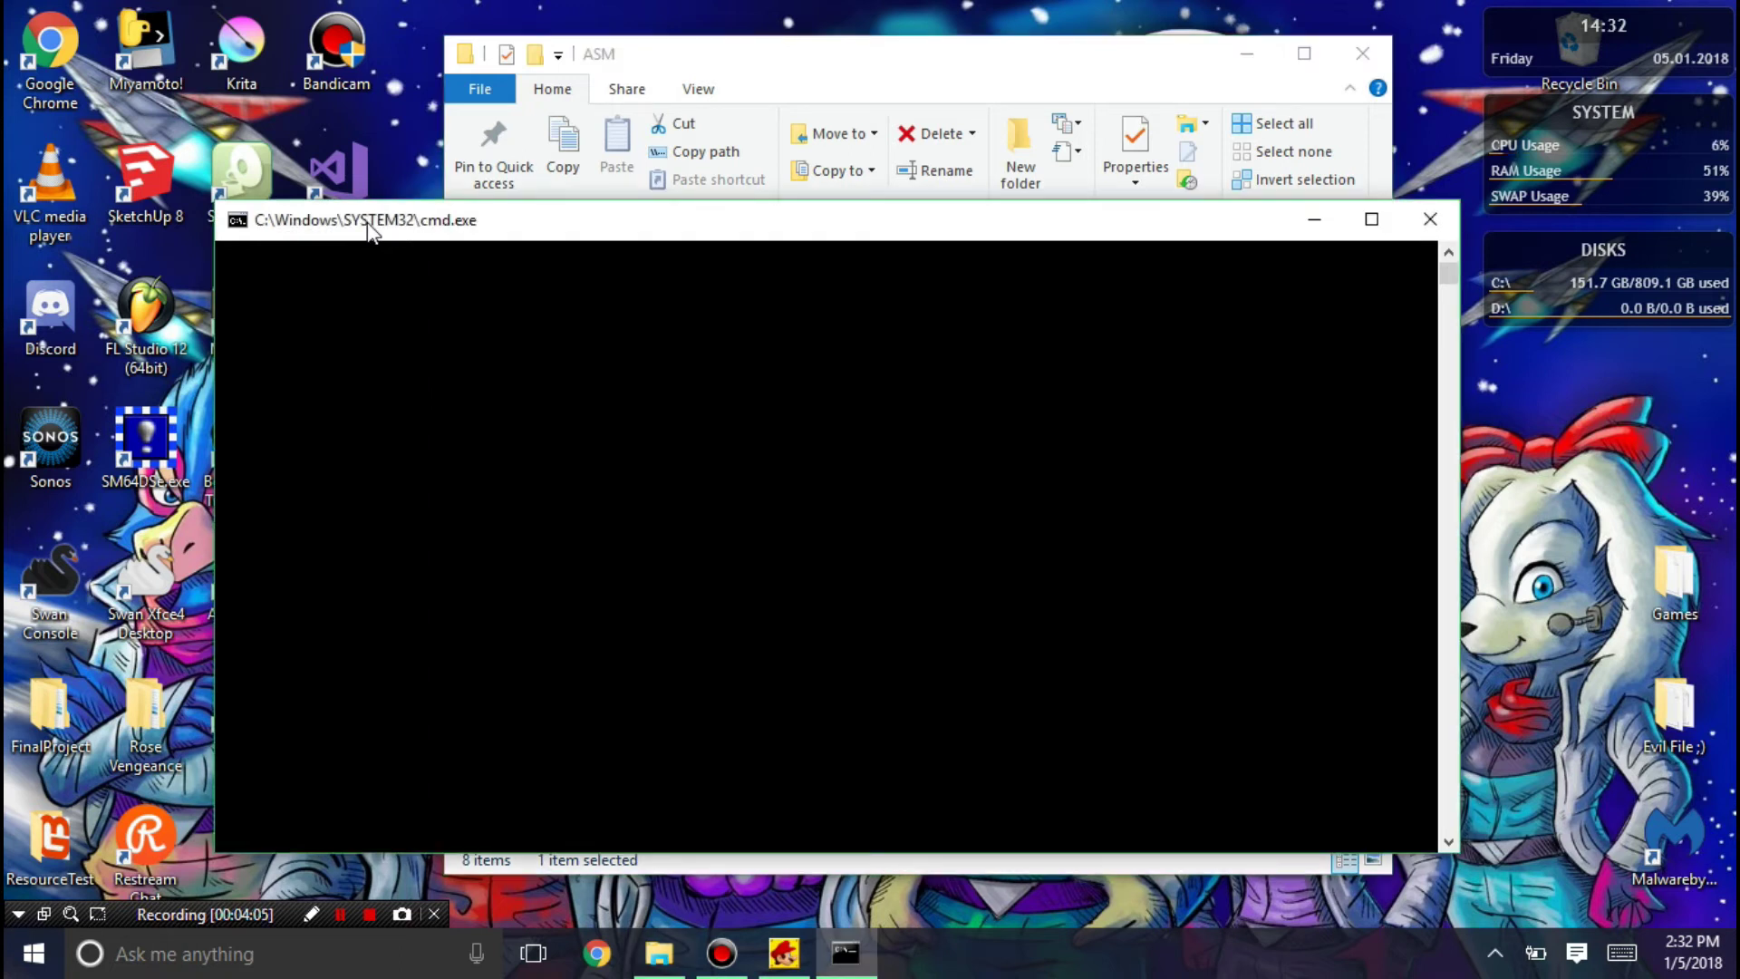
left_click(638, 68)
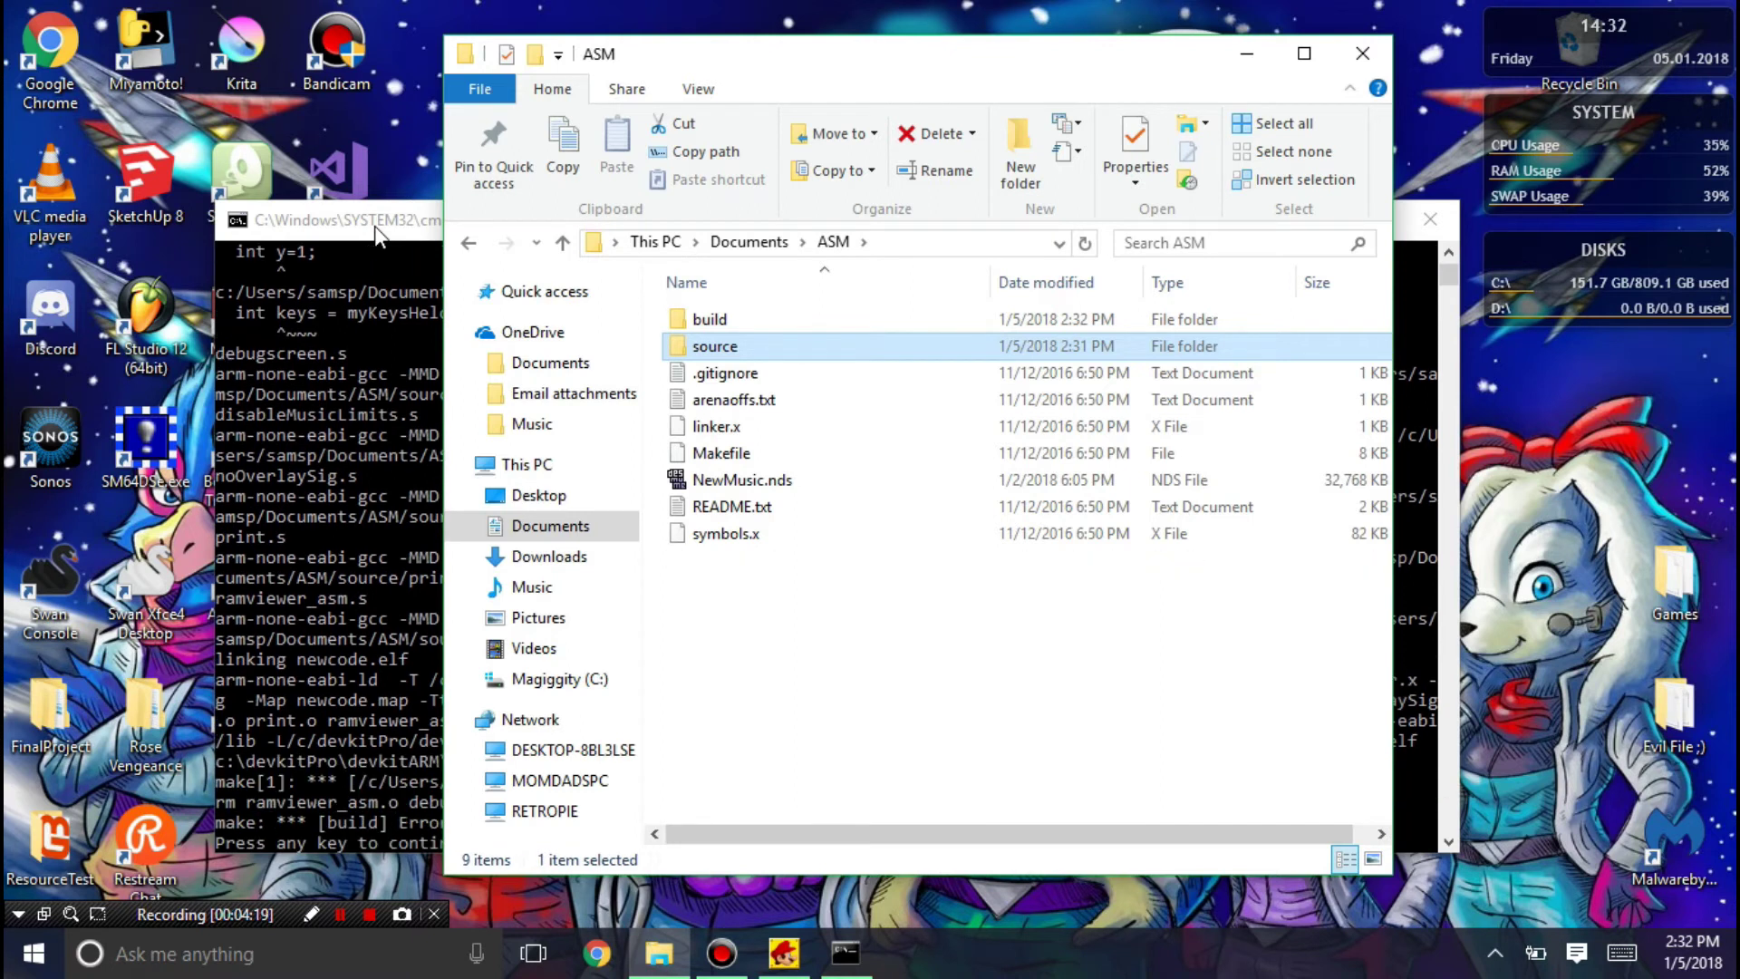
Dismiss the build console and open the Makefile in Notepad++
left_click(335, 665)
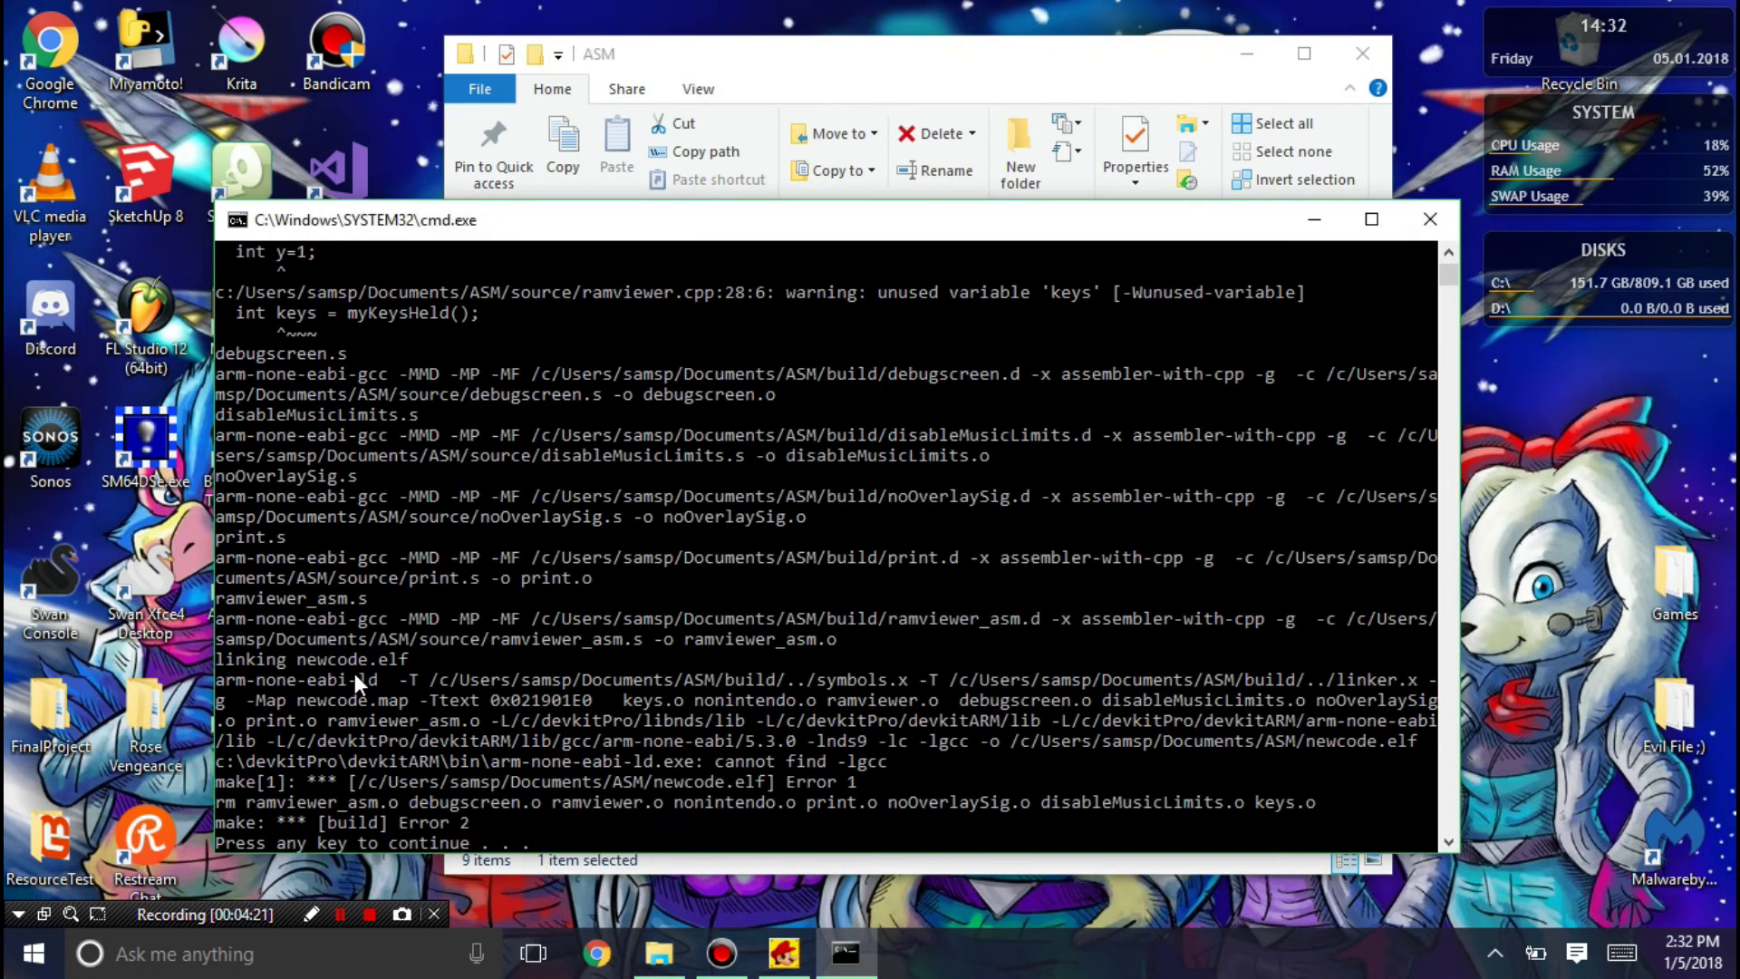
key("Return")
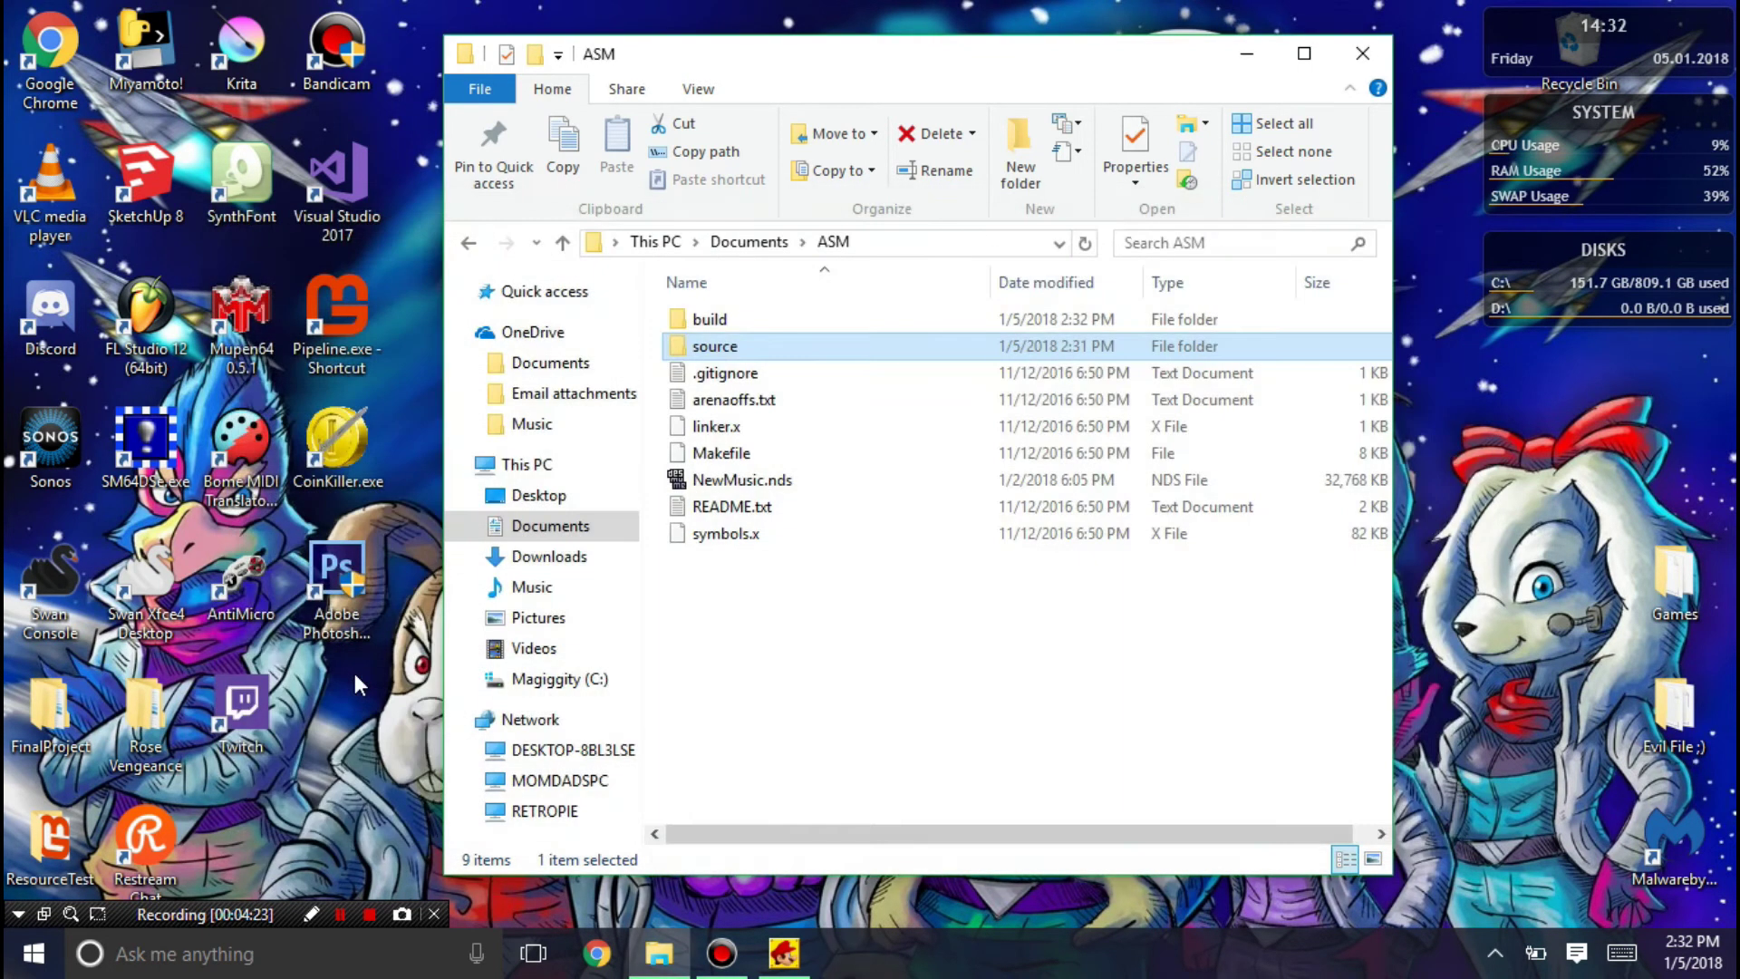
right_click(756, 453)
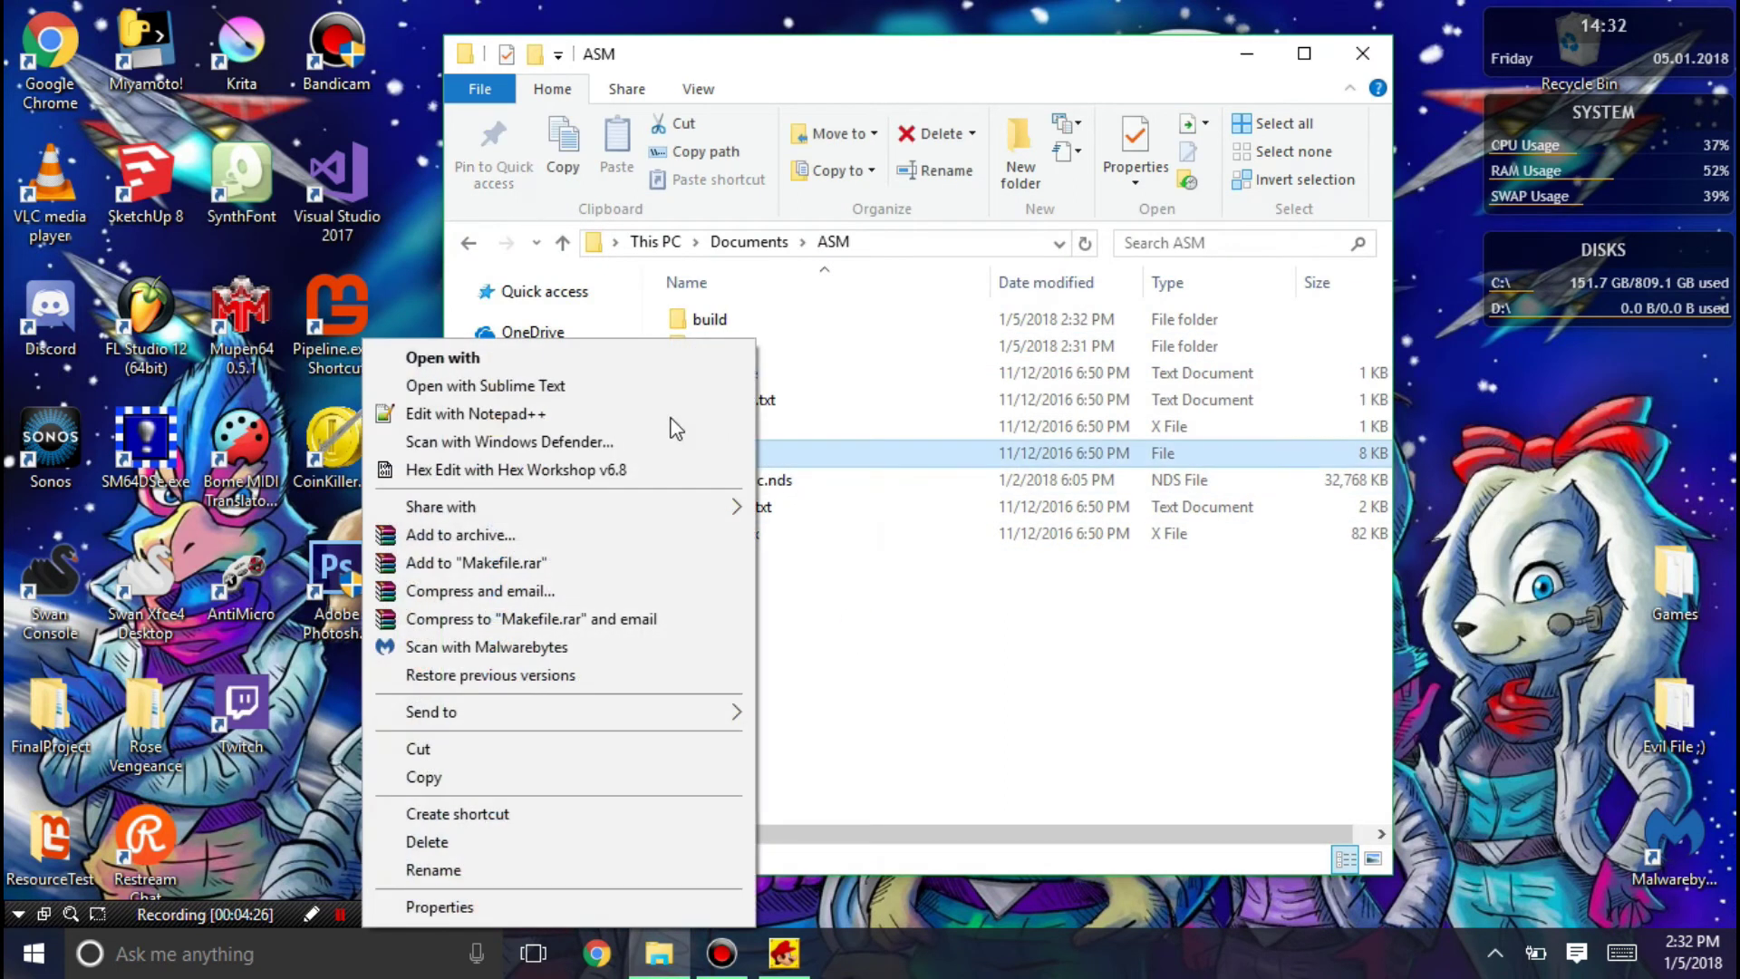
left_click(580, 414)
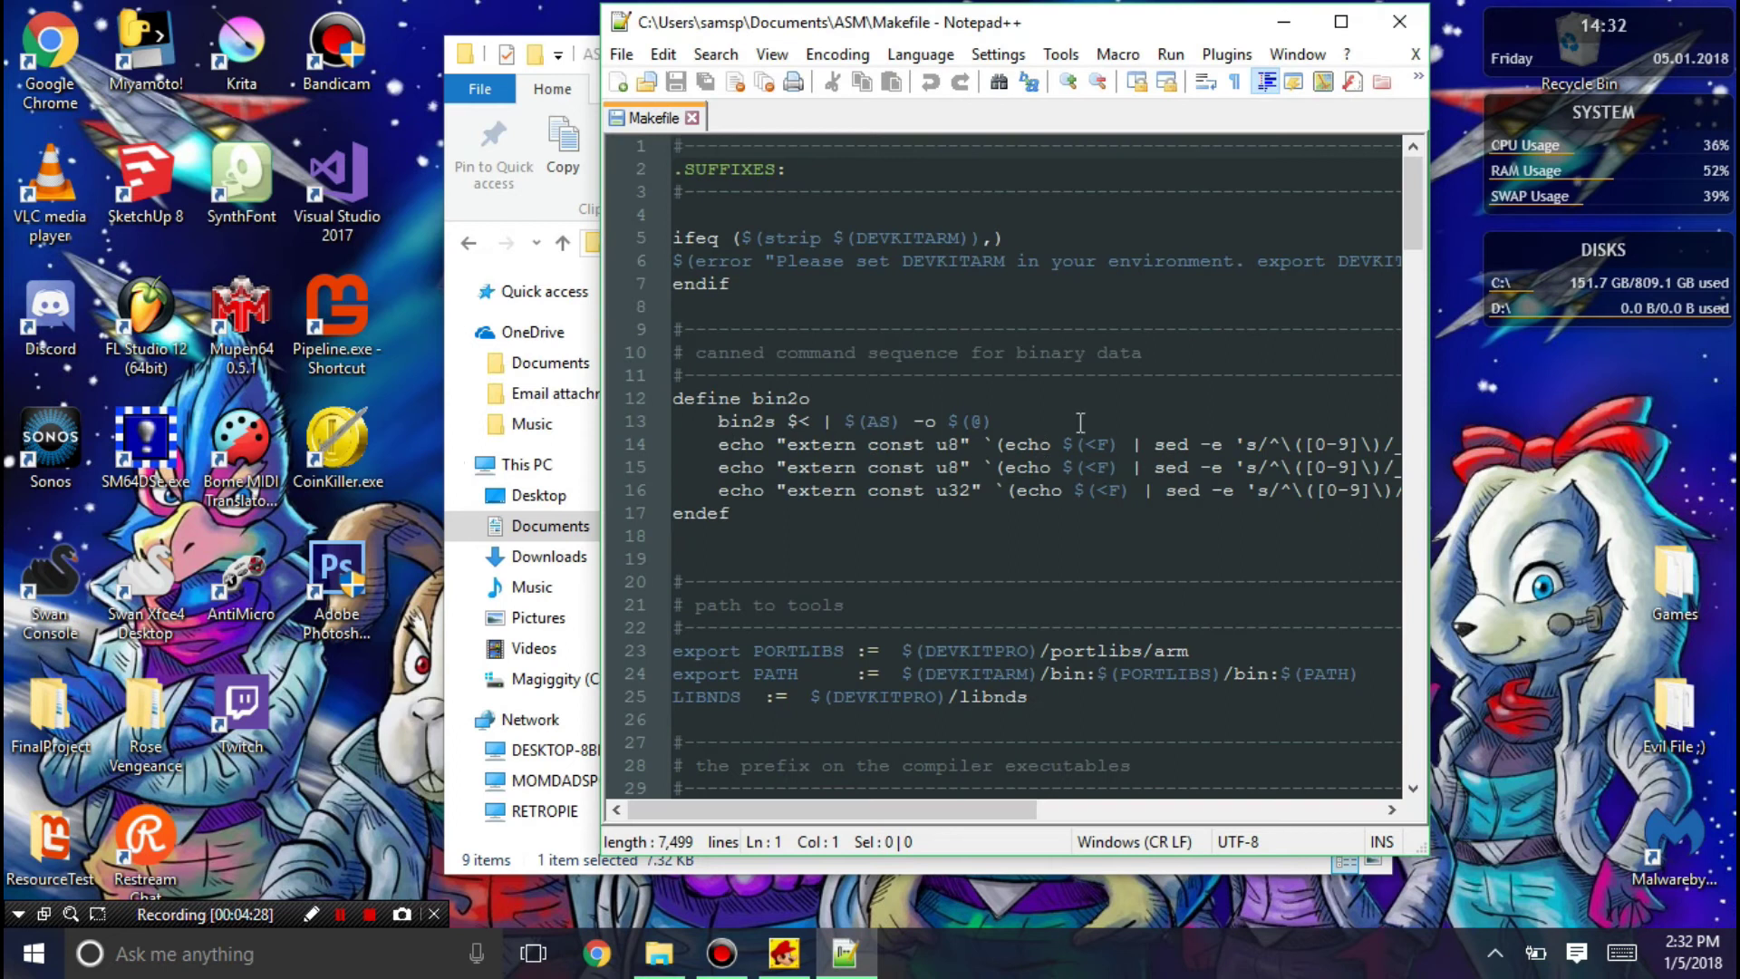
Delete -lgcc from the LIBS line, leaving -lnds9 -lc, and save the Makefile
scroll(1055, 427, "down", 17)
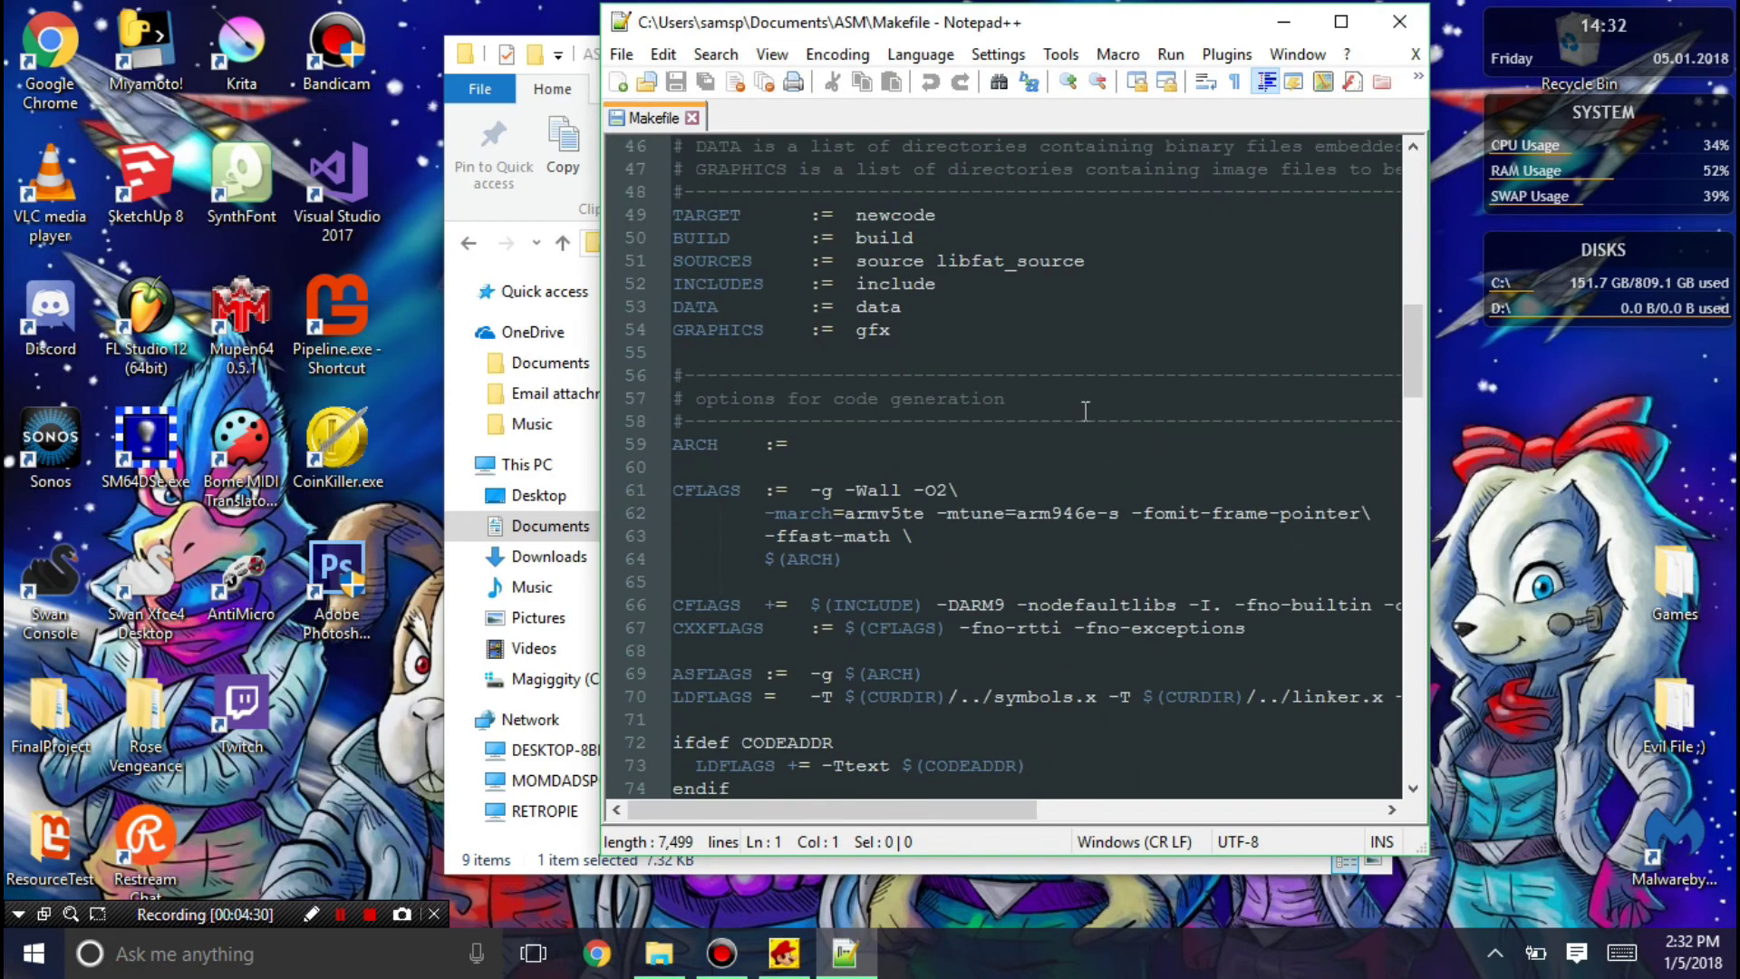
scroll(1085, 414, "down", 4)
left_click_drag(998, 490, 640, 483)
left_click_drag(1060, 490, 942, 490)
key("BackSpace")
key("BackSpace")
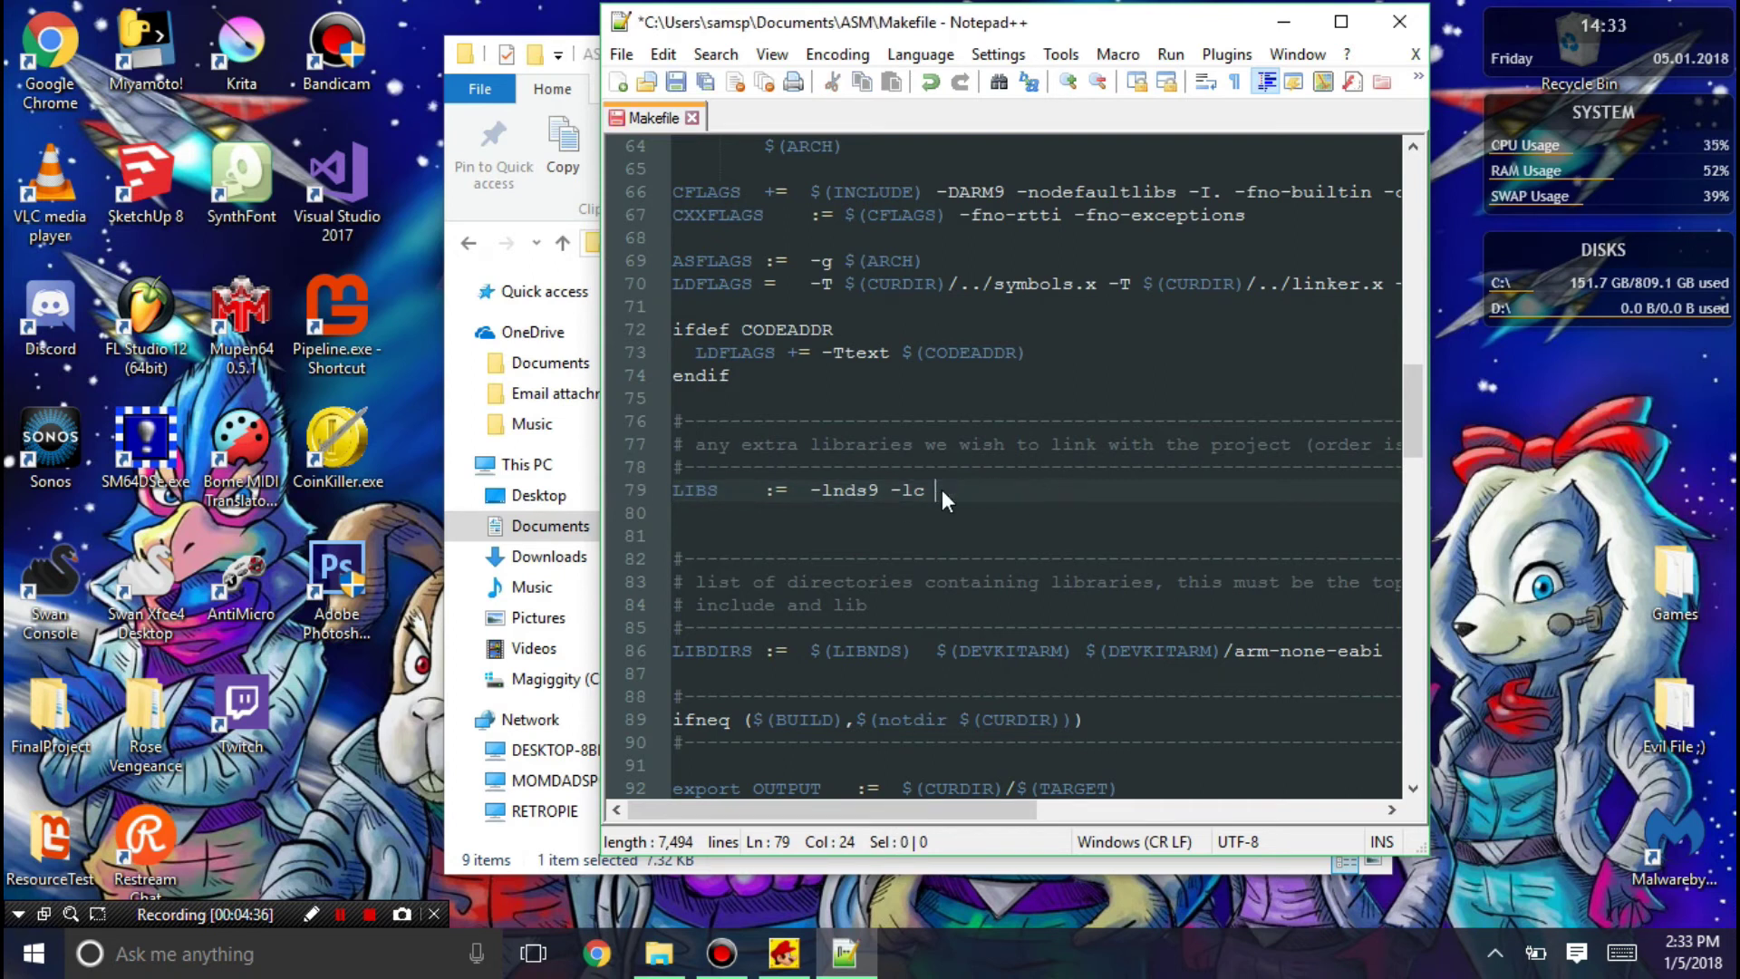
key("ctrl+s")
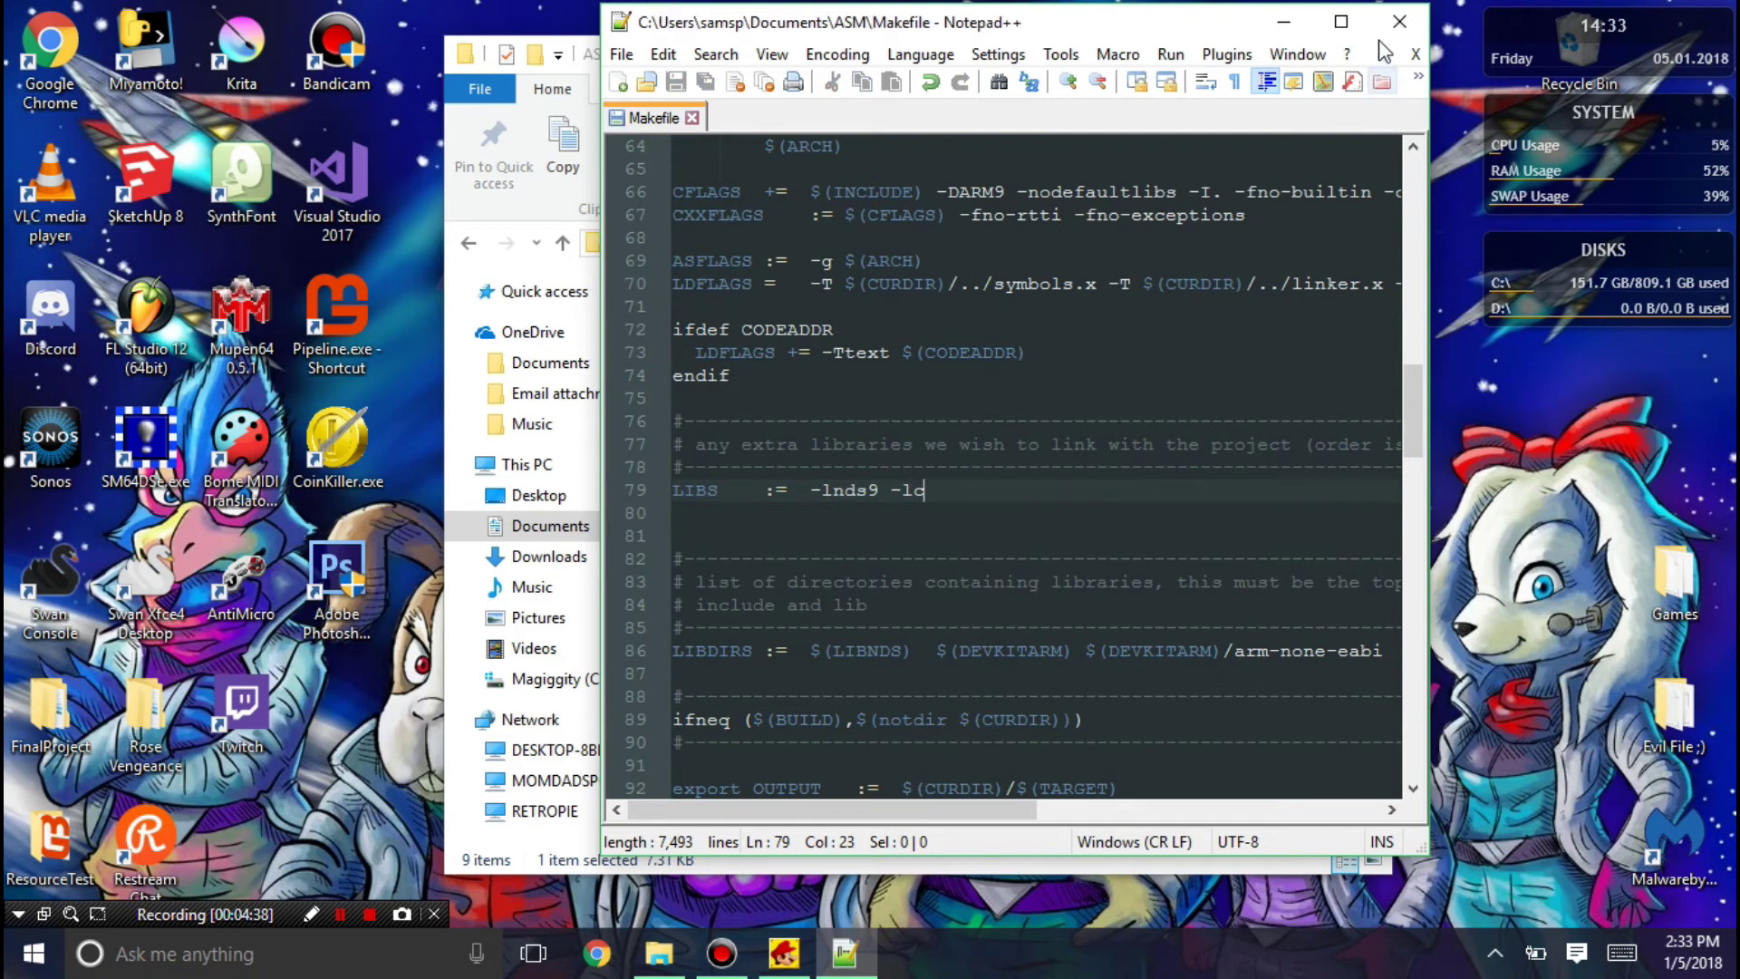
left_click(1399, 22)
left_click(914, 532)
Open NewMusic.nds, rebuild and insert the ASM code, and expand World 1 in the level listing
double_click(797, 481)
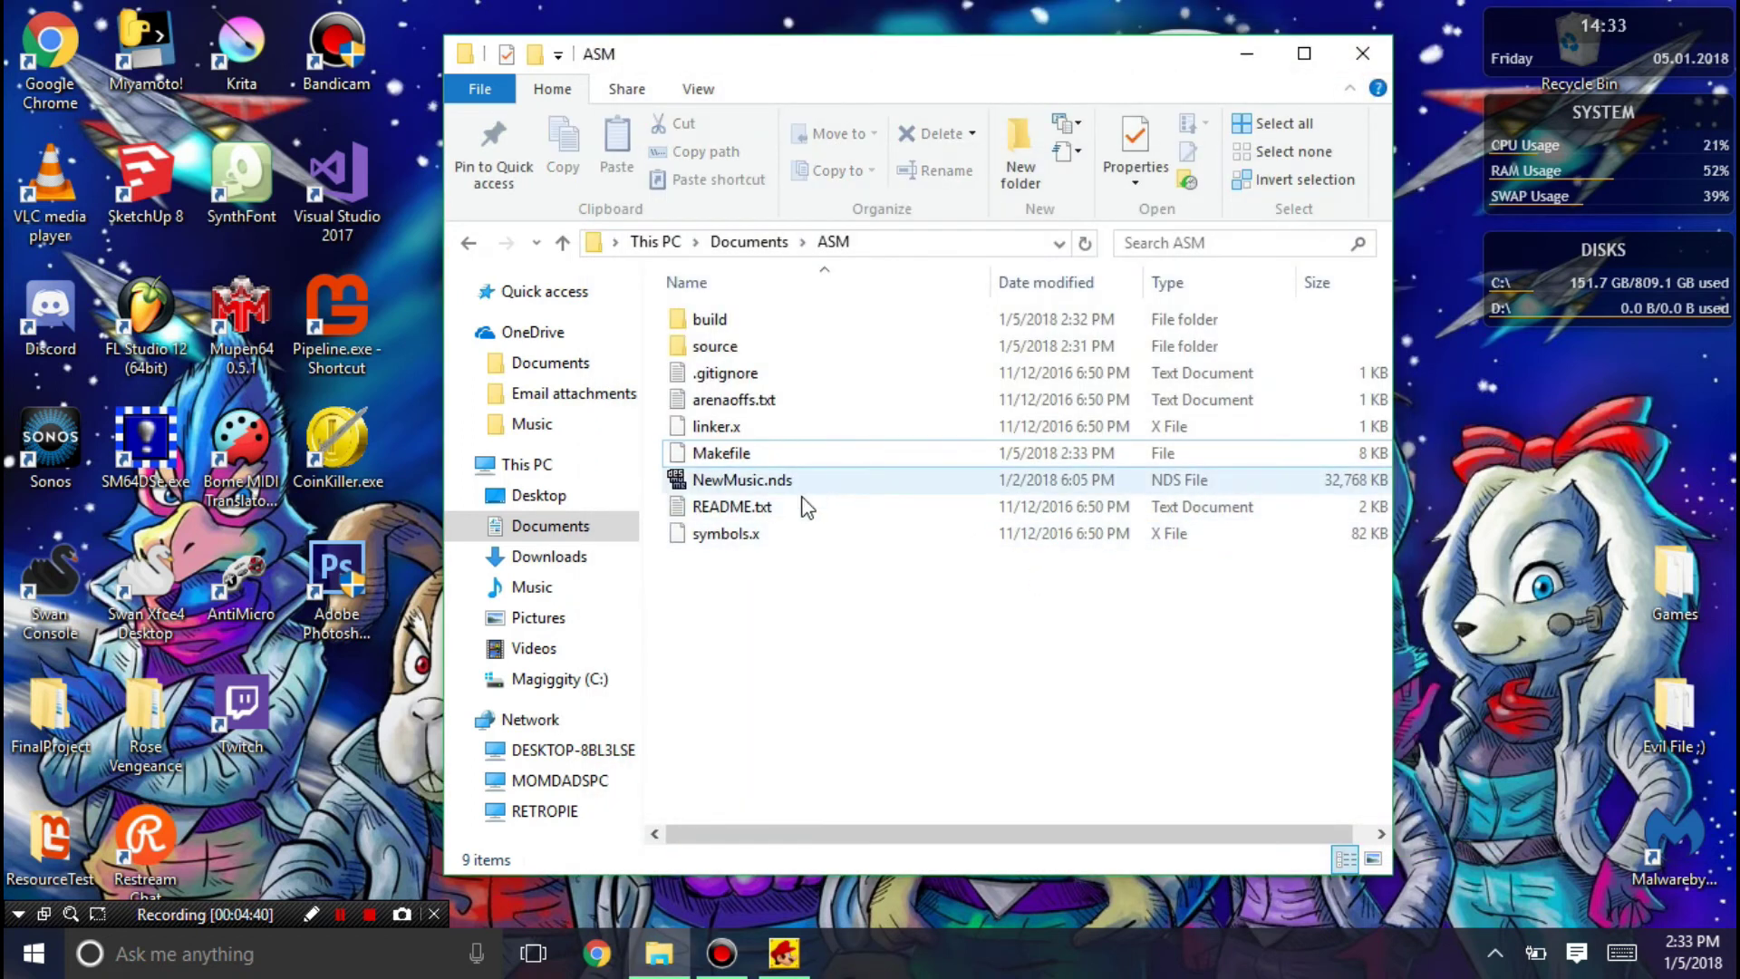
left_click(1161, 412)
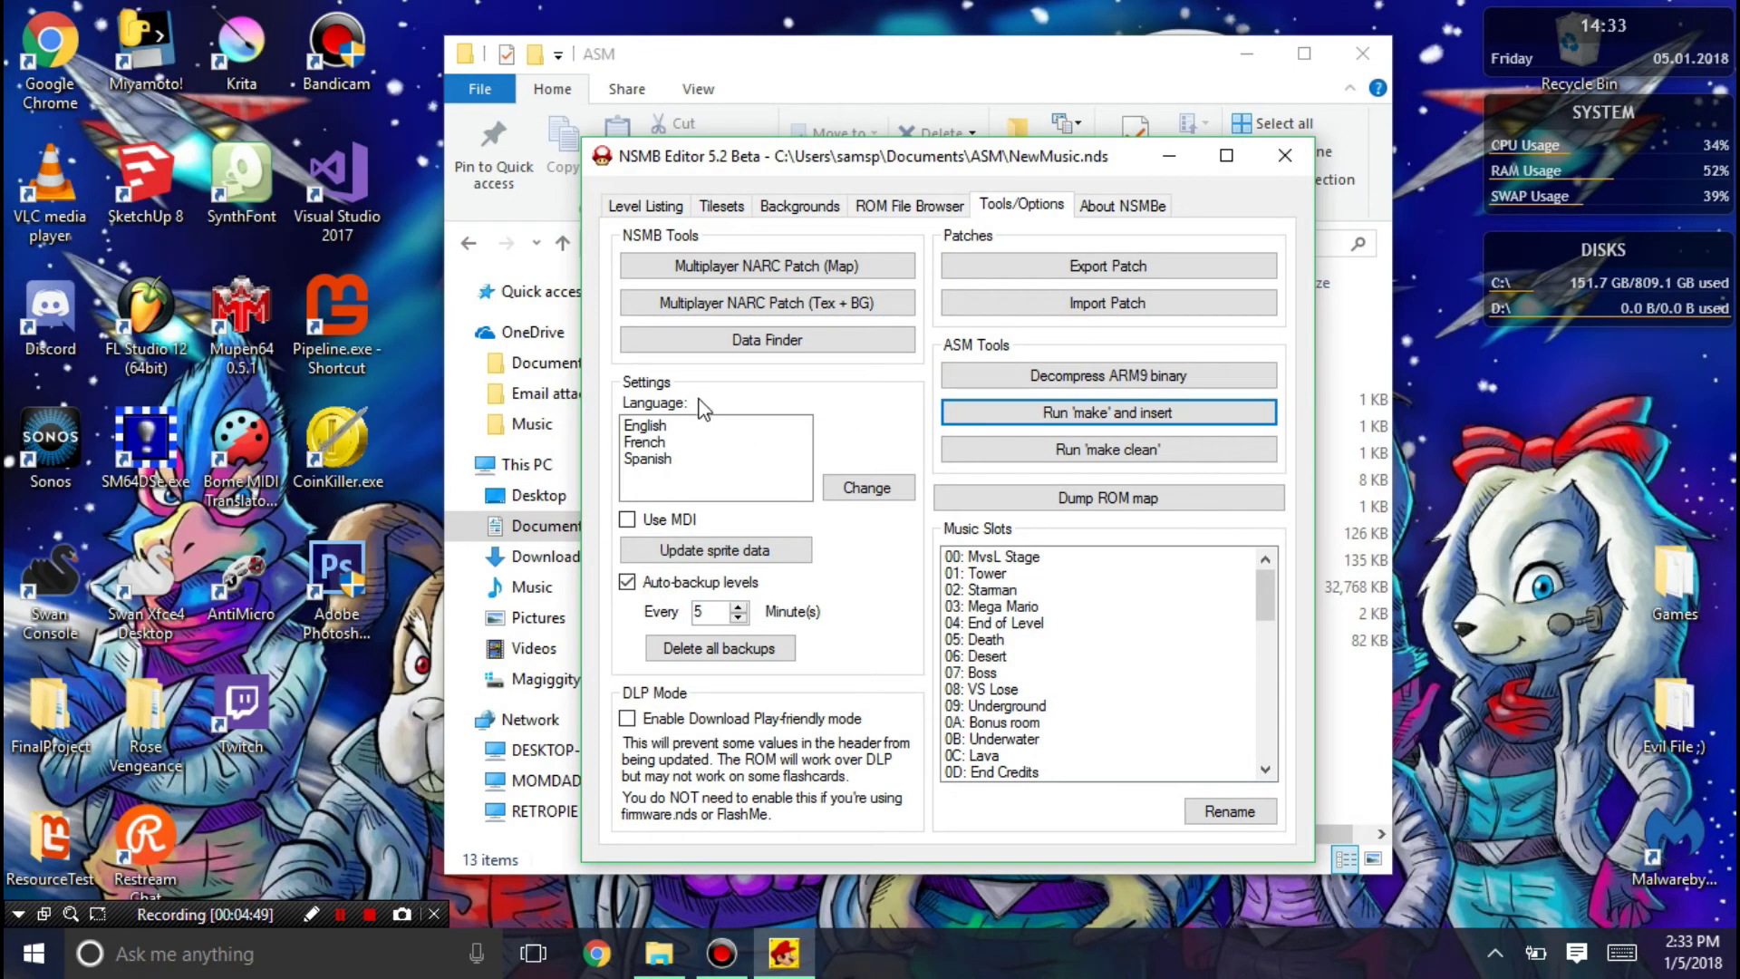
left_click(647, 204)
left_click_drag(700, 165, 1067, 127)
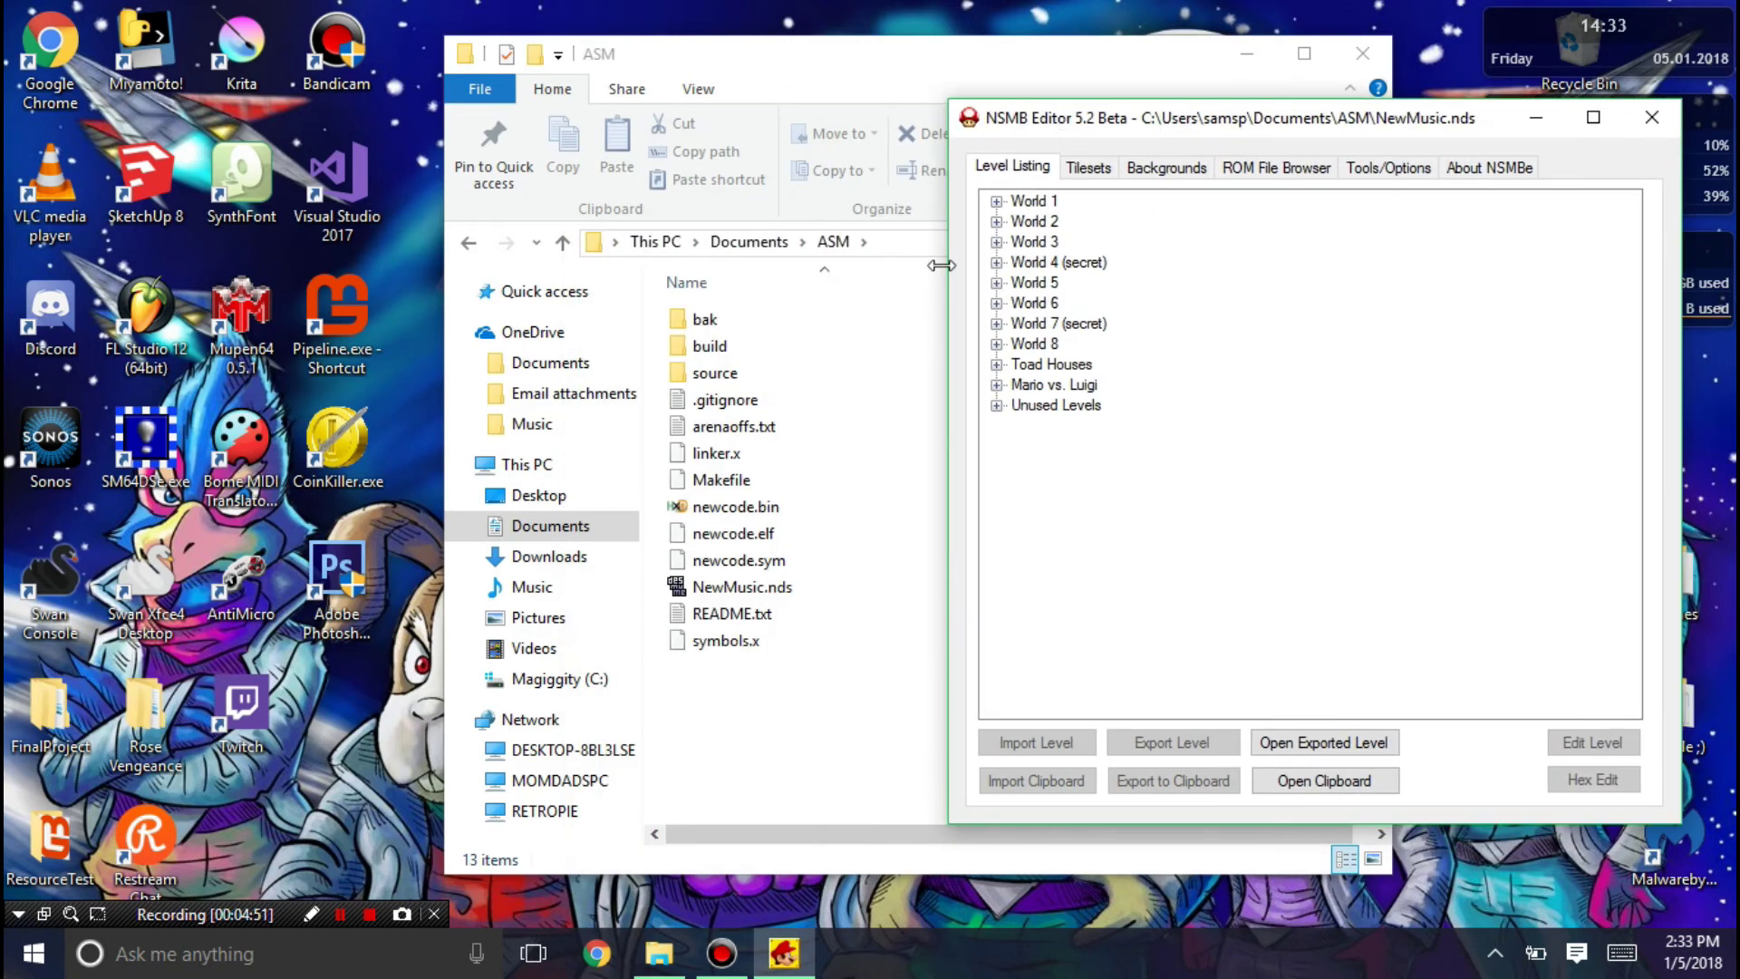
left_click(995, 201)
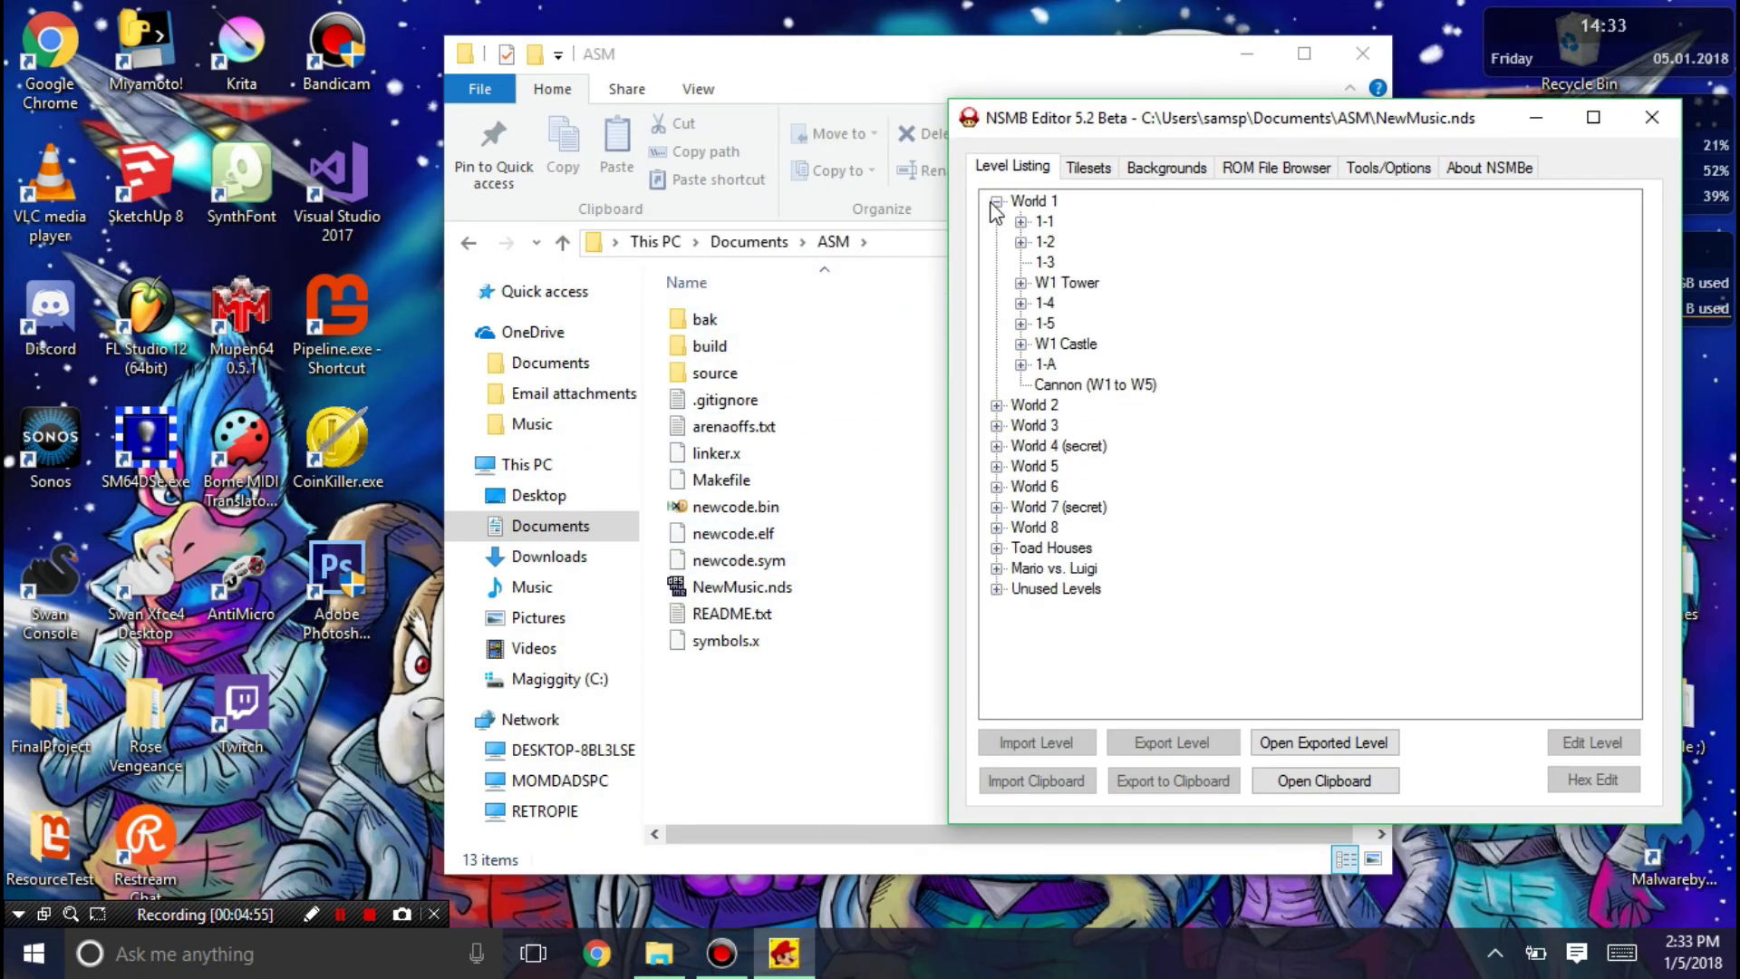
left_click(768, 725)
Launch NitroStudio.exe from Documents > TUTORIAL > NitroStudioBeta
left_click(749, 241)
scroll(879, 563, "down", 15)
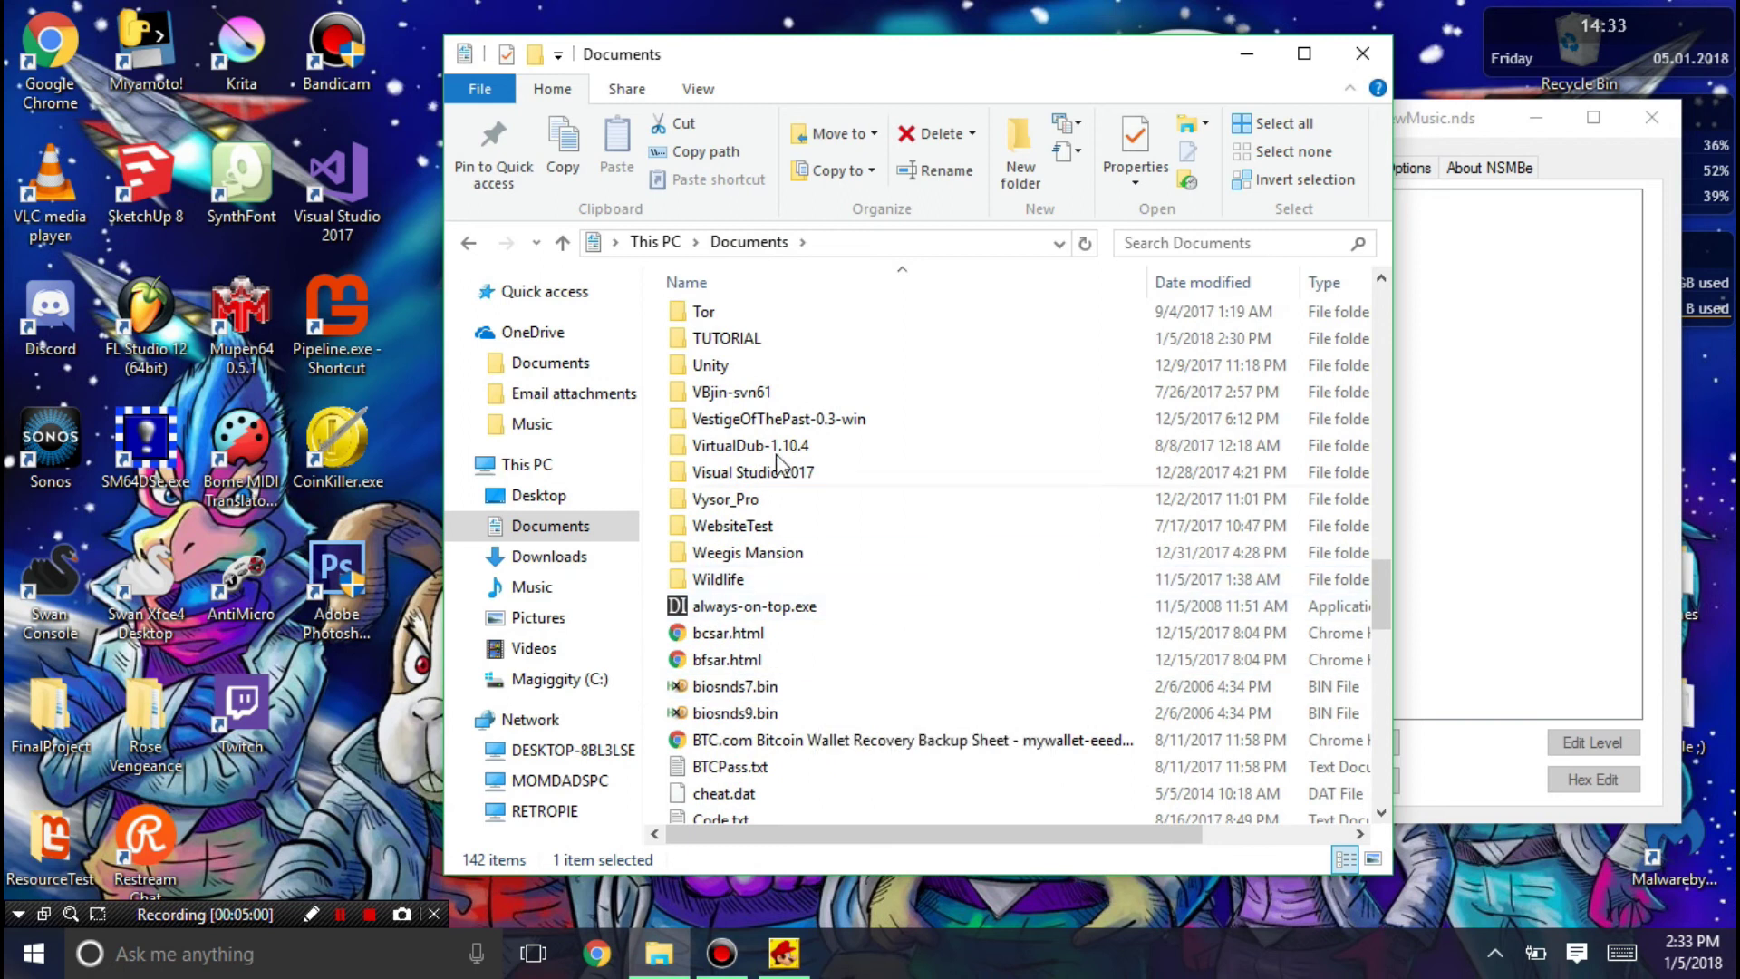
scroll(753, 437, "up", 1)
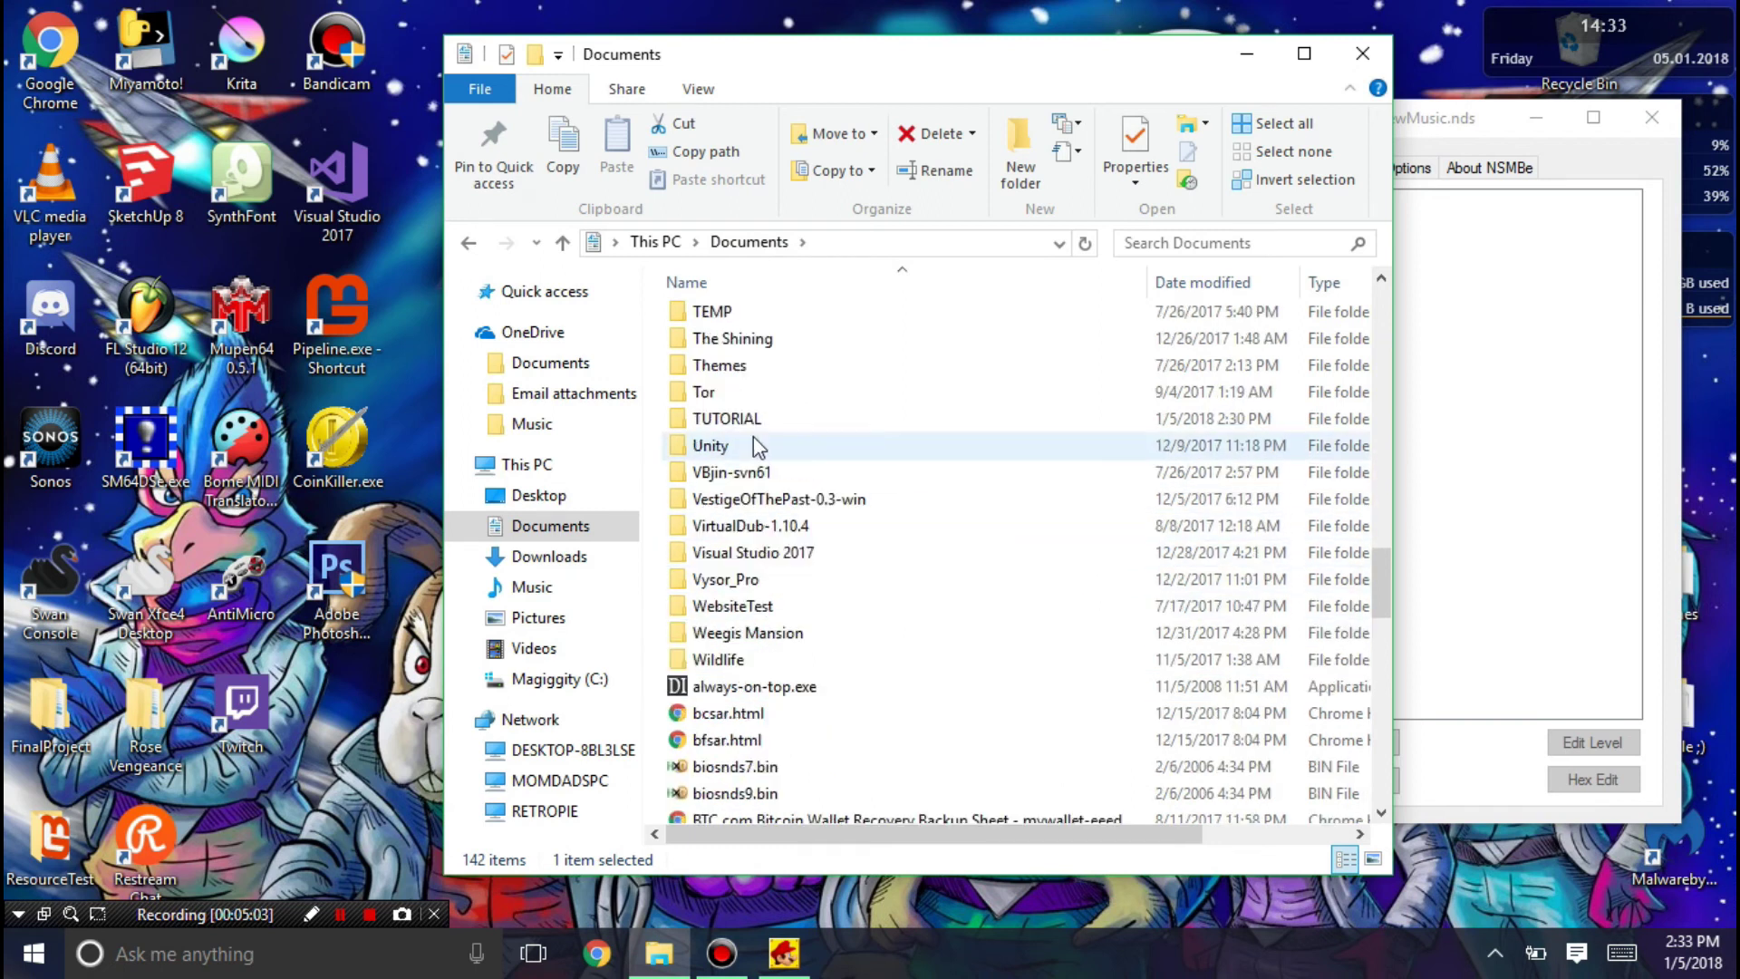
scroll(753, 437, "up", 2)
double_click(758, 581)
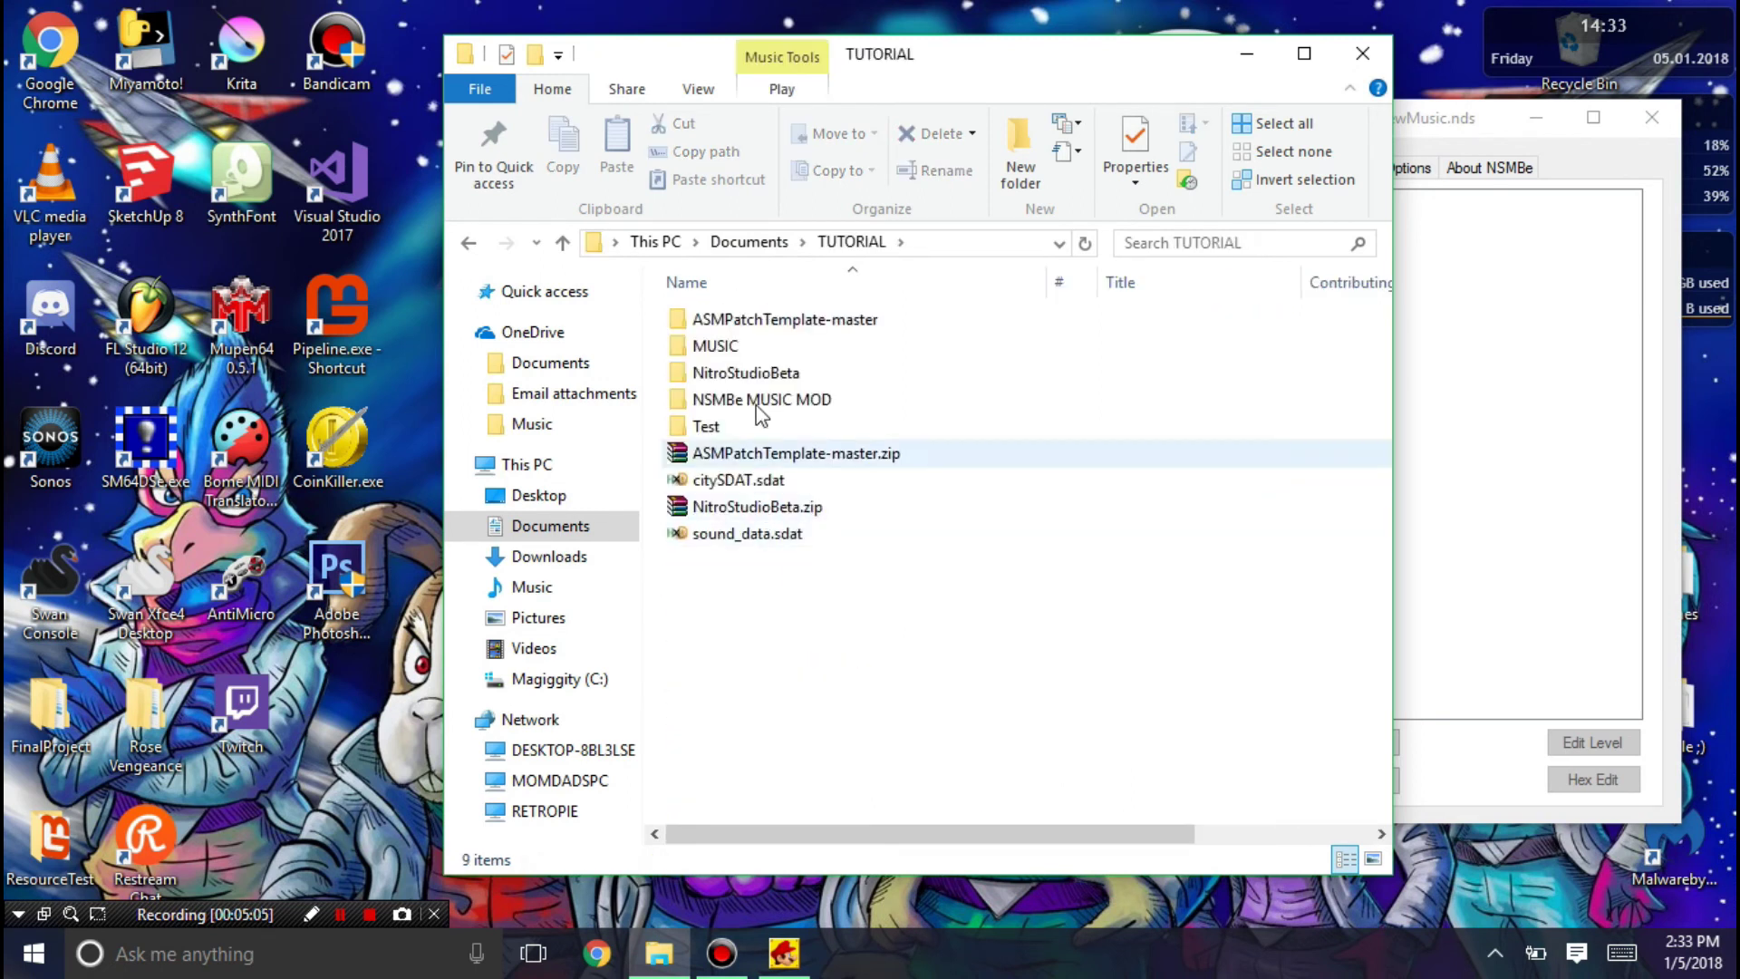
double_click(730, 348)
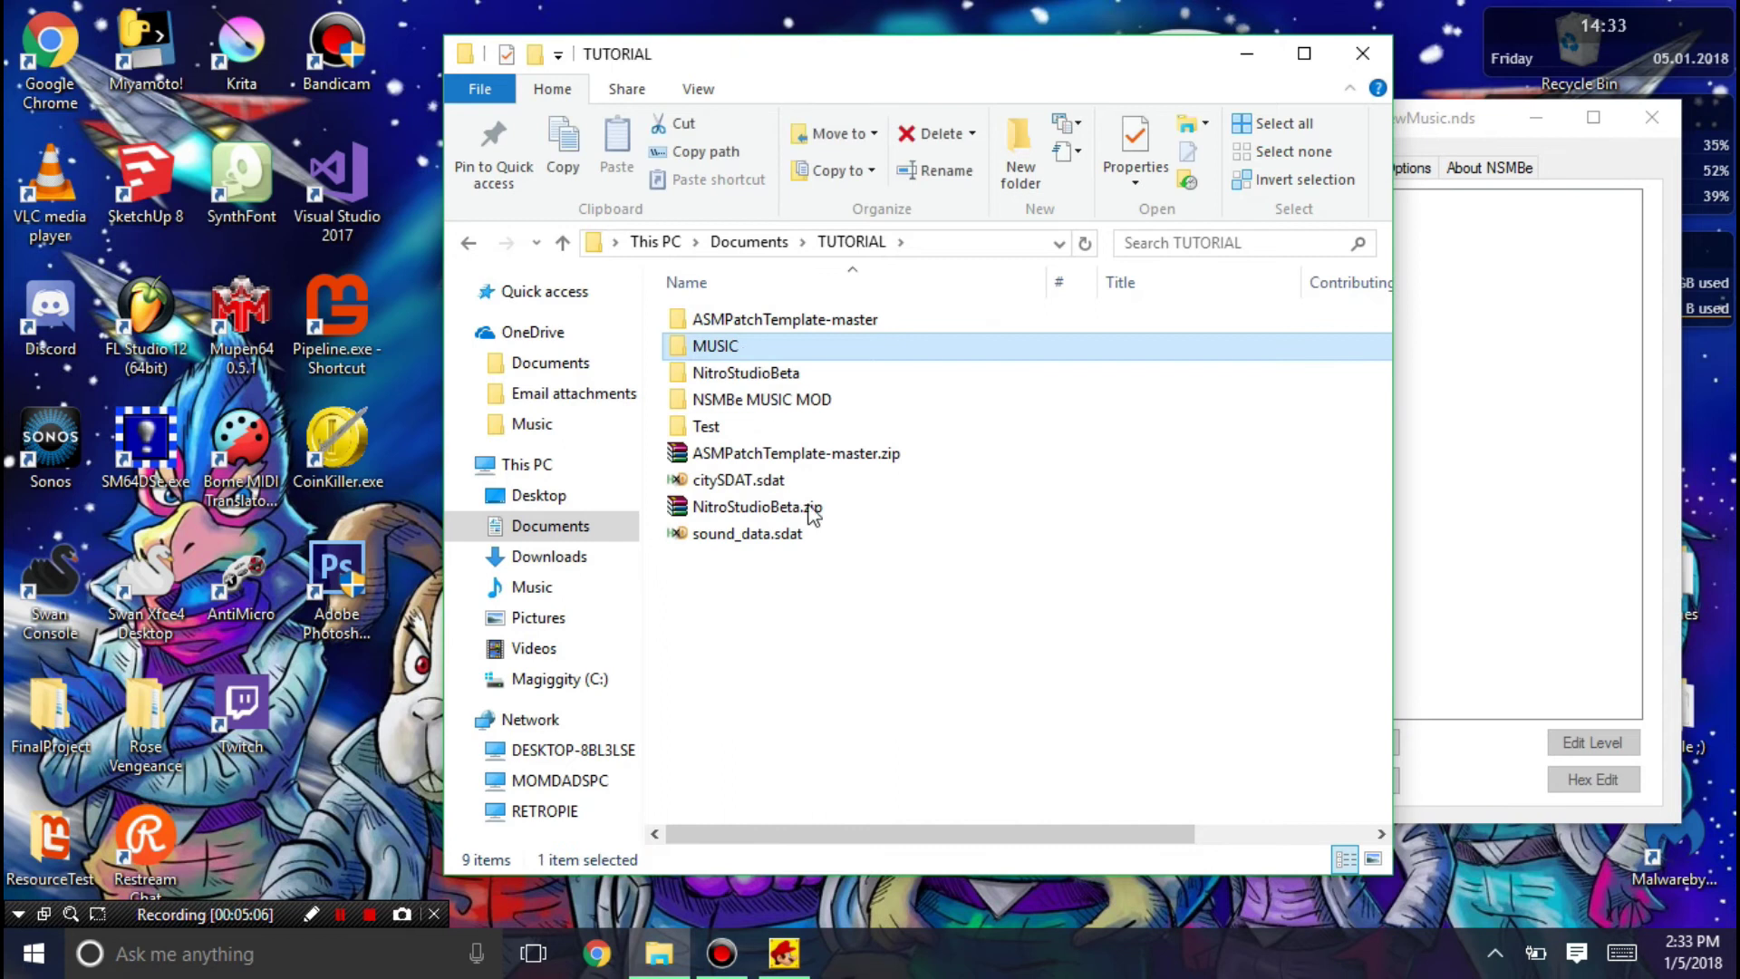
left_click(850, 245)
double_click(734, 372)
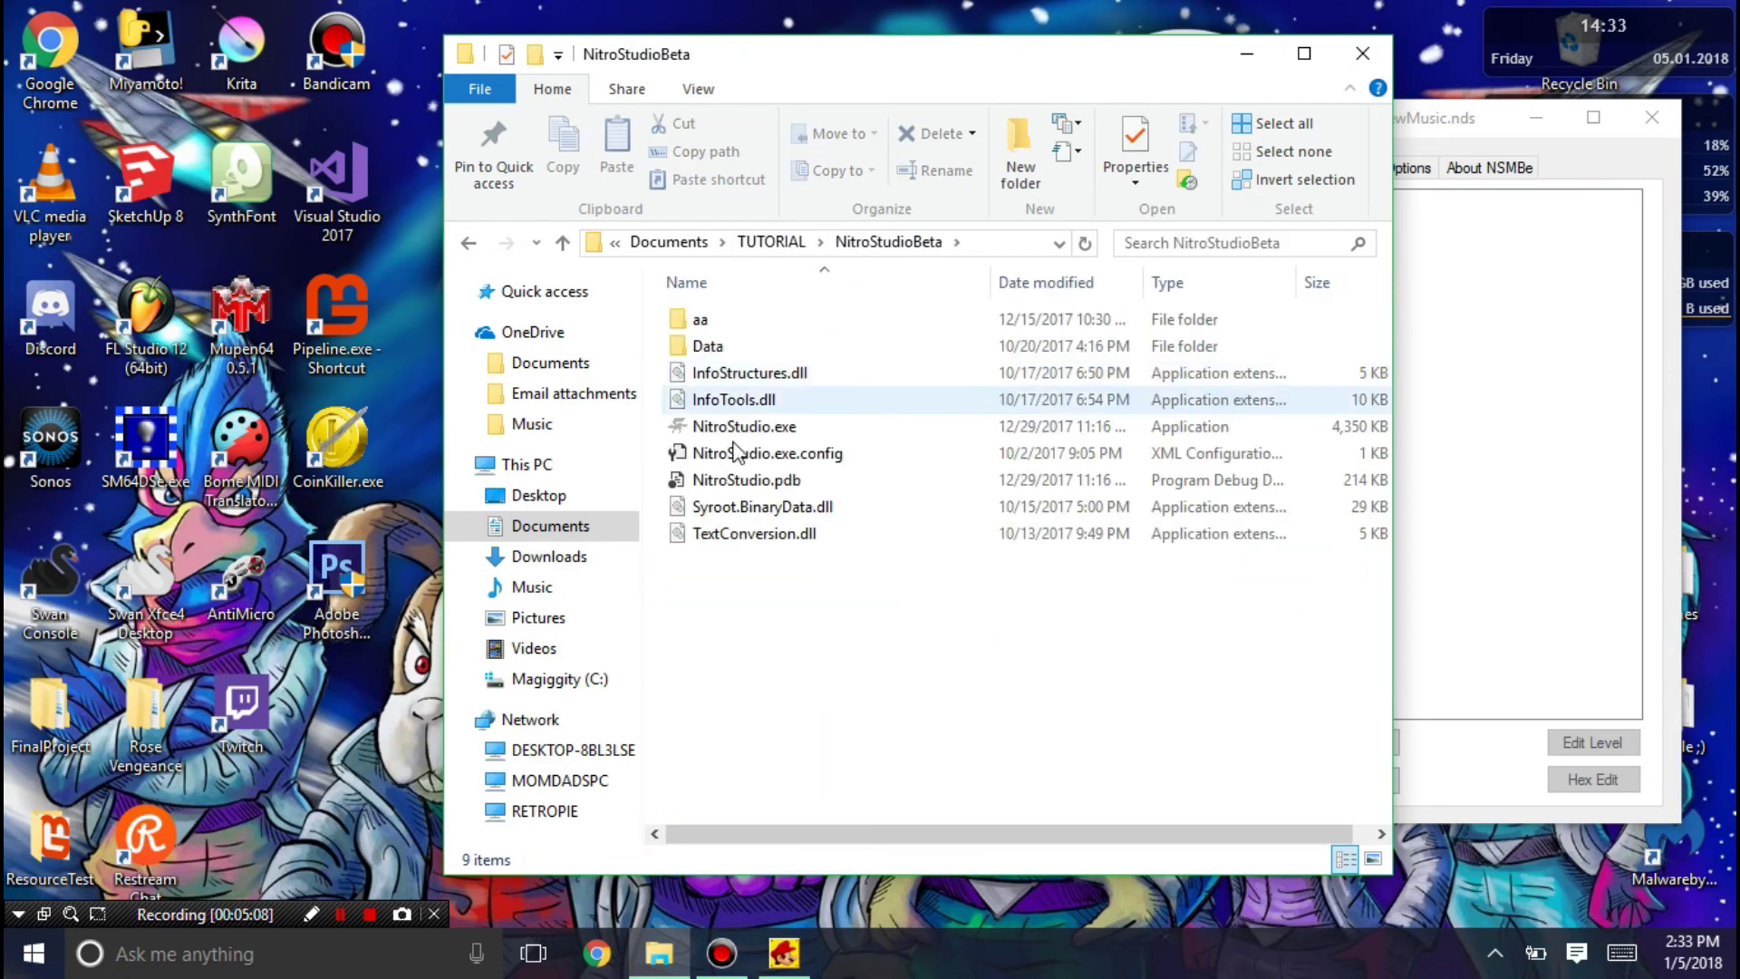
double_click(743, 426)
Open citySDAT.sdat and select sequence [112] BGM_CITY, which uses bank [80] BANK_CITY
left_click(111, 121)
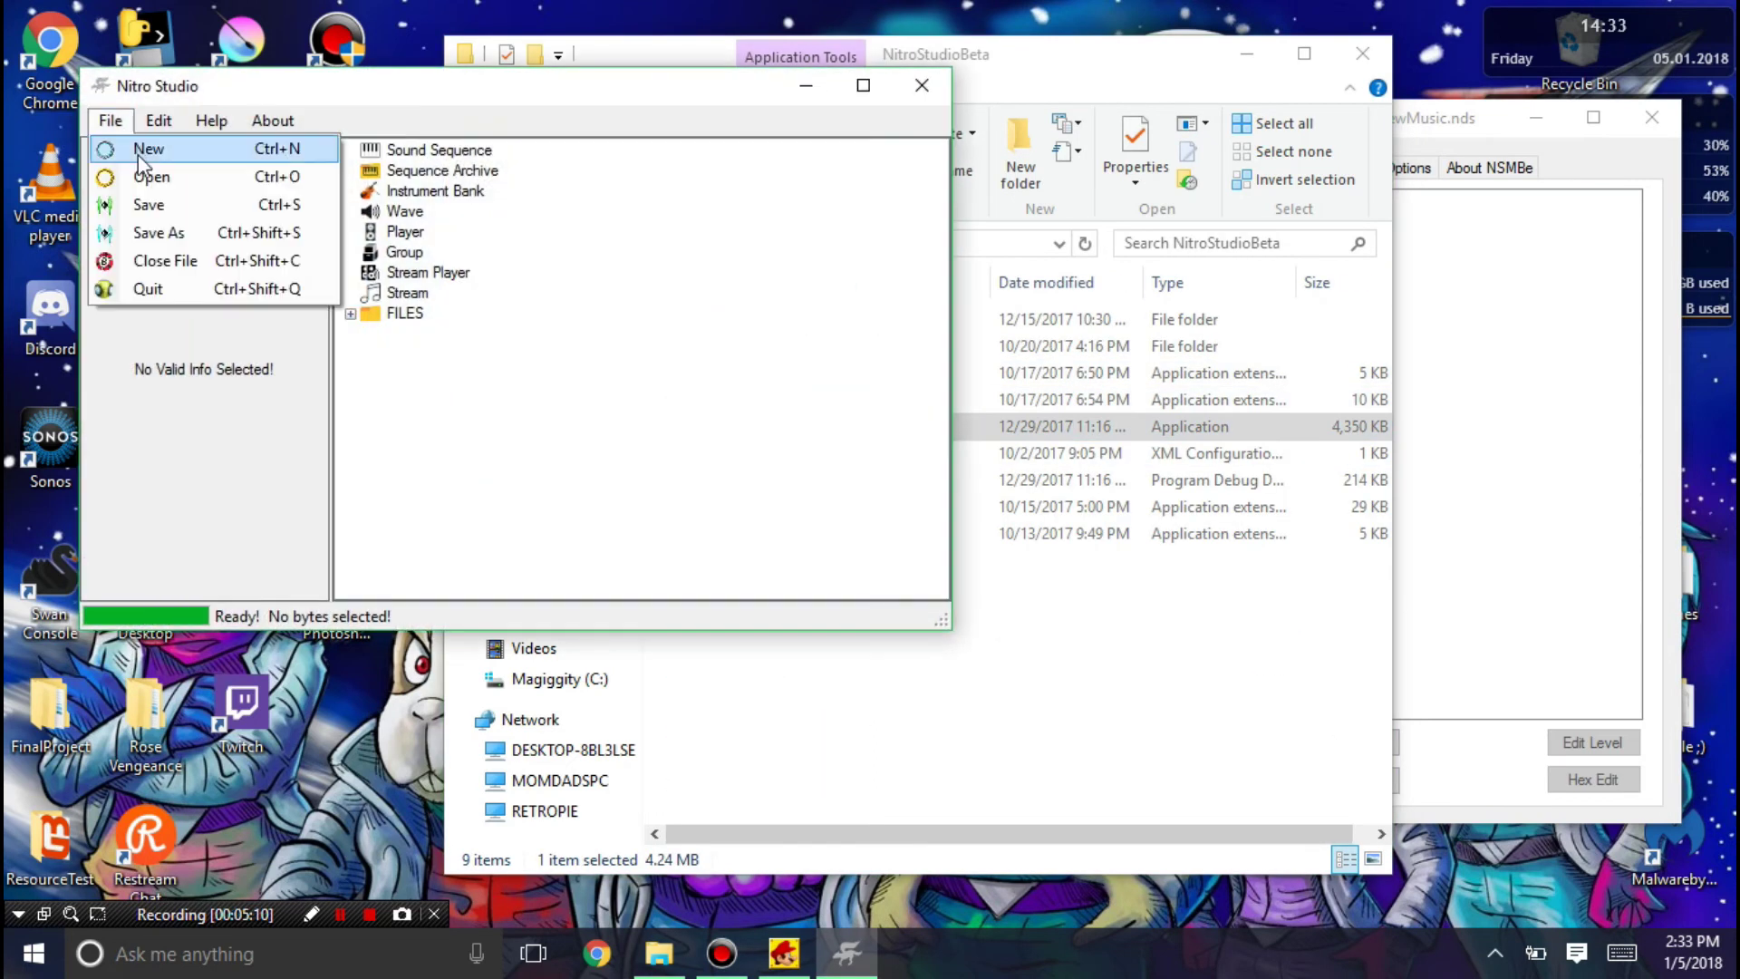
left_click(140, 176)
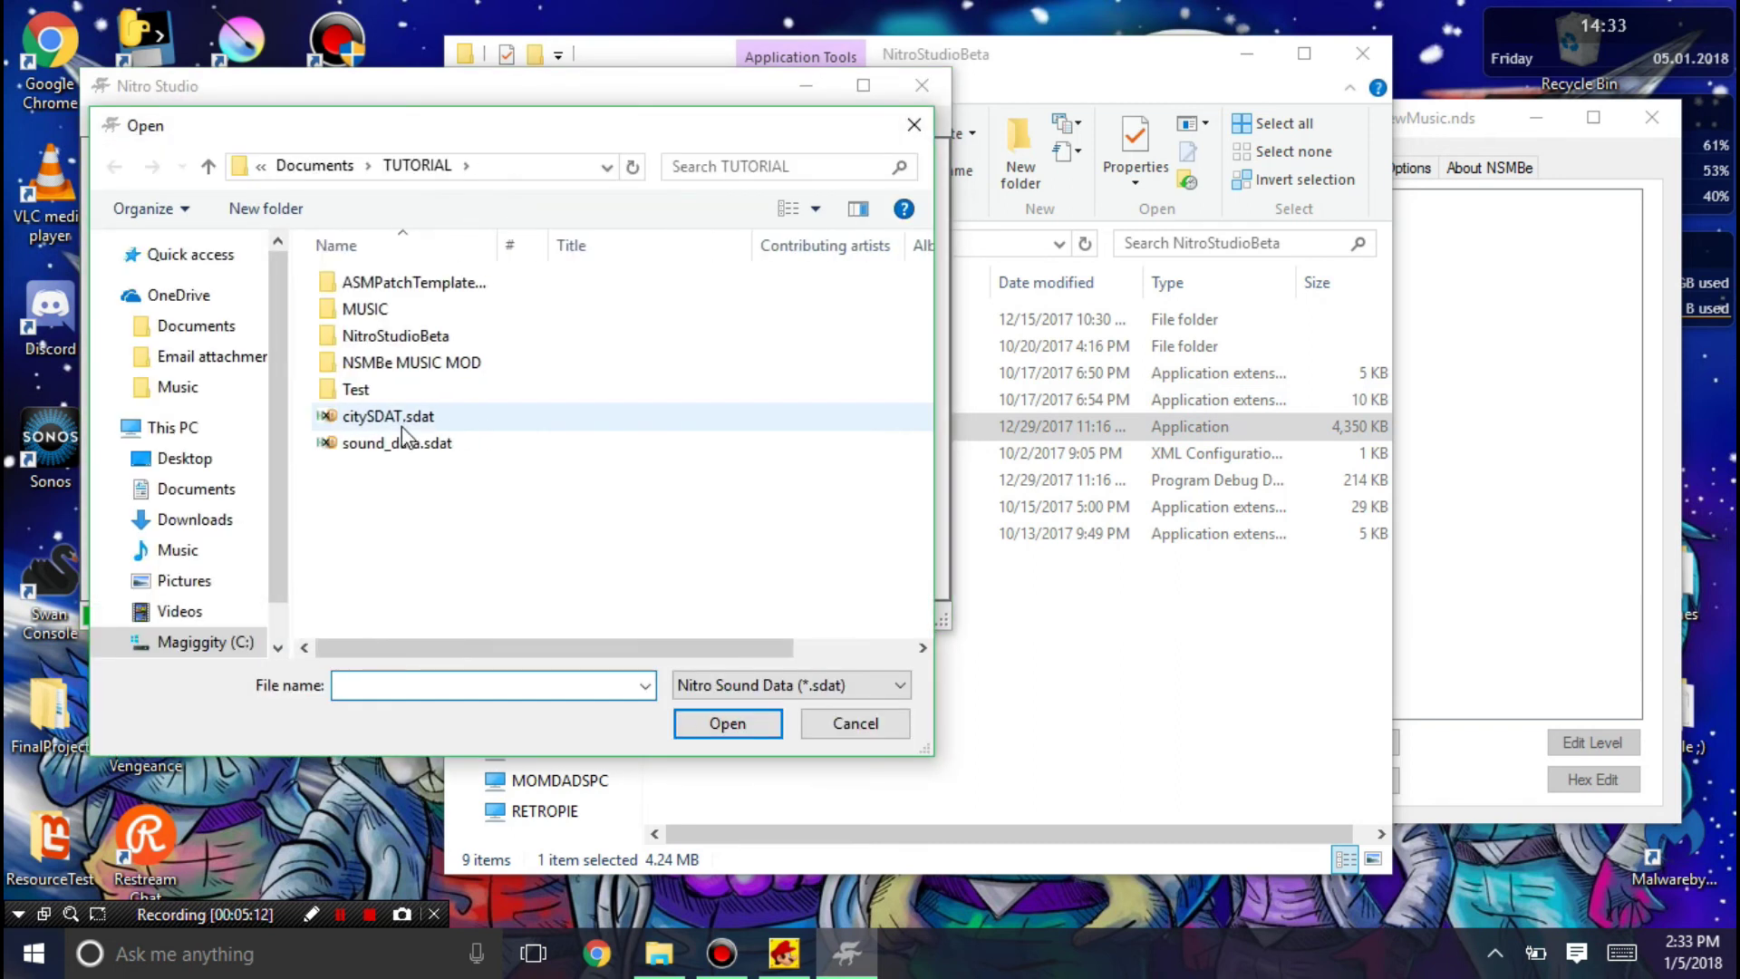
double_click(401, 422)
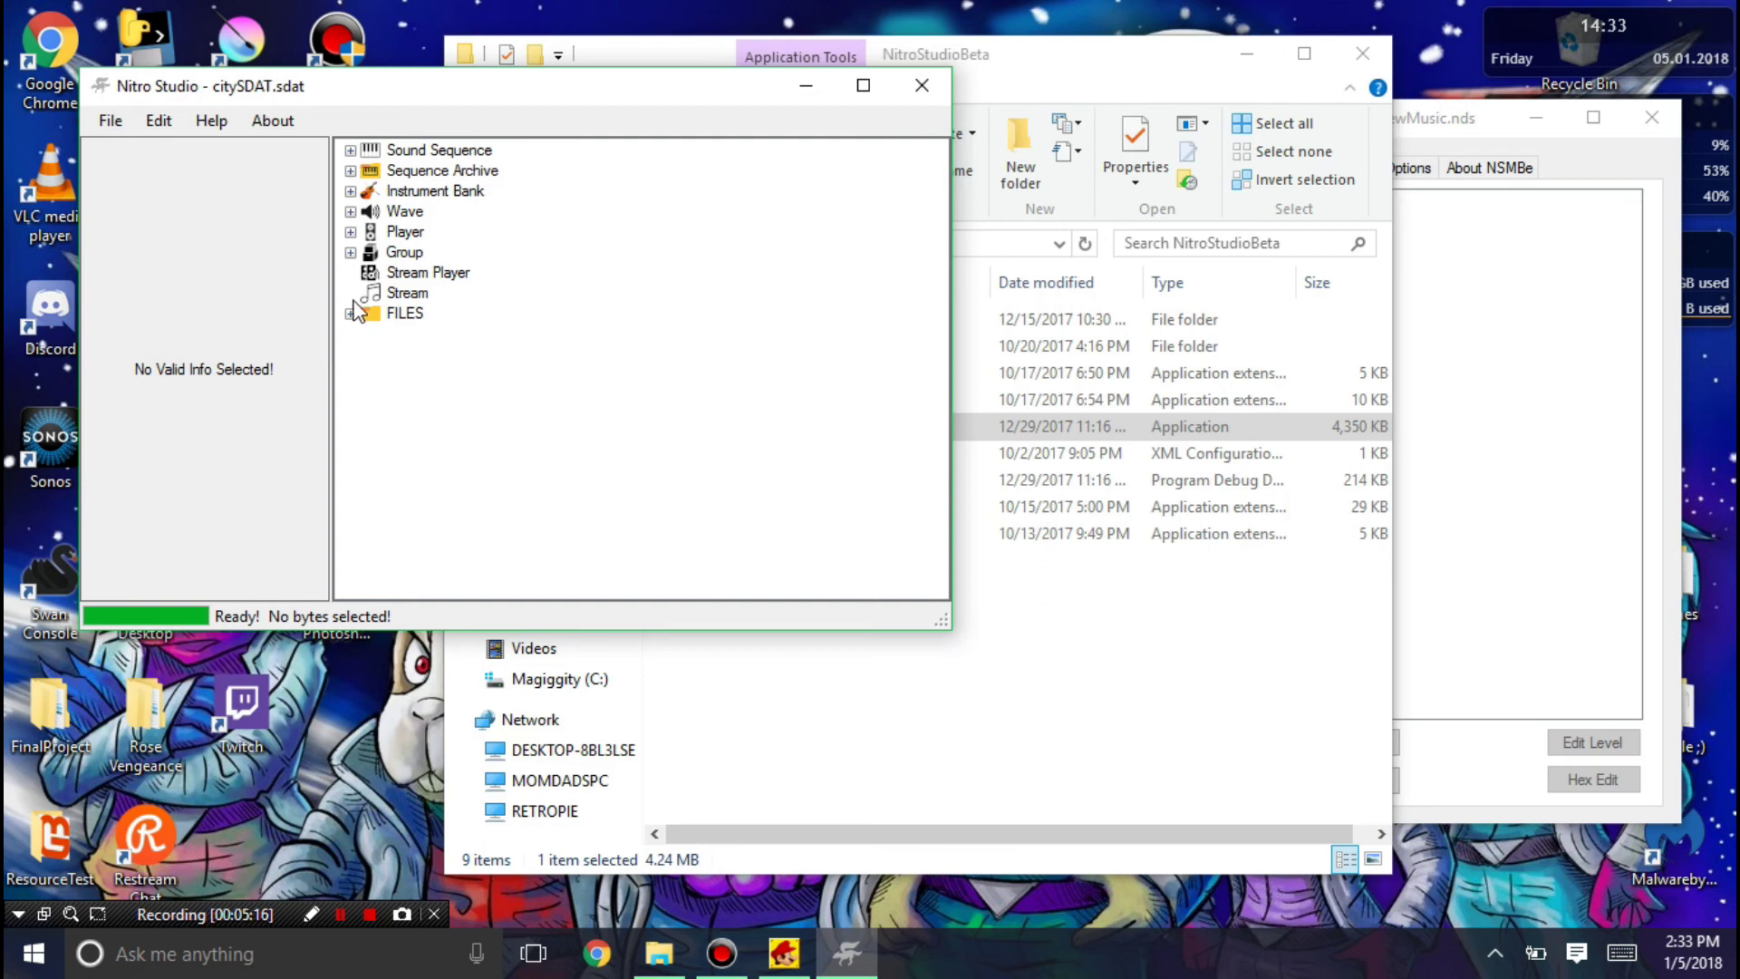
left_click(350, 151)
scroll(871, 260, "down", 7)
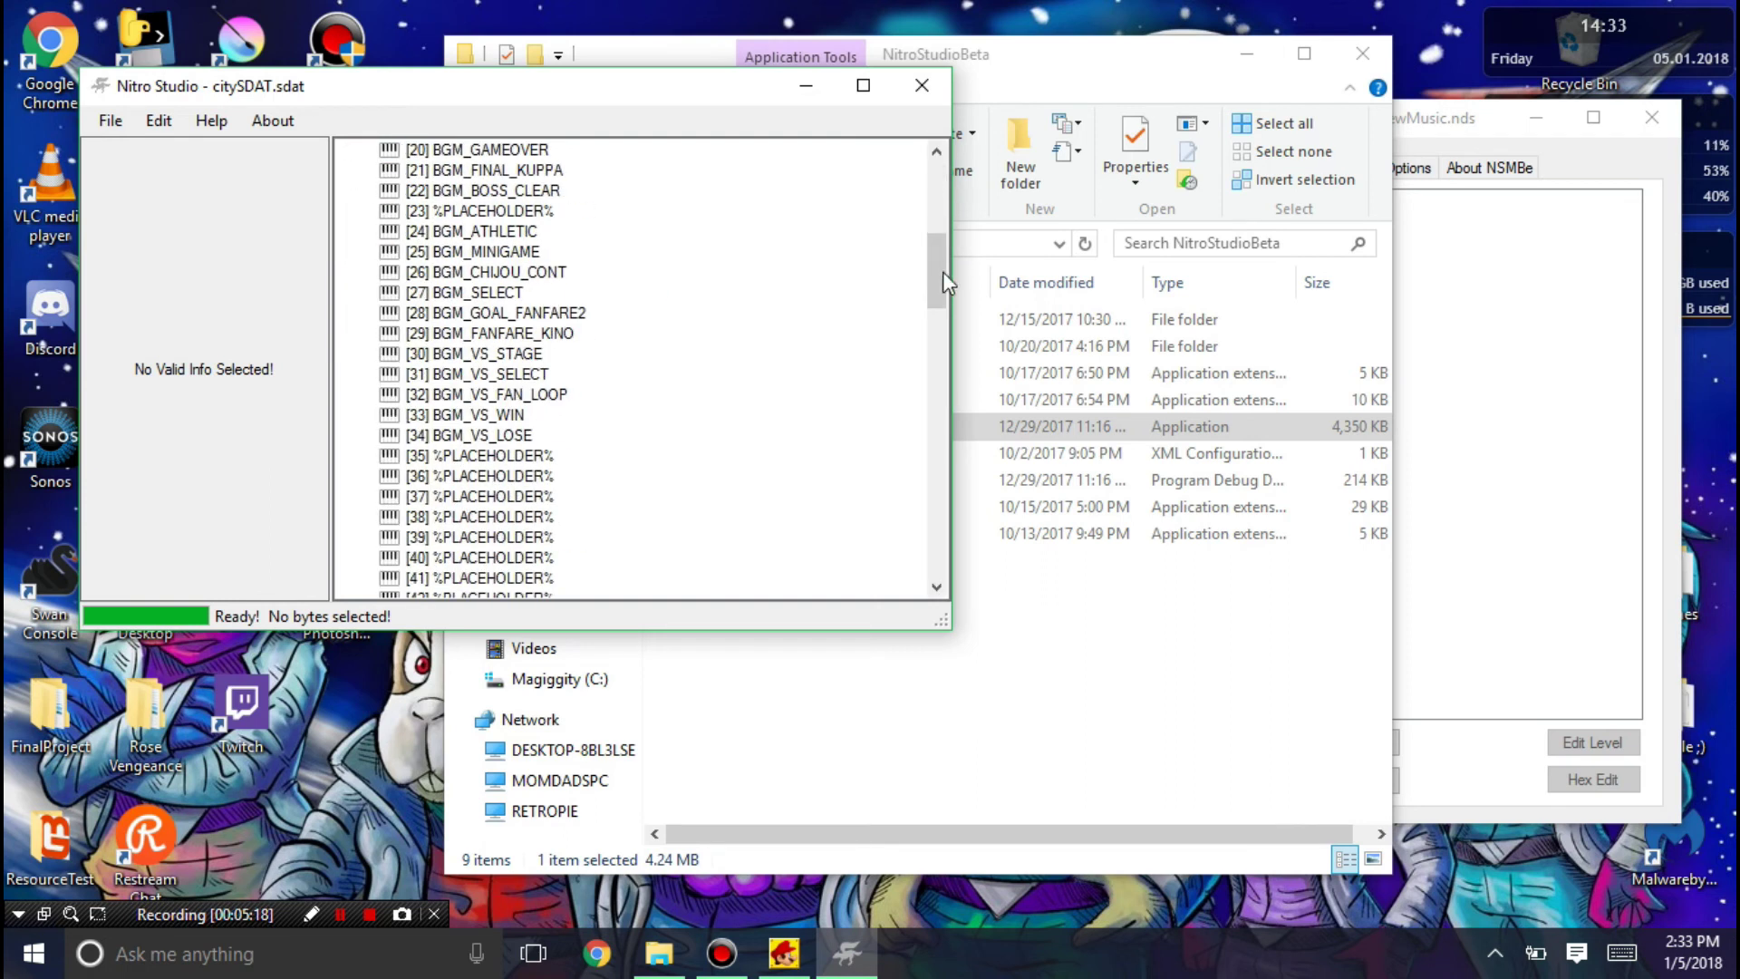
left_click_drag(942, 270, 861, 551)
left_click(477, 415)
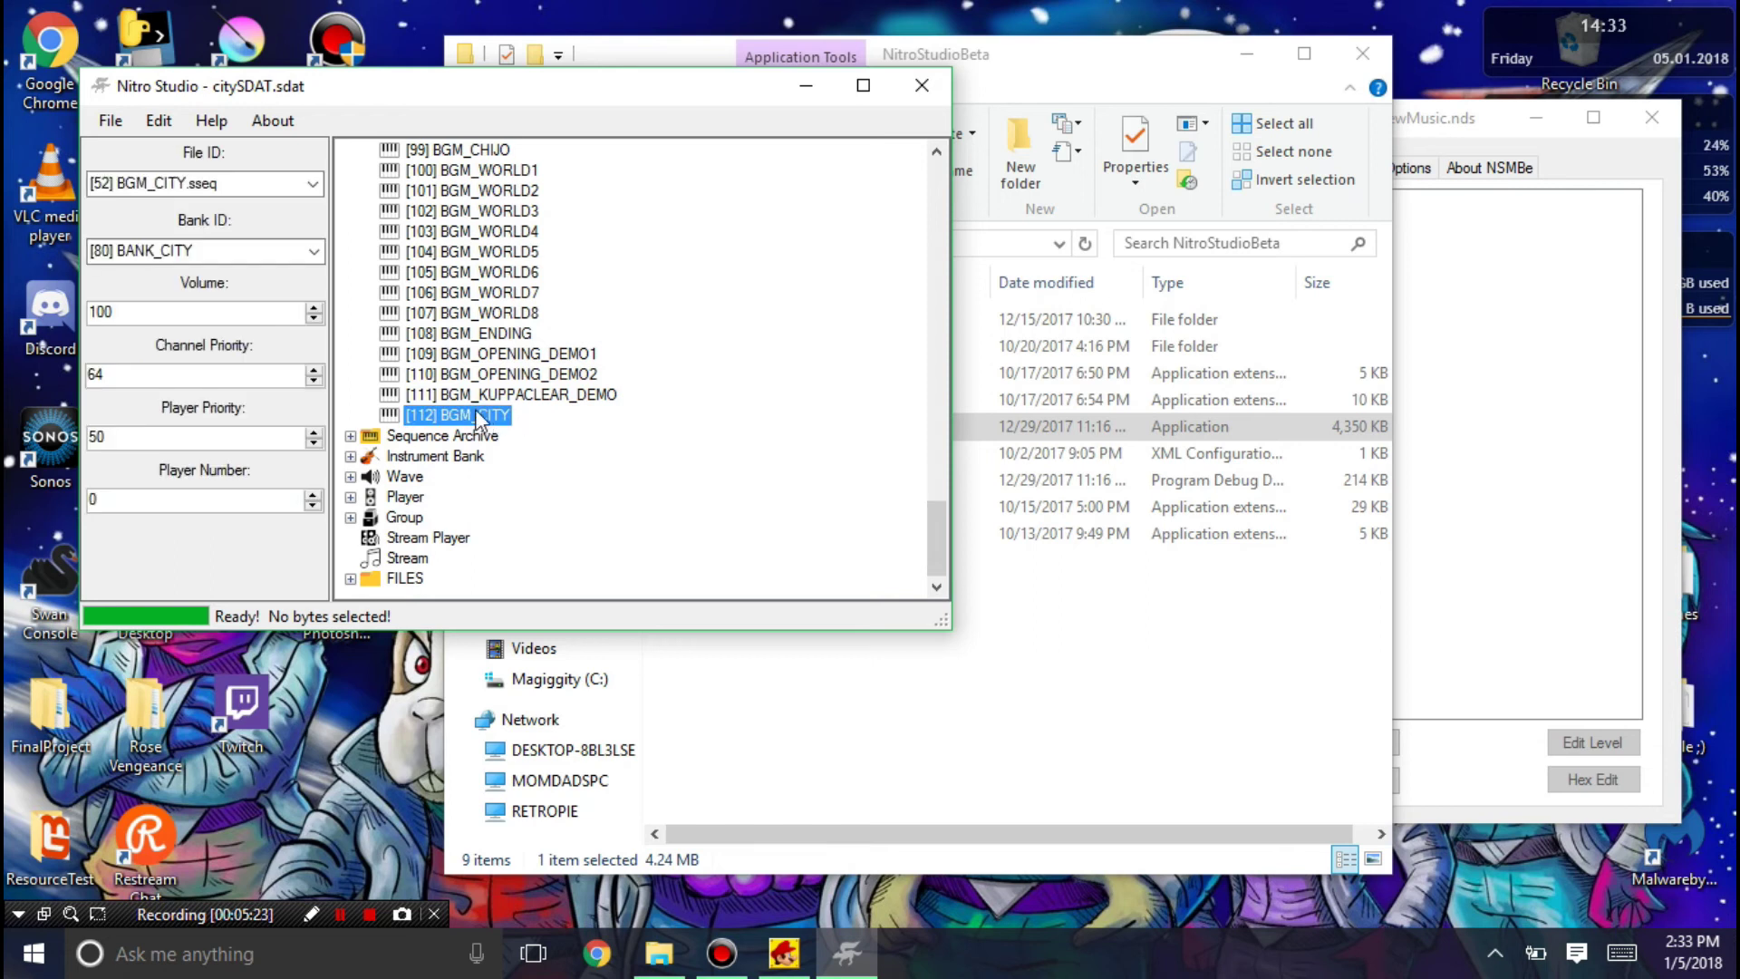
left_click(1555, 381)
Open level 1-1 Area 1 in the level editor and select View 0
left_click(1020, 222)
left_click(1071, 242)
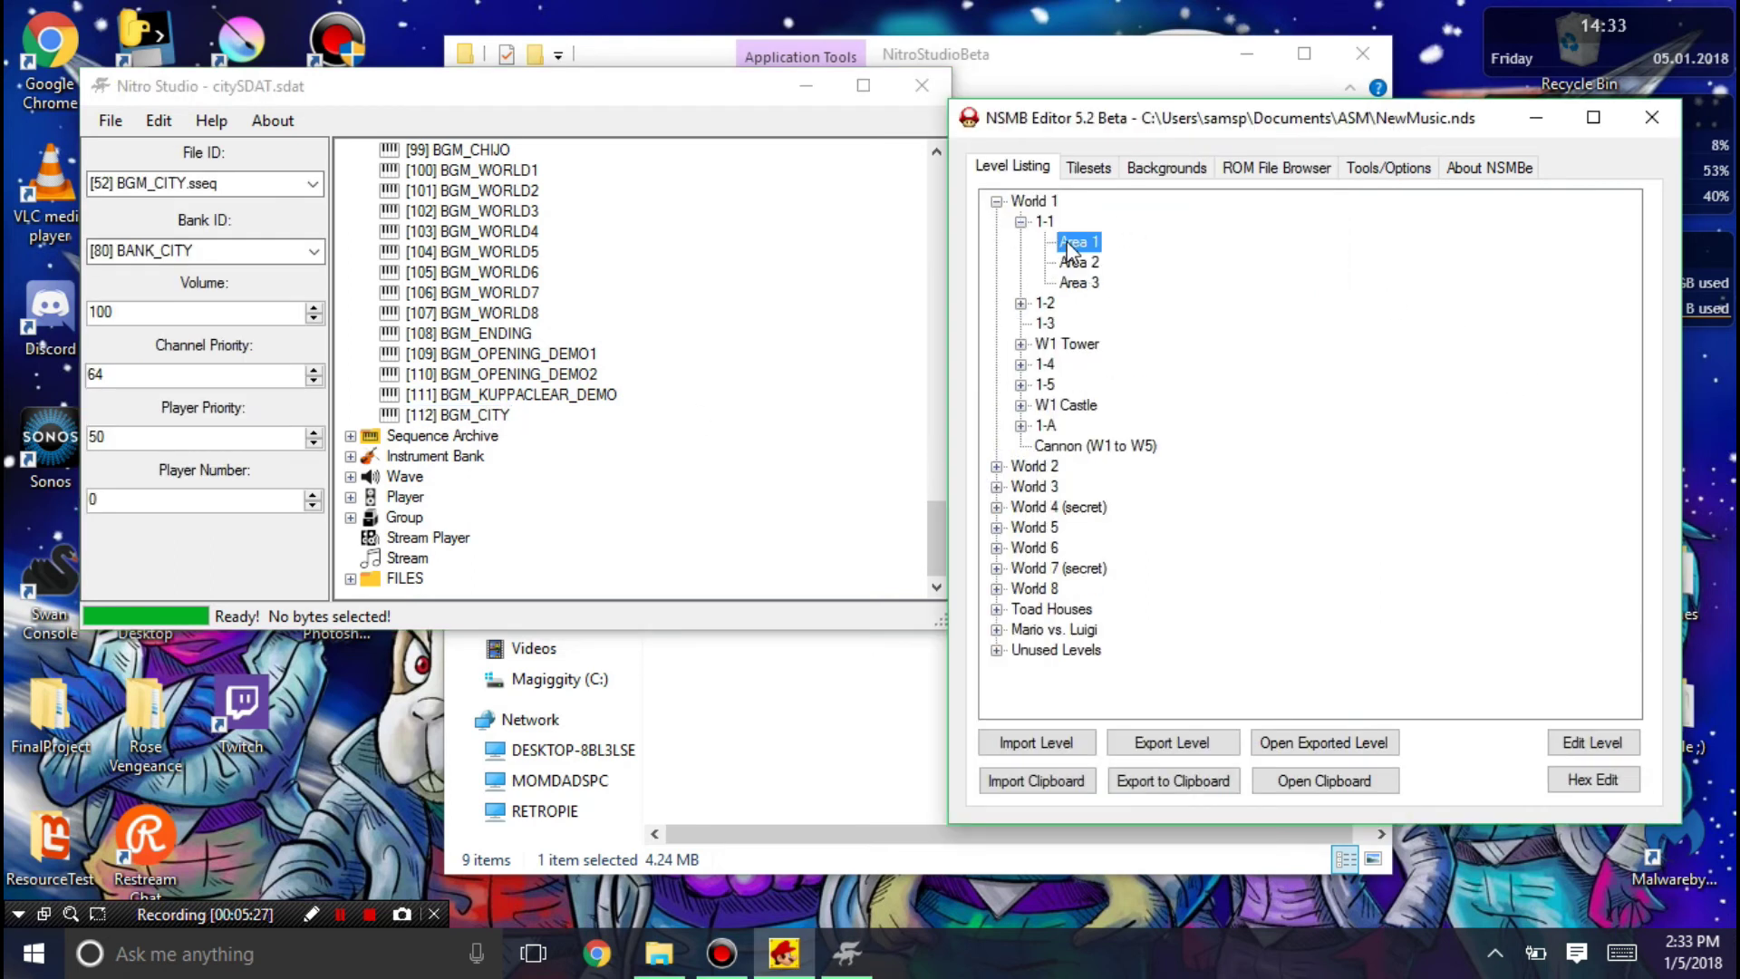
double_click(1067, 241)
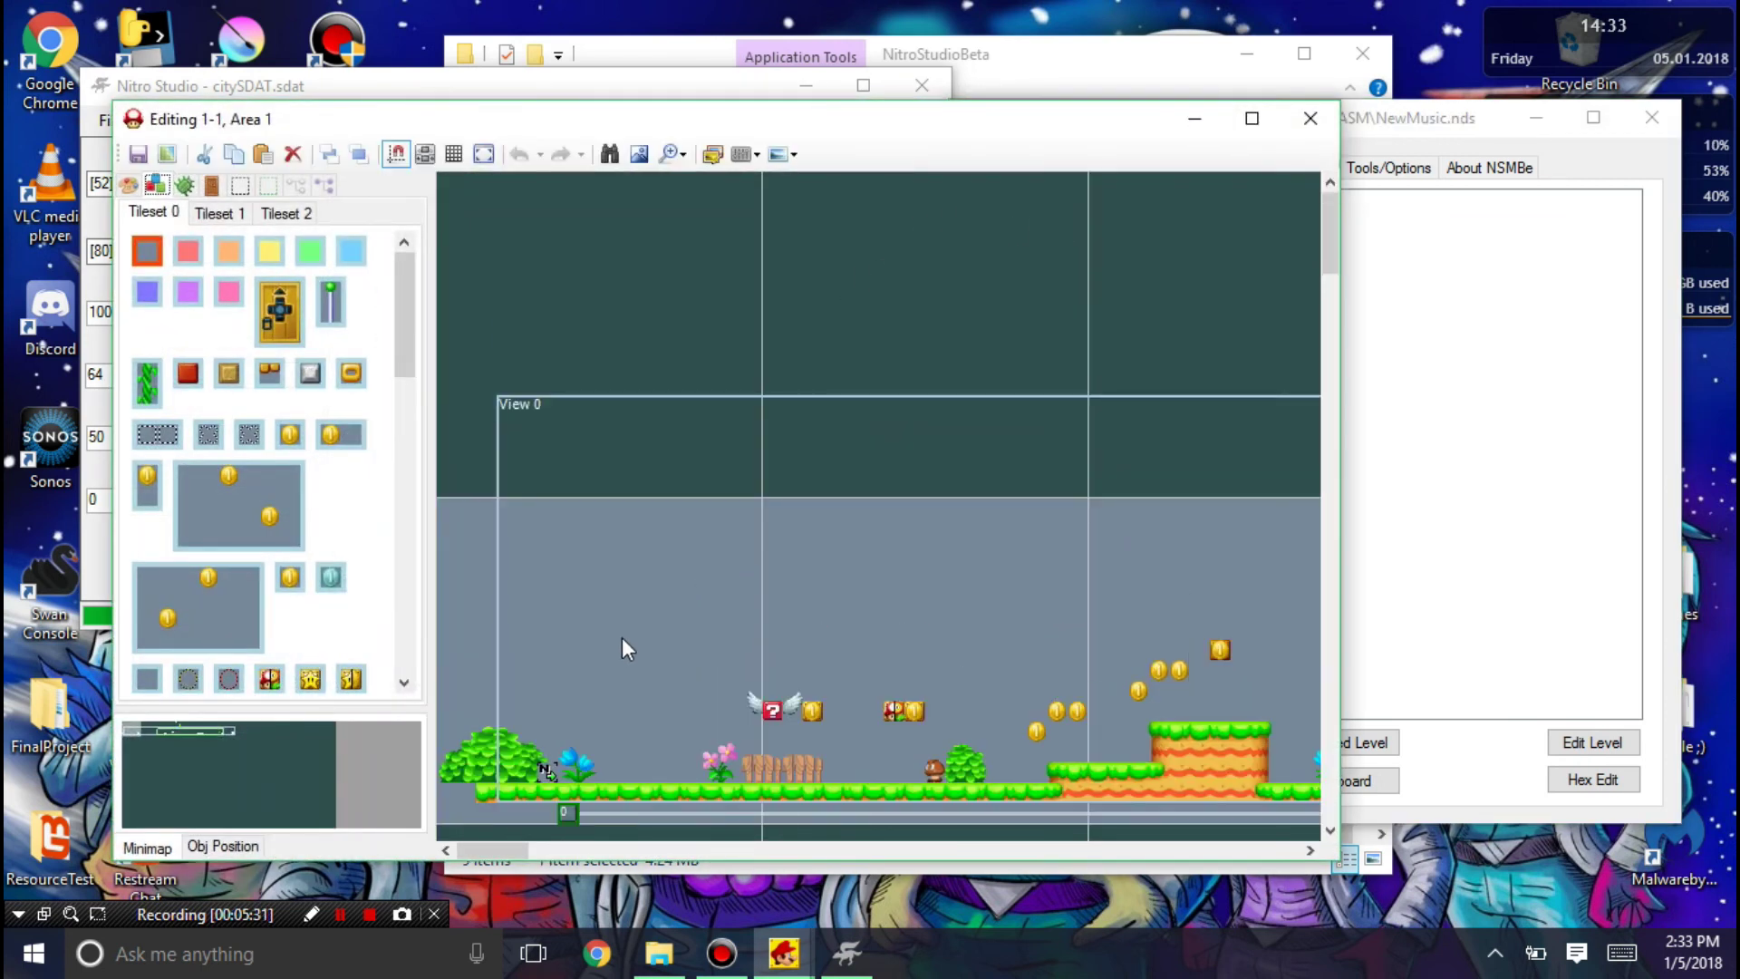
left_click(530, 404)
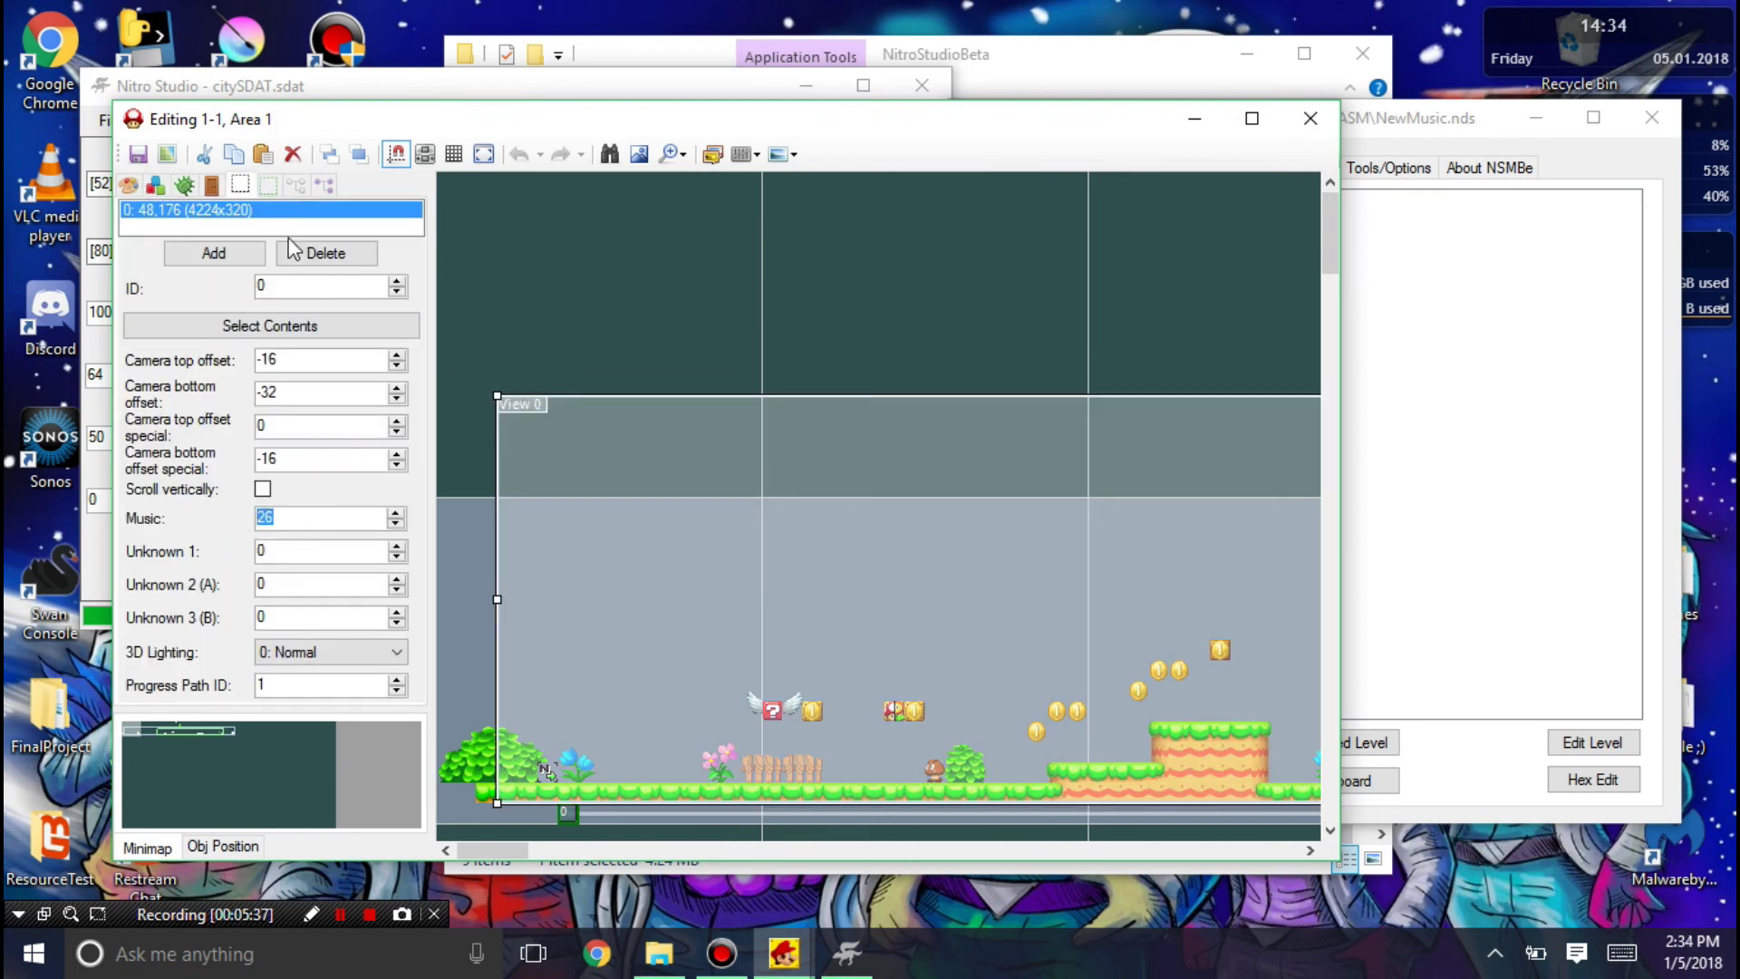
Set View 0's music to 112 (BGM_CITY) and close the Editing window
left_click_drag(304, 127, 760, 127)
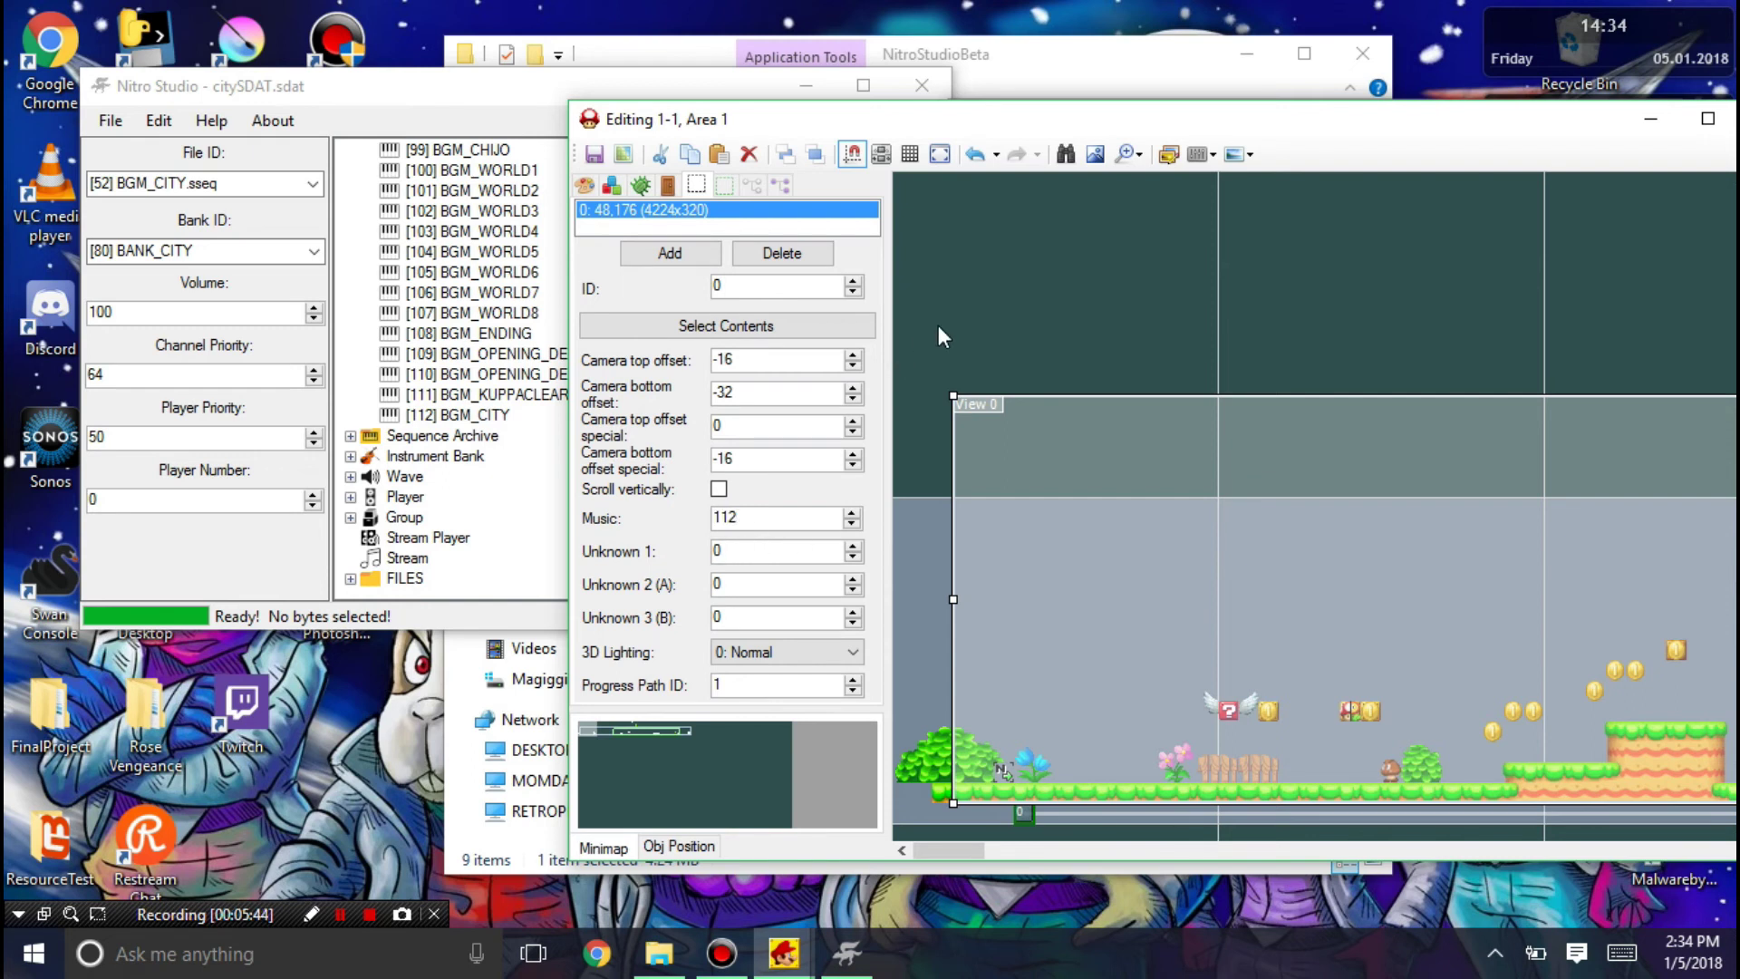
left_click(977, 397)
left_click(972, 341)
left_click_drag(1689, 125, 1360, 114)
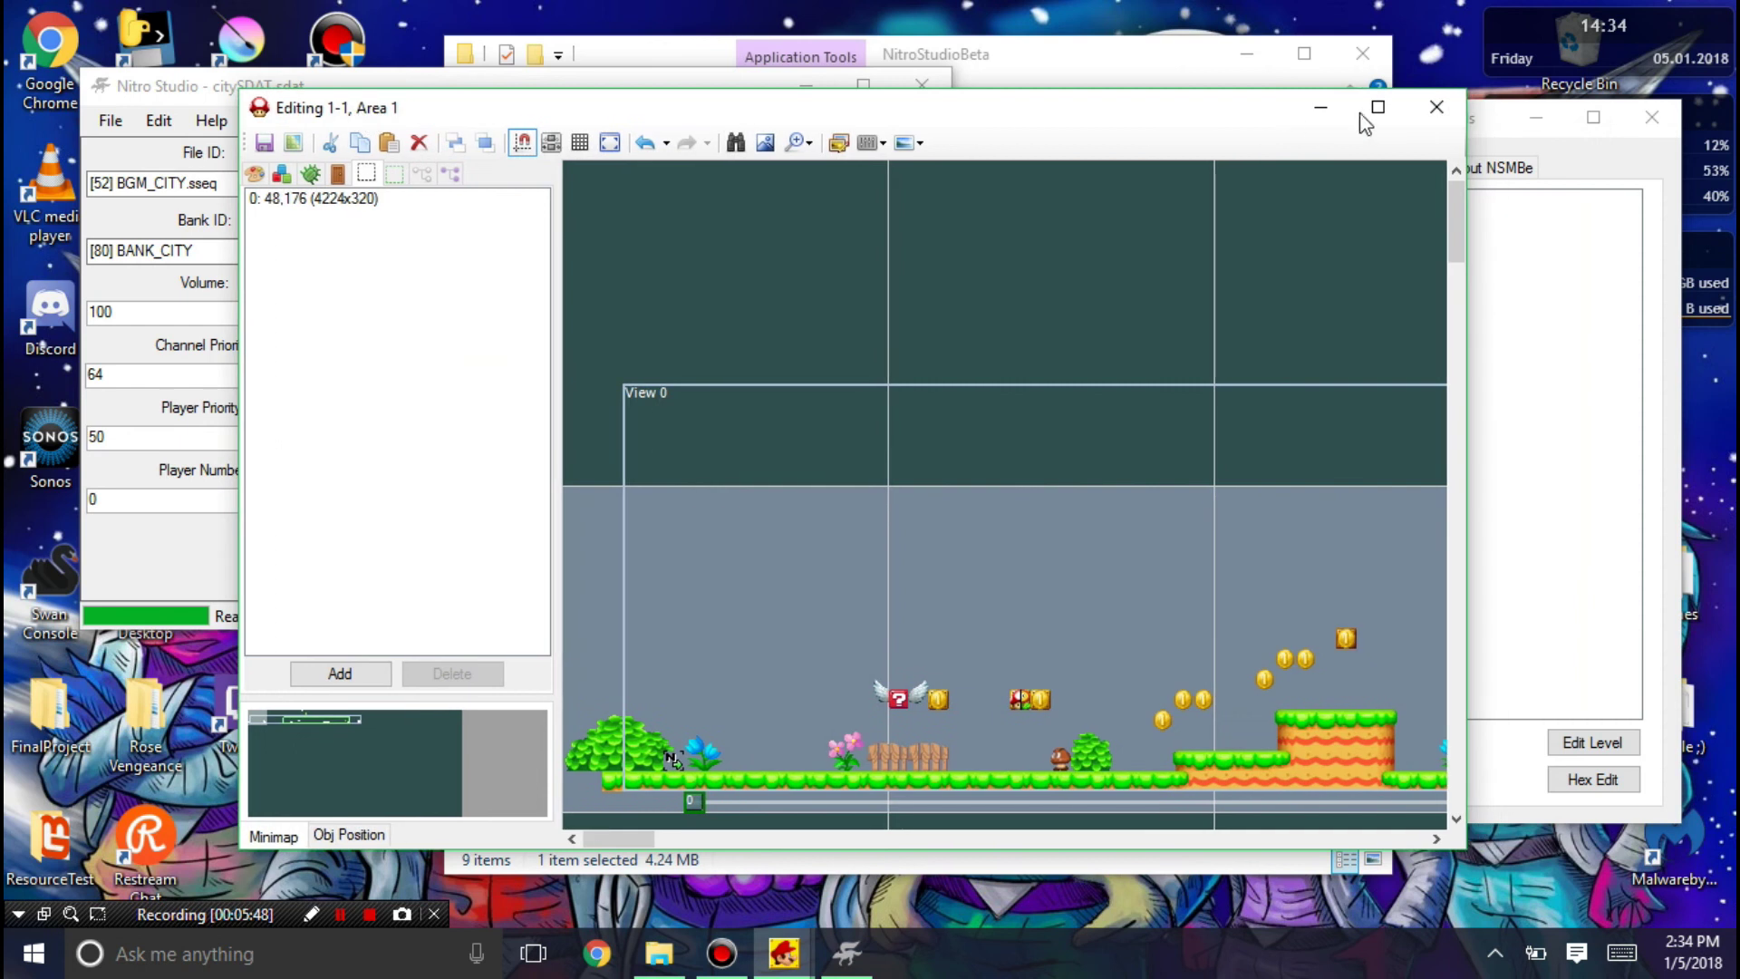
left_click(1437, 107)
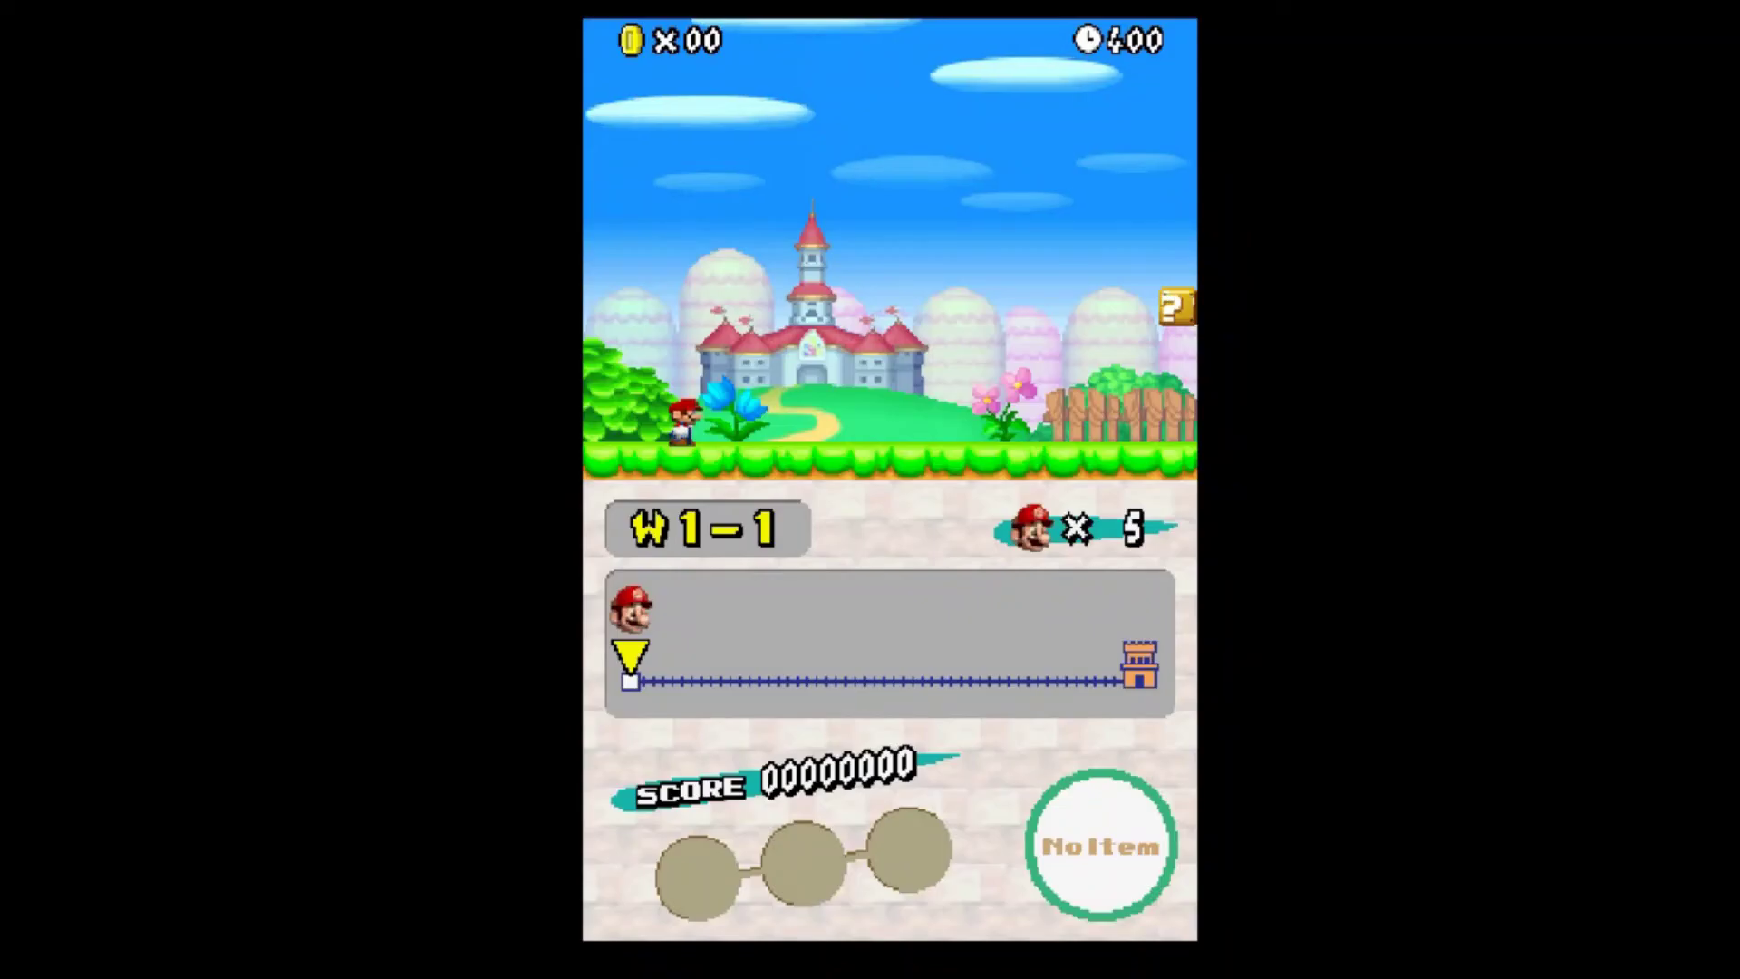
Run Mario right through W1-1, jumping to hit ? blocks and grab coins on the platforms
key("Right")
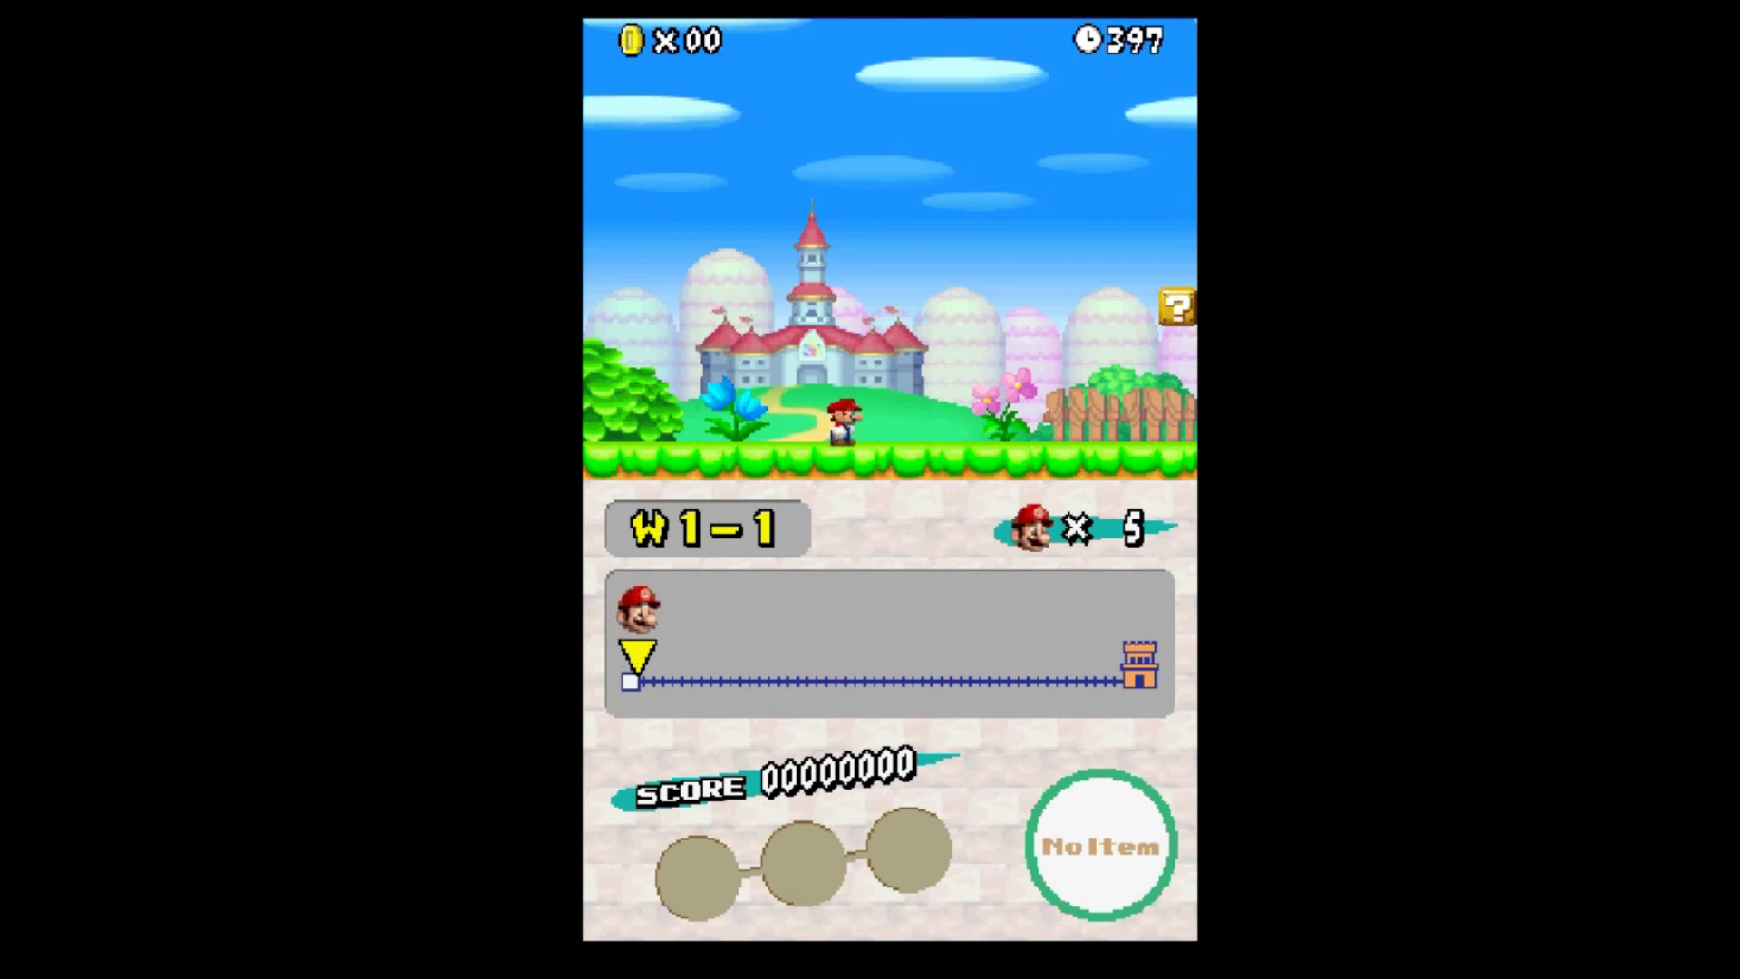
key("Right")
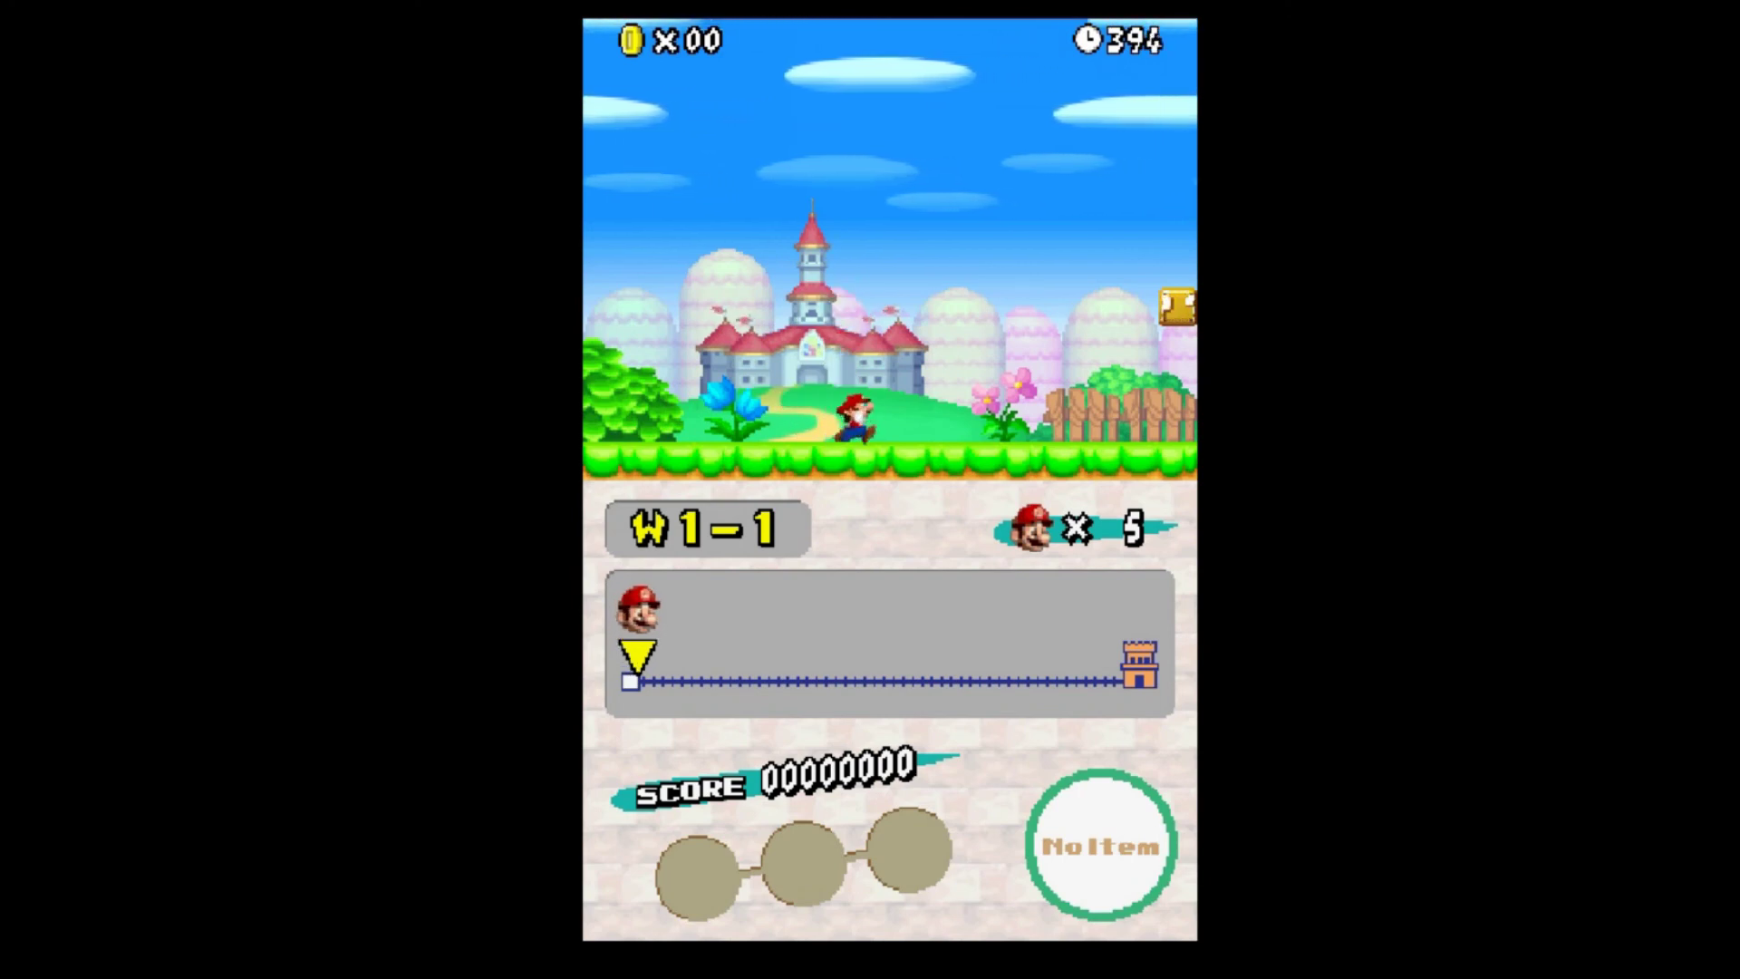
key("x")
key("Right")
key("x")
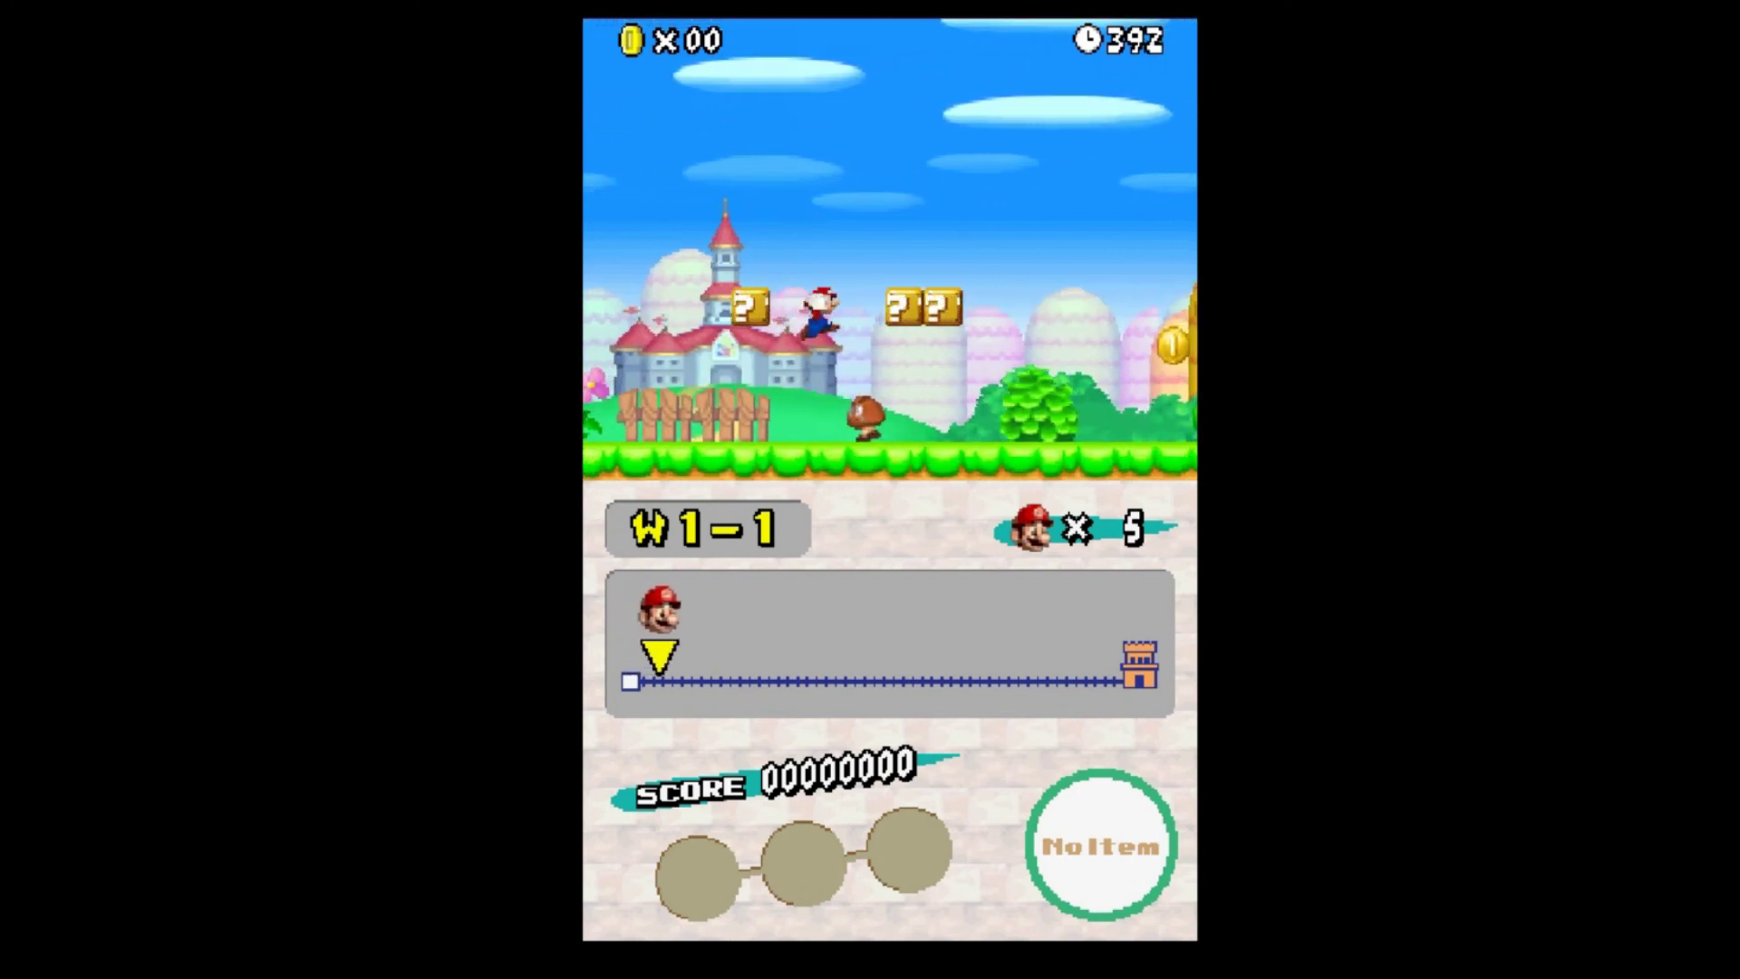
key("Right")
key("x")
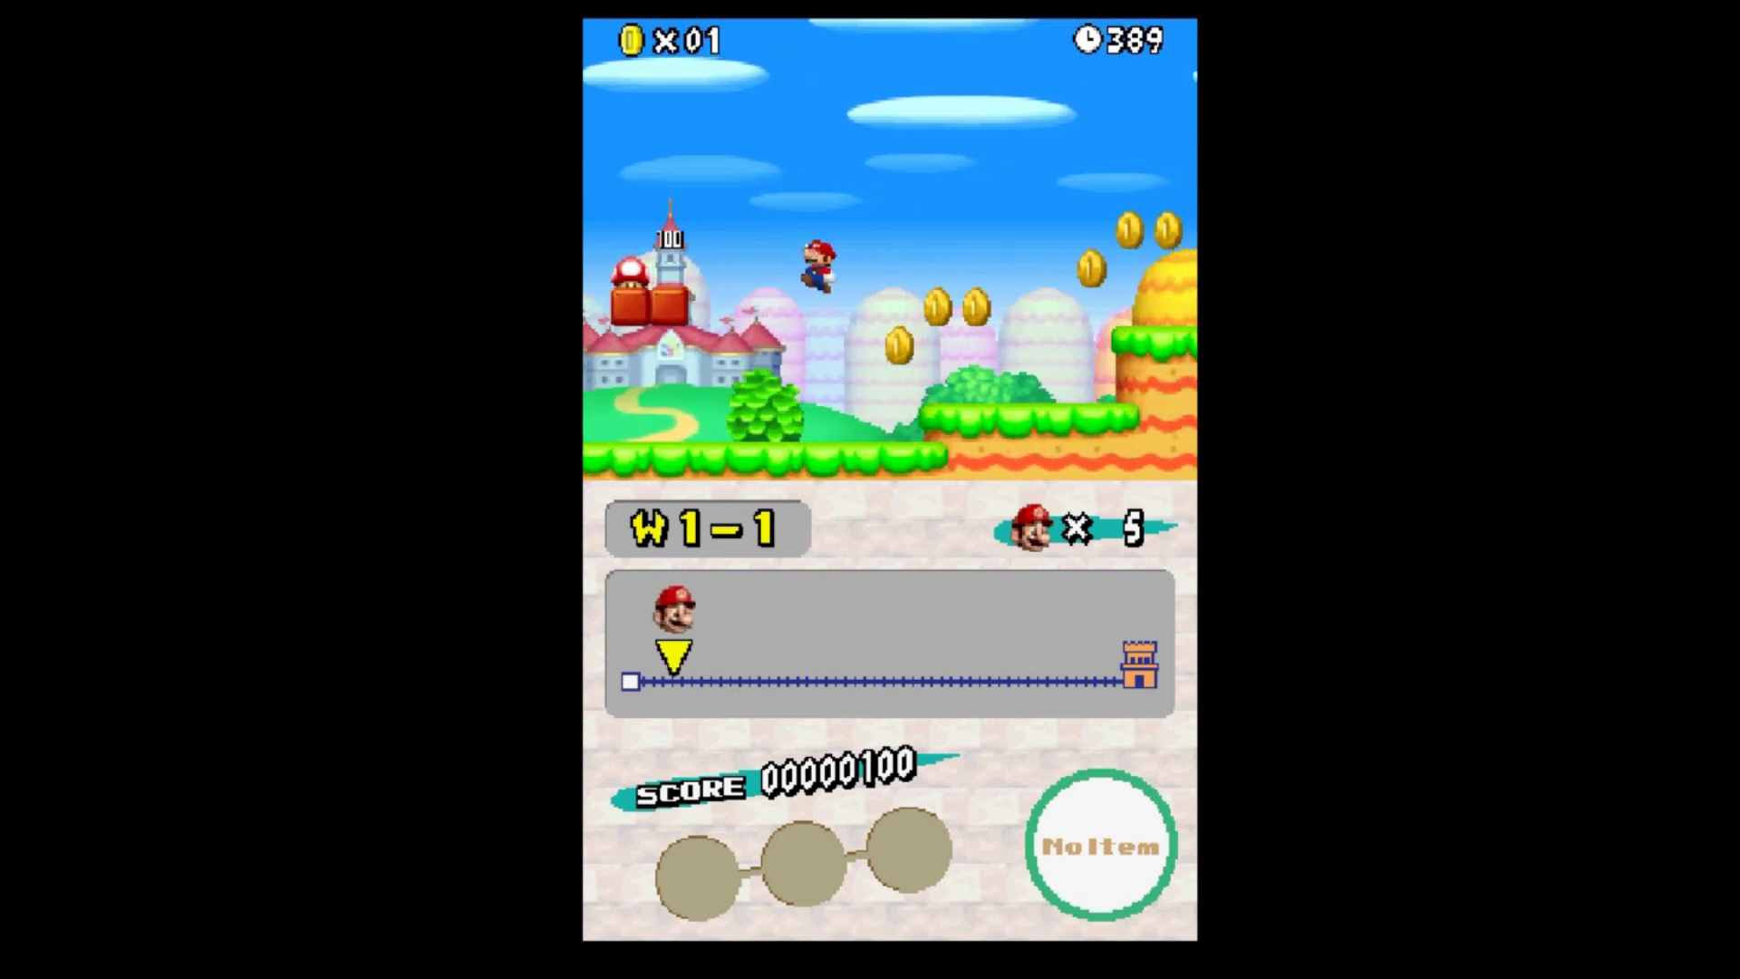
key("Right")
key("x")
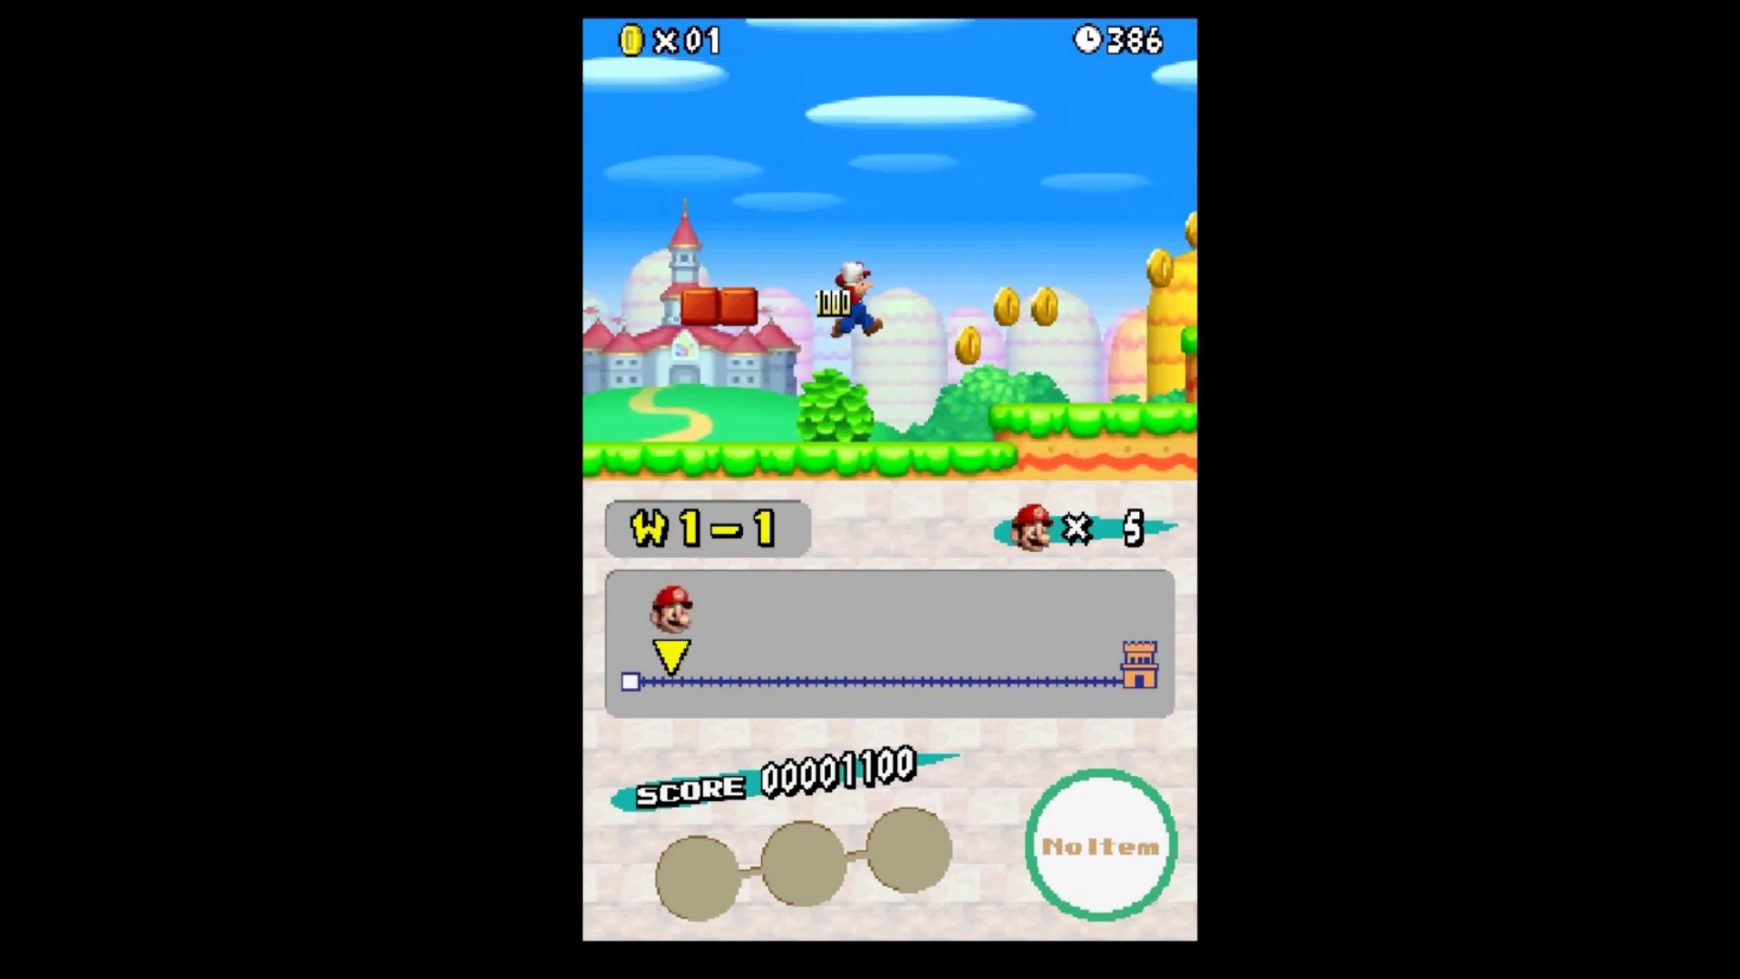
key("x")
key("Right")
key("x")
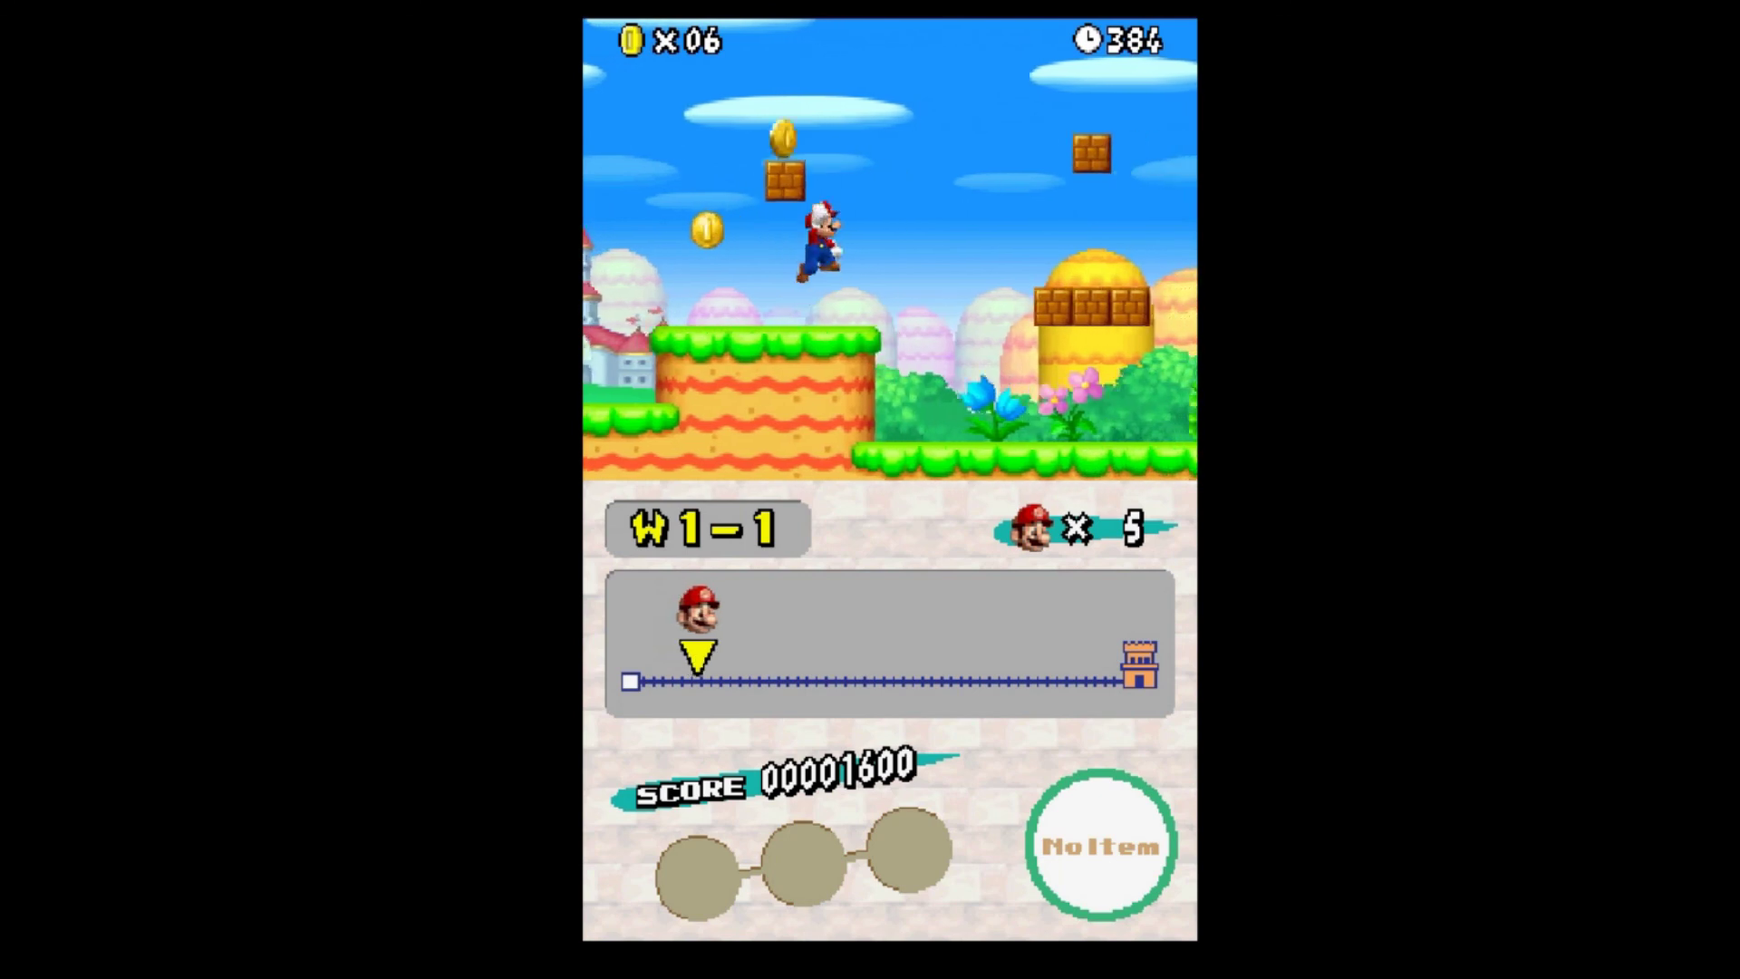
key("x")
Stomp the Goomba, leap over the green pipe and keep running right to 13 coins
key("Right")
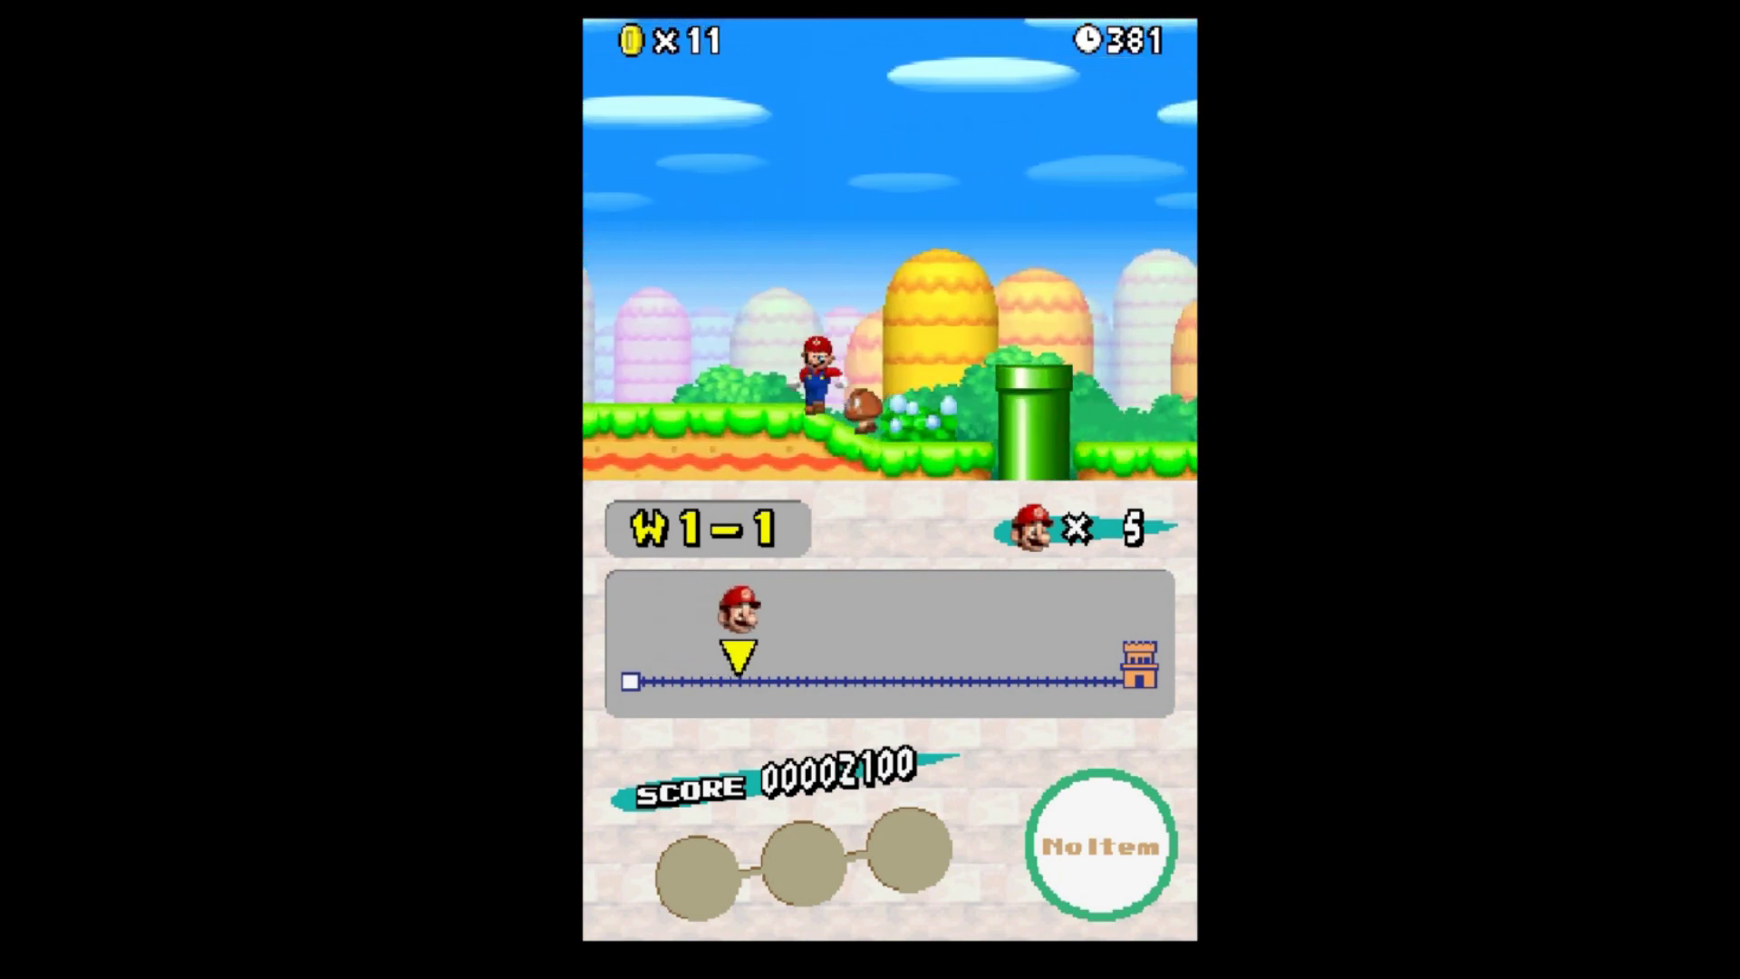
key("x")
key("Right")
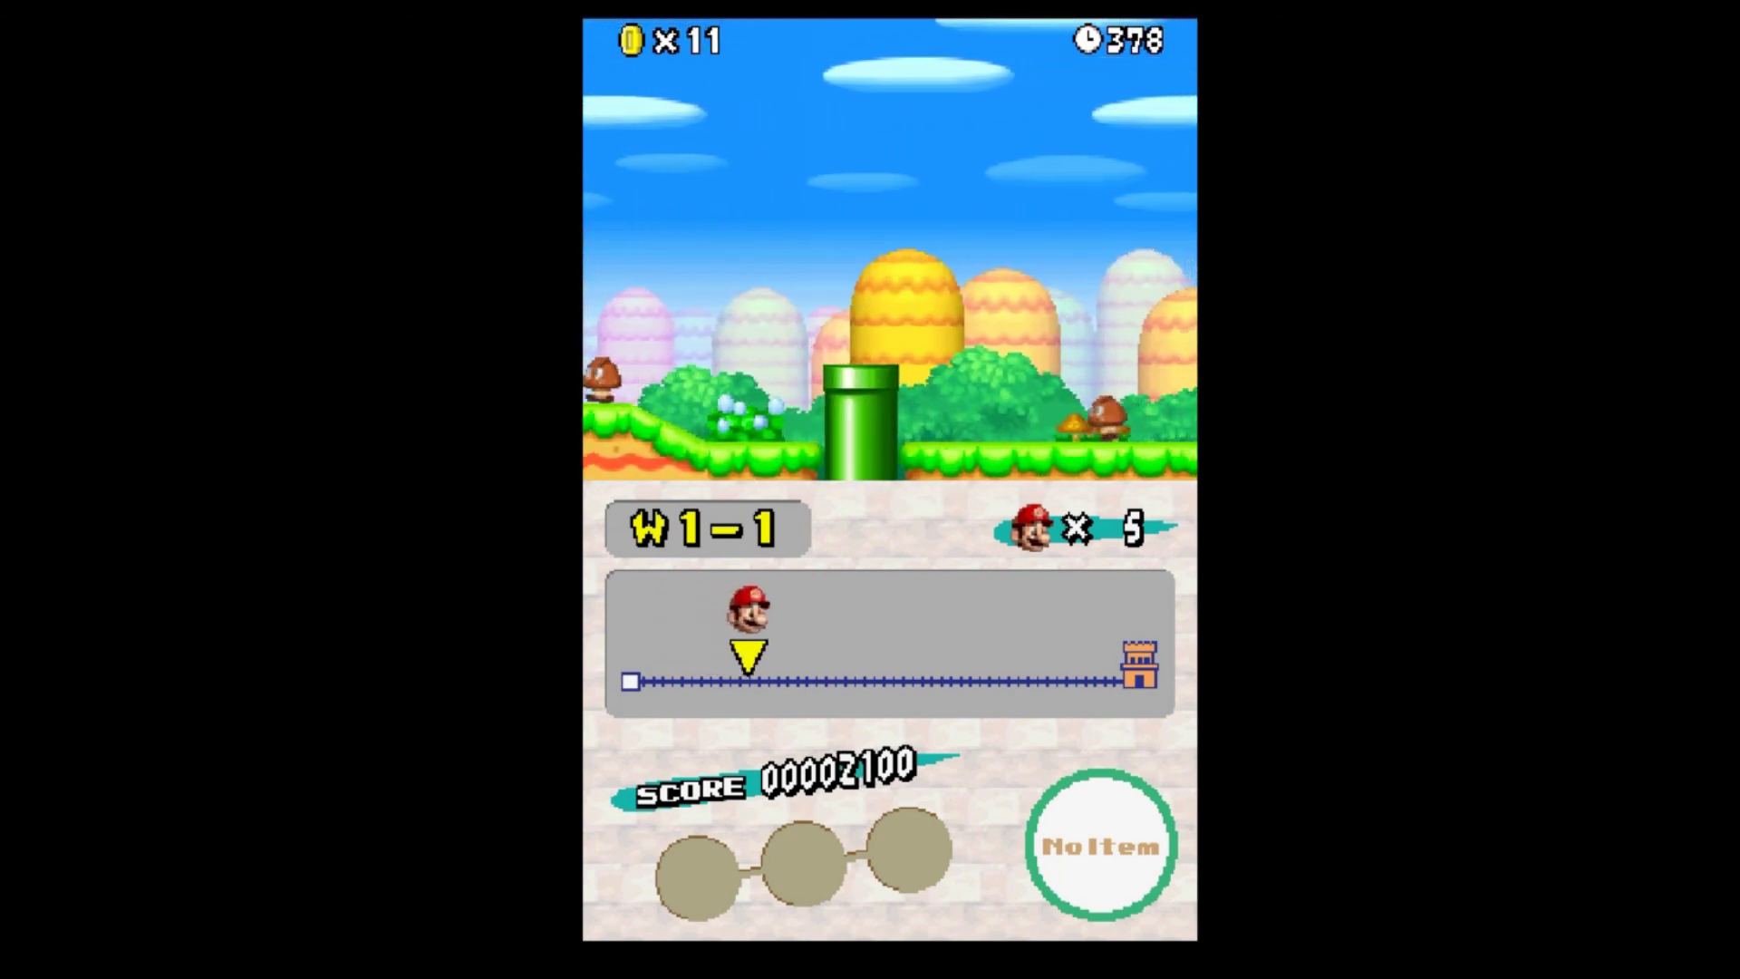
key("Right")
key("x")
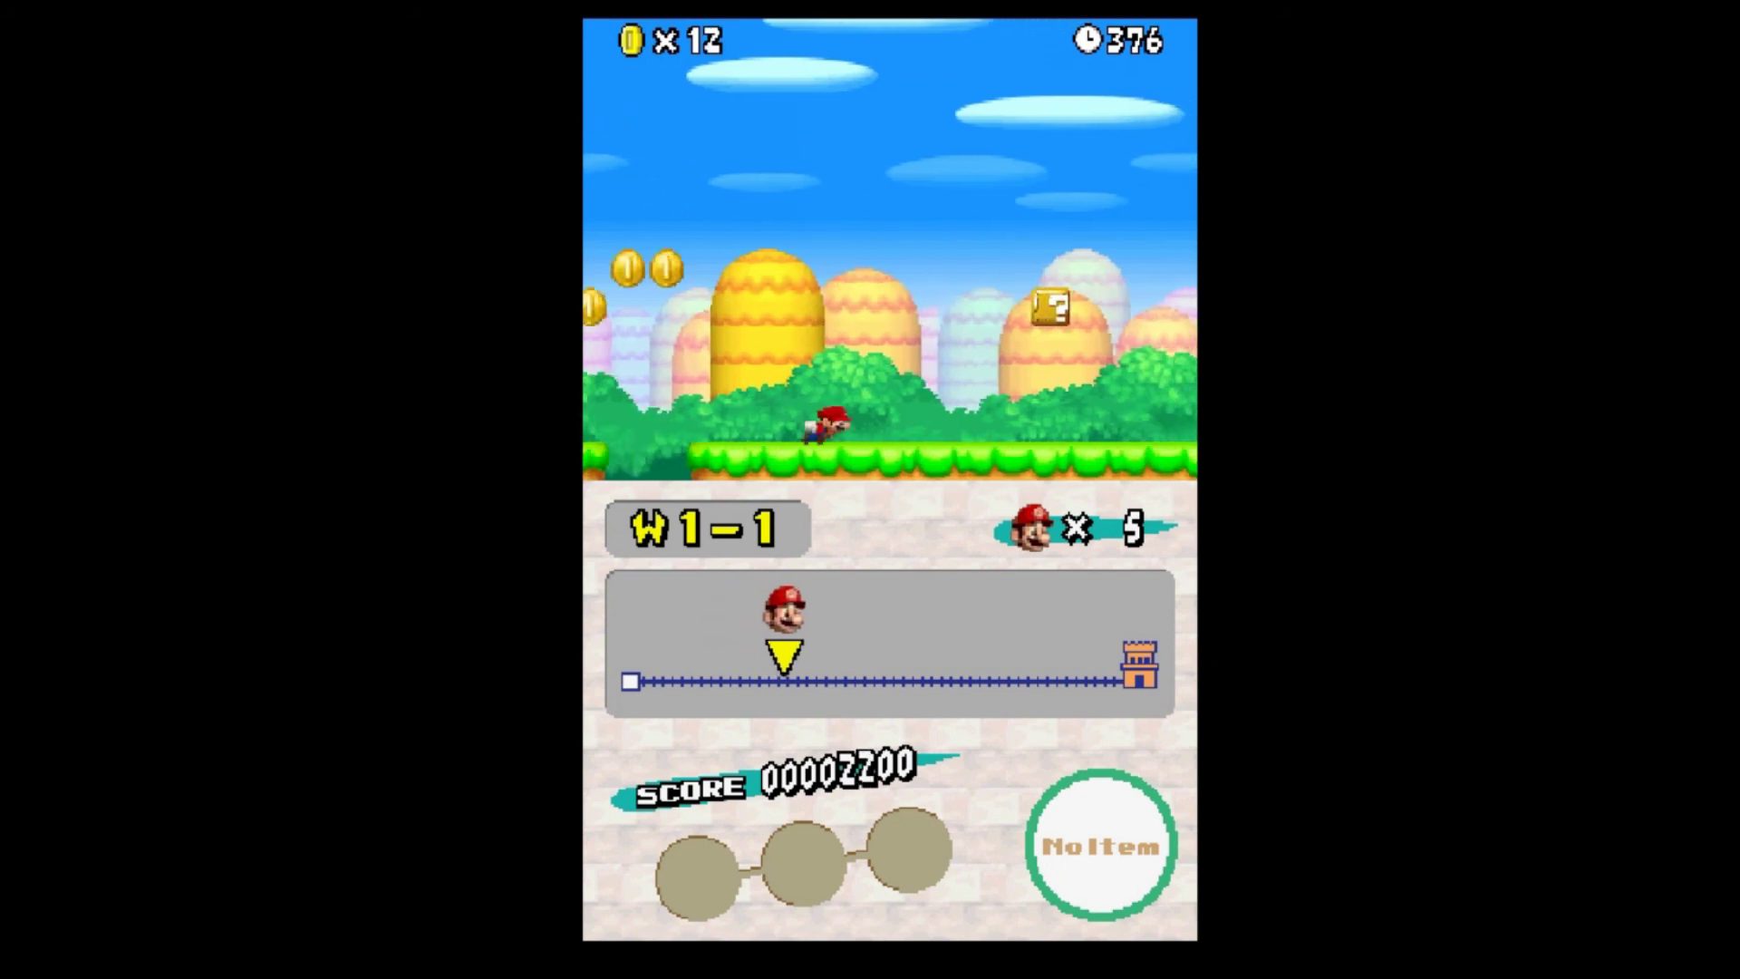
key("Right")
key("x")
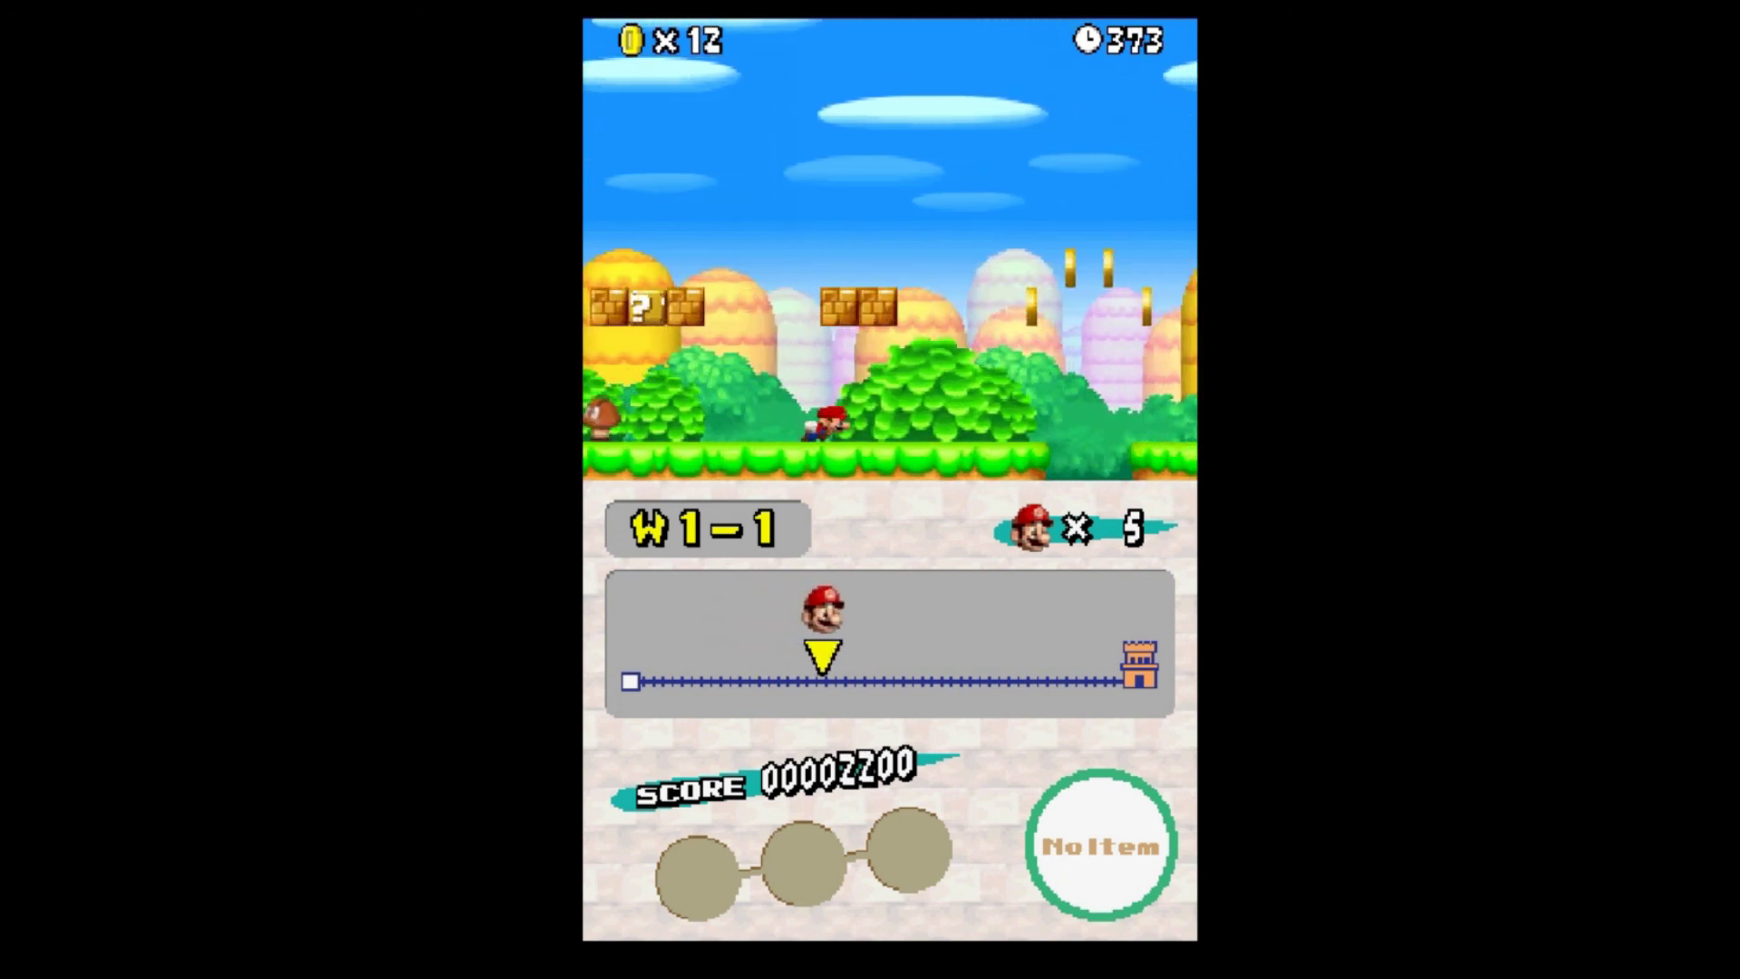
key("Right")
key("x")
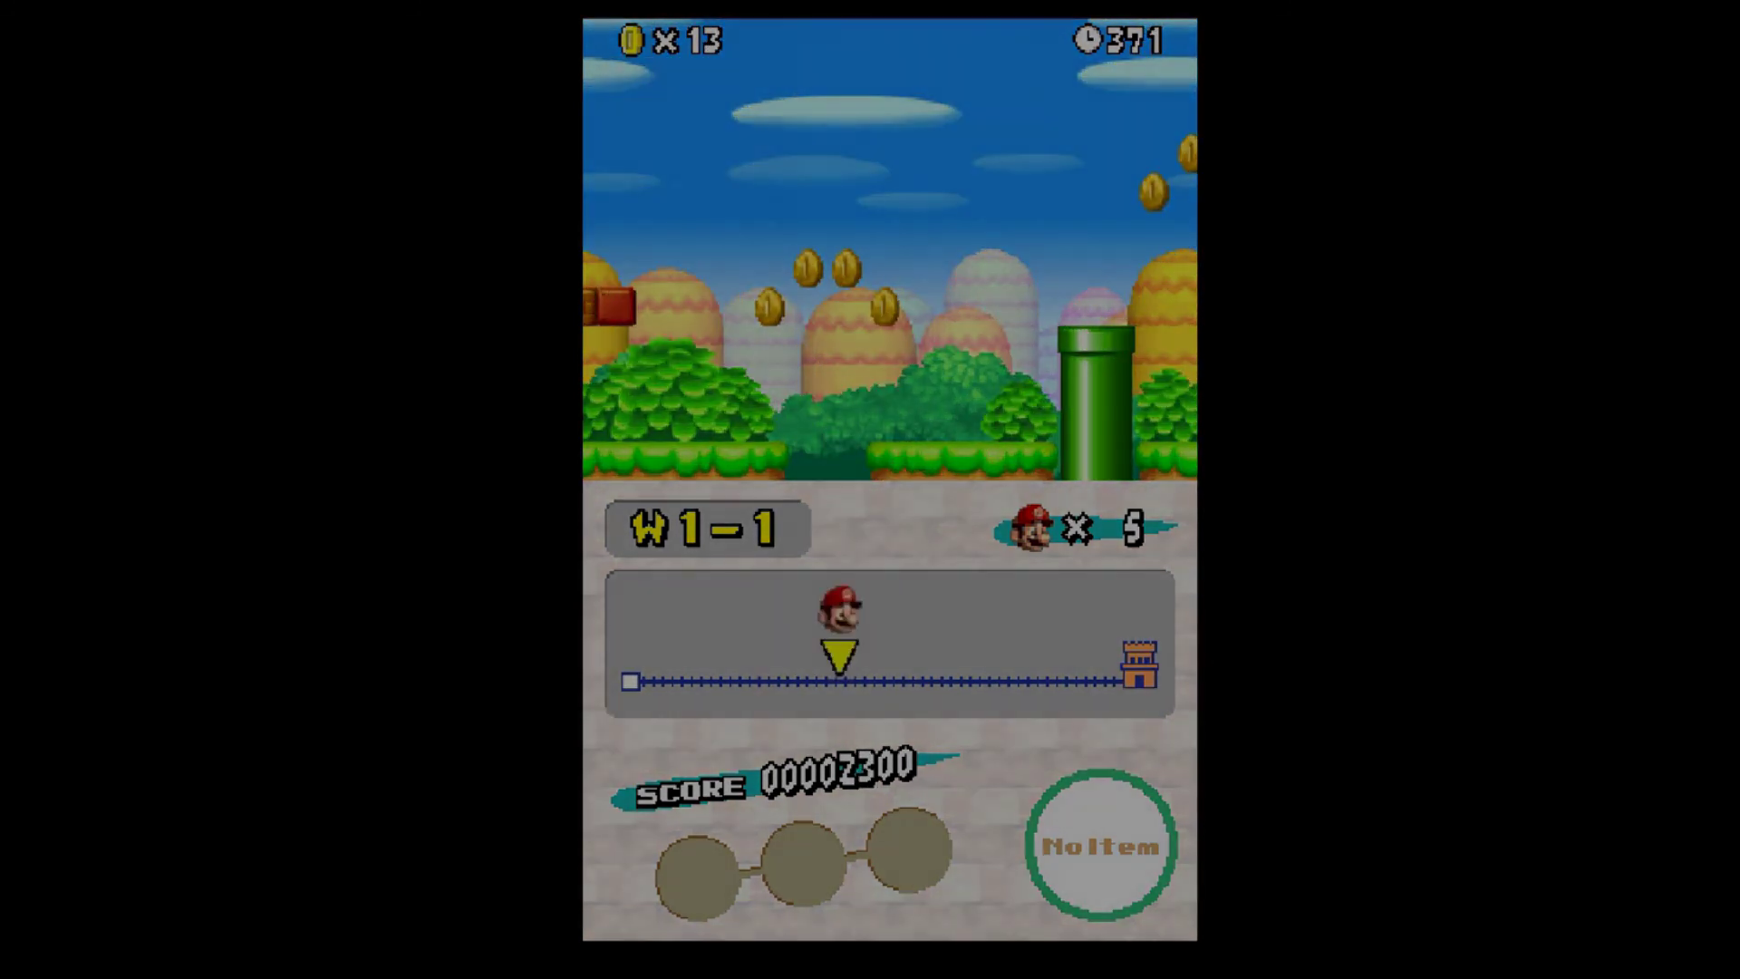